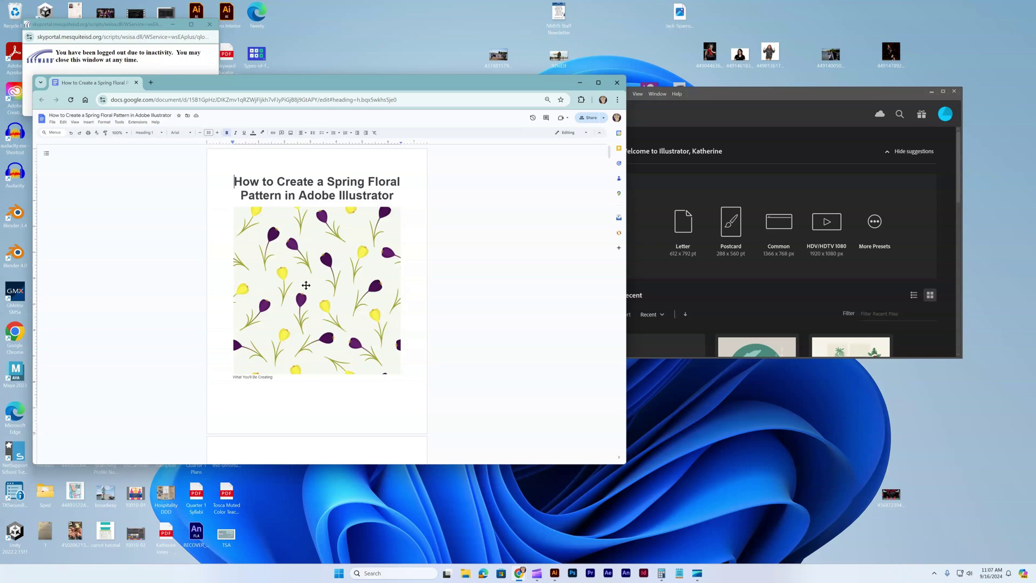
# Create a new 850 × 850 px RGB document, Untitled-1, from the custom preset.
pyautogui.scroll(-4, 307, 285)
pyautogui.scroll(-1, 306, 285)
pyautogui.click(703, 181)
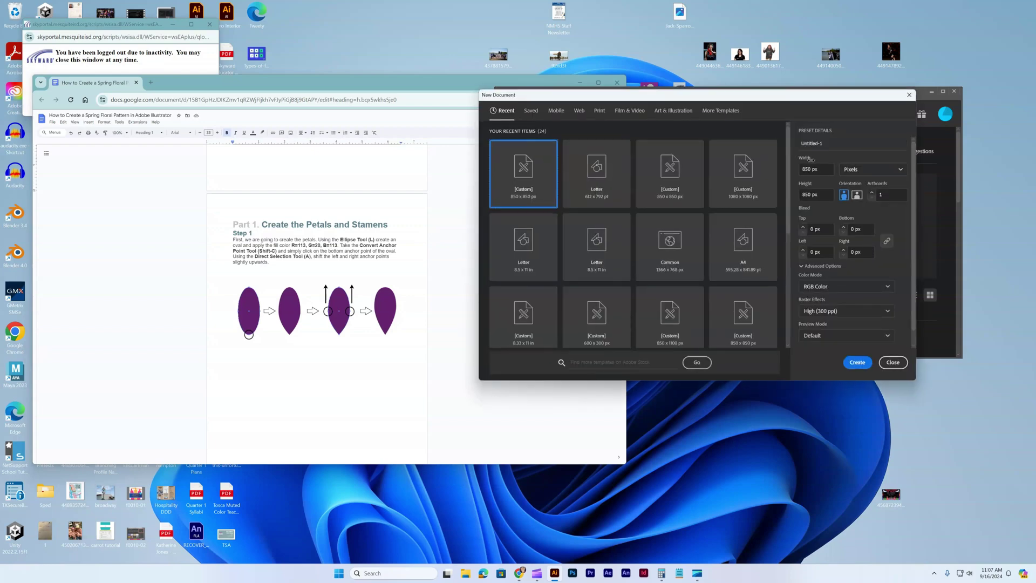
pyautogui.scroll(6, 378, 300)
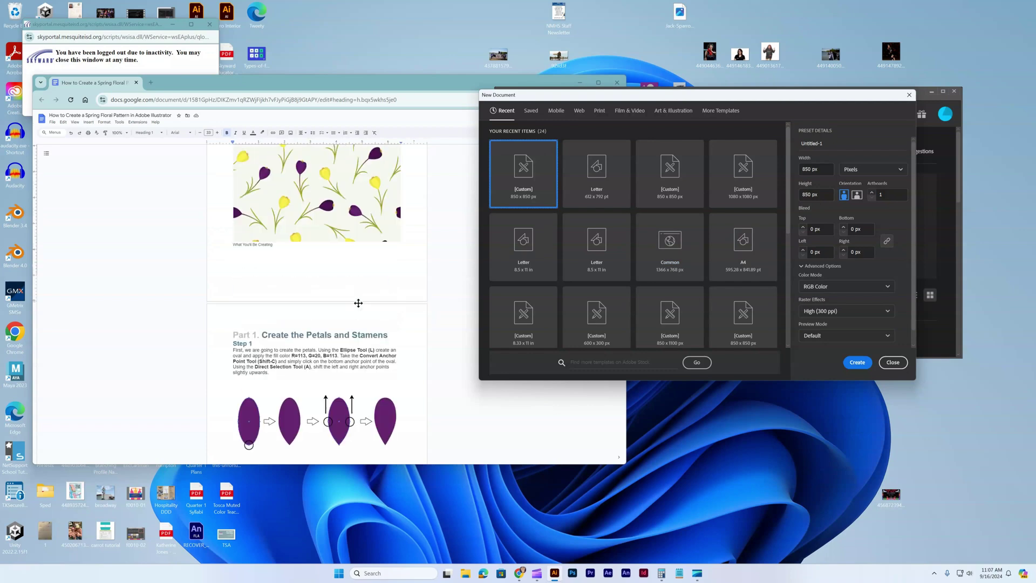
pyautogui.scroll(-4, 359, 300)
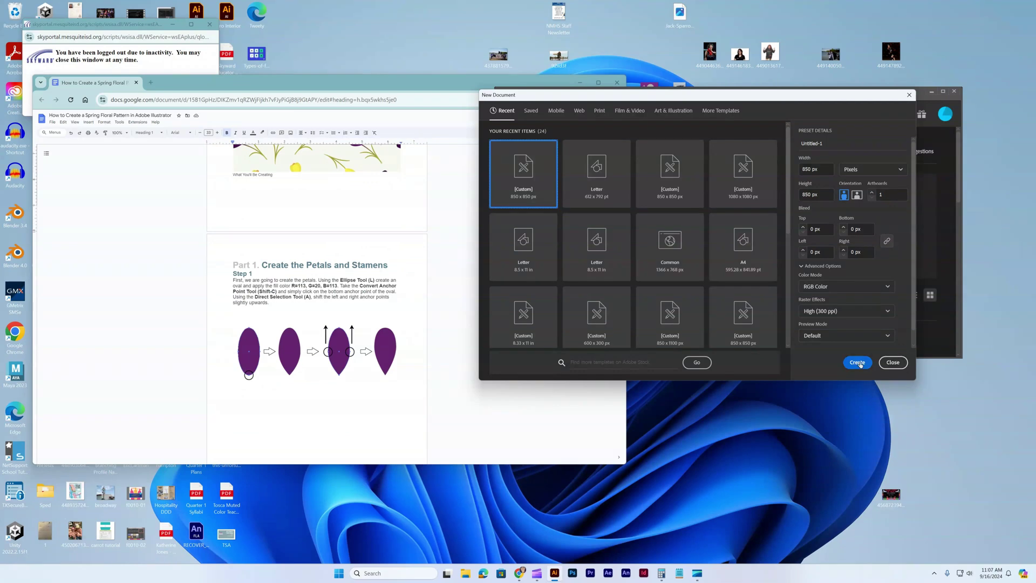
pyautogui.click(857, 363)
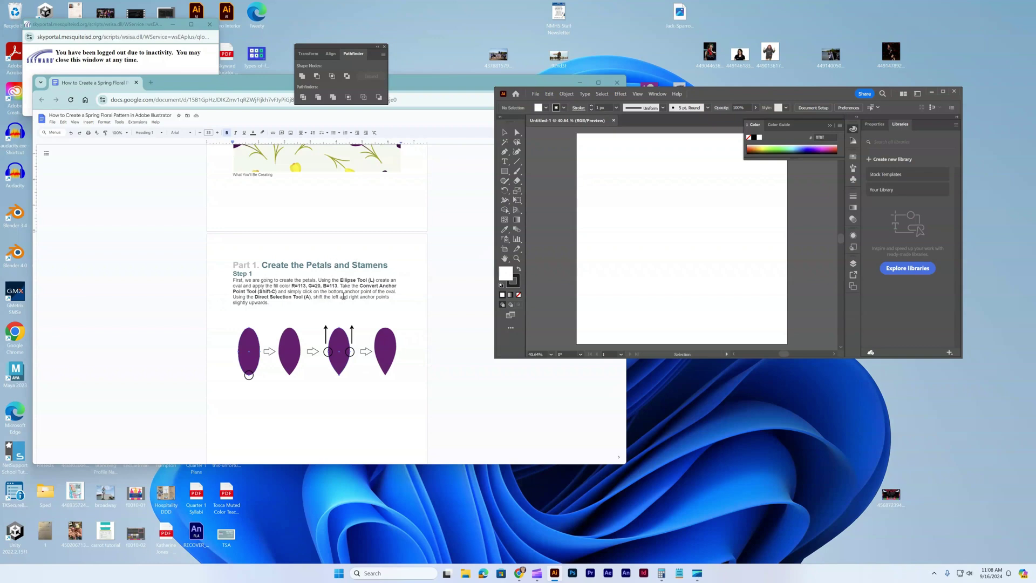
# Draw a tall oval with the Ellipse Tool and set its stroke to None.
pyautogui.click(504, 173)
pyautogui.click(538, 190)
pyautogui.moveTo(601, 167); pyautogui.dragTo(621, 226)
pyautogui.click(515, 283)
pyautogui.click(519, 296)
# Fill the oval with purple R113, G20, B113.
pyautogui.doubleClick(505, 272)
pyautogui.click(502, 269)
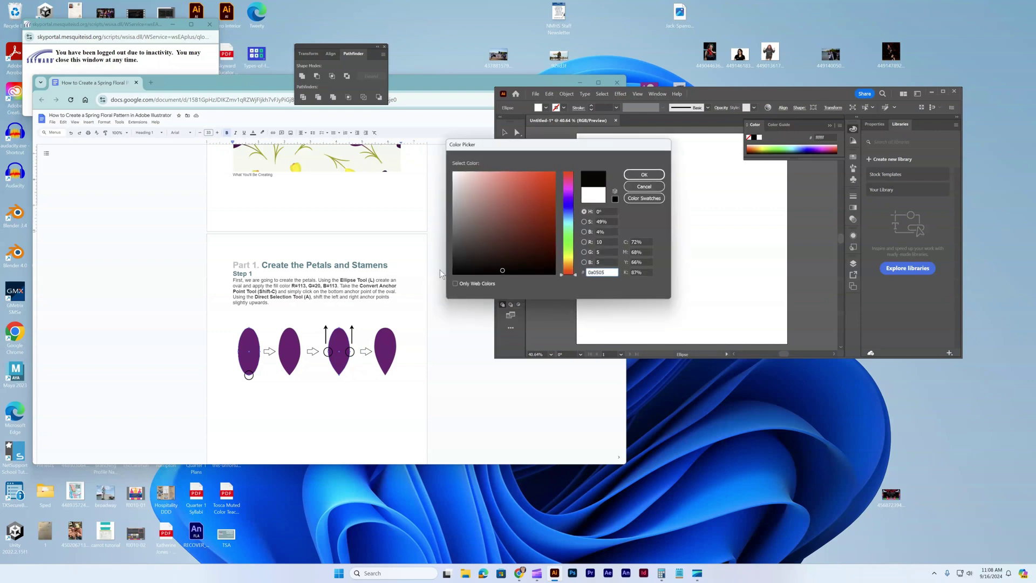
pyautogui.click(597, 243)
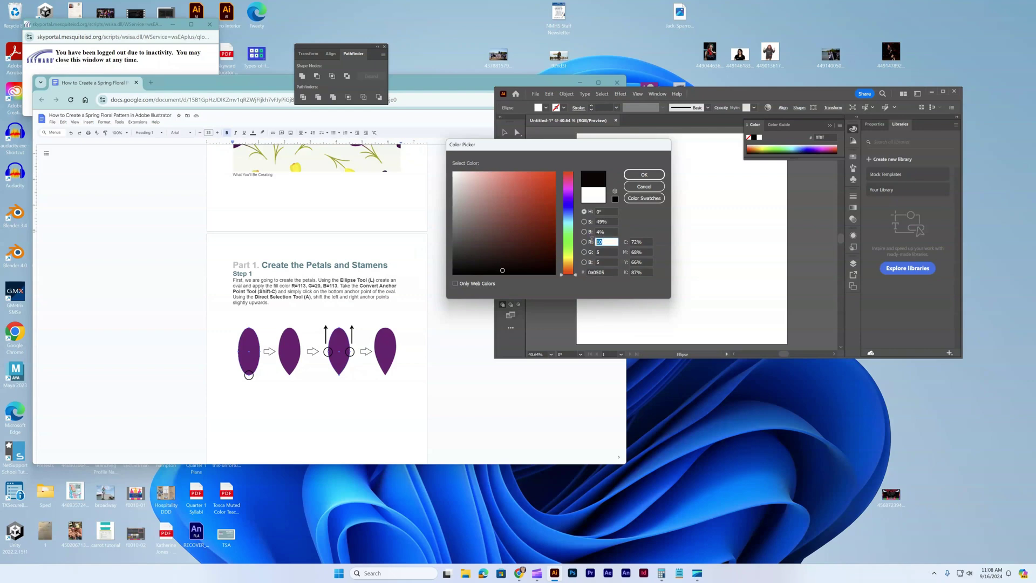
pyautogui.write('113')
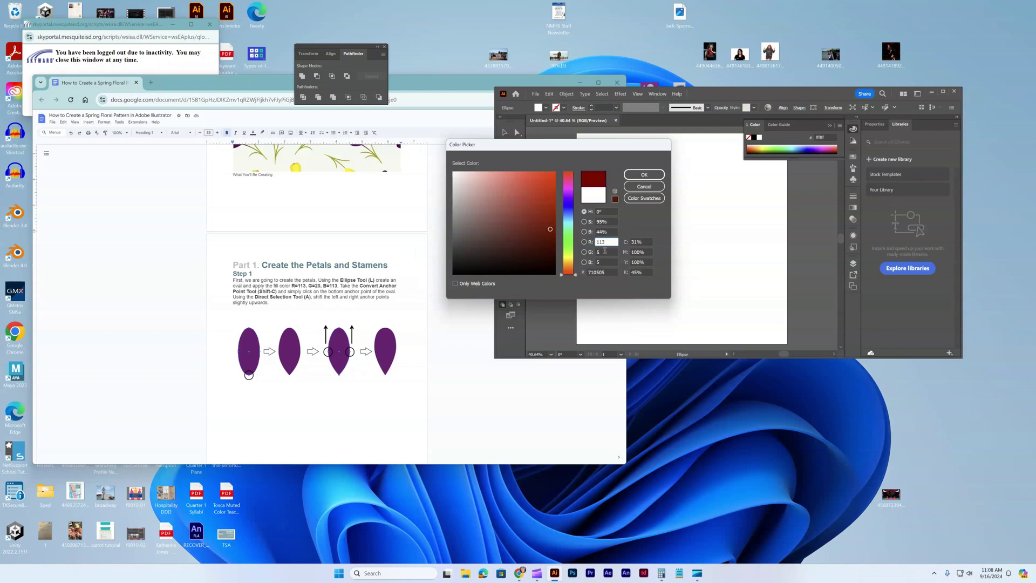
pyautogui.press('Tab')
pyautogui.write('20')
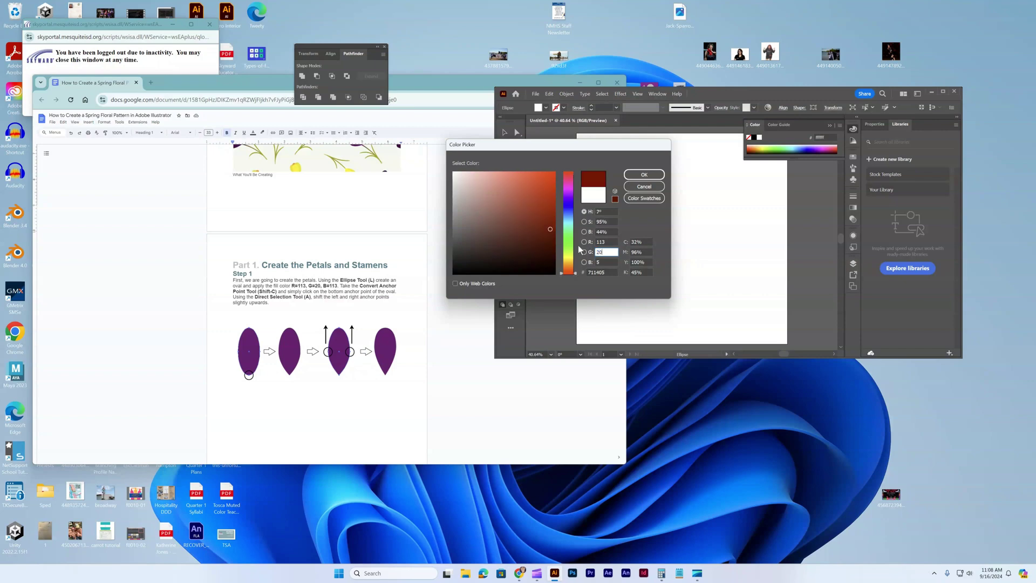
pyautogui.click(606, 262)
pyautogui.write('113')
pyautogui.click(634, 173)
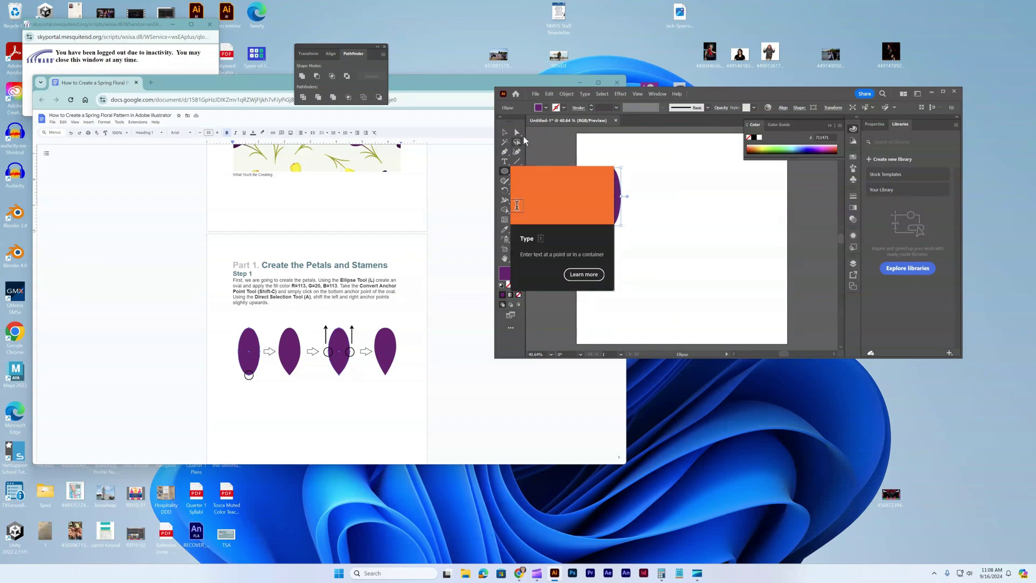
# Convert the oval's bottom anchor into a sharp corner point with the Anchor Point Tool.
pyautogui.click(519, 134)
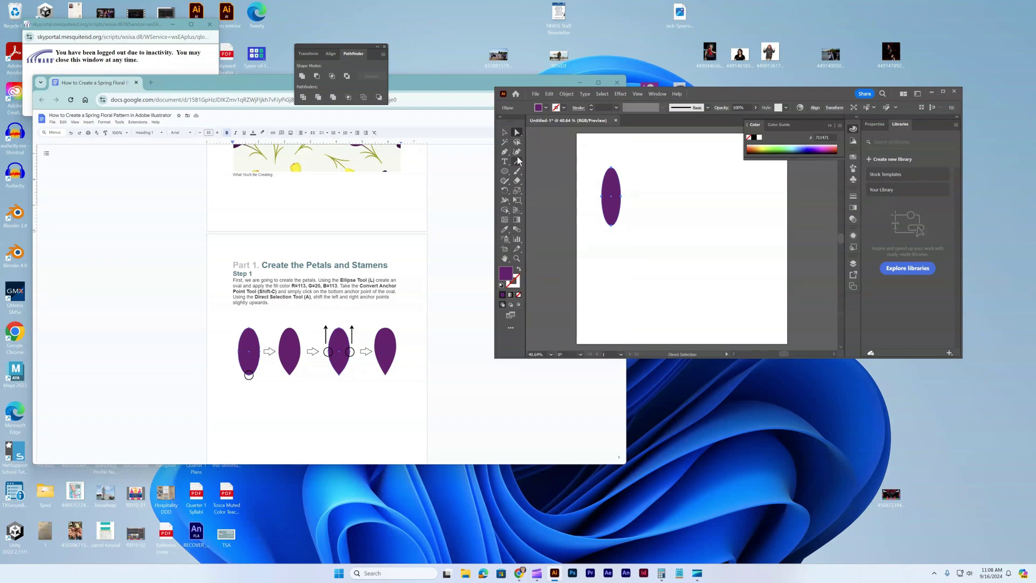
pyautogui.click(505, 151)
pyautogui.rightClick(507, 153)
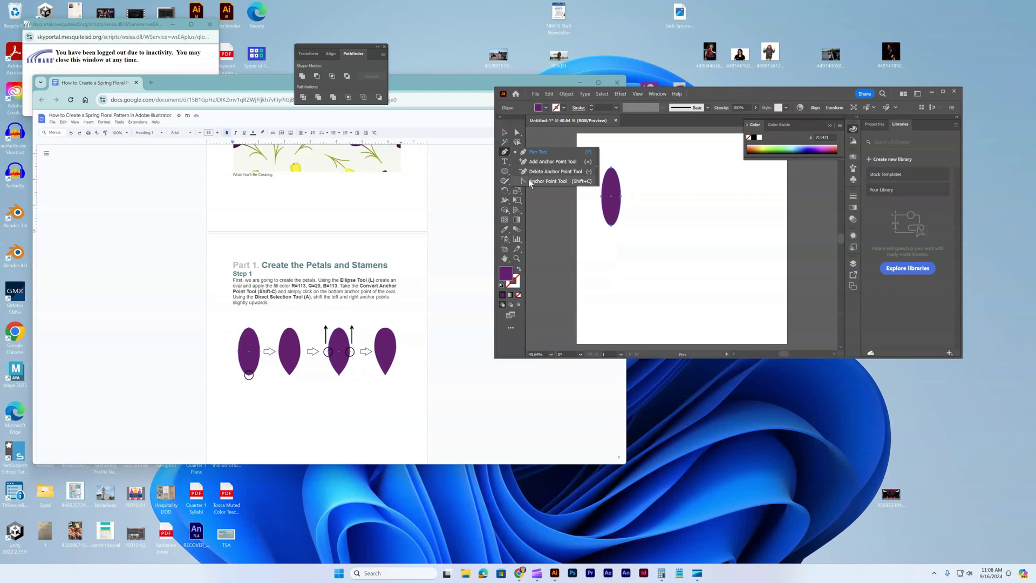
pyautogui.click(528, 180)
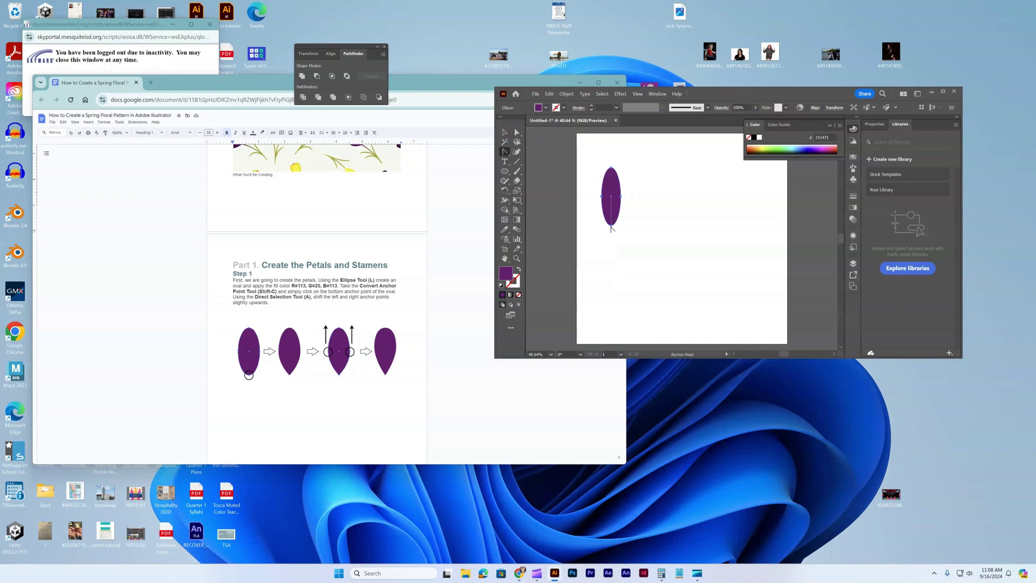
pyautogui.click(611, 225)
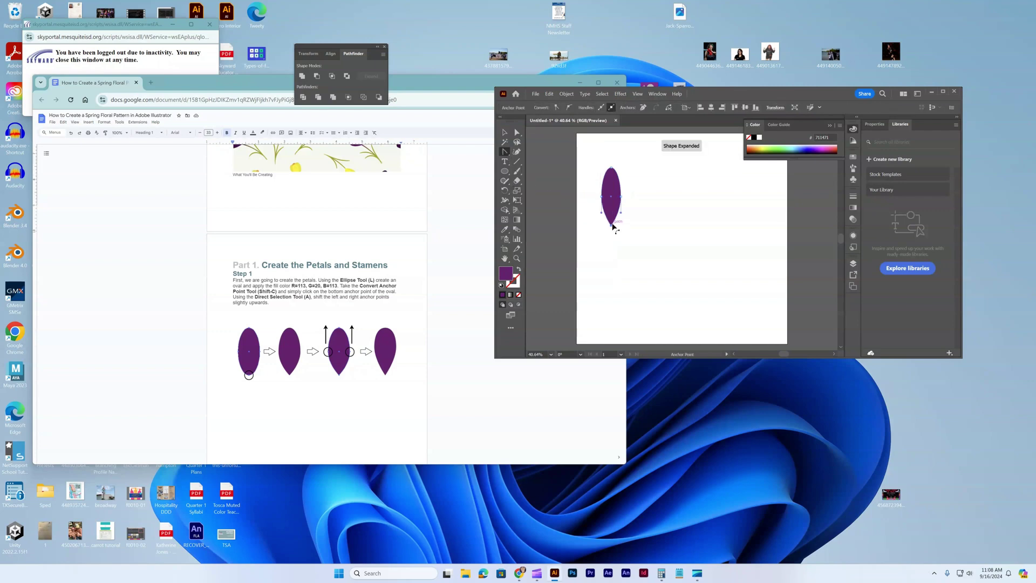
pyautogui.click(619, 196)
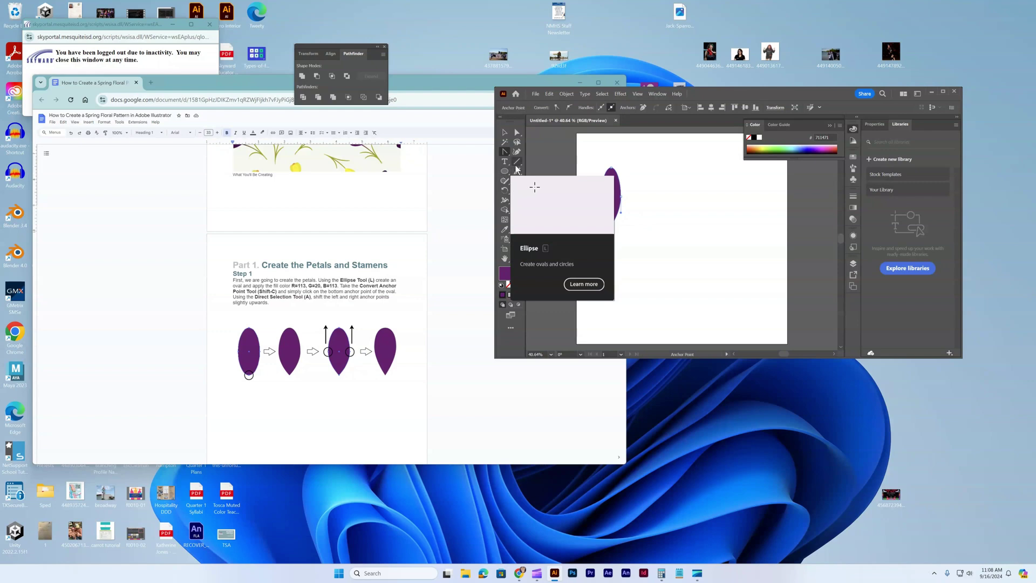
# Raise both side anchors with two Shift+Up nudges, then scale the petal shorter.
pyautogui.click(516, 133)
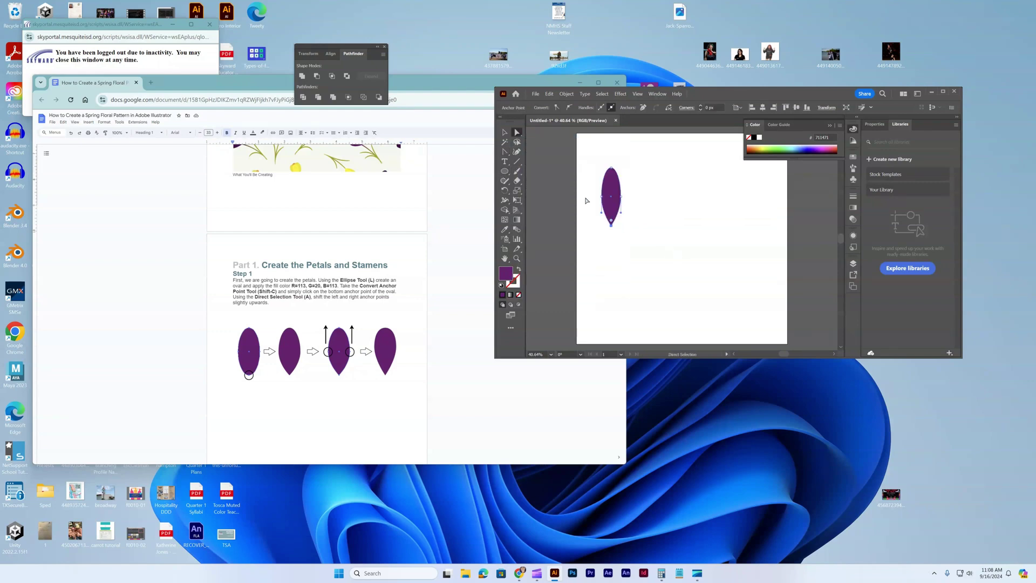
pyautogui.moveTo(601, 196); pyautogui.dragTo(603, 201)
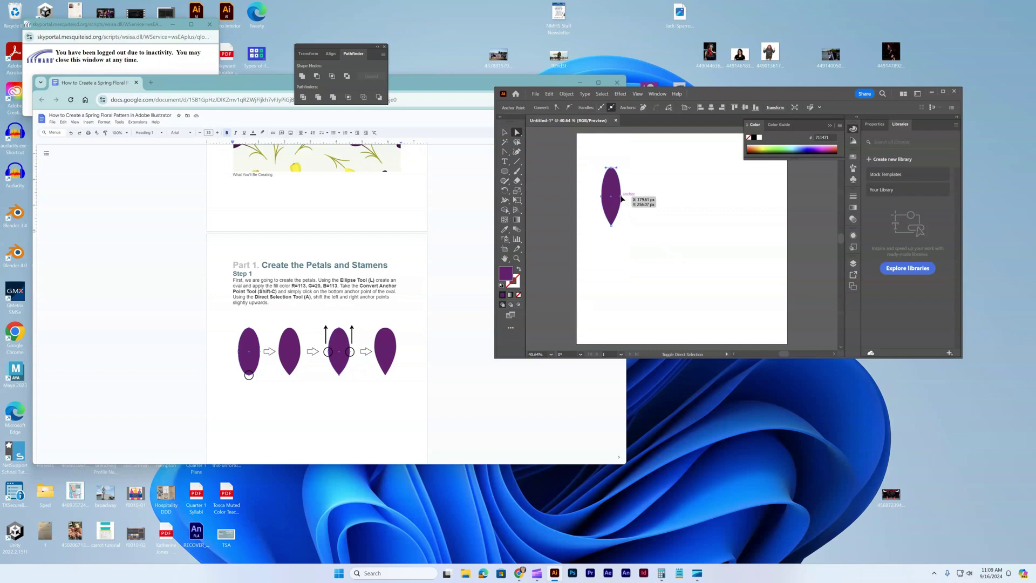
pyautogui.keyDown('shift'); pyautogui.click(620, 197); pyautogui.keyUp('shift')
pyautogui.hotkey('shift', 'Up')
pyautogui.hotkey('shift', 'Up')
pyautogui.hotkey('shift', 'Up')
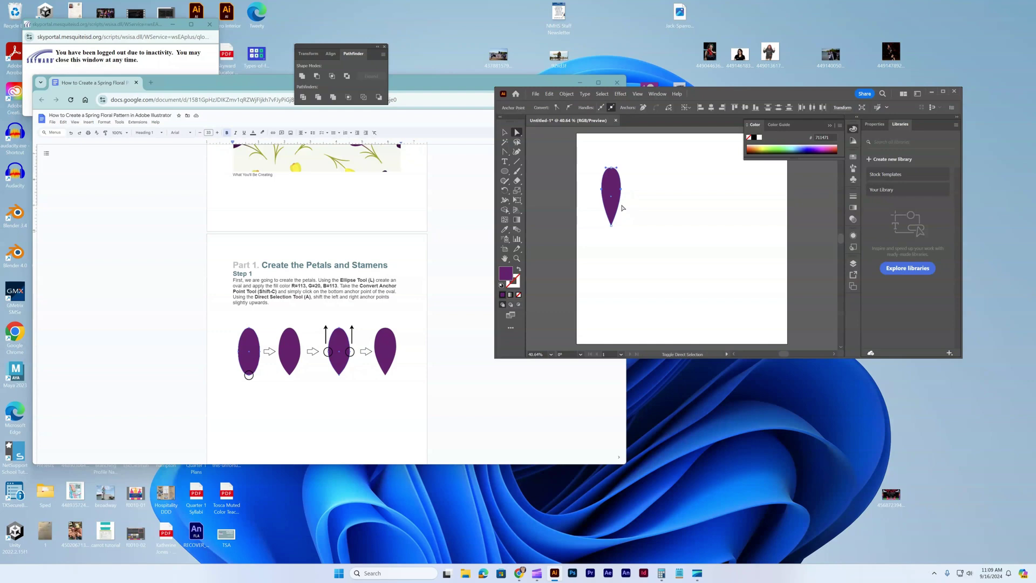
pyautogui.hotkey('shift', 'Up')
pyautogui.press('v')
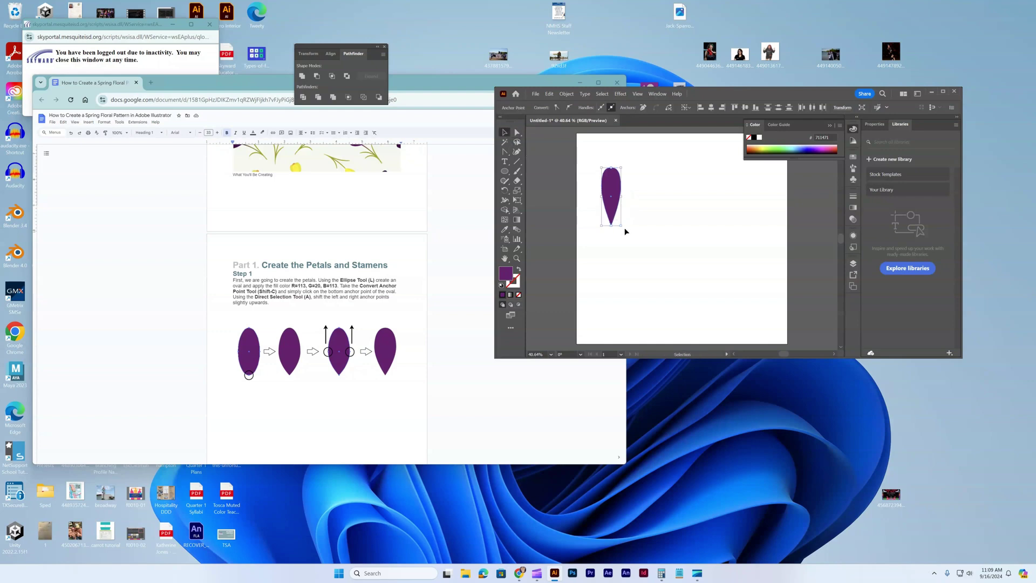
pyautogui.moveTo(622, 226)
pyautogui.mouseDown()
pyautogui.moveTo(644, 221)
pyautogui.moveTo(634, 207)
pyautogui.moveTo(623, 214)
pyautogui.mouseUp()
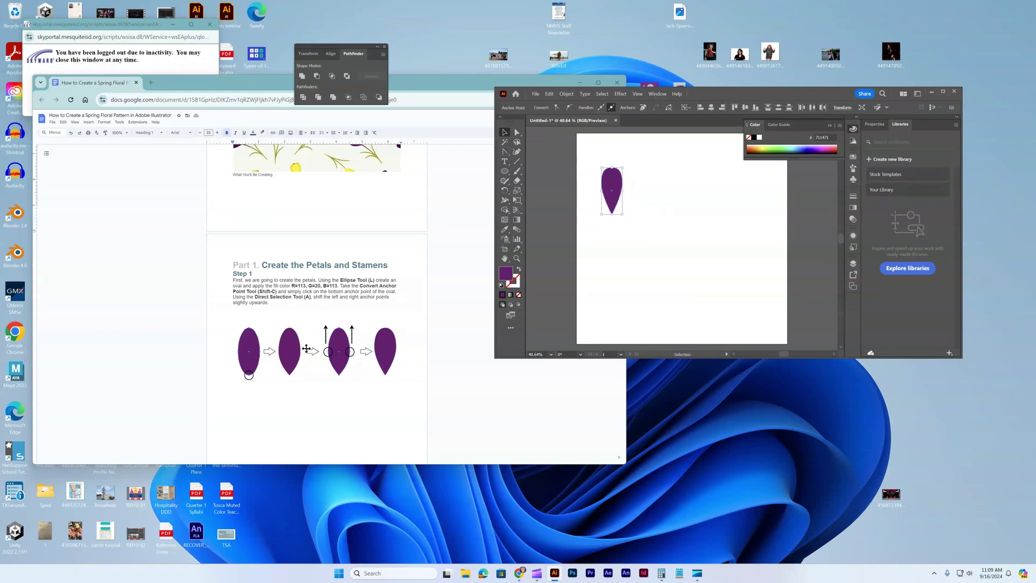
# Paste two copies of the petal and overlap them with the original into a three-petal bud.
pyautogui.scroll(-3, 310, 338)
pyautogui.scroll(-2, 311, 339)
pyautogui.scroll(-1, 308, 332)
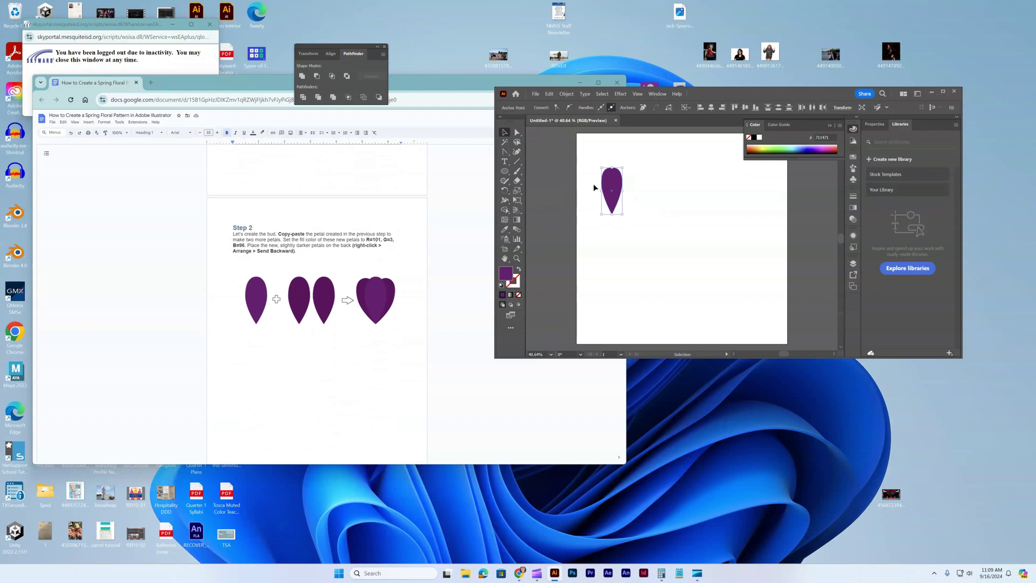
pyautogui.press('a')
pyautogui.hotkey('ctrl', 'c')
pyautogui.hotkey('ctrl', 'v')
pyautogui.moveTo(674, 234); pyautogui.dragTo(635, 192)
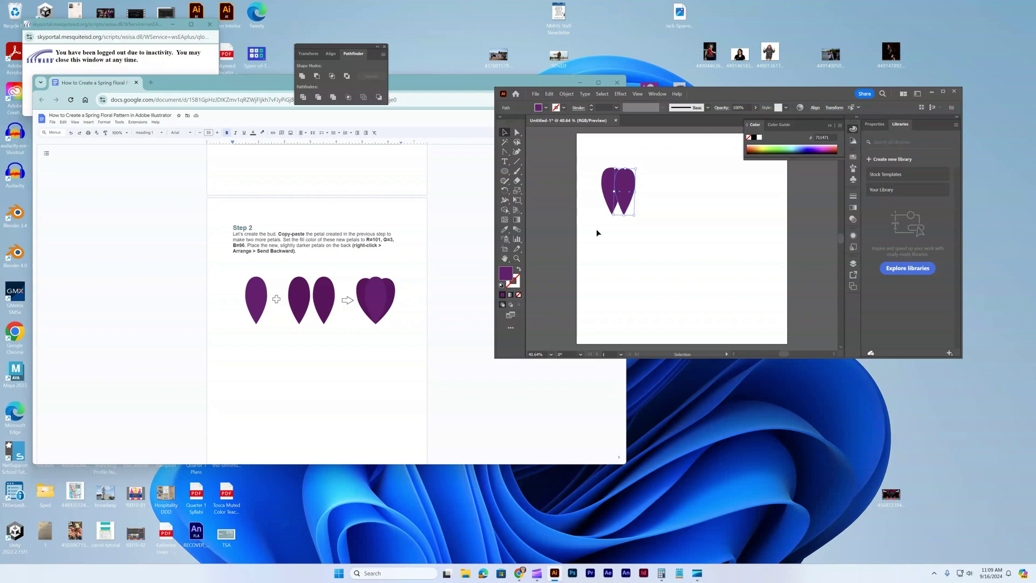
pyautogui.hotkey('ctrl', 'v')
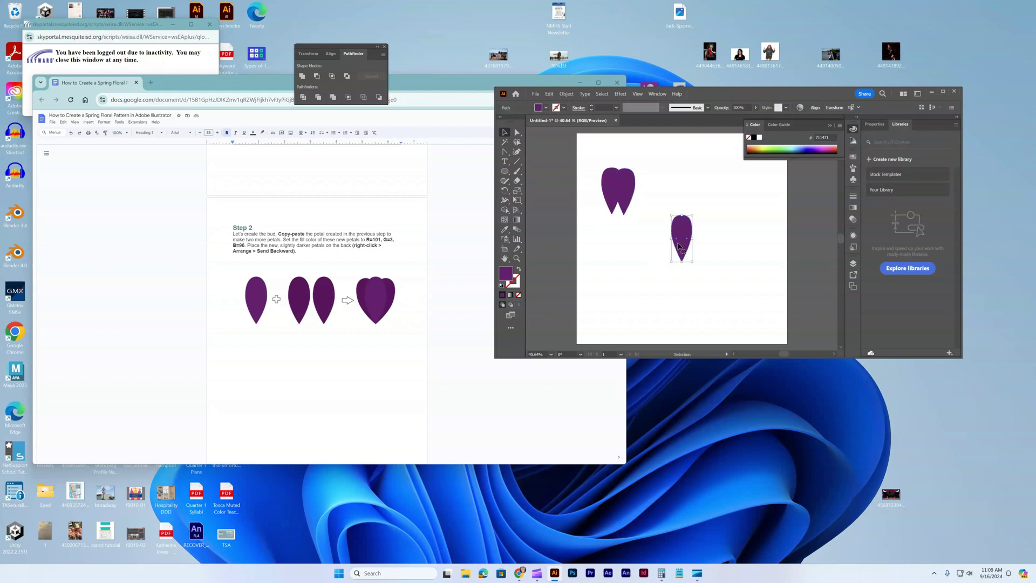
pyautogui.moveTo(672, 240); pyautogui.dragTo(613, 200)
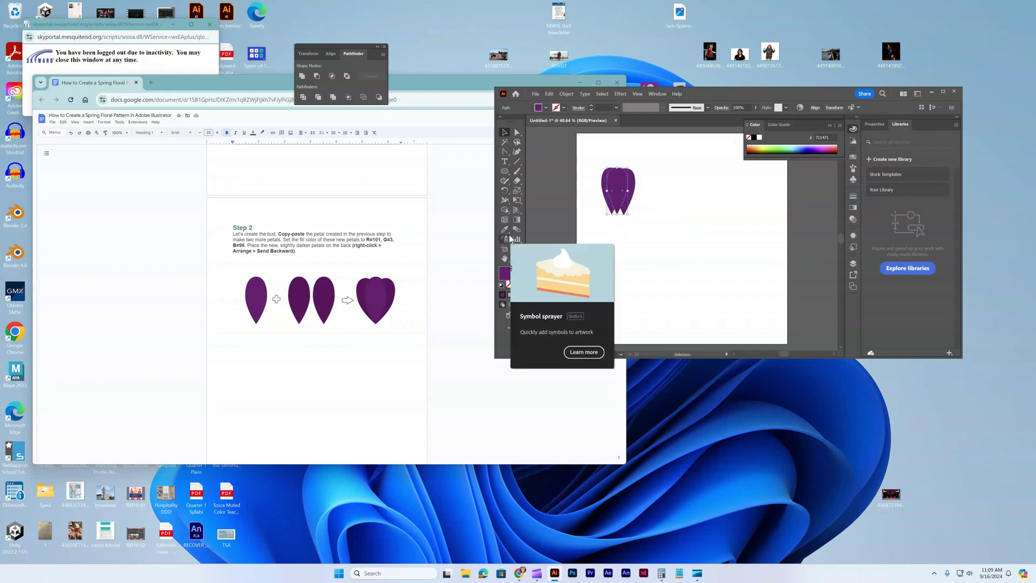
# Enter the darker purple R101, G3, B96 in the fill Color Picker.
pyautogui.doubleClick(504, 273)
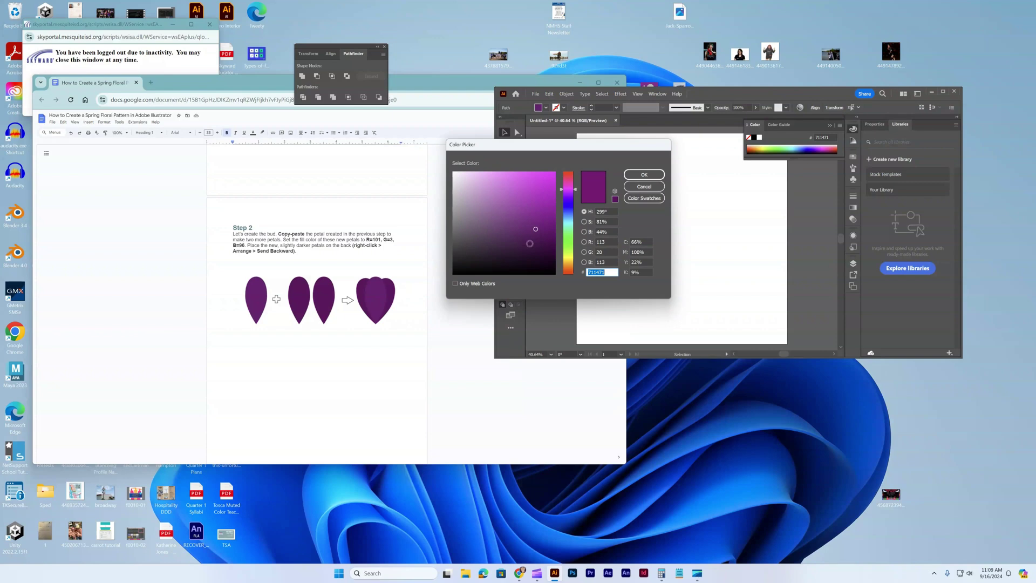
pyautogui.click(600, 241)
pyautogui.write('101')
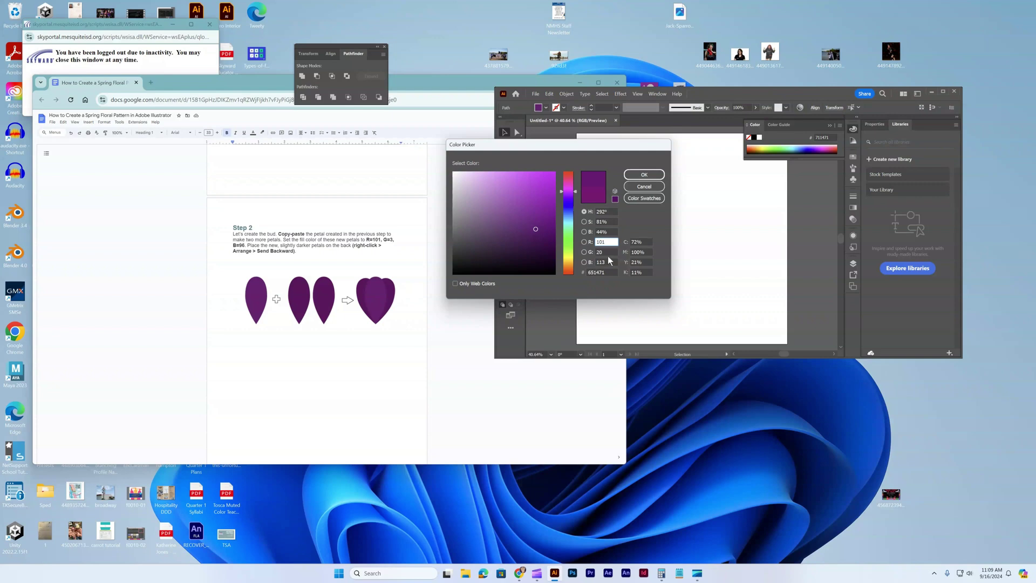
pyautogui.click(604, 252)
pyautogui.write('2')
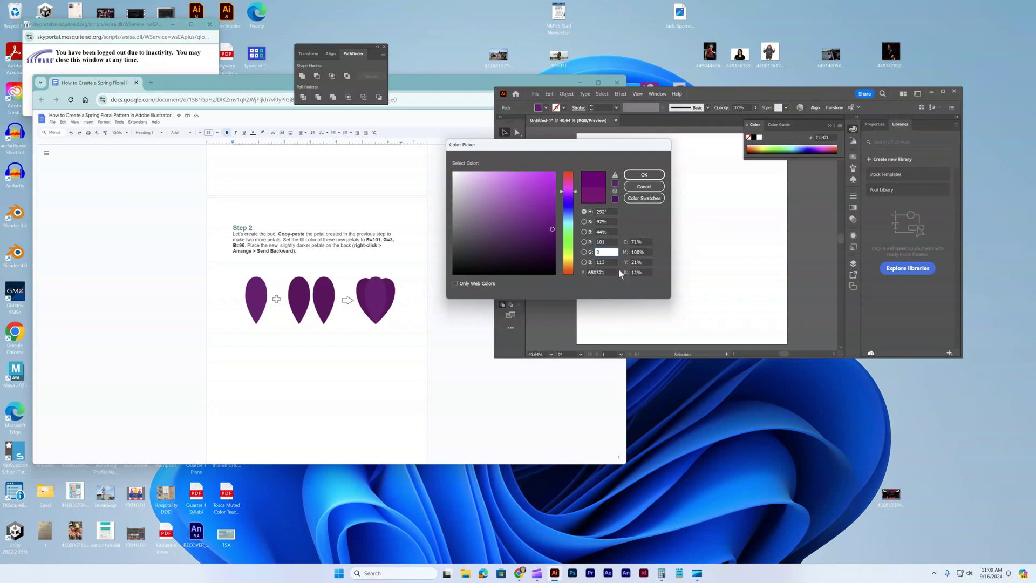
pyautogui.press('Tab')
pyautogui.write('96')
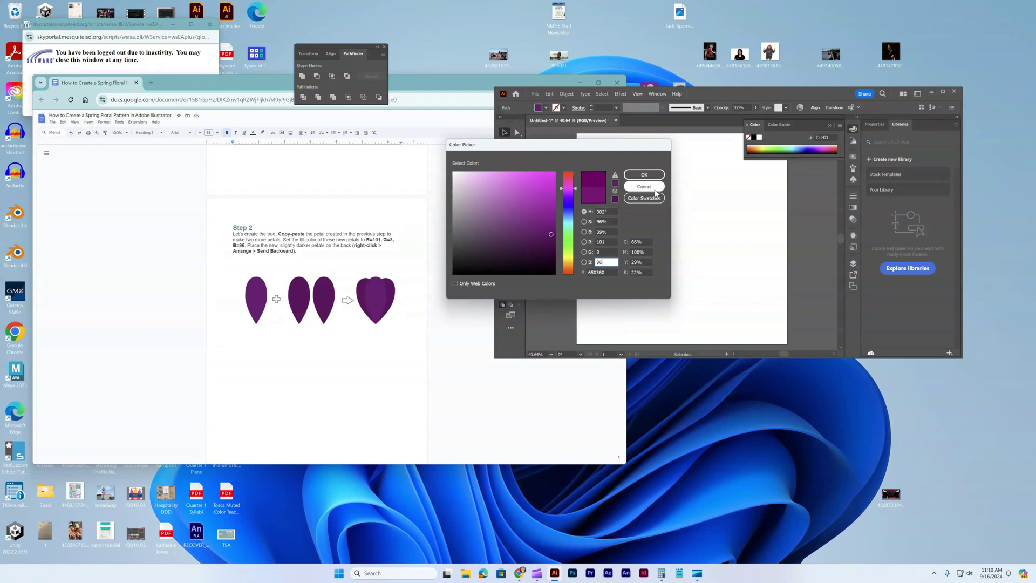
# Apply the darker fill and delete the extra petal copies, leaving a single petal.
pyautogui.click(644, 175)
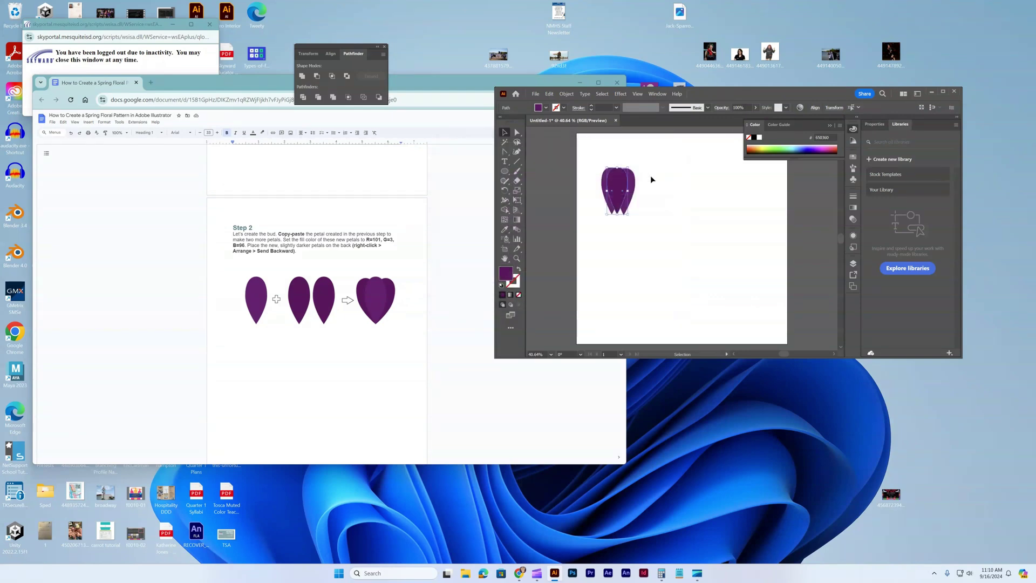
pyautogui.click(636, 206)
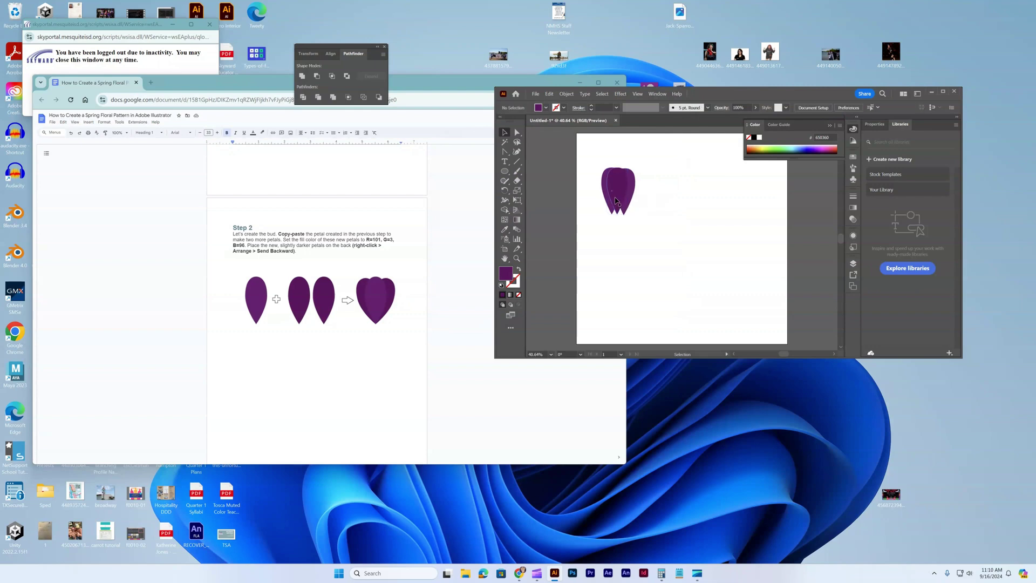
pyautogui.moveTo(615, 200); pyautogui.dragTo(597, 240)
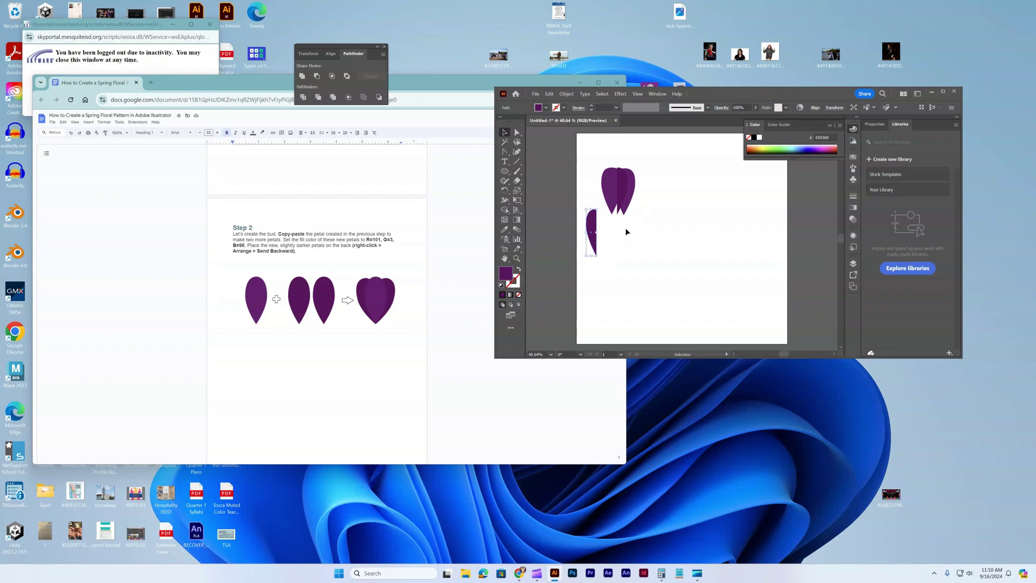
pyautogui.hotkey('ctrl', 'z')
pyautogui.moveTo(626, 203); pyautogui.dragTo(669, 202)
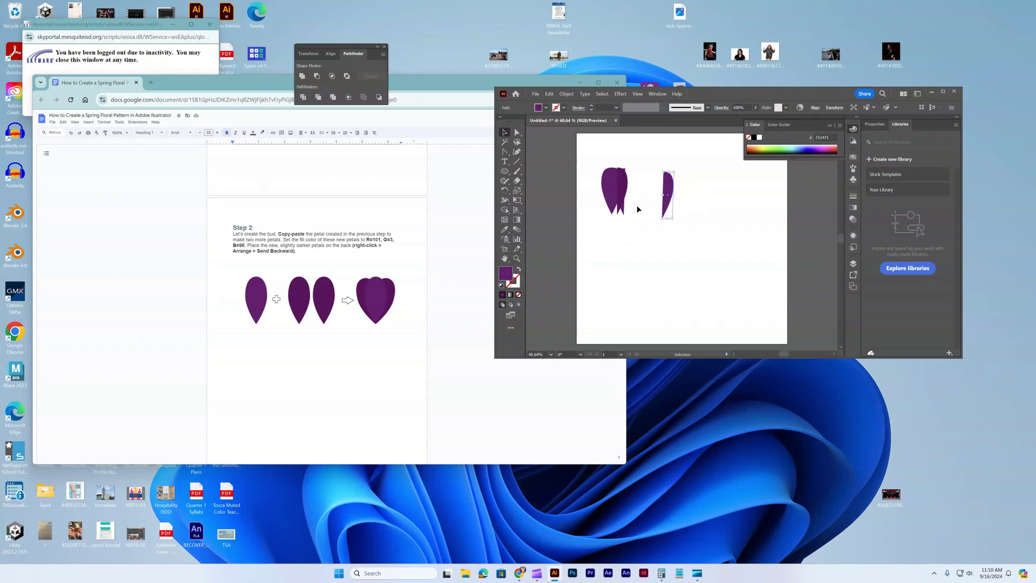
pyautogui.press('Delete')
pyautogui.click(625, 213)
pyautogui.press('Delete')
# Paste a copy of the petal and eyedrop the darker purple onto it.
pyautogui.click(613, 205)
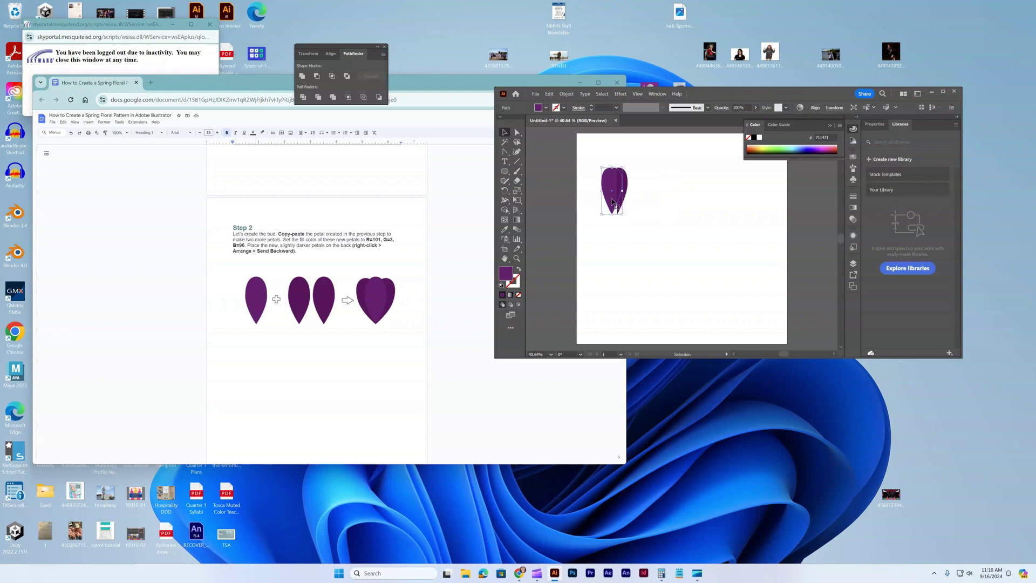
pyautogui.hotkey('ctrl', 'c')
pyautogui.hotkey('ctrl', 'v')
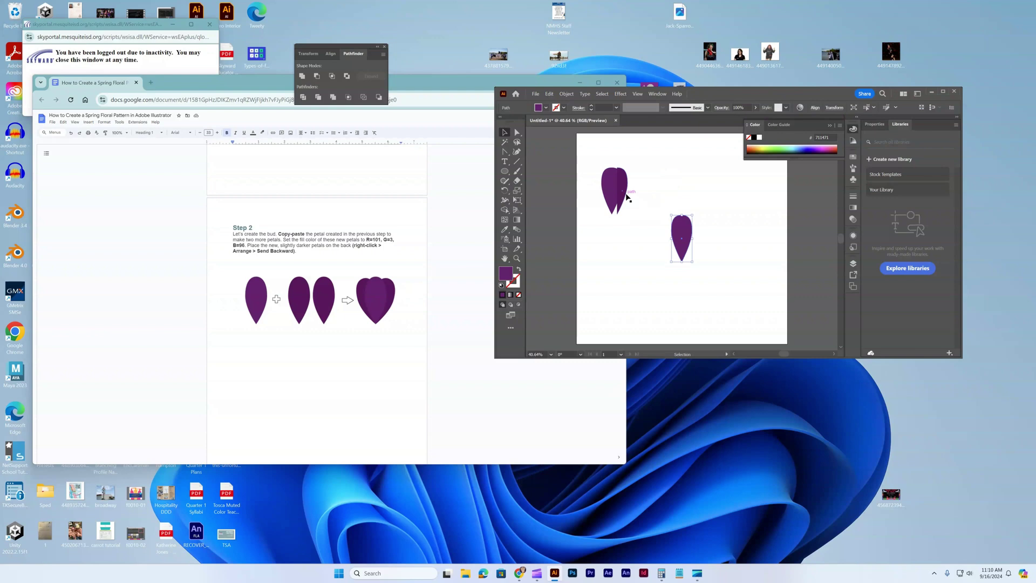
pyautogui.press('i')
pyautogui.click(625, 181)
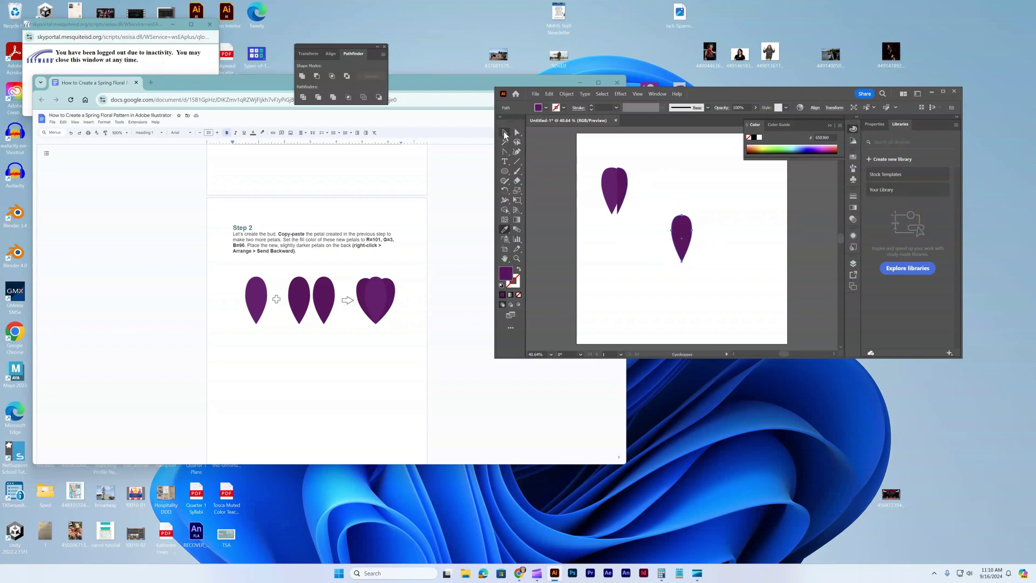
pyautogui.click(504, 133)
pyautogui.click(623, 194)
pyautogui.press('Delete')
# Place two darker petals beside the centre petal and bring the centre petal to the front.
pyautogui.moveTo(681, 242); pyautogui.dragTo(605, 194)
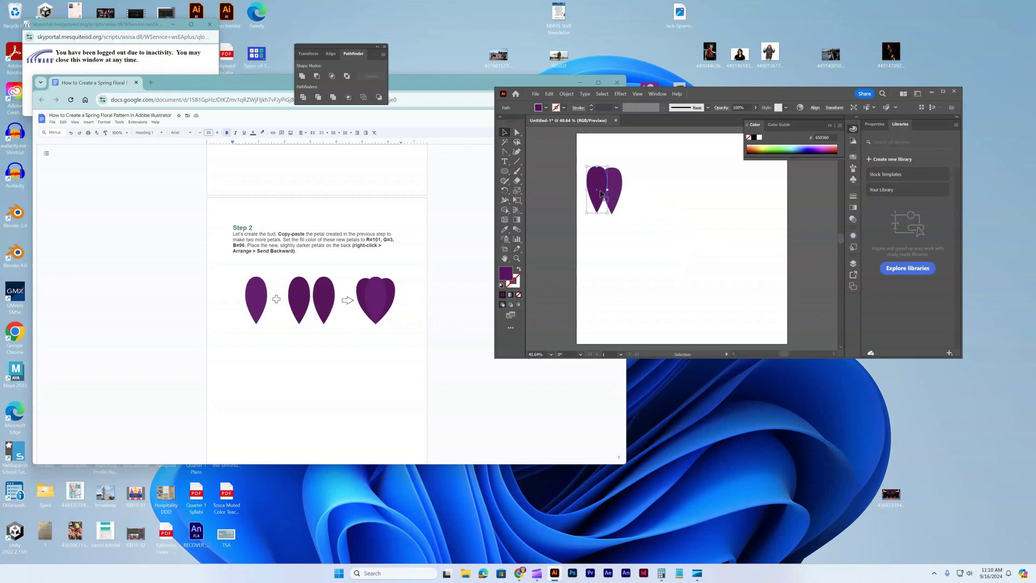
pyautogui.hotkey('ctrl', 'c')
pyautogui.hotkey('ctrl', 'v')
pyautogui.moveTo(681, 233); pyautogui.dragTo(635, 189)
pyautogui.rightClick(611, 204)
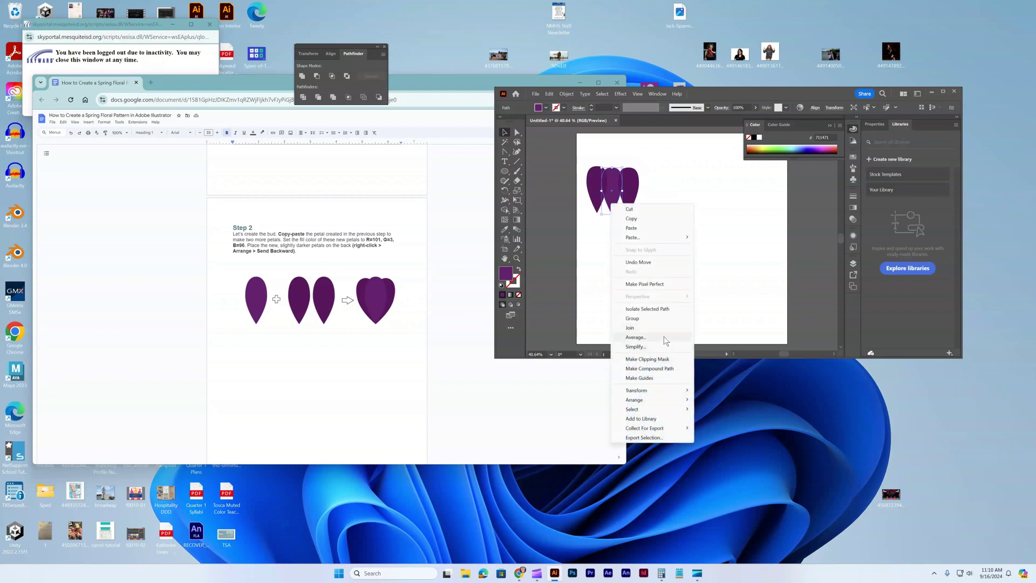
pyautogui.moveTo(669, 400)
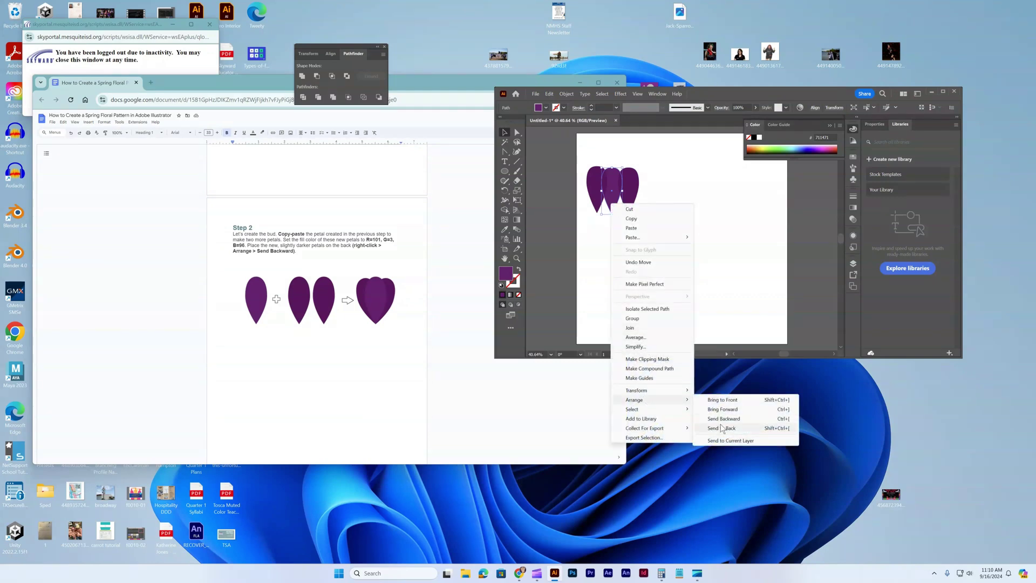
pyautogui.click(722, 400)
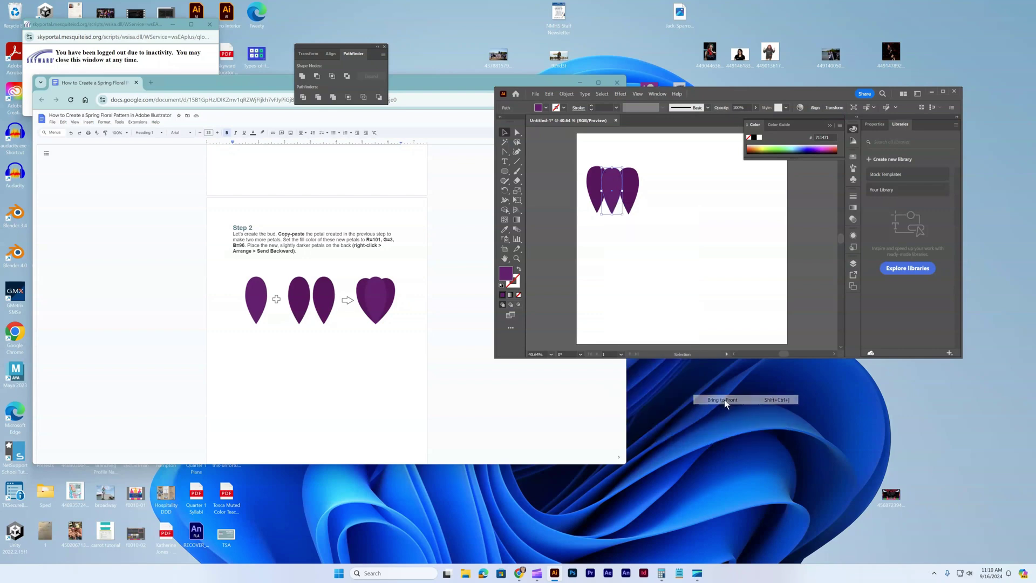
# Reposition the middle and tilted side petals so the bud fans outward.
pyautogui.click(636, 194)
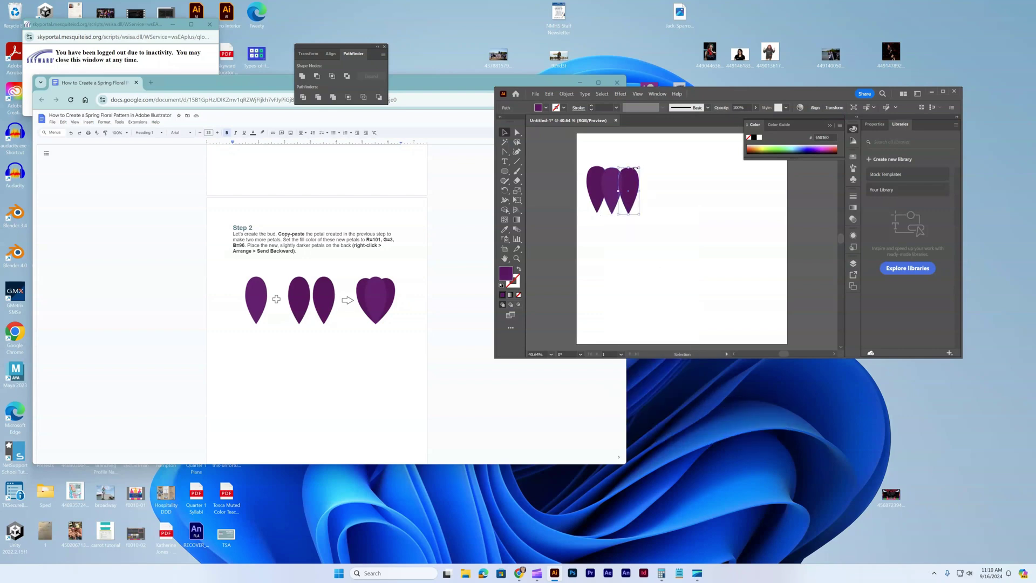
pyautogui.moveTo(613, 184); pyautogui.dragTo(635, 177)
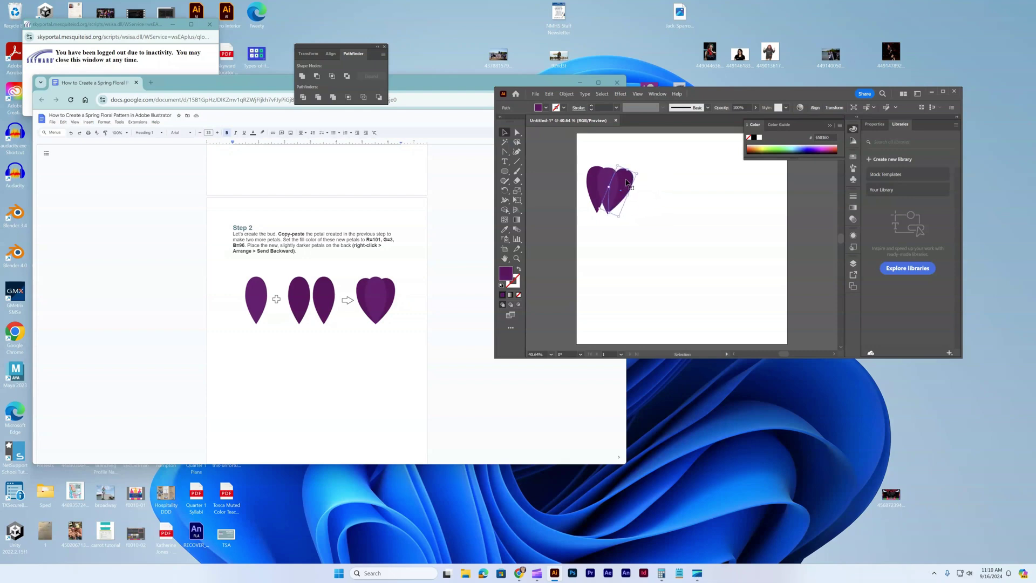
pyautogui.moveTo(626, 182); pyautogui.dragTo(591, 185)
pyautogui.click(592, 178)
# Draw a small oval below the bud with the Ellipse Tool.
pyautogui.click(659, 224)
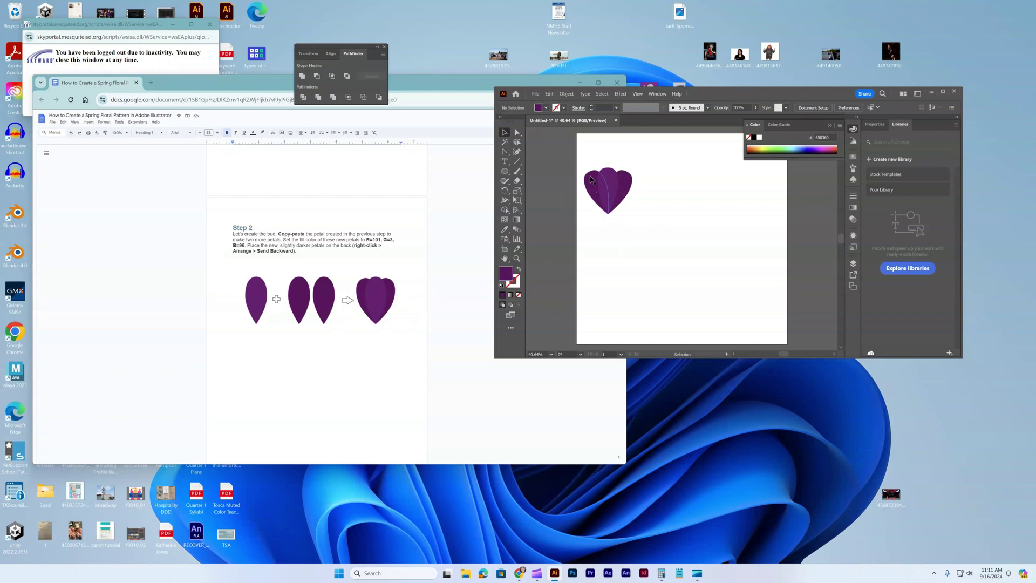
pyautogui.scroll(-5, 369, 308)
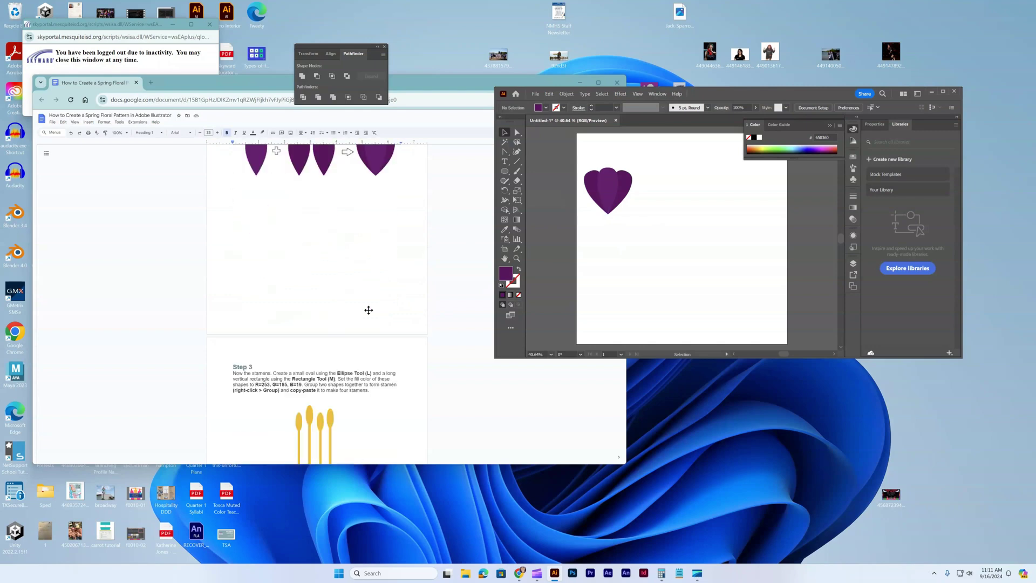
pyautogui.scroll(-3, 369, 308)
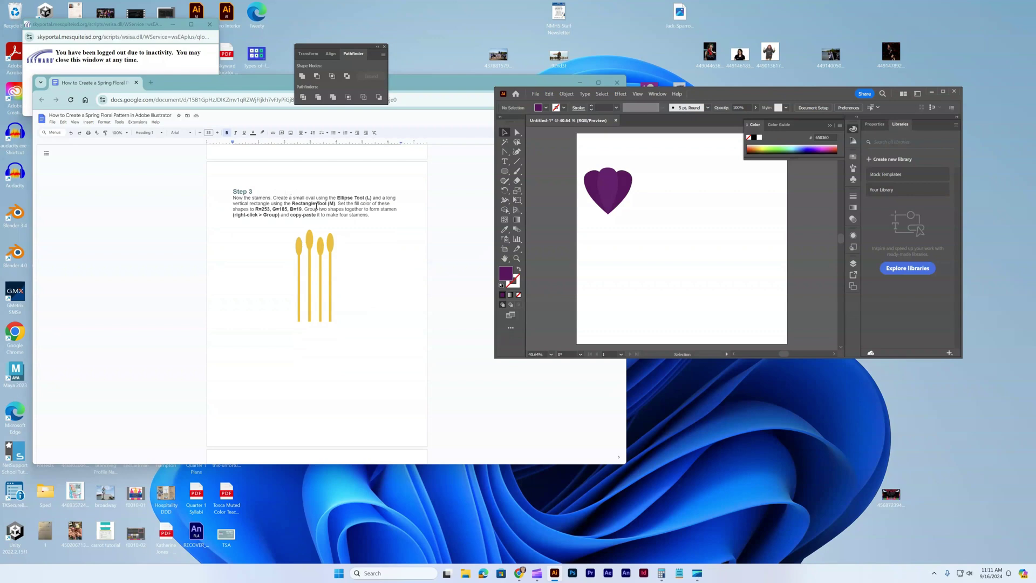
pyautogui.click(504, 171)
pyautogui.moveTo(587, 231); pyautogui.dragTo(596, 247)
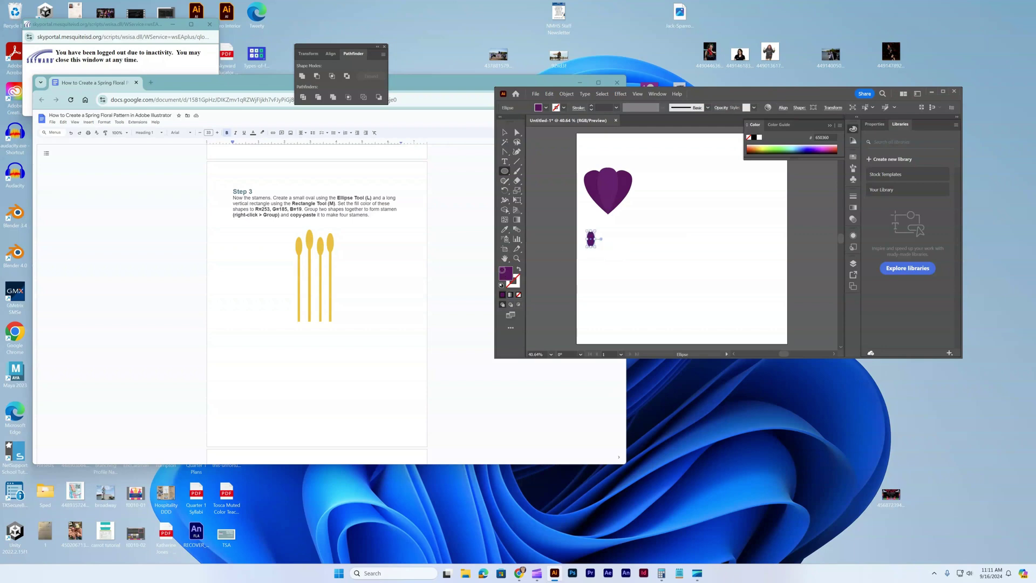
# Enter golden yellow R253, G185, B19 as the oval's fill colour.
pyautogui.doubleClick(505, 273)
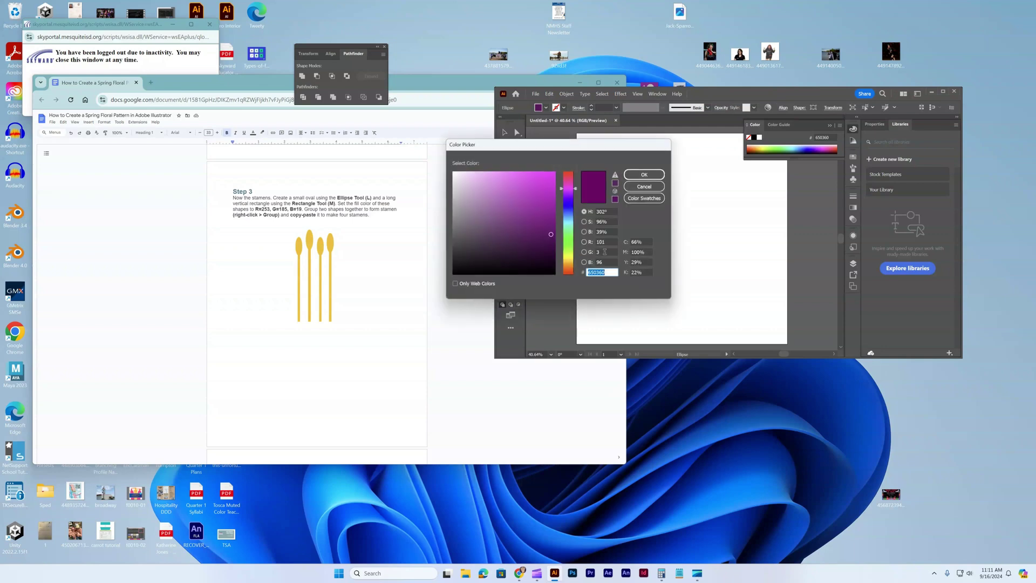
pyautogui.click(604, 242)
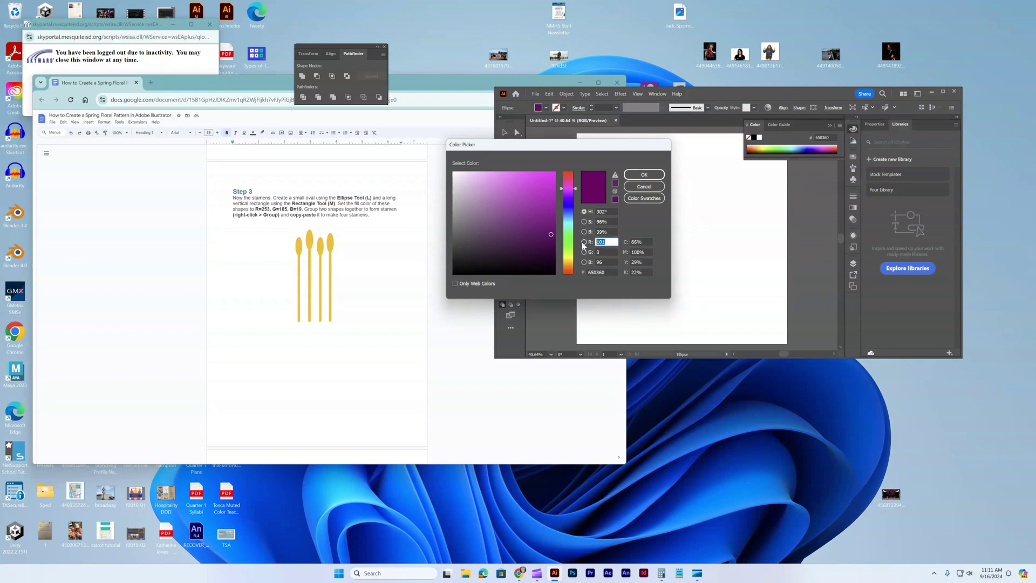
pyautogui.write('253')
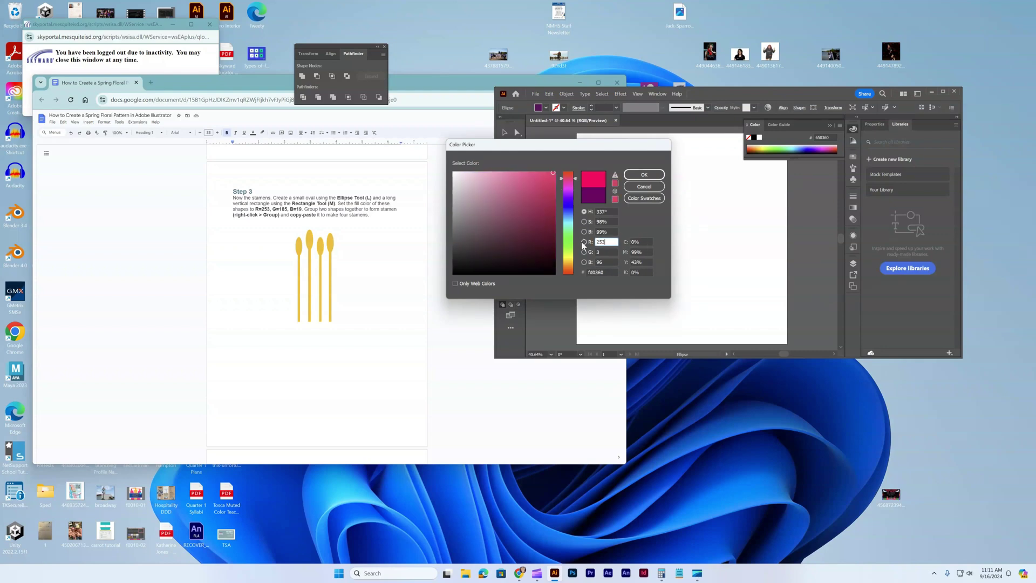
pyautogui.click(604, 252)
pyautogui.write('185')
pyautogui.press('Tab')
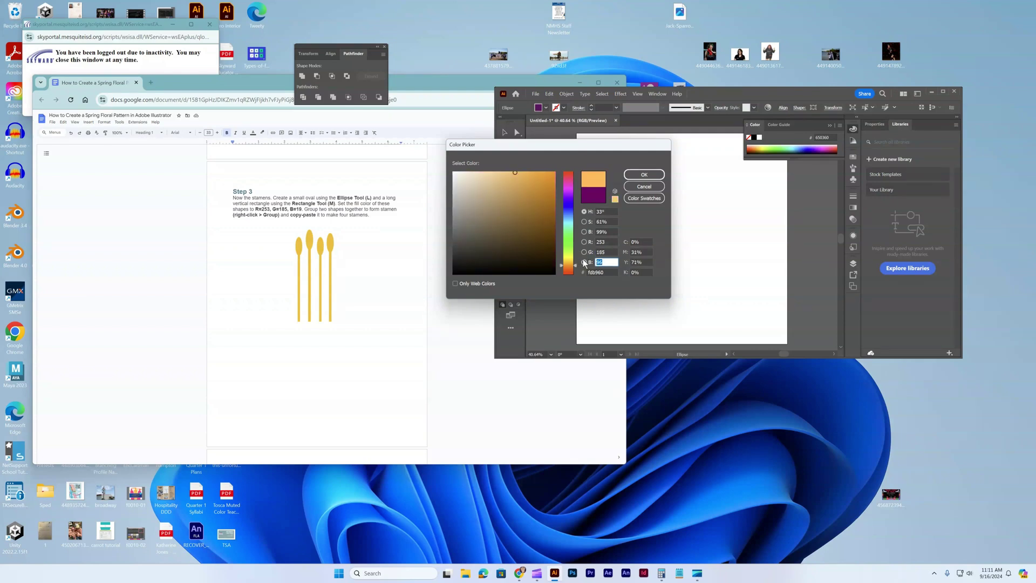
pyautogui.write('19')
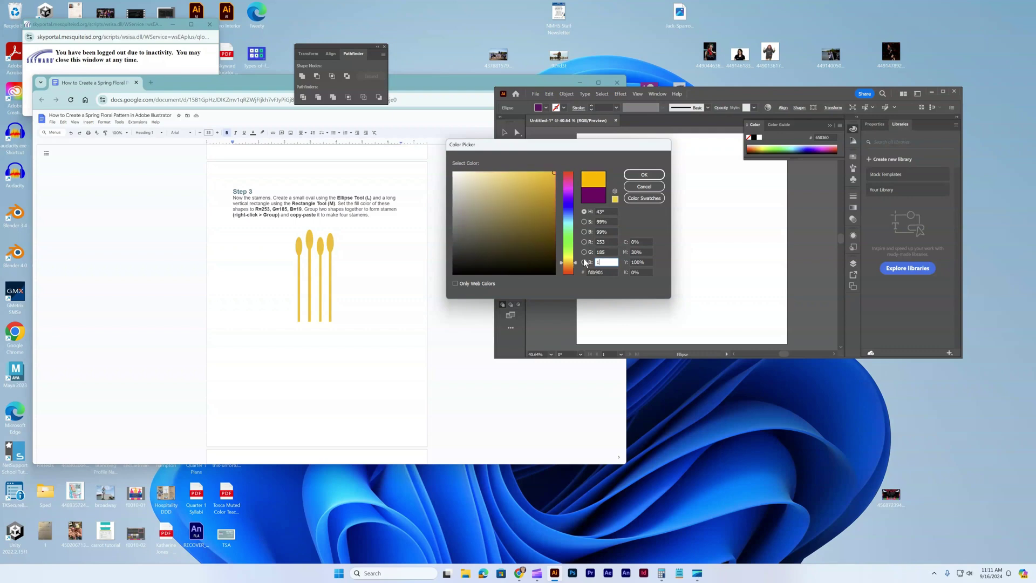
# Fill the oval yellow, add a thin rectangle stem beneath it, and group them into a stamen.
pyautogui.click(643, 174)
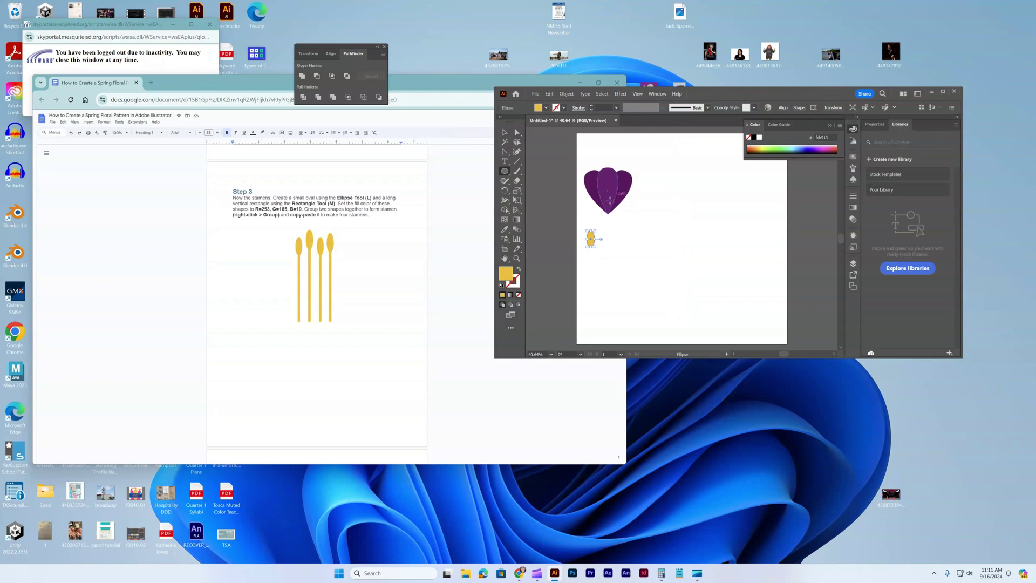
pyautogui.moveTo(506, 173); pyautogui.dragTo(539, 173)
pyautogui.moveTo(585, 253); pyautogui.dragTo(585, 328)
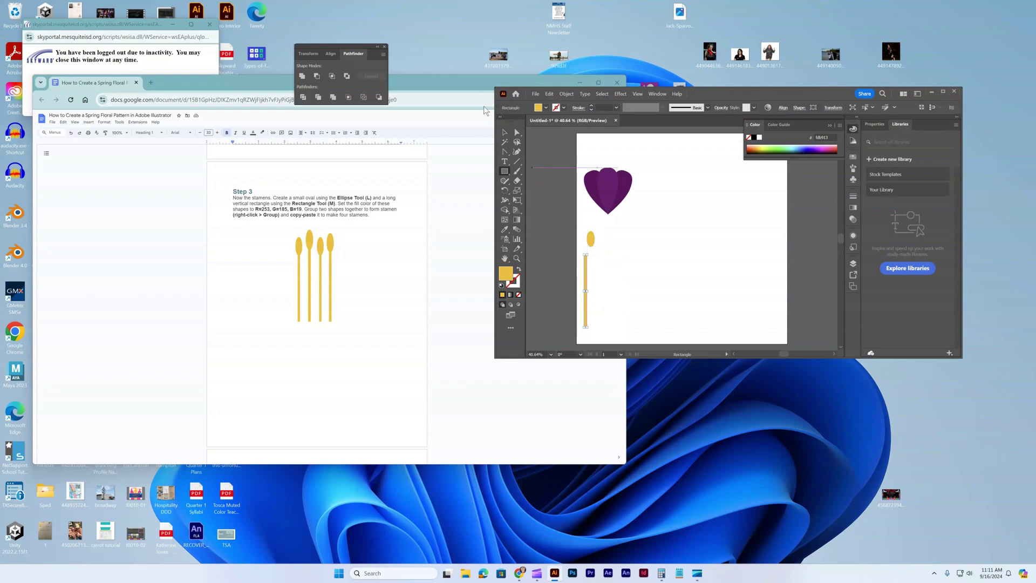
pyautogui.click(505, 132)
pyautogui.moveTo(586, 271); pyautogui.dragTo(590, 260)
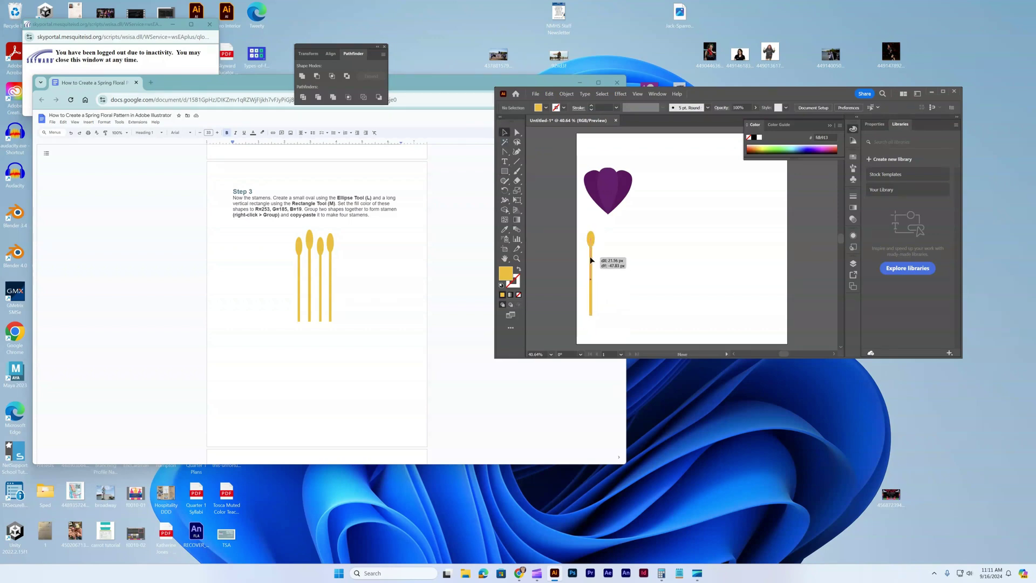
pyautogui.moveTo(591, 261); pyautogui.dragTo(590, 260)
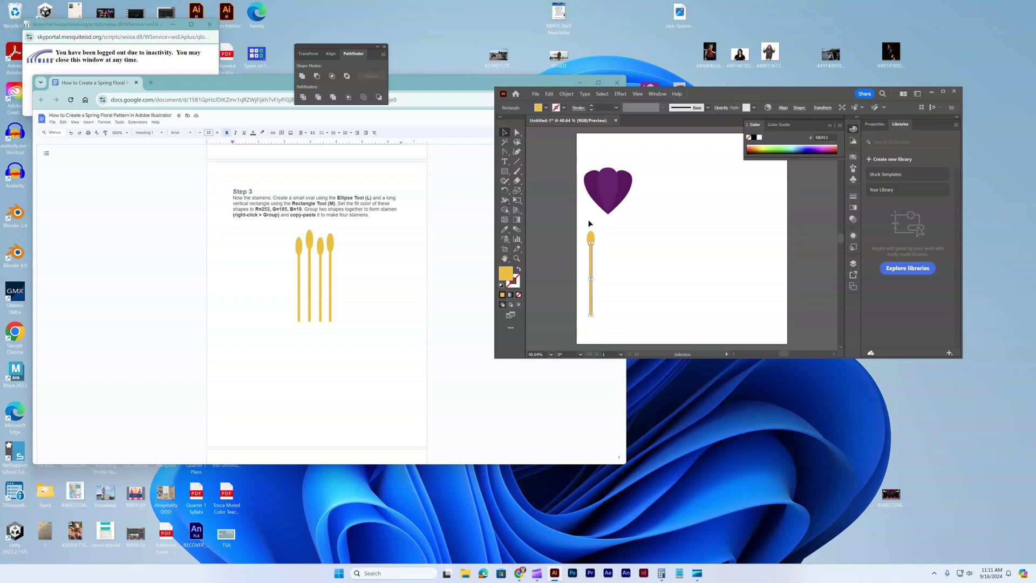
pyautogui.moveTo(583, 225); pyautogui.dragTo(599, 266)
pyautogui.rightClick(593, 266)
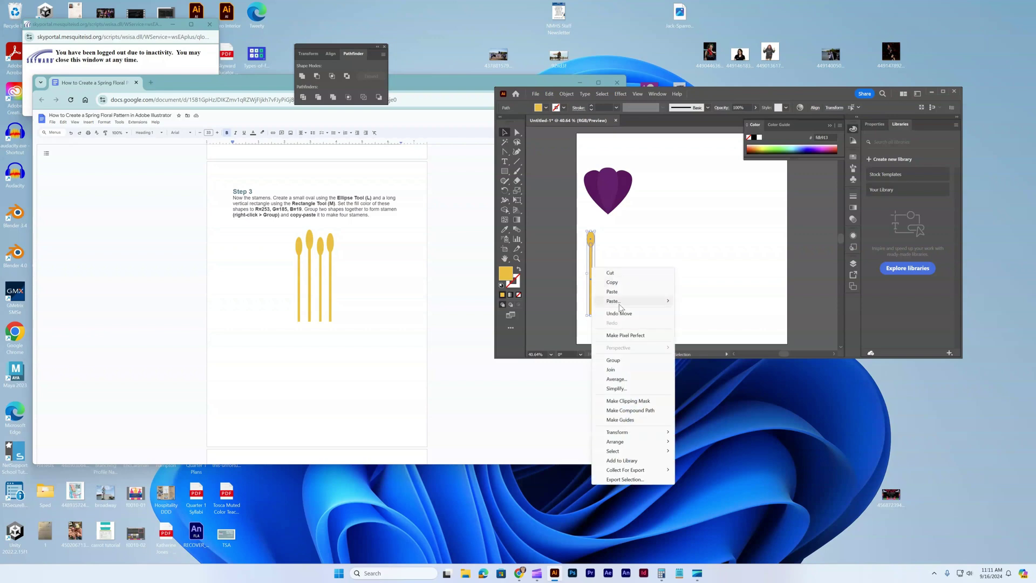
pyautogui.click(613, 360)
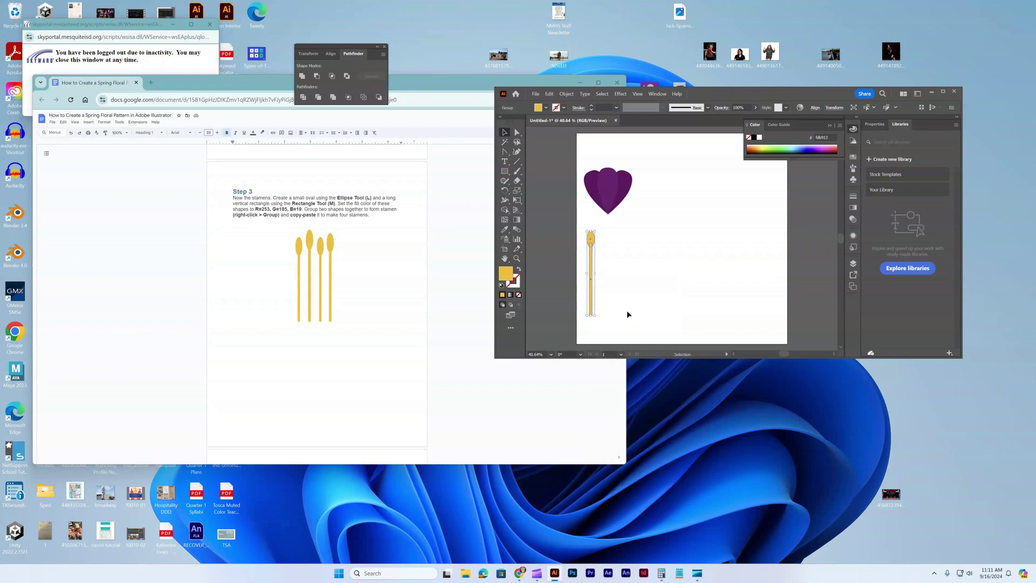
# Duplicate the stamen into four copies at staggered heights, shortening some.
pyautogui.hotkey('ctrl', 'c')
pyautogui.hotkey('ctrl', 'v')
pyautogui.press('v')
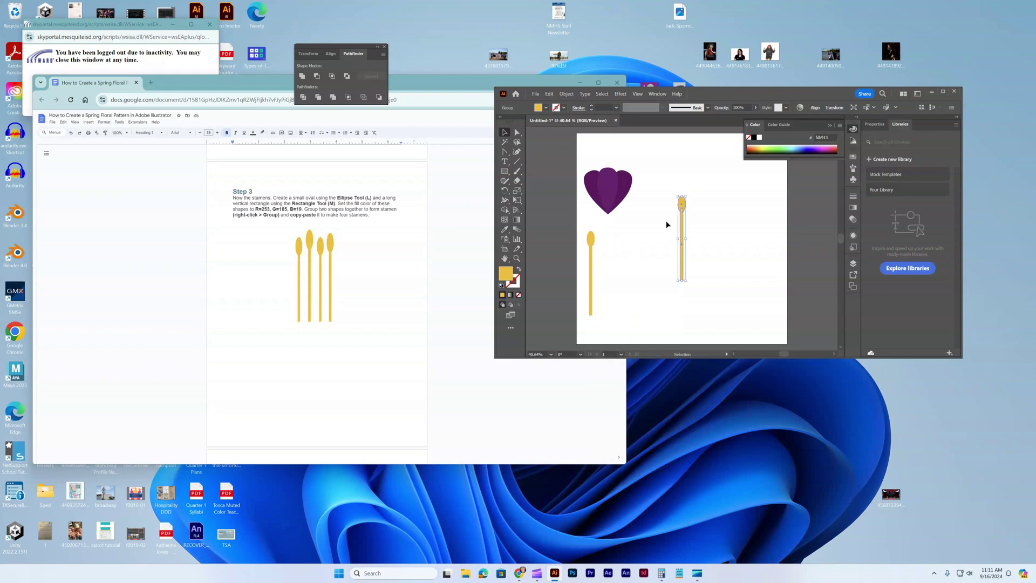
pyautogui.moveTo(681, 212); pyautogui.dragTo(631, 226)
pyautogui.moveTo(635, 299)
pyautogui.mouseDown()
pyautogui.moveTo(634, 276)
pyautogui.moveTo(633, 291)
pyautogui.mouseUp()
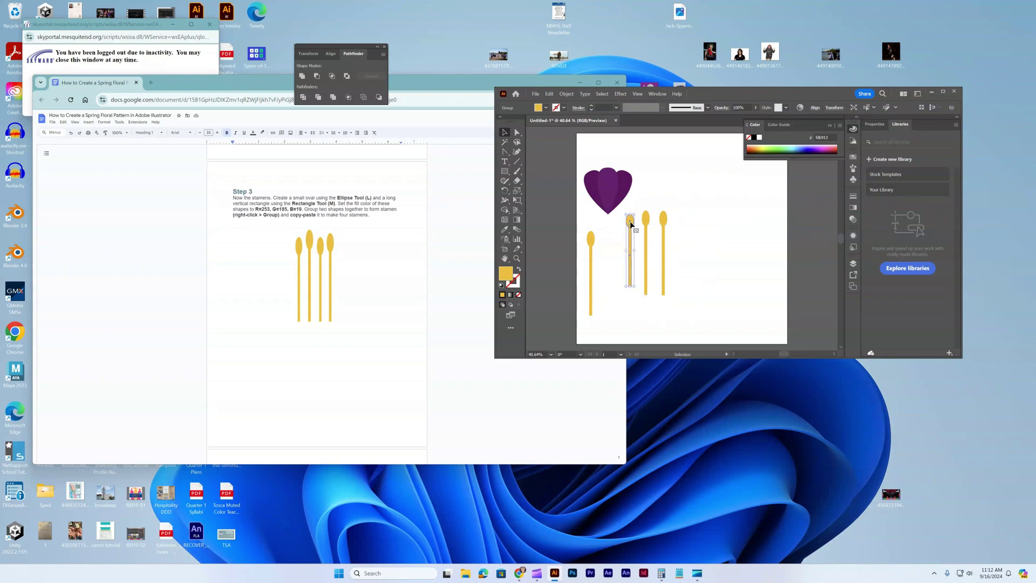
pyautogui.moveTo(634, 225); pyautogui.dragTo(636, 233)
pyautogui.click(663, 226)
pyautogui.press('Delete')
pyautogui.click(632, 246)
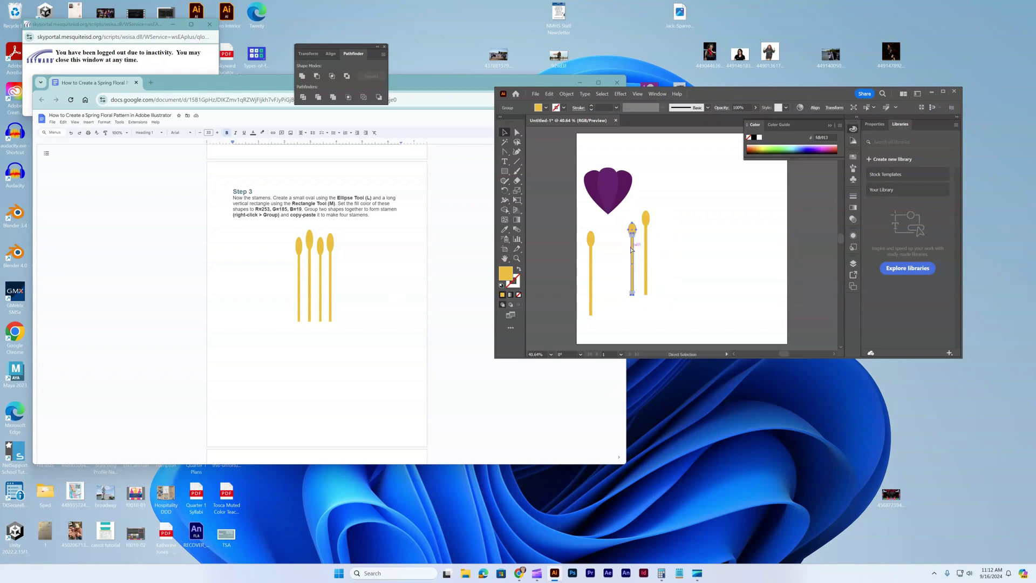
pyautogui.hotkey('ctrl', 'v')
pyautogui.moveTo(594, 268); pyautogui.dragTo(668, 229)
# Select and shrink the four stamens, then send them behind the petals.
pyautogui.scroll(-3, 458, 322)
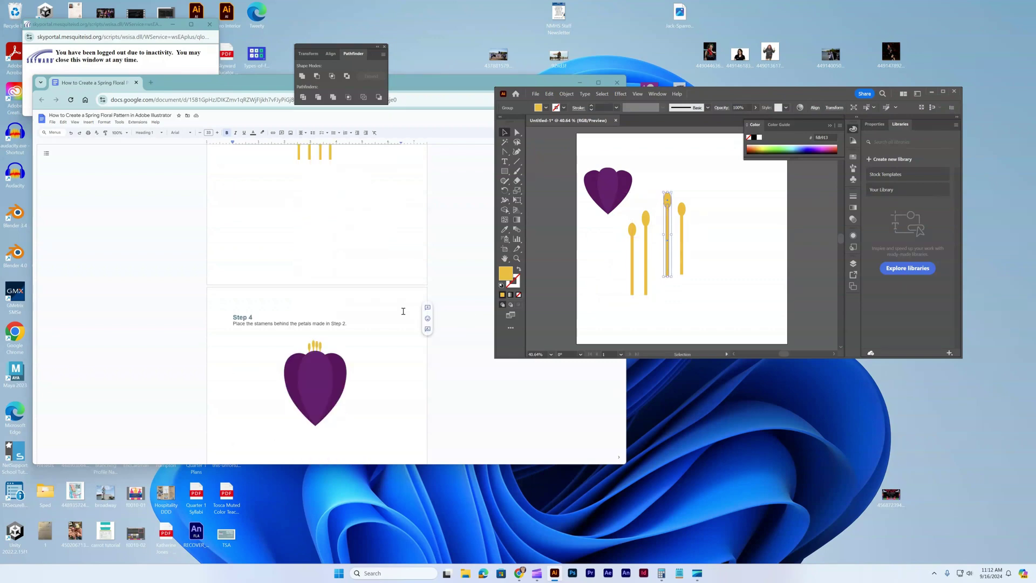
pyautogui.click(634, 266)
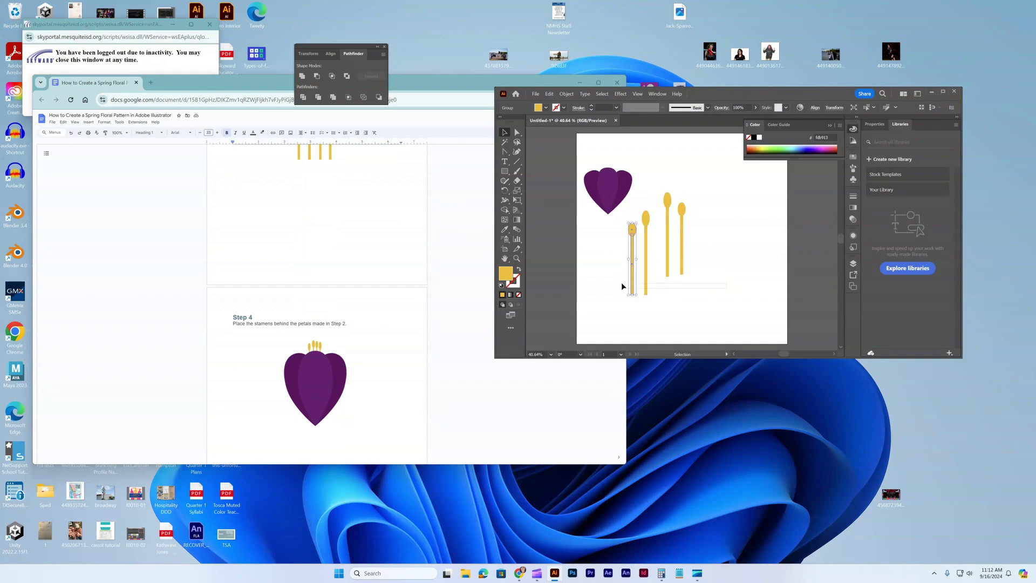
pyautogui.moveTo(622, 286); pyautogui.dragTo(617, 172)
pyautogui.rightClick(616, 172)
pyautogui.moveTo(647, 306)
pyautogui.click(718, 334)
# Tuck the stamen group behind the top of the bud, nudging it slightly left.
pyautogui.click(671, 222)
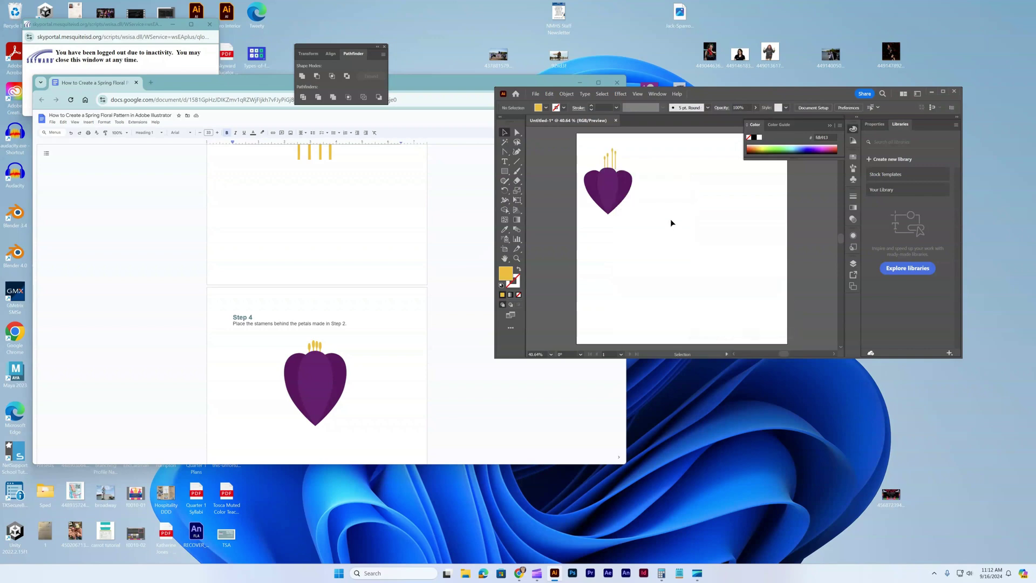
pyautogui.click(612, 157)
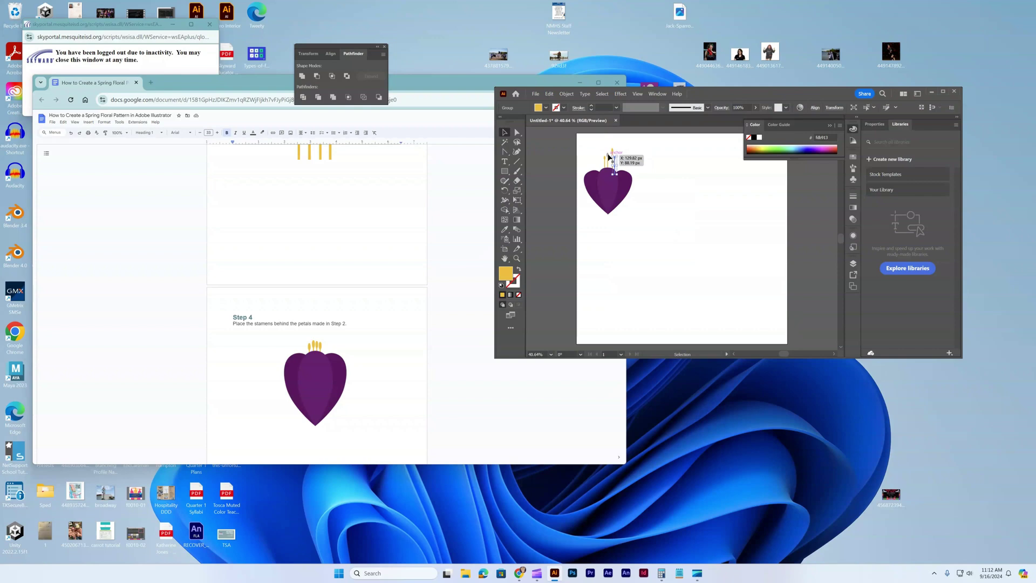
pyautogui.moveTo(612, 150); pyautogui.dragTo(612, 161)
pyautogui.hotkey('ctrl', 'shift', 'a')
pyautogui.hotkey('ctrl', 'shift', 'a')
pyautogui.hotkey('ctrl', 'shift', 'a')
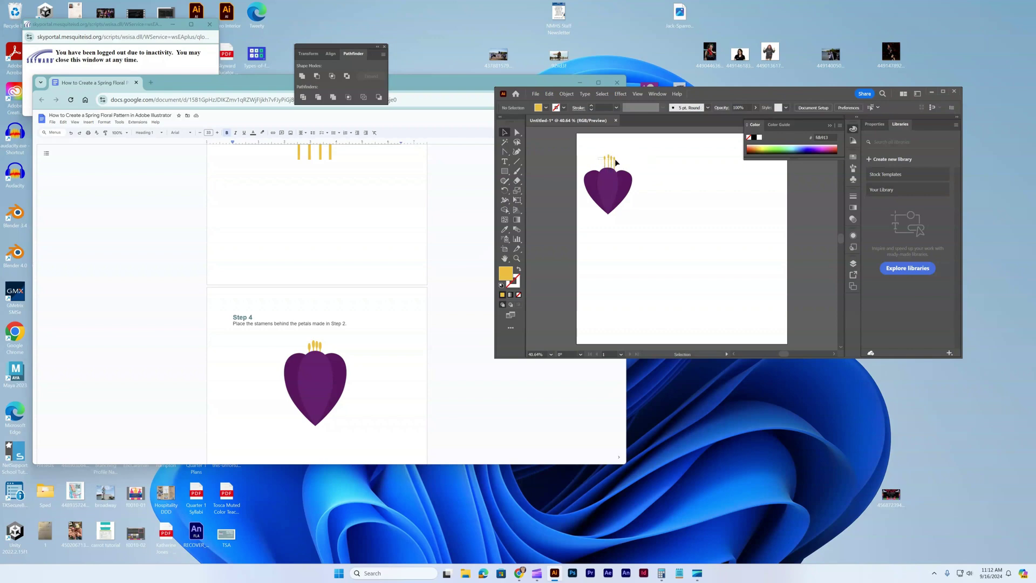
pyautogui.click(614, 160)
pyautogui.moveTo(608, 163); pyautogui.dragTo(608, 164)
pyautogui.click(660, 245)
pyautogui.scroll(-4, 275, 319)
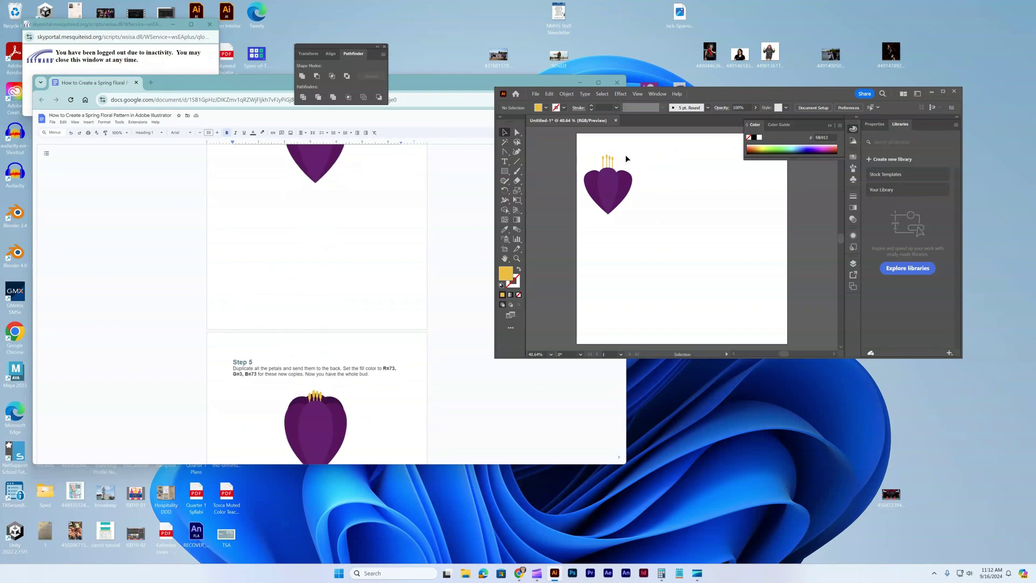
pyautogui.click(603, 162)
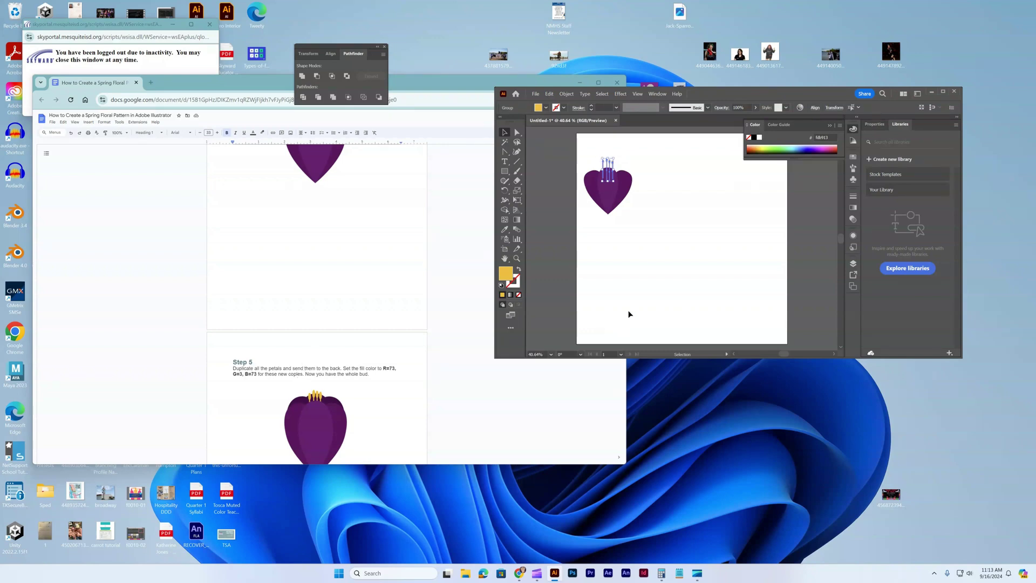
# Select the purple petals and paste a duplicate copy of them.
pyautogui.click(637, 222)
pyautogui.click(582, 206)
pyautogui.press('a')
pyautogui.press('v')
pyautogui.hotkey('ctrl', 'c')
pyautogui.hotkey('ctrl', 'v')
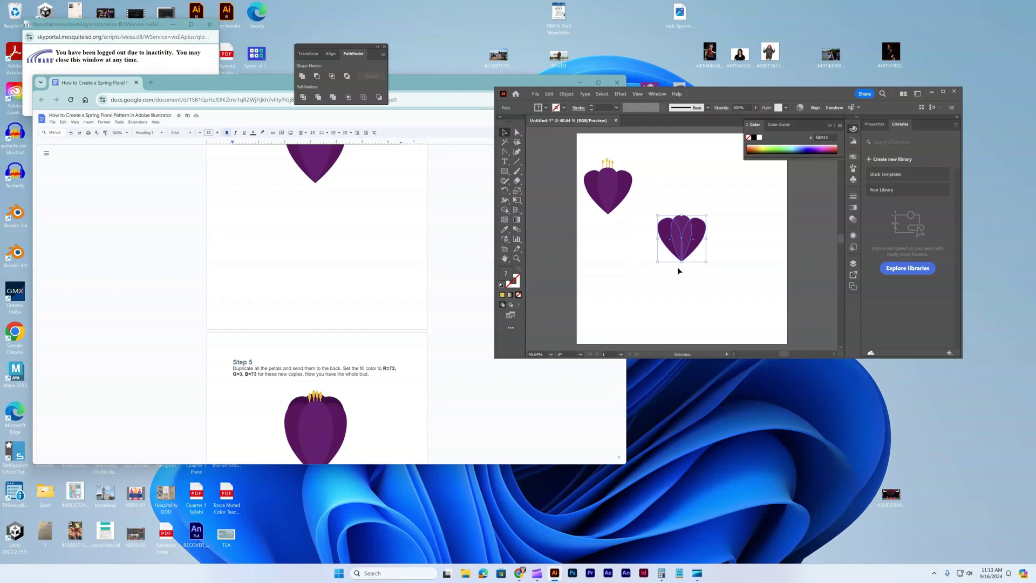
# Fill the petal copy with dark purple R73, G3, B73.
pyautogui.doubleClick(505, 273)
pyautogui.moveTo(542, 145); pyautogui.dragTo(571, 147)
pyautogui.click(642, 241)
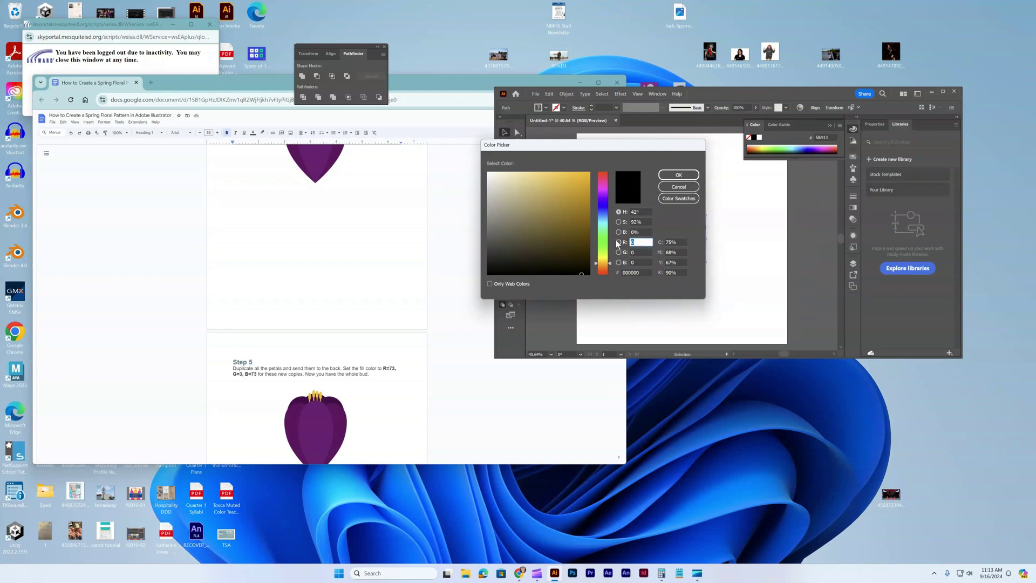
pyautogui.write('73')
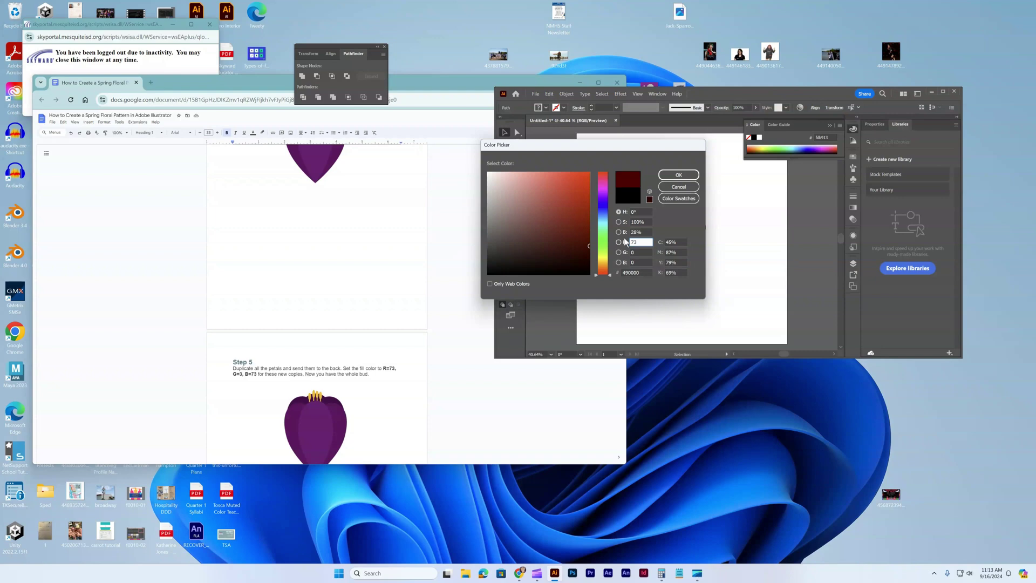
pyautogui.press('Tab')
pyautogui.write('2')
pyautogui.press('BackSpace')
pyautogui.write('3')
pyautogui.press('Tab')
pyautogui.write('73')
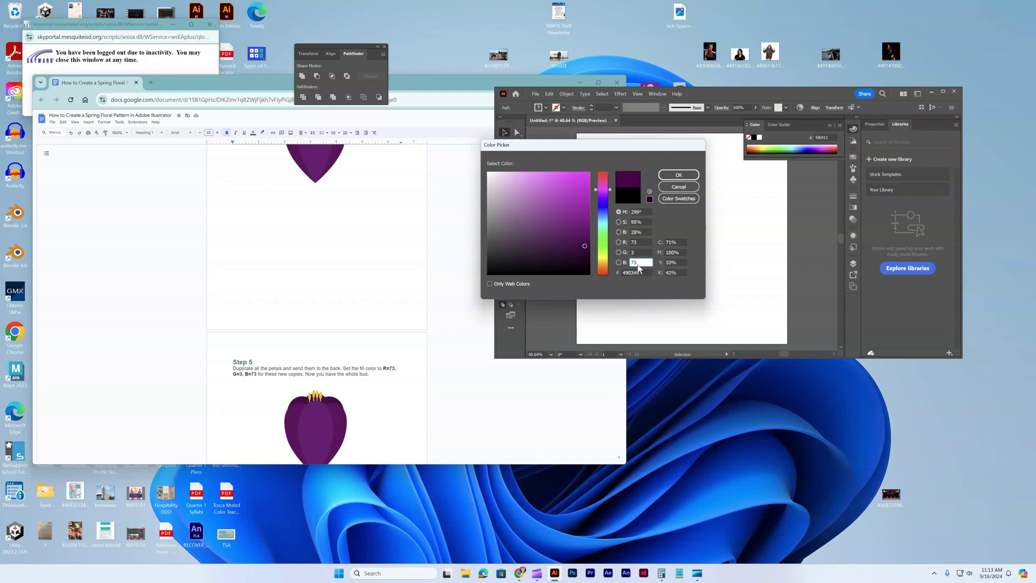
pyautogui.press('Return')
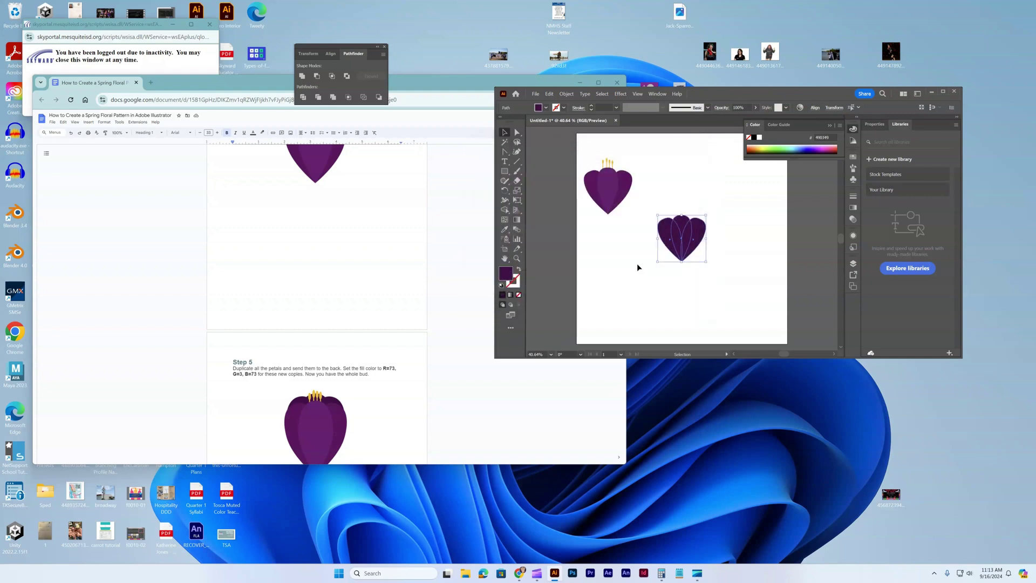
# Send the dark purple copy to the back and position it behind the bud.
pyautogui.rightClick(685, 250)
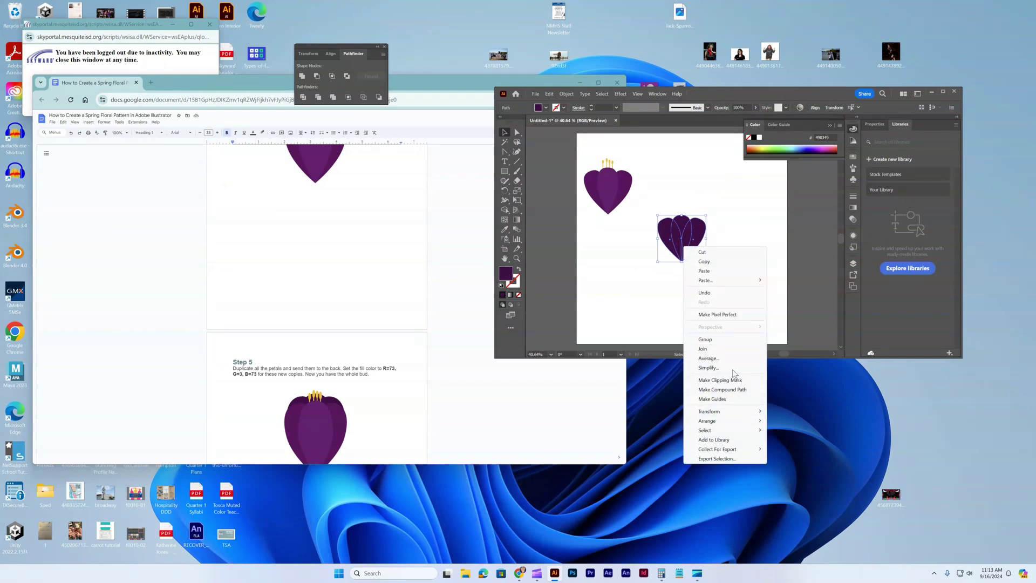
pyautogui.moveTo(735, 420)
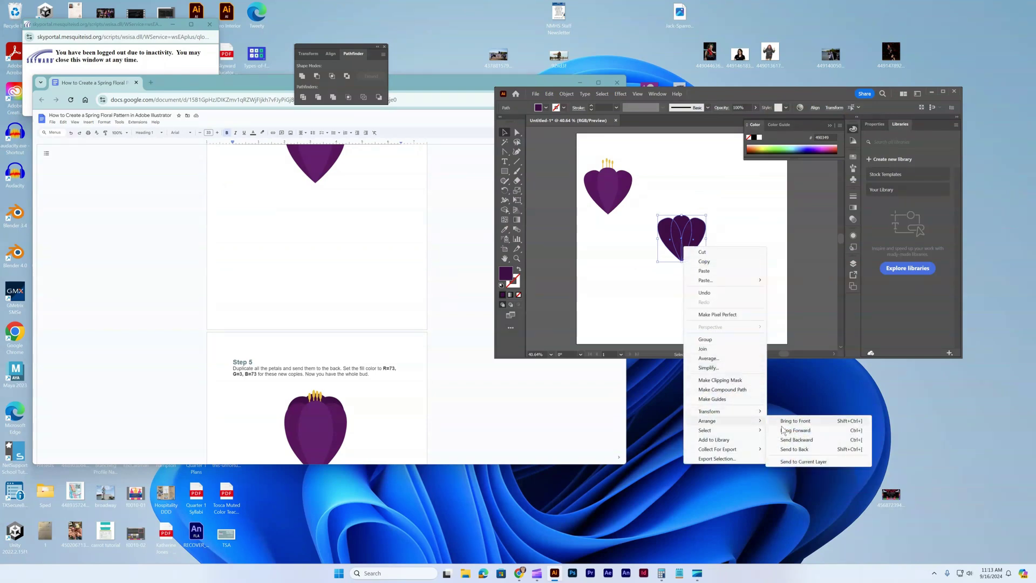
pyautogui.click(813, 450)
pyautogui.moveTo(686, 237); pyautogui.dragTo(619, 192)
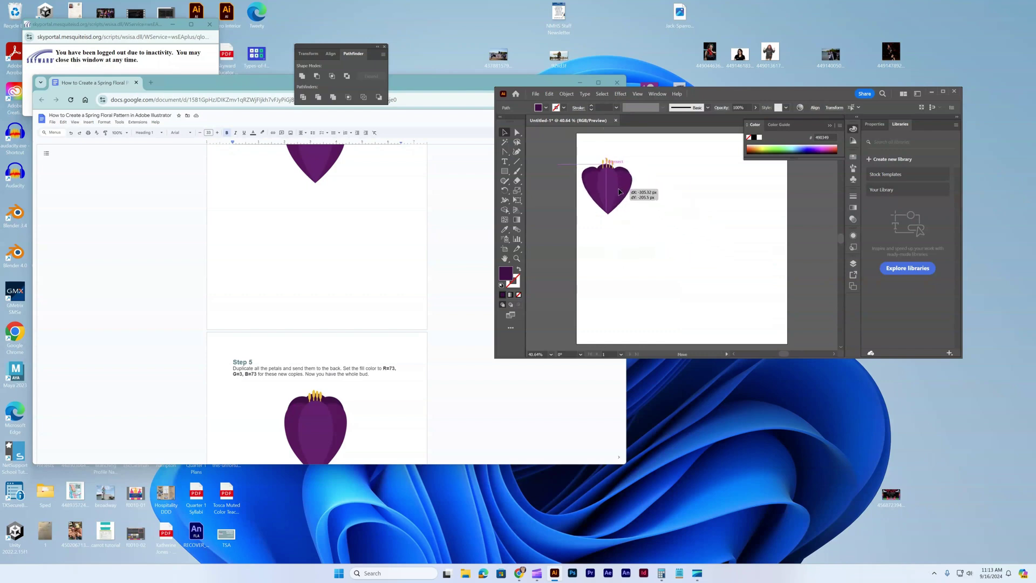
pyautogui.moveTo(620, 192); pyautogui.dragTo(622, 192)
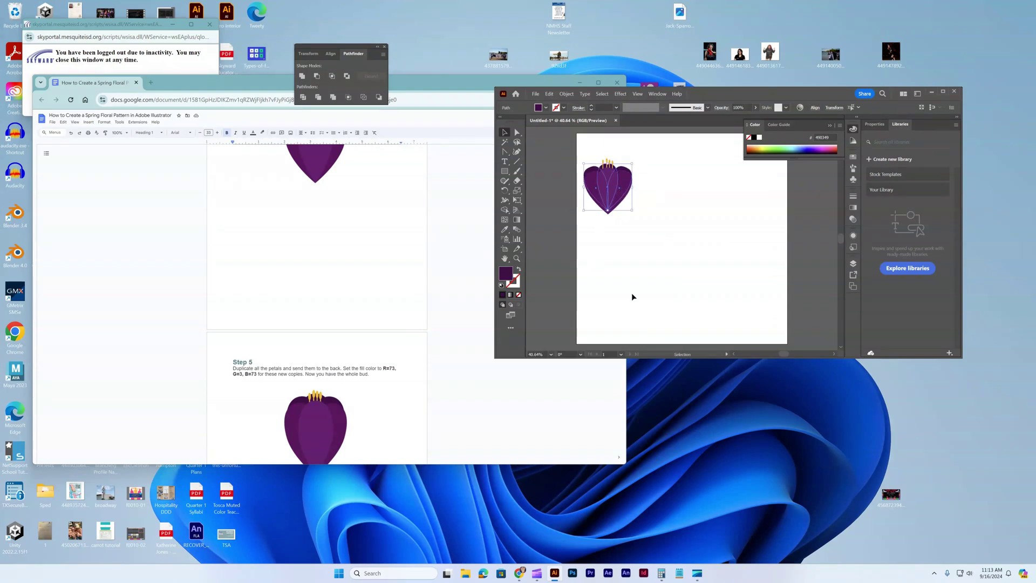
pyautogui.click(650, 259)
pyautogui.scroll(-3, 347, 396)
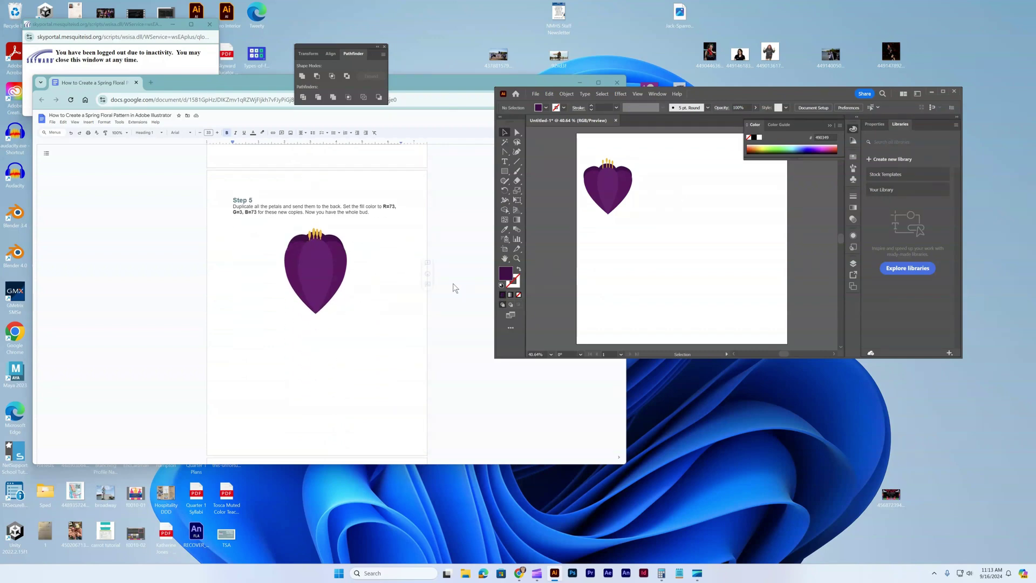
pyautogui.scroll(-1, 455, 282)
pyautogui.scroll(-5, 455, 282)
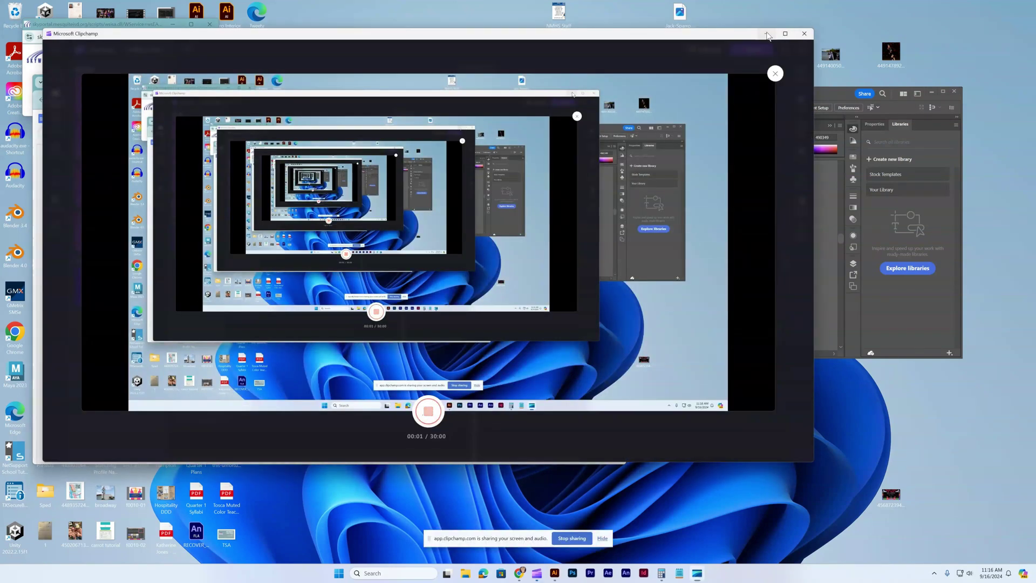
pyautogui.click(767, 34)
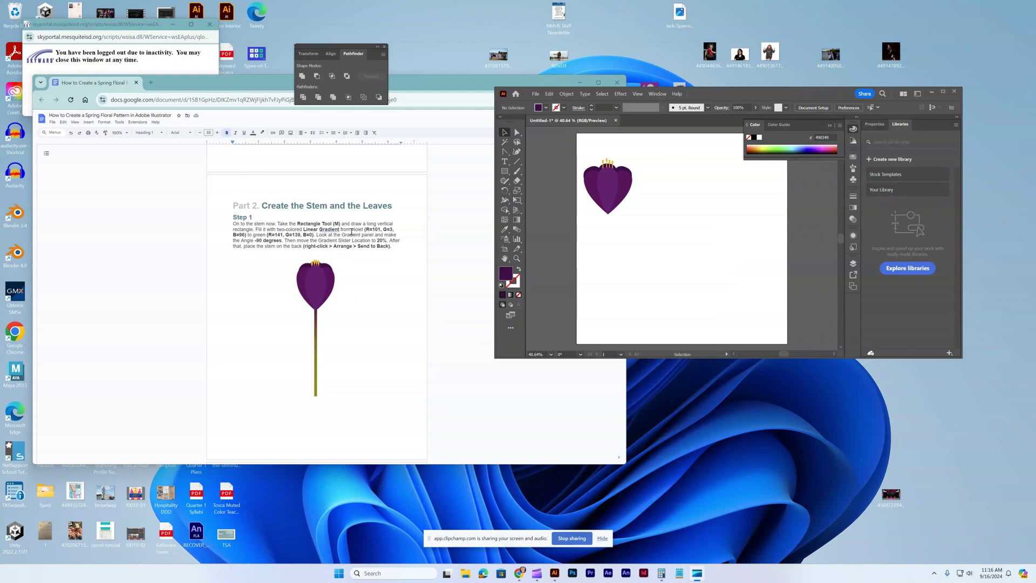
pyautogui.scroll(-1, 351, 243)
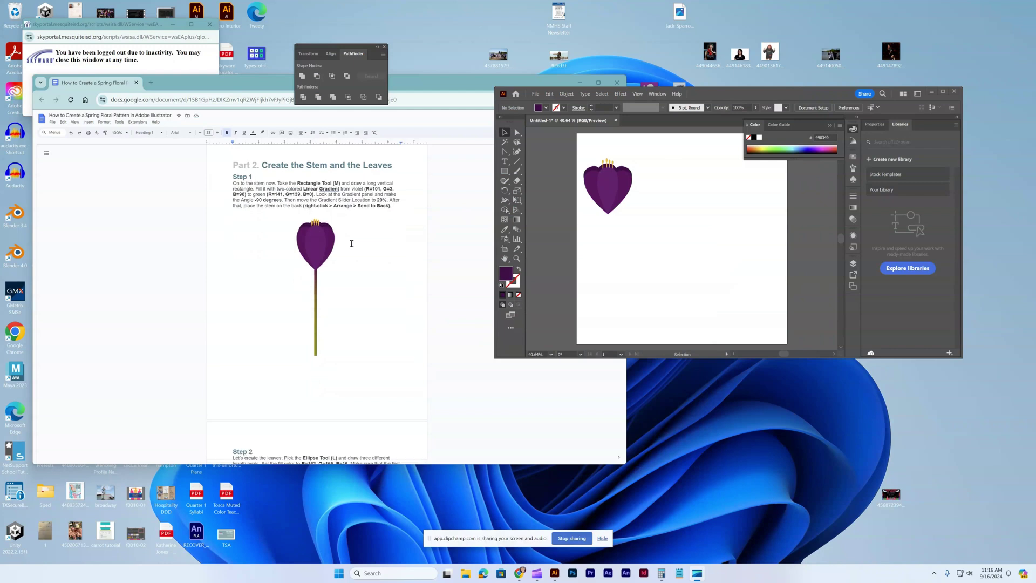
# Draw a tall, narrow vertical rectangle below the bud for the stem.
pyautogui.click(504, 170)
pyautogui.moveTo(594, 233); pyautogui.dragTo(597, 314)
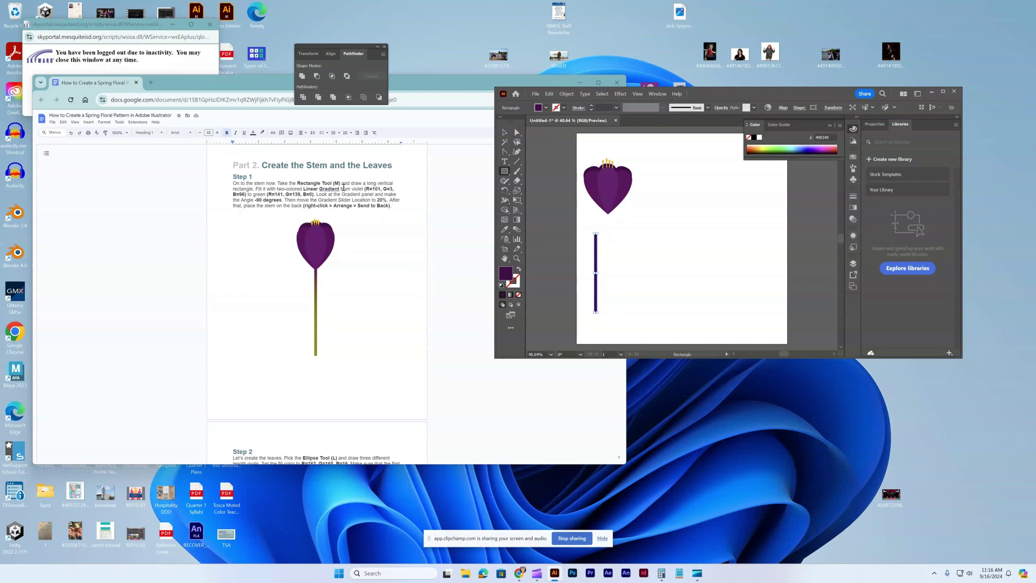
pyautogui.click(517, 221)
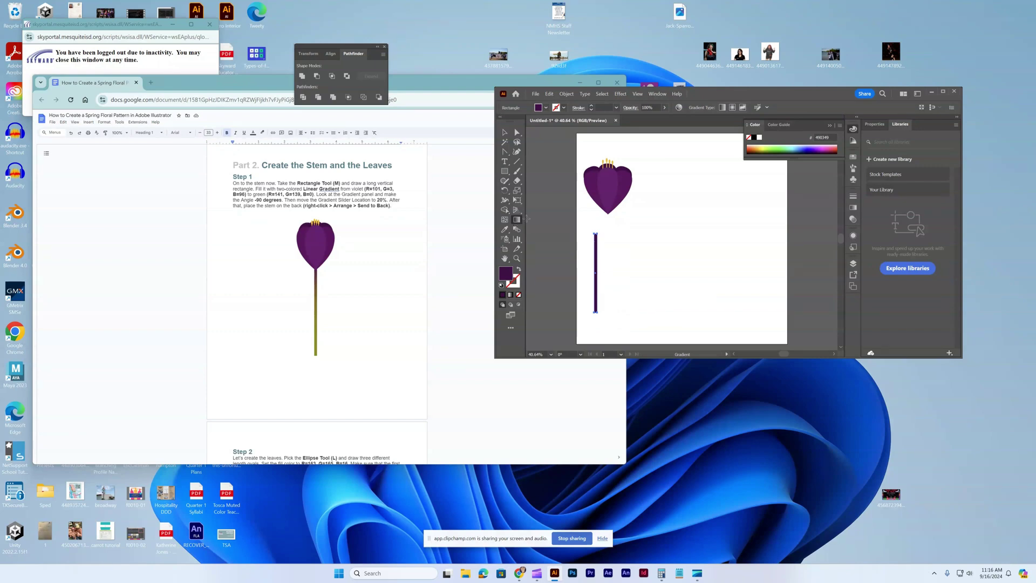
# Fill the stem rectangle with a linear gradient running straight down its length.
pyautogui.doubleClick(517, 219)
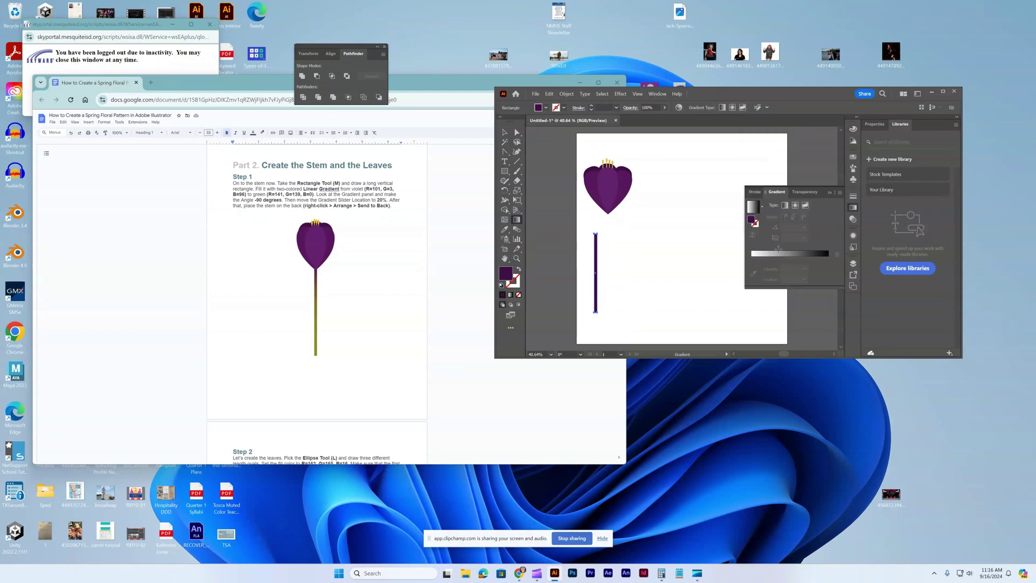
pyautogui.click(786, 205)
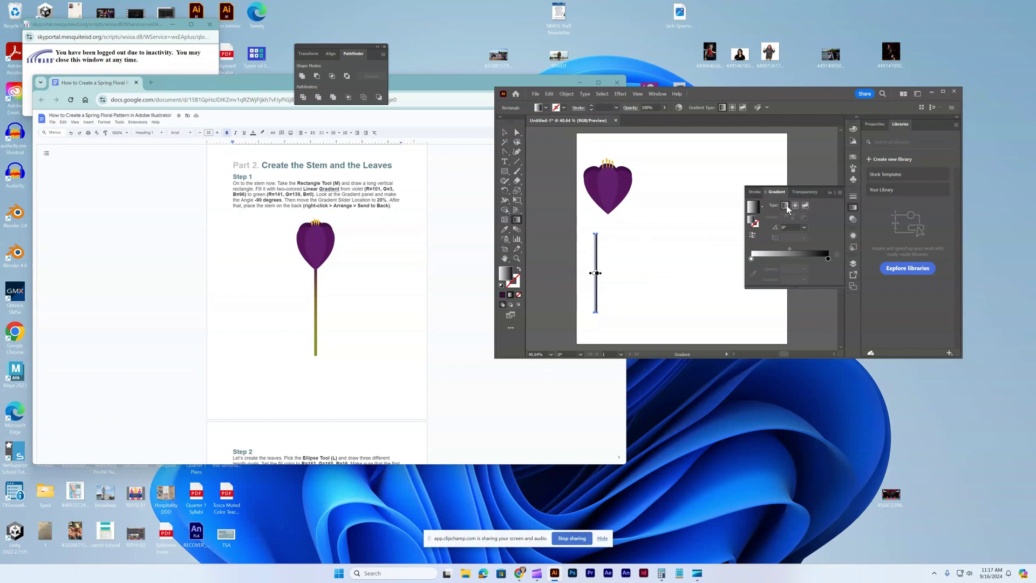
pyautogui.click(598, 273)
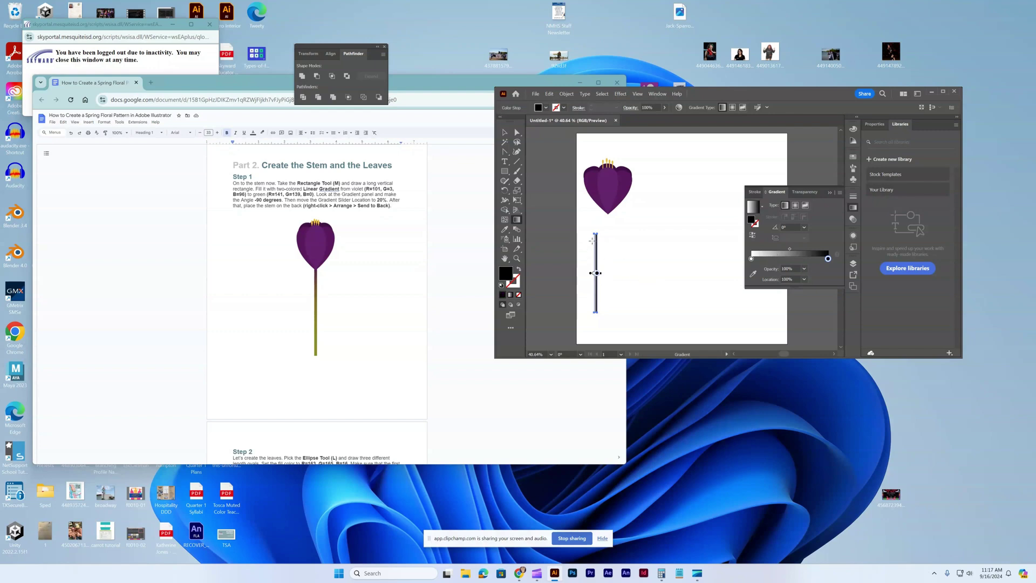
pyautogui.moveTo(595, 236); pyautogui.dragTo(595, 317)
# Set the top gradient stop to violet R101, G3, B96 and move the midpoint to about 20%.
pyautogui.click(595, 238)
pyautogui.doubleClick(508, 278)
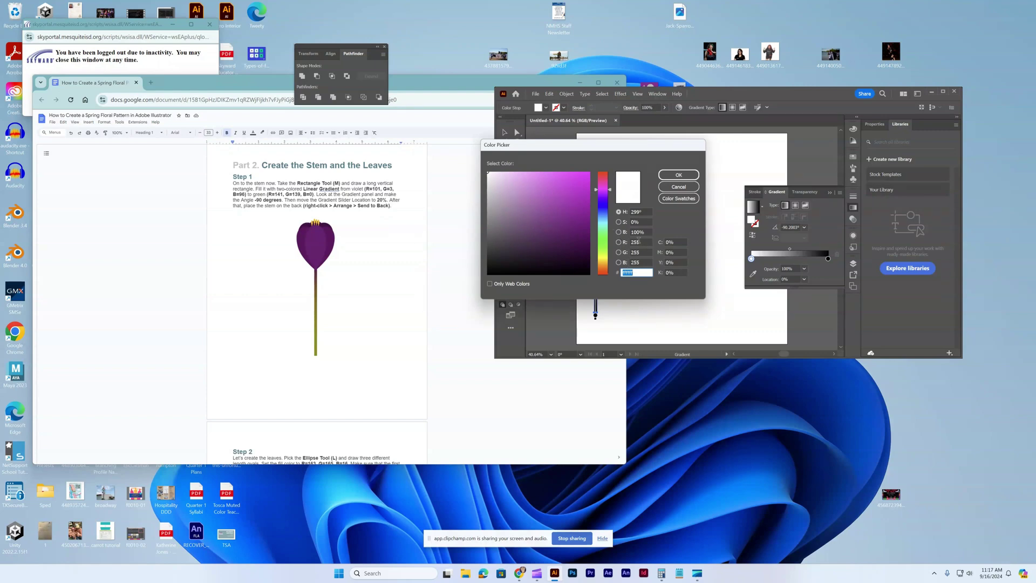
pyautogui.click(628, 239)
pyautogui.write('101')
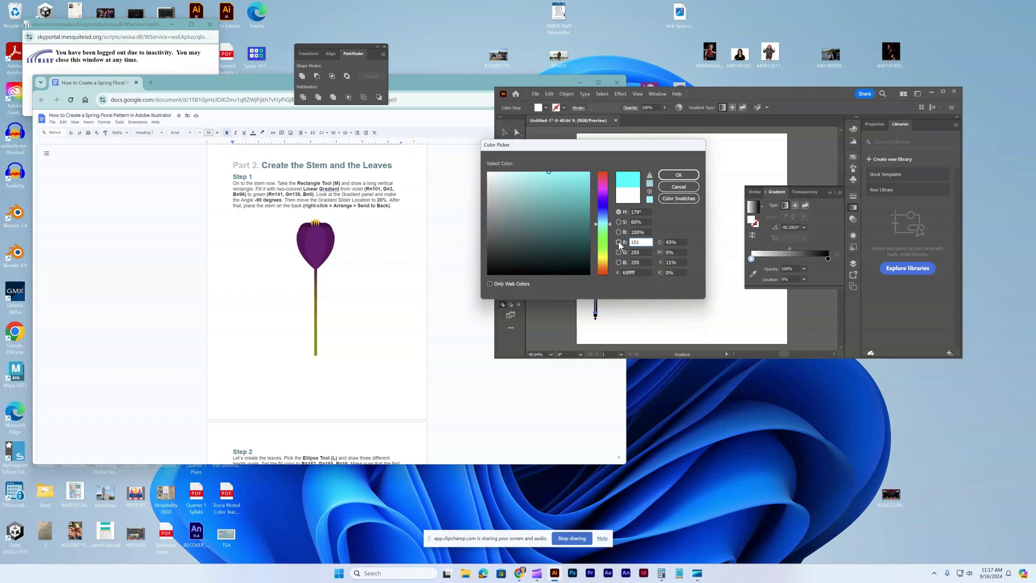
pyautogui.press('Tab')
pyautogui.write('3')
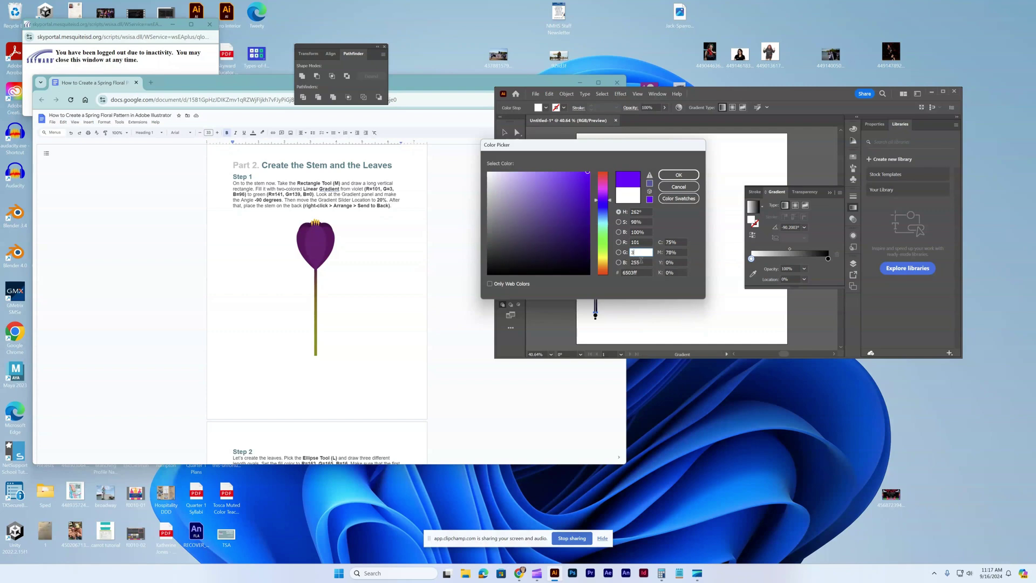
pyautogui.press('Tab')
pyautogui.write('96')
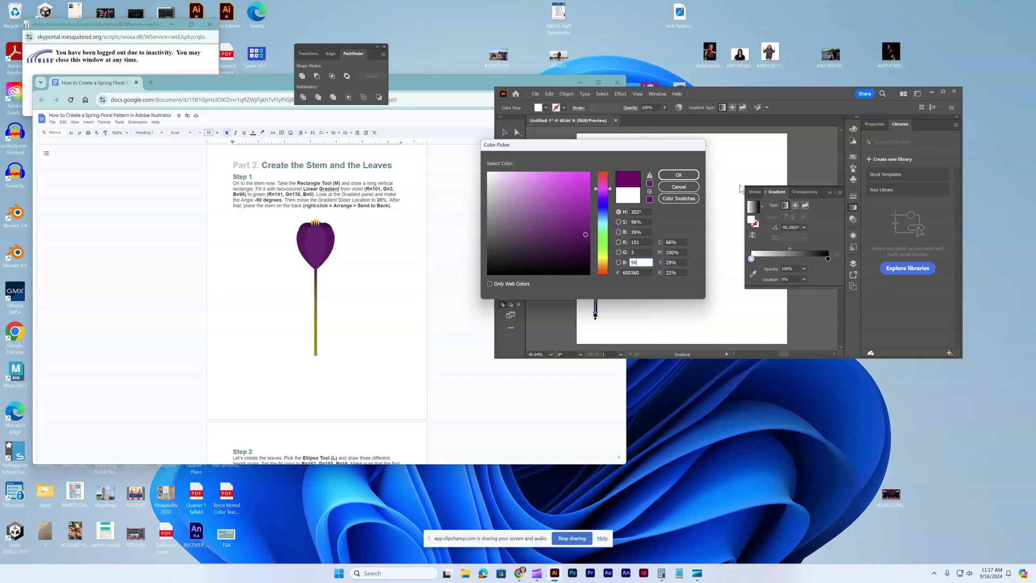
pyautogui.click(697, 176)
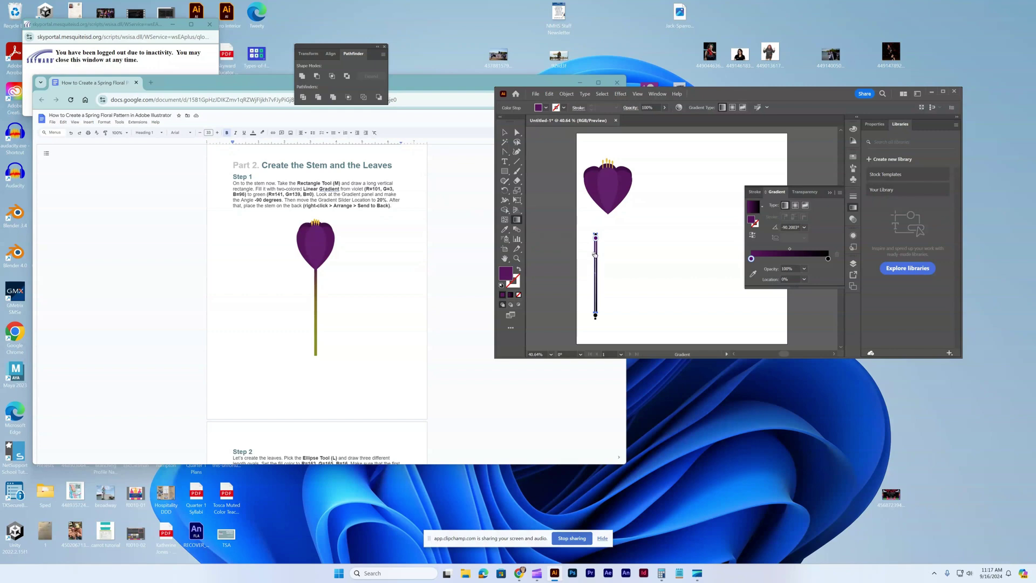
pyautogui.moveTo(594, 251); pyautogui.dragTo(595, 251)
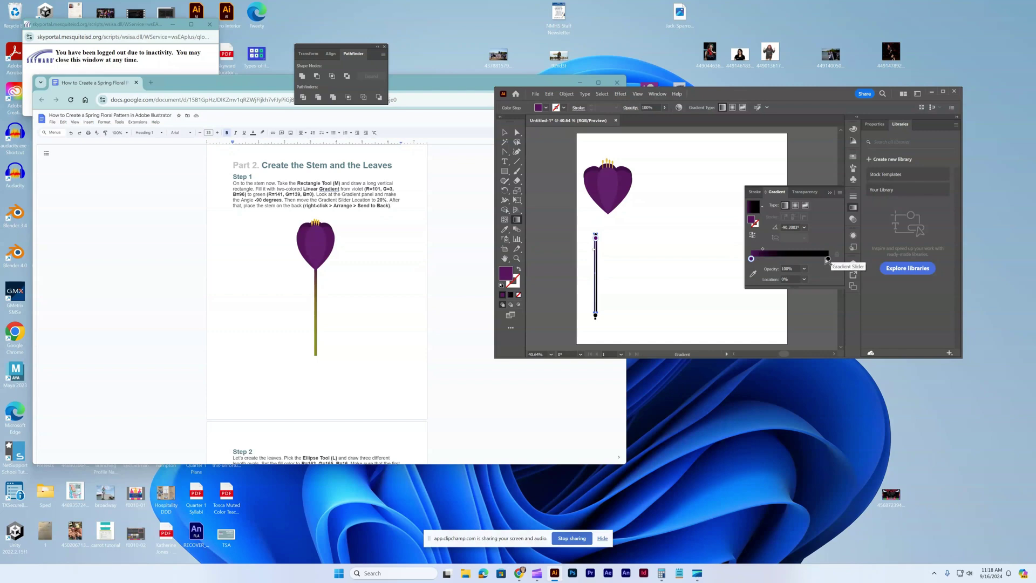
pyautogui.click(828, 259)
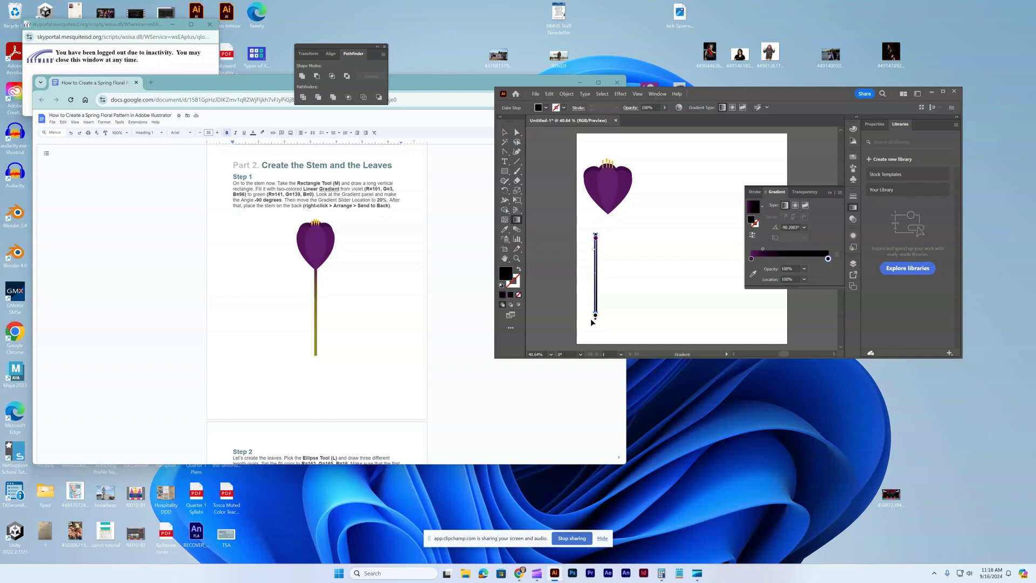
# Set the bottom gradient stop to olive green R141, G139, B0.
pyautogui.doubleClick(504, 275)
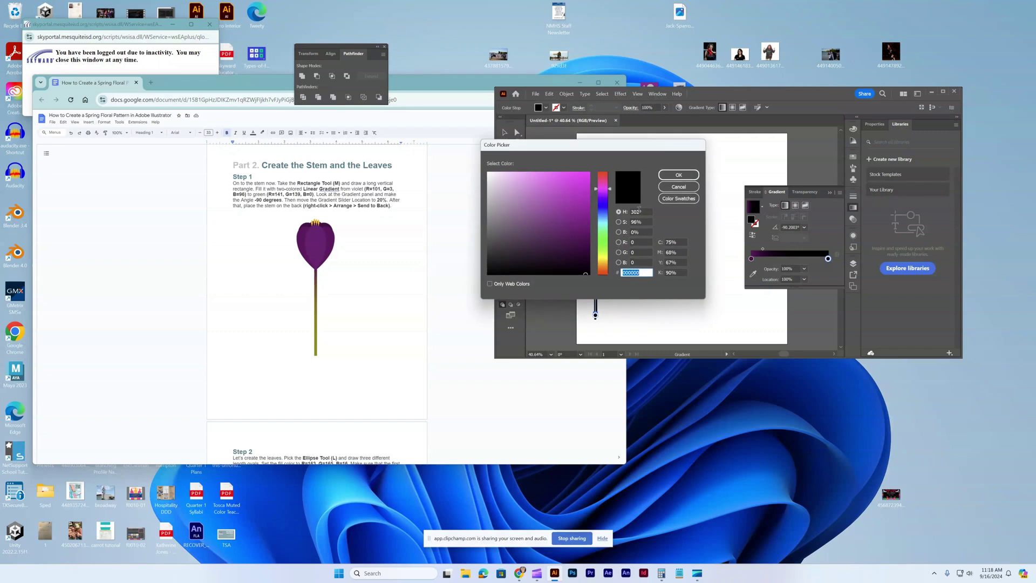
pyautogui.click(626, 242)
pyautogui.write('141')
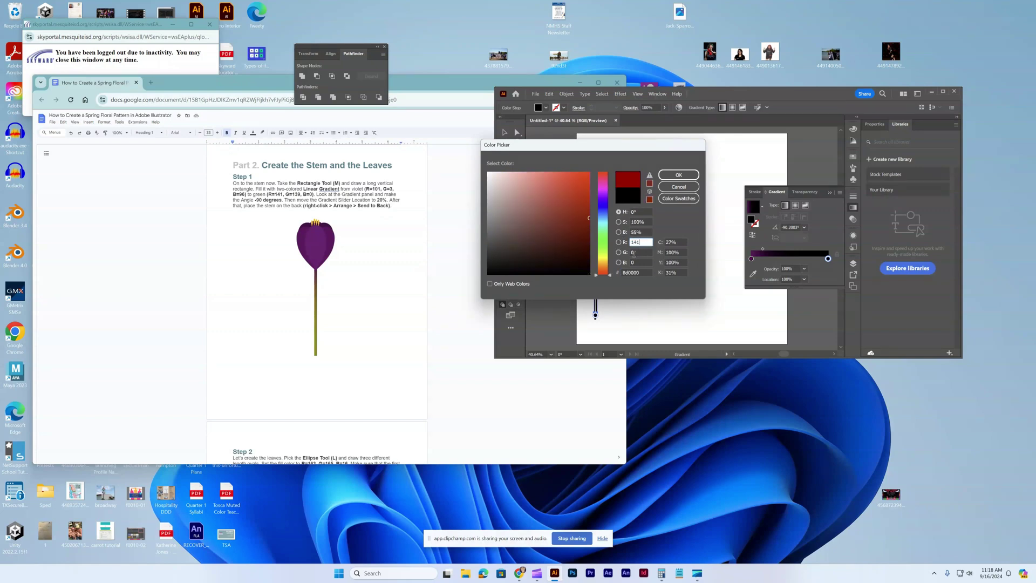
pyautogui.click(642, 251)
pyautogui.write('130')
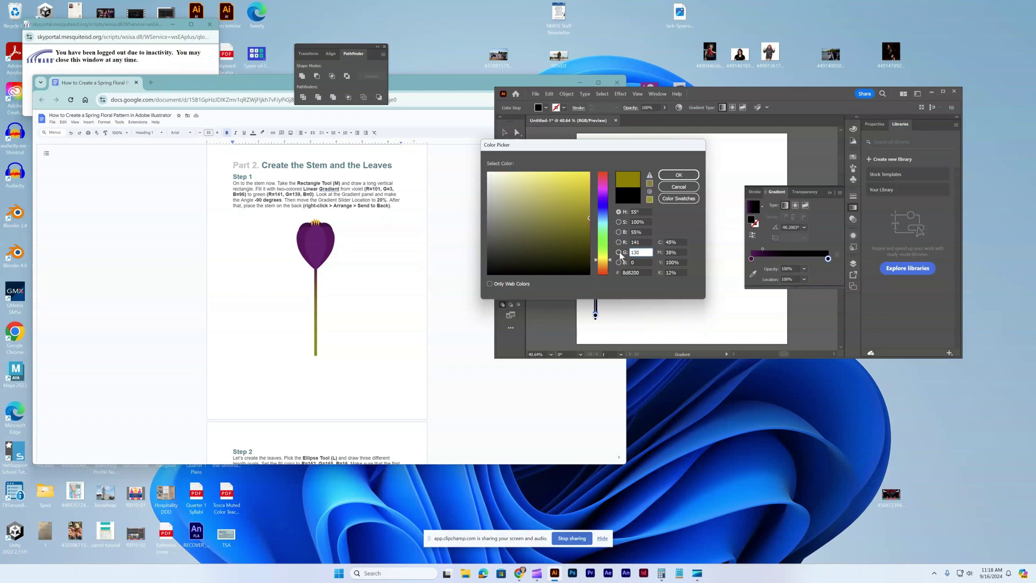
pyautogui.press('BackSpace')
pyautogui.write('9')
pyautogui.click(678, 176)
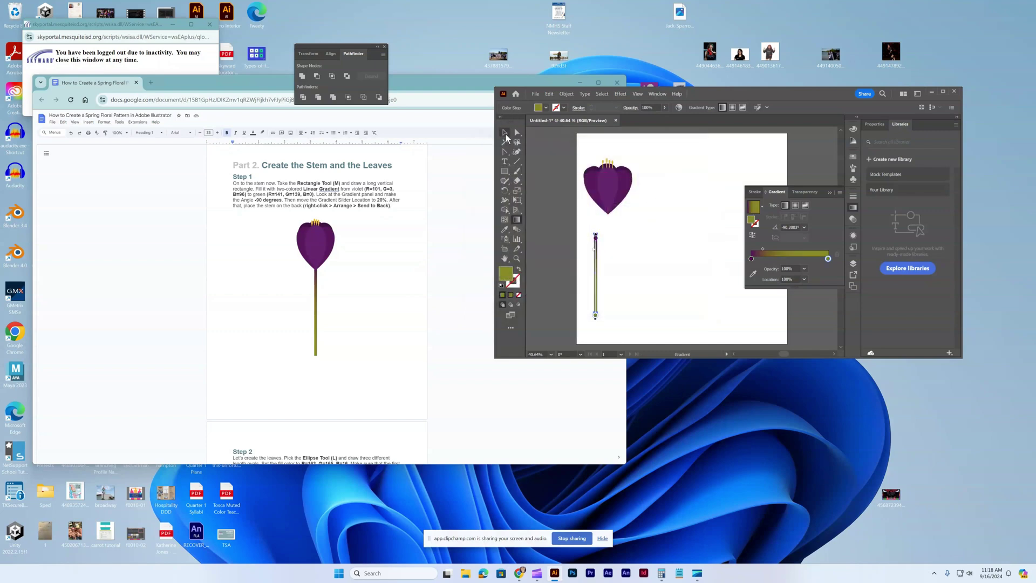
# Move the stem up under the flower and send it behind the bud.
pyautogui.click(506, 133)
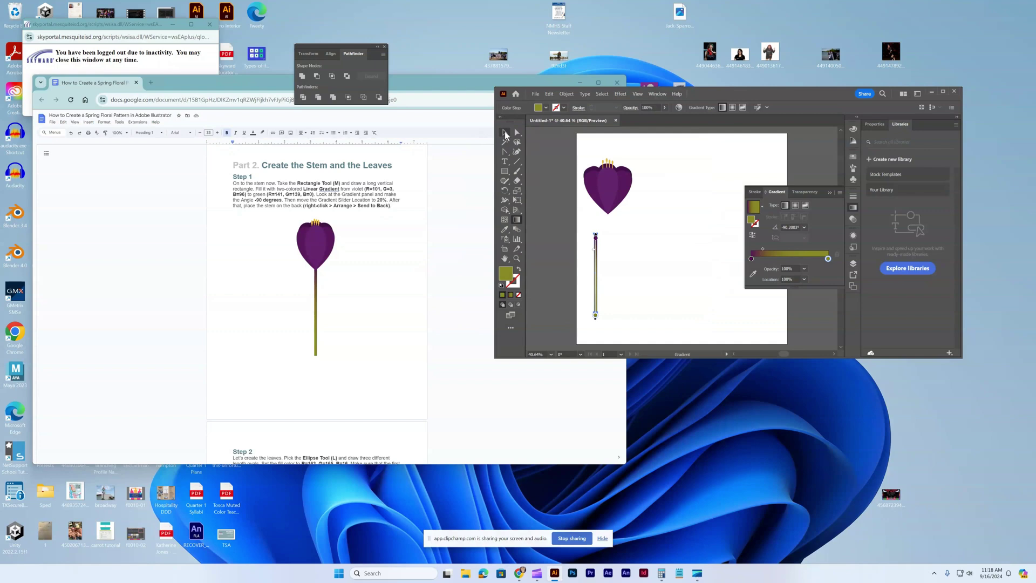
pyautogui.click(653, 246)
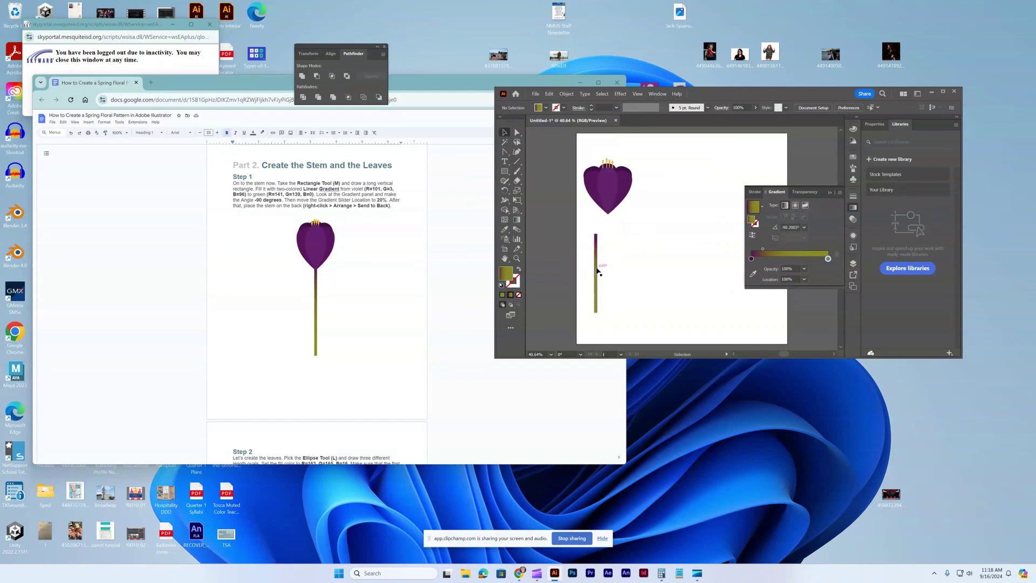
pyautogui.moveTo(598, 272); pyautogui.dragTo(610, 251)
pyautogui.rightClick(610, 250)
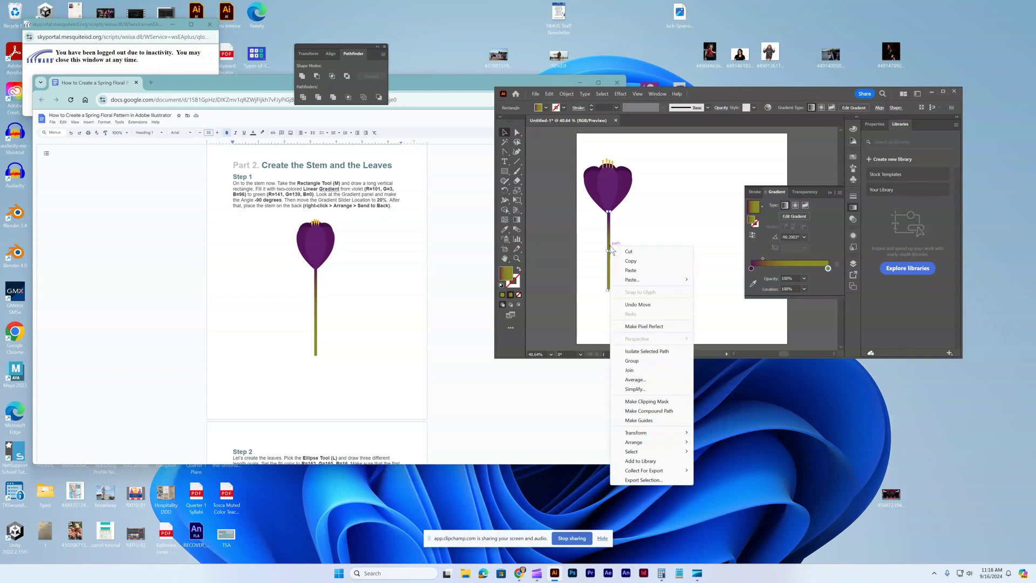
pyautogui.moveTo(641, 444)
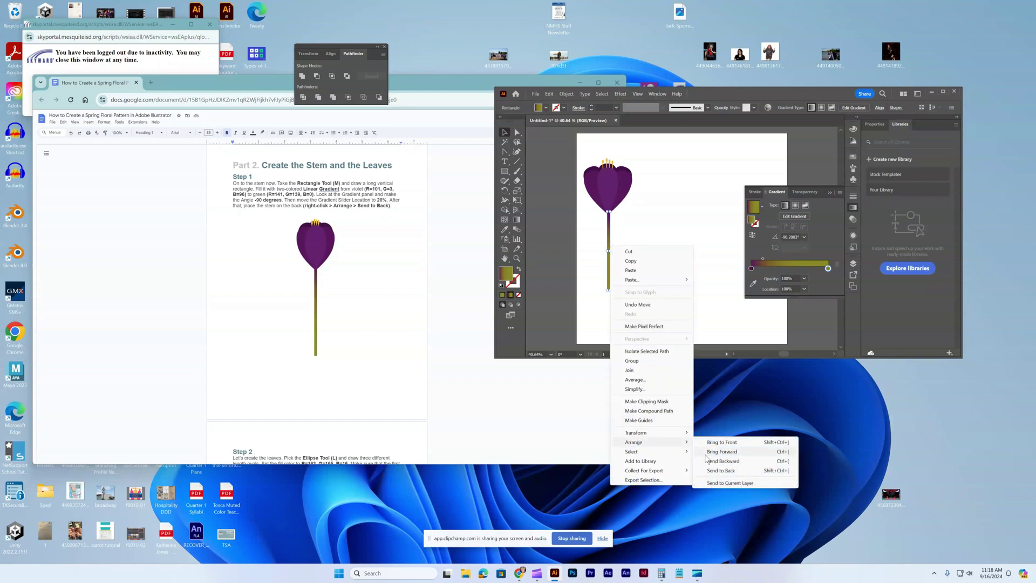
pyautogui.click(721, 470)
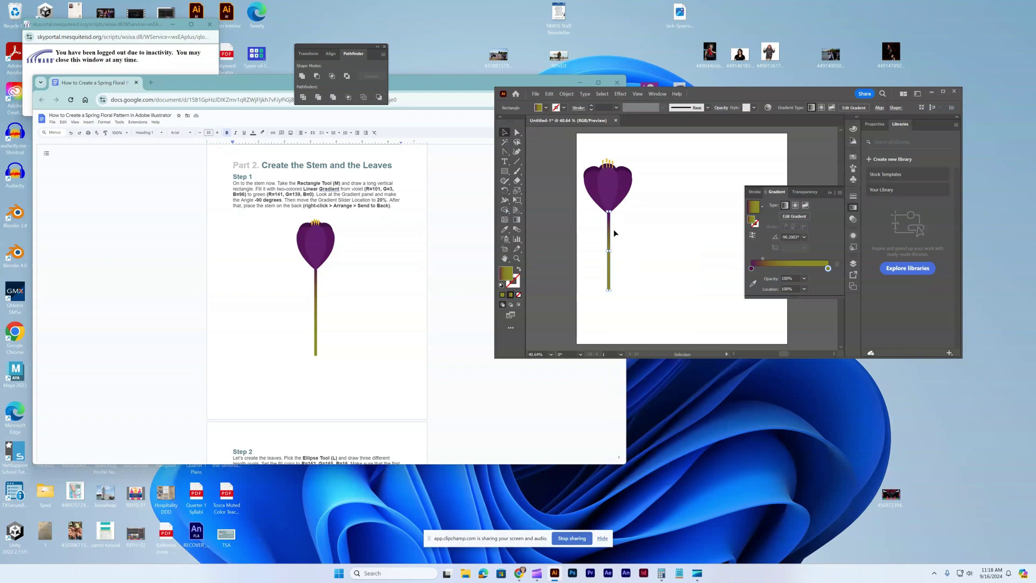
pyautogui.moveTo(613, 232); pyautogui.dragTo(613, 231)
# Drag the stem's bottom edge down to make it longer.
pyautogui.click(621, 248)
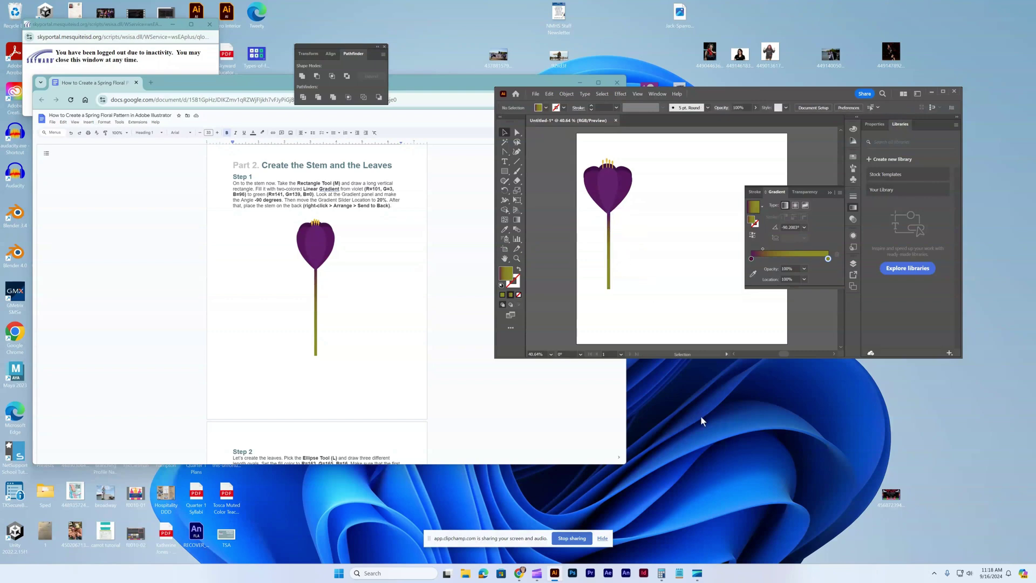
pyautogui.click(609, 282)
pyautogui.moveTo(608, 289); pyautogui.dragTo(610, 311)
pyautogui.scroll(-5, 366, 359)
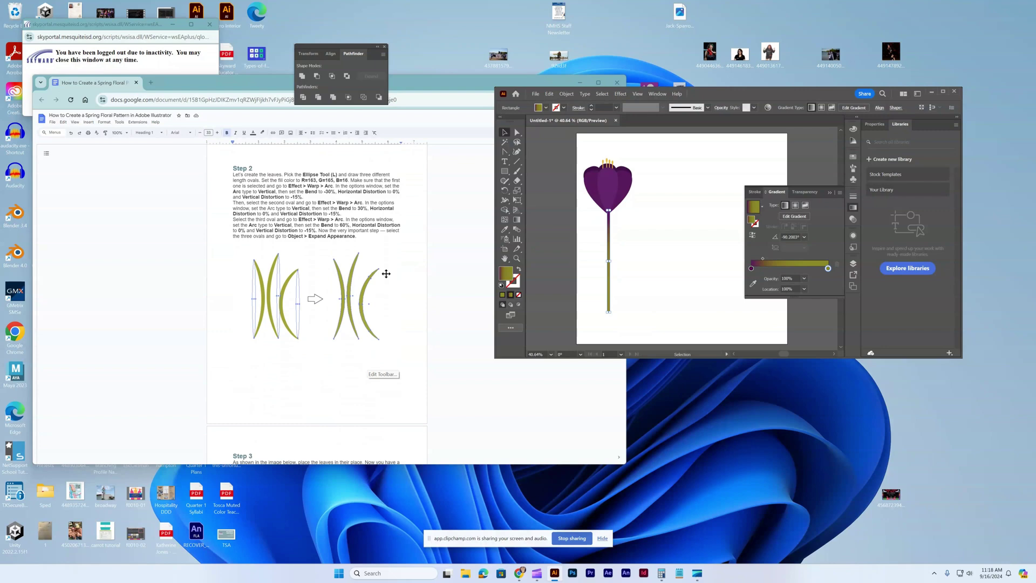
# Draw a tall oval beside the stem with the Ellipse Tool.
pyautogui.click(505, 173)
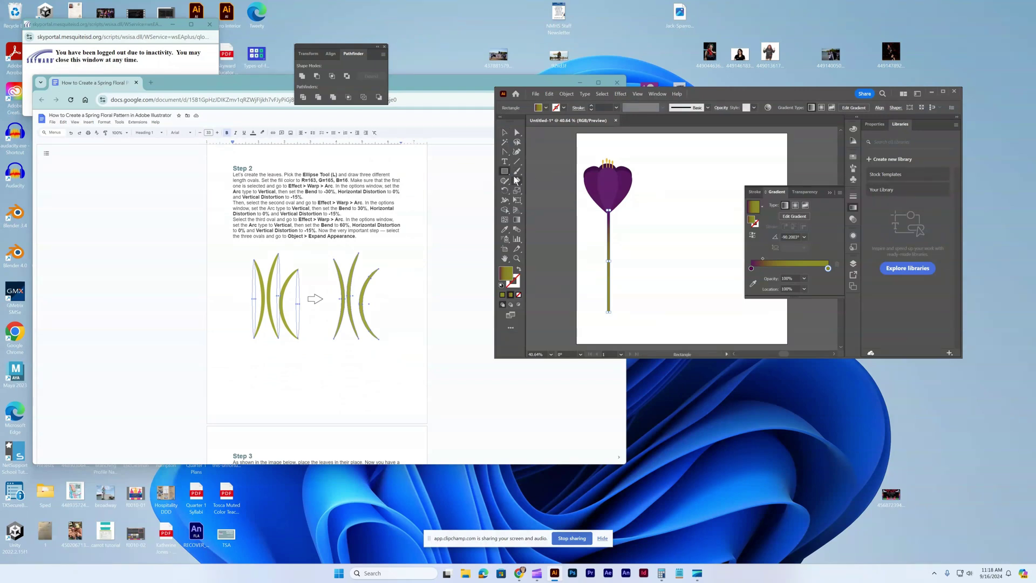
pyautogui.moveTo(506, 173); pyautogui.dragTo(535, 190)
pyautogui.moveTo(633, 229); pyautogui.dragTo(647, 298)
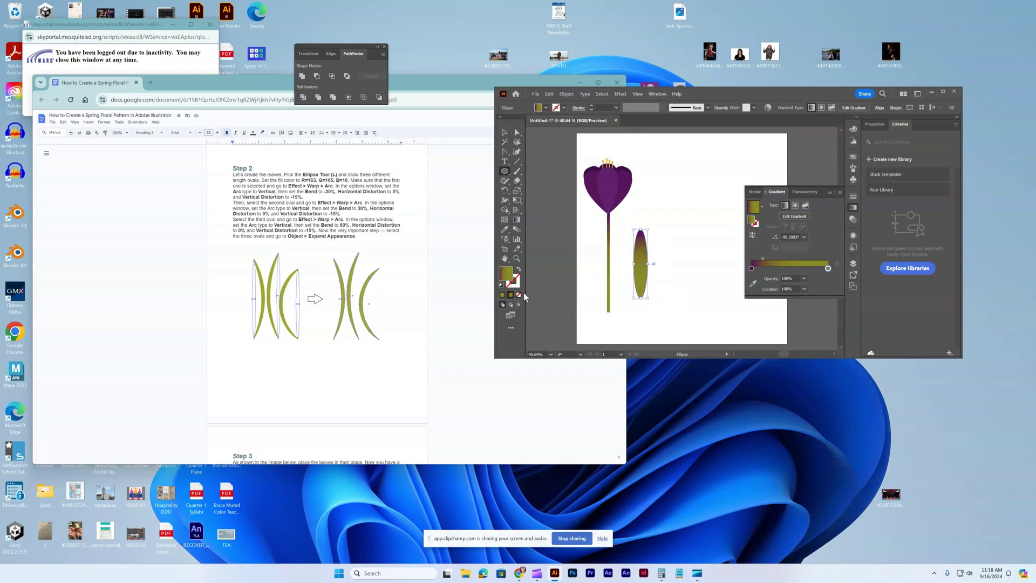
# Fill the oval yellow-green R163, G165, B16.
pyautogui.doubleClick(505, 271)
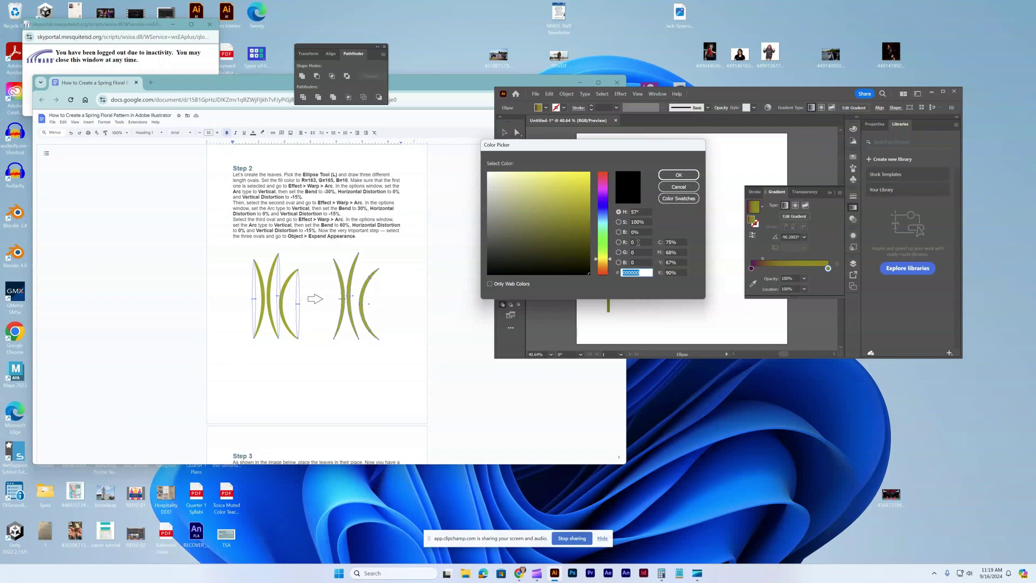
pyautogui.click(638, 241)
pyautogui.write('163')
pyautogui.click(642, 253)
pyautogui.write('165')
pyautogui.press('Tab')
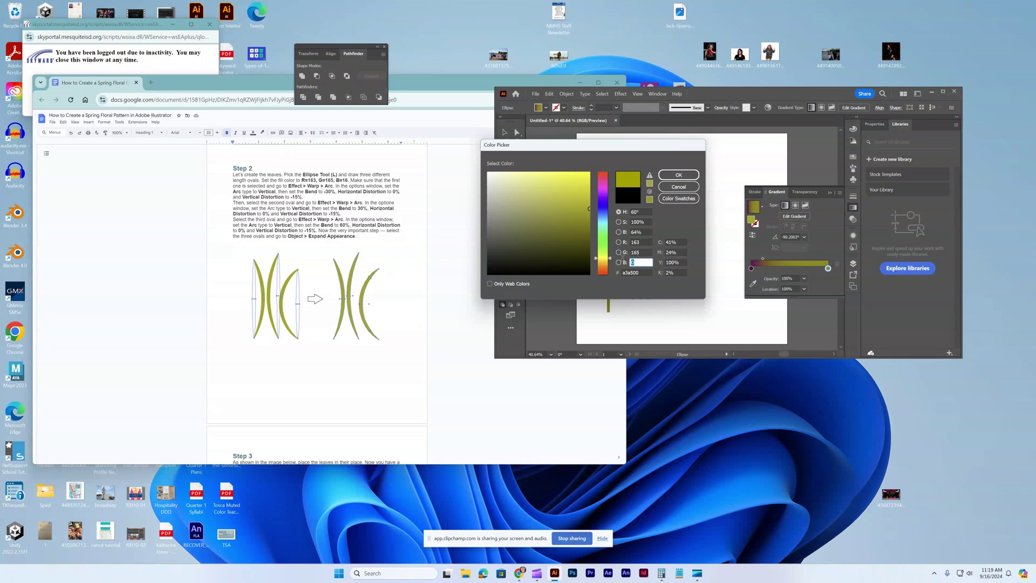
pyautogui.write('16')
pyautogui.click(678, 175)
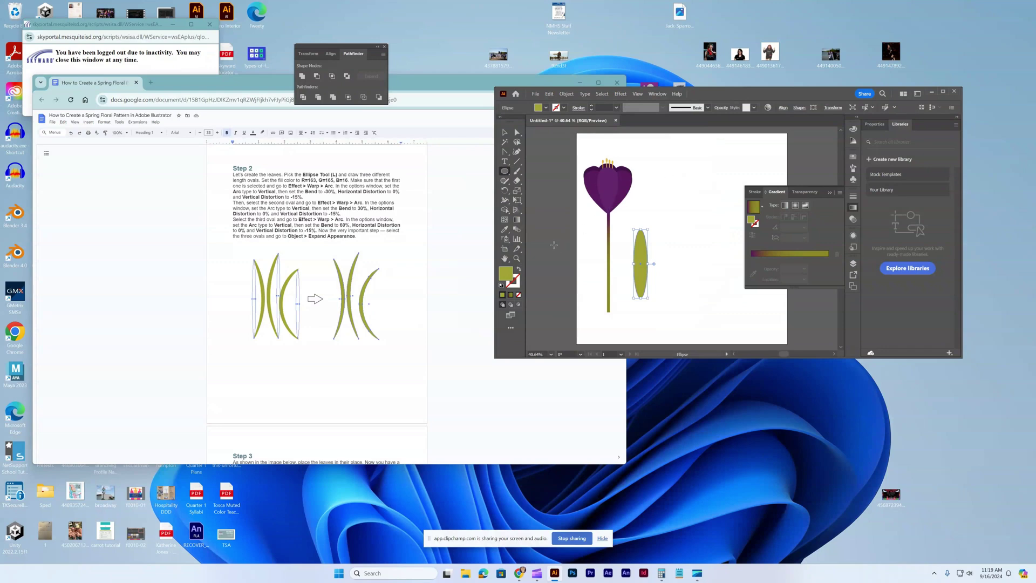
# Apply a vertical Arc warp to the oval with Bend -30% and Vertical Distortion -15%.
pyautogui.click(621, 93)
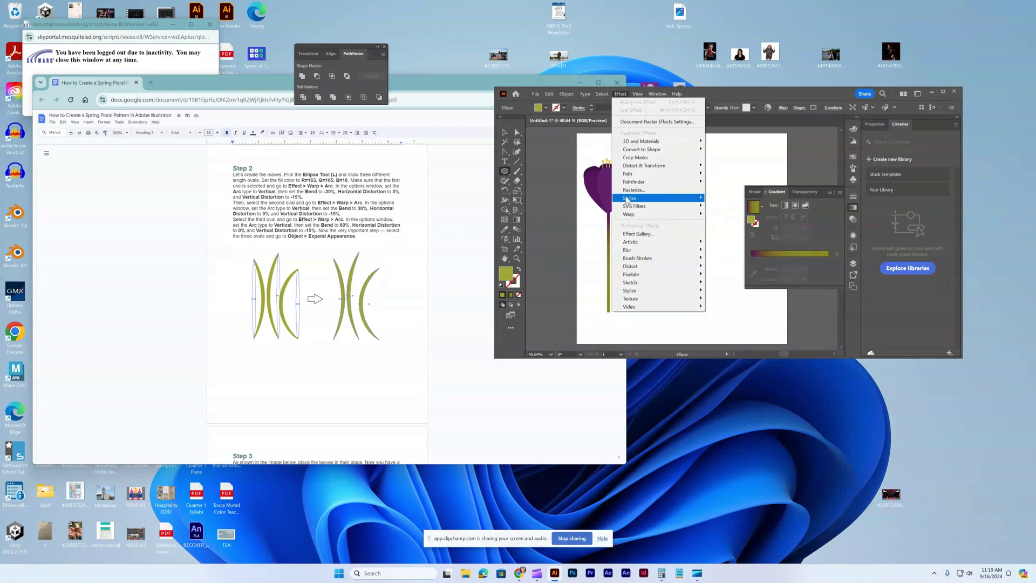
pyautogui.moveTo(629, 218)
pyautogui.click(723, 215)
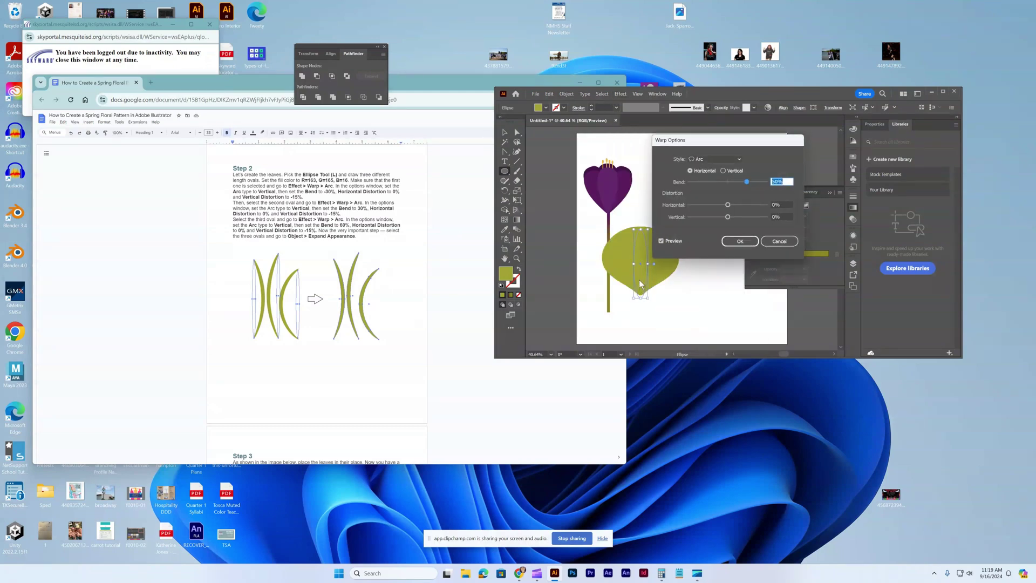
pyautogui.click(724, 171)
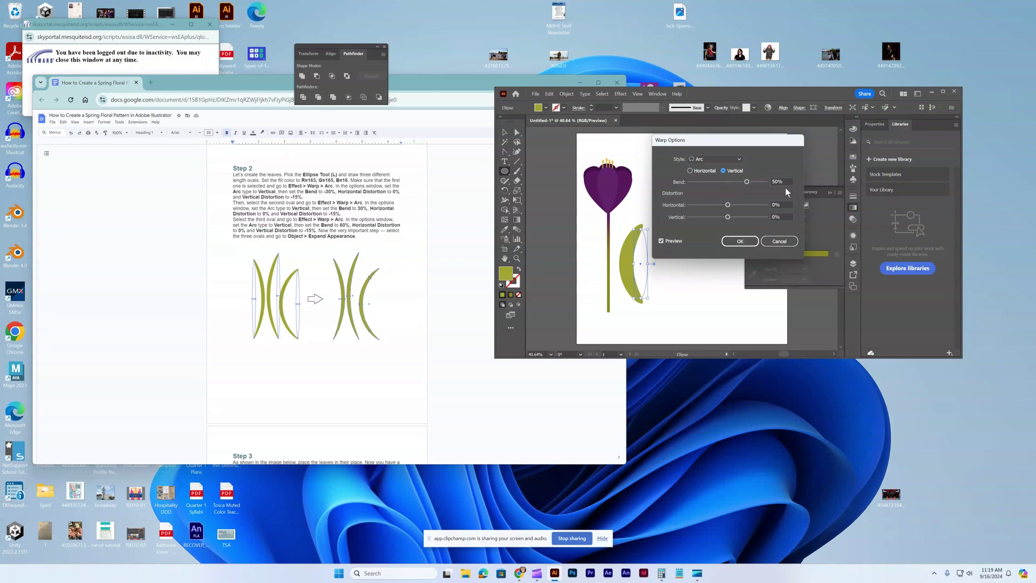
pyautogui.moveTo(780, 182); pyautogui.dragTo(768, 178)
pyautogui.write('-')
pyautogui.write('30')
pyautogui.click(774, 217)
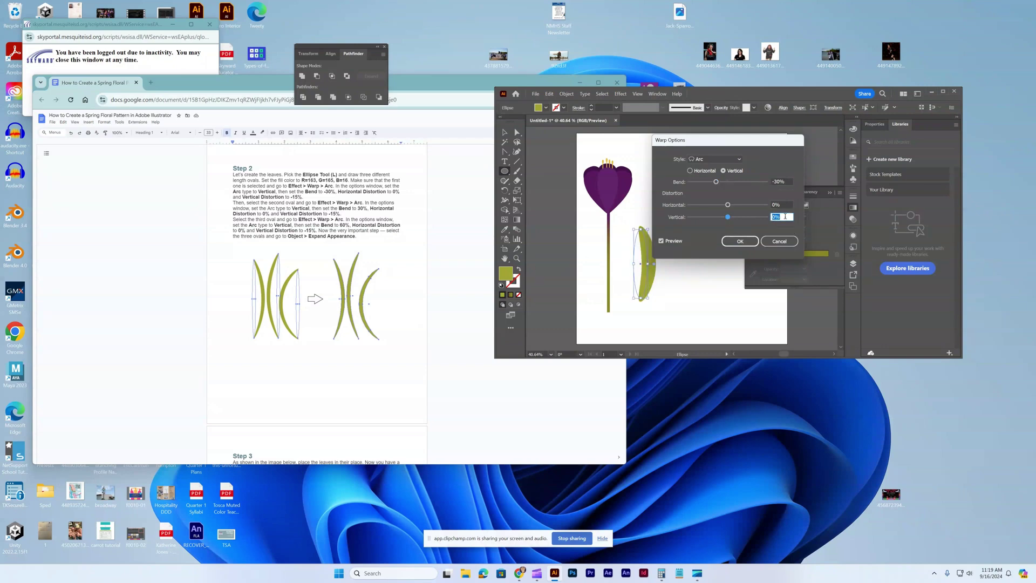
pyautogui.write('-15')
pyautogui.click(773, 216)
pyautogui.write('-')
pyautogui.click(736, 242)
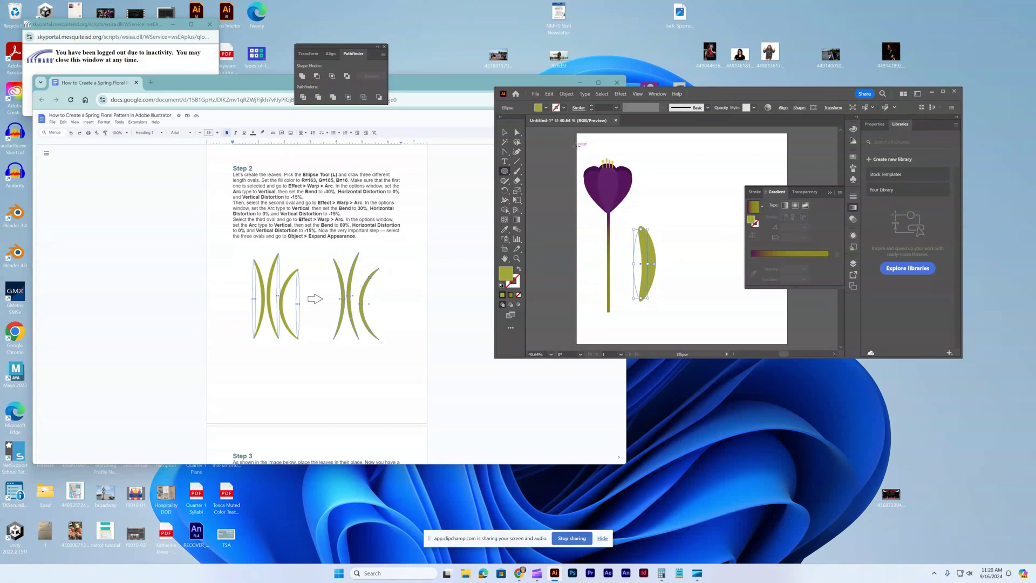
pyautogui.hotkey('ctrl', 'z')
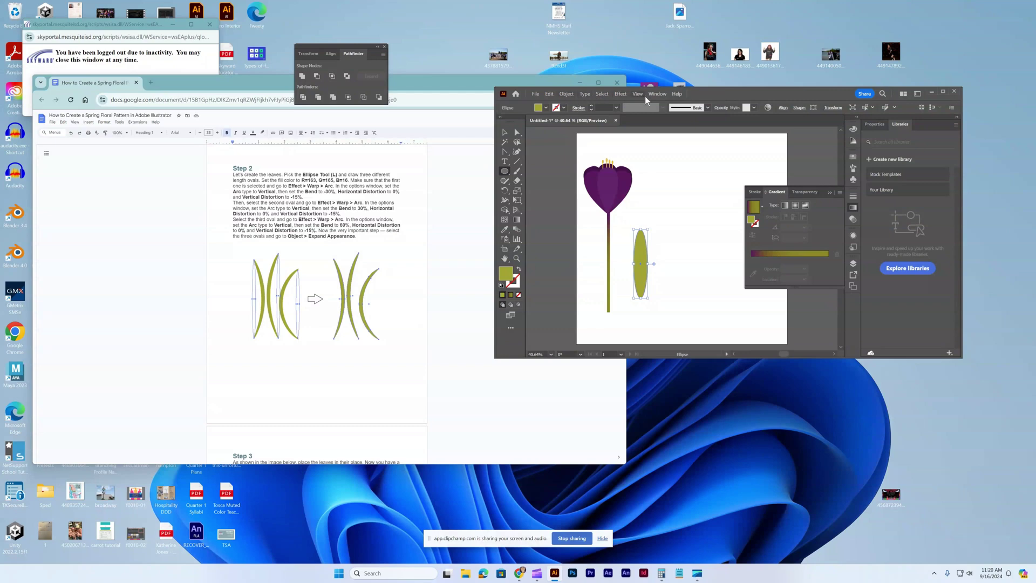
pyautogui.click(620, 93)
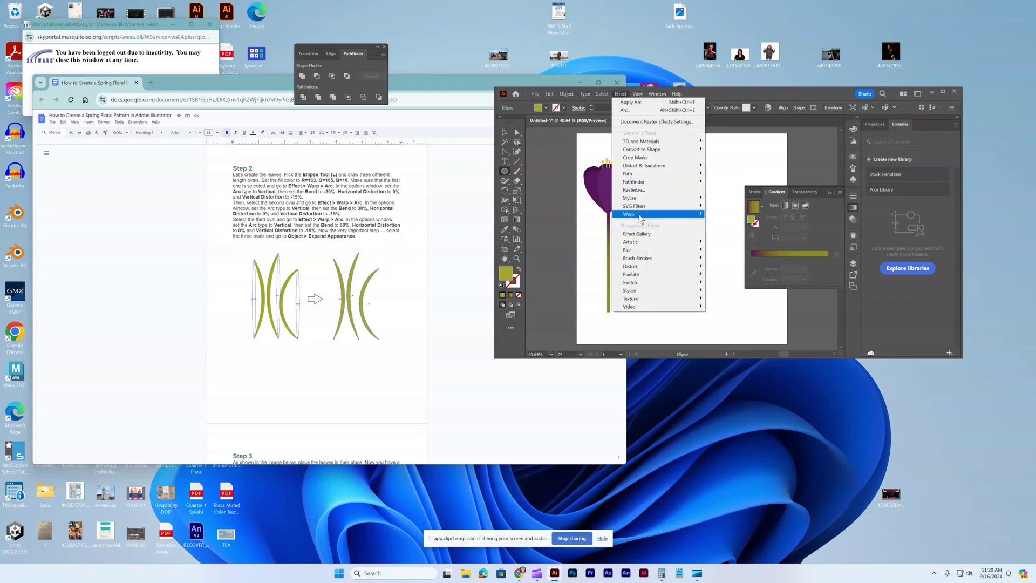
pyautogui.moveTo(640, 214)
pyautogui.click(718, 214)
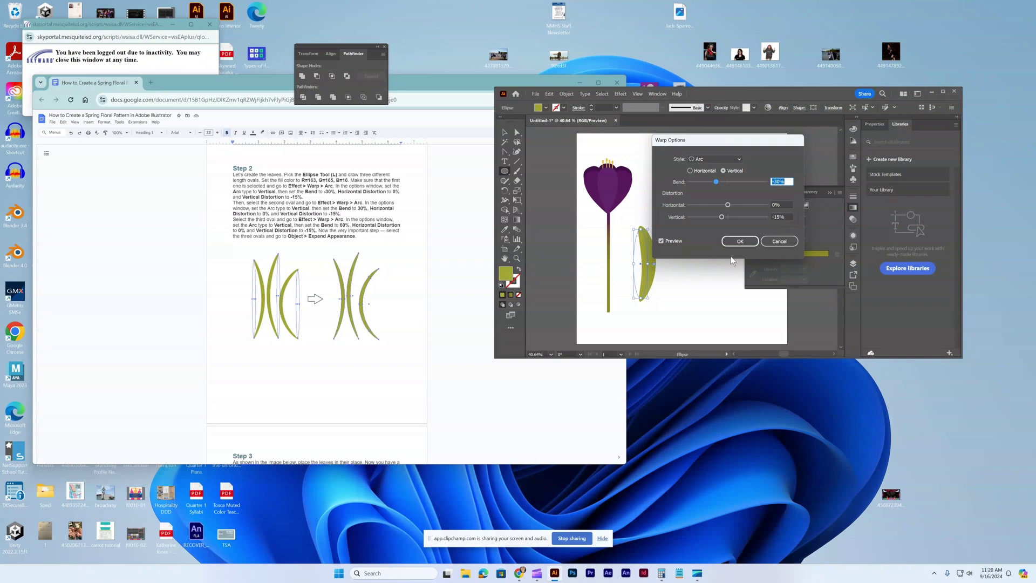
pyautogui.click(744, 241)
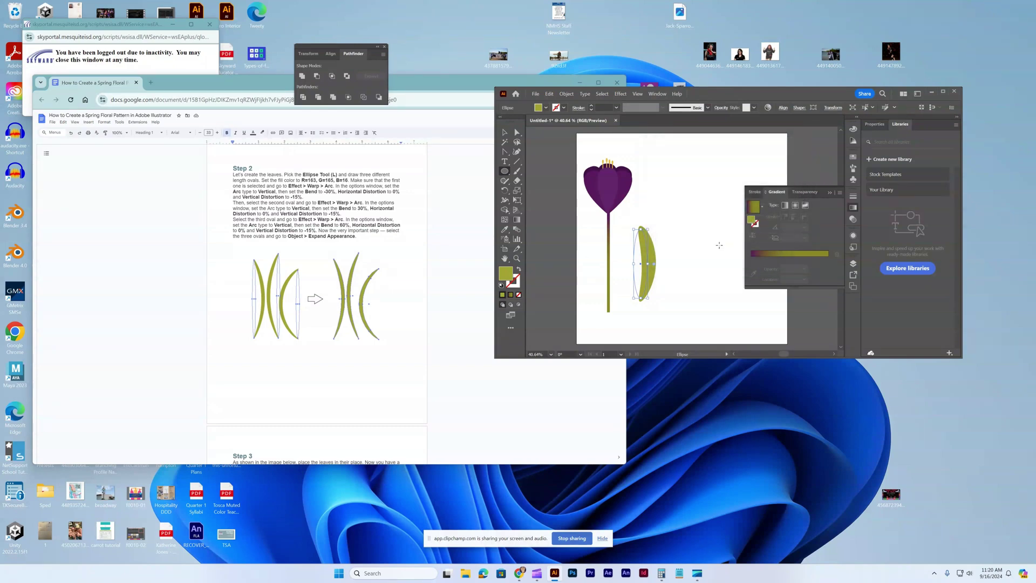
# Draw a second oval beside the first leaf and Arc-warp it with Bend 30%.
pyautogui.moveTo(671, 232)
pyautogui.mouseDown()
pyautogui.moveTo(704, 288)
pyautogui.moveTo(688, 301)
pyautogui.mouseUp()
pyautogui.click(618, 94)
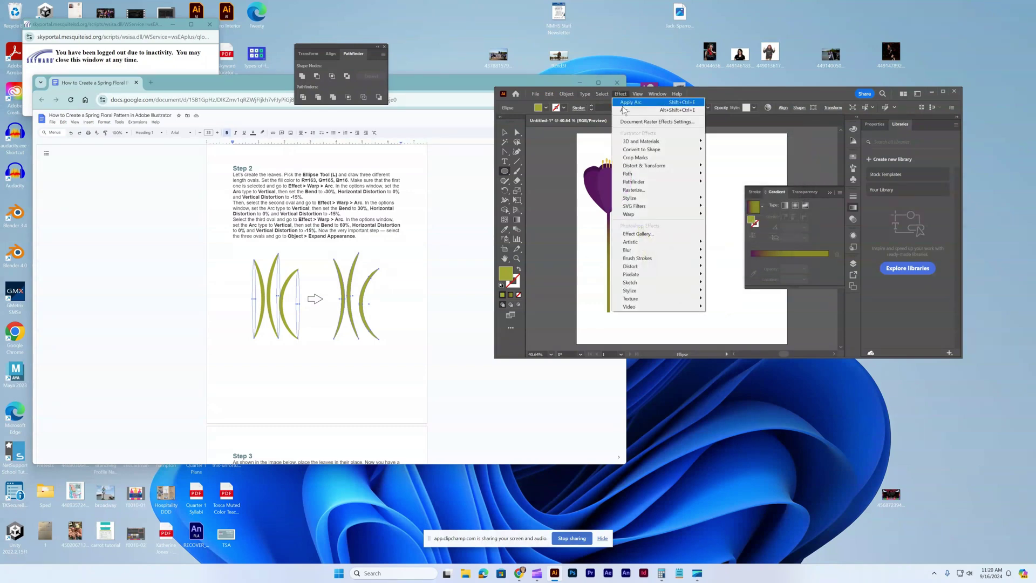
pyautogui.moveTo(682, 216)
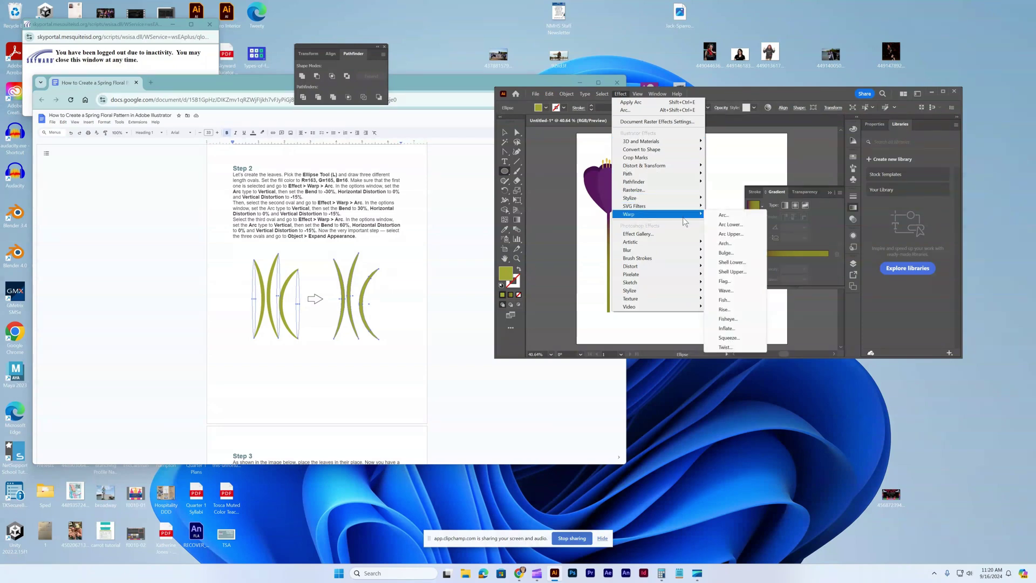
pyautogui.click(723, 214)
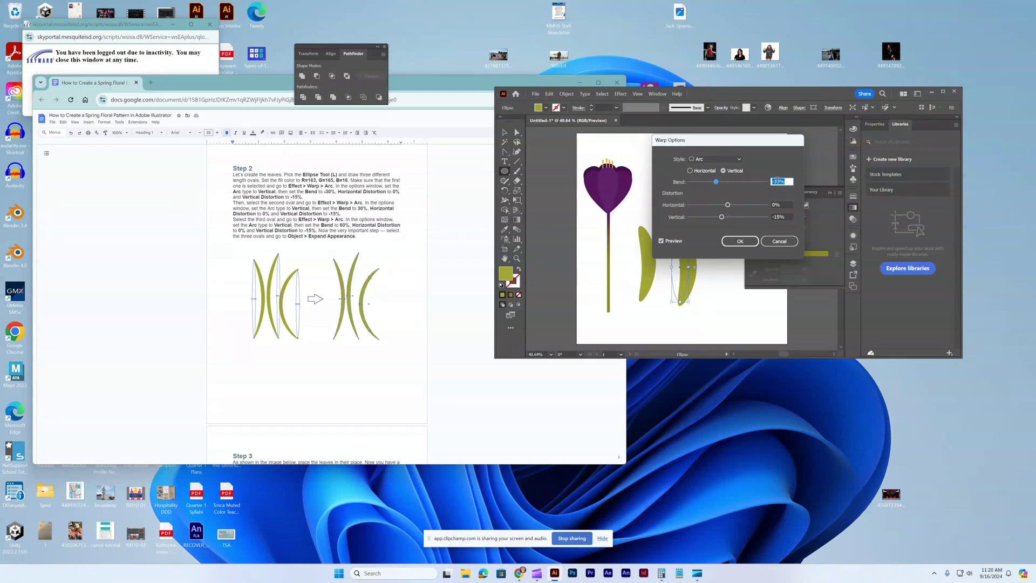
pyautogui.click(775, 181)
pyautogui.click(748, 244)
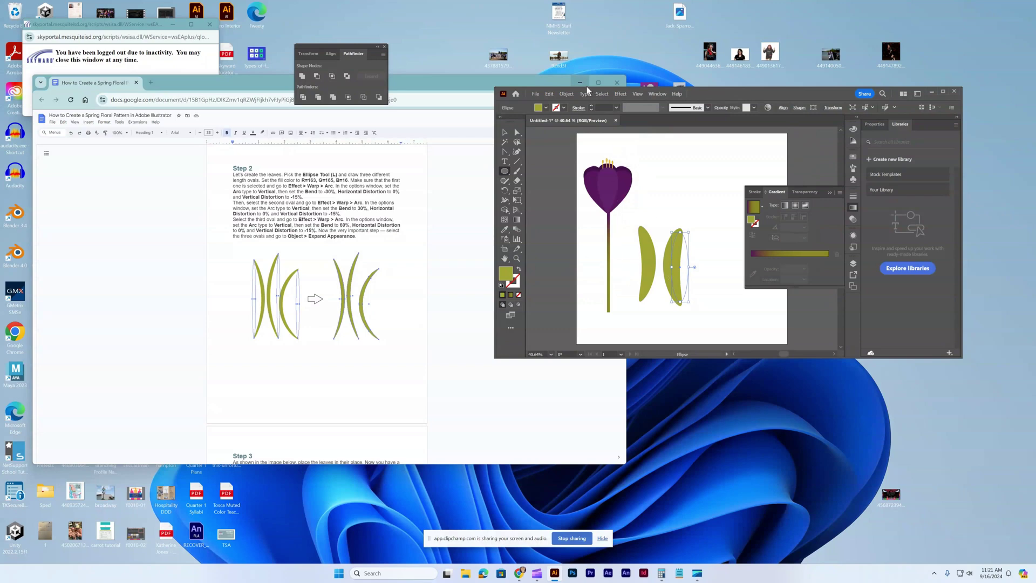
# Draw a third oval beside the flower head and Arc-warp it with Bend 60%.
pyautogui.moveTo(648, 162); pyautogui.dragTo(670, 217)
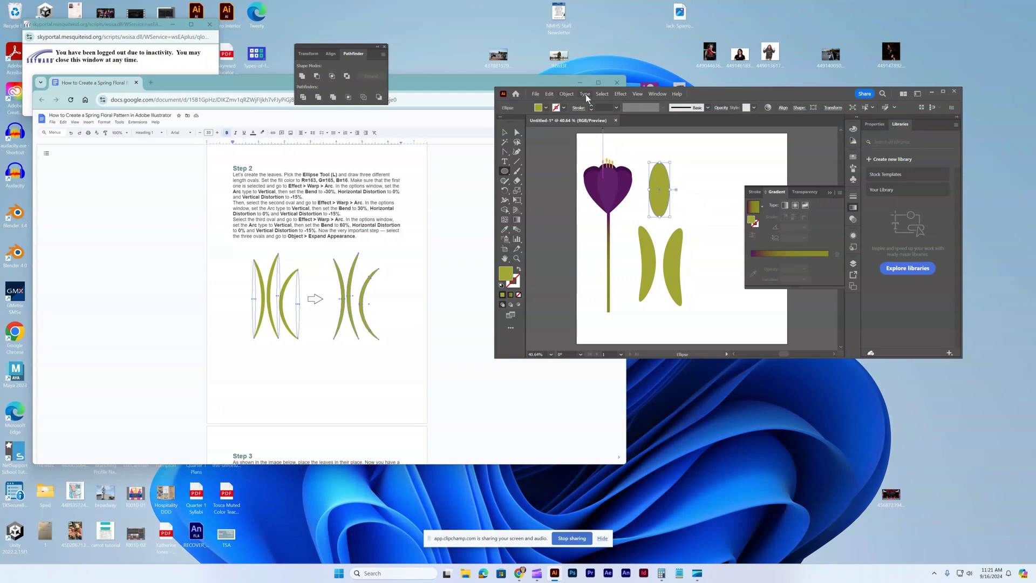
pyautogui.click(621, 93)
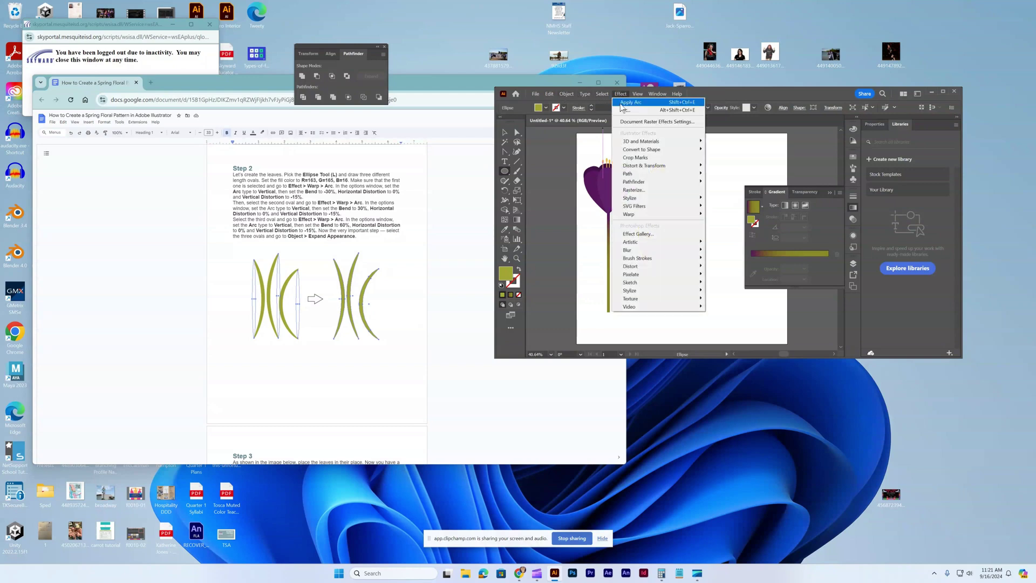
pyautogui.moveTo(675, 214)
pyautogui.click(735, 215)
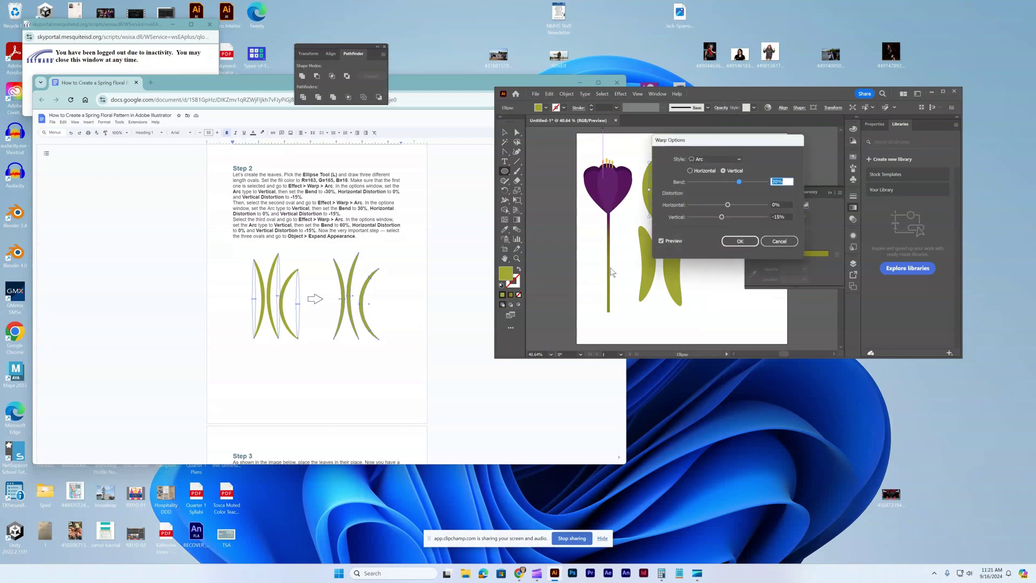
pyautogui.click(775, 181)
pyautogui.write('60')
pyautogui.click(750, 241)
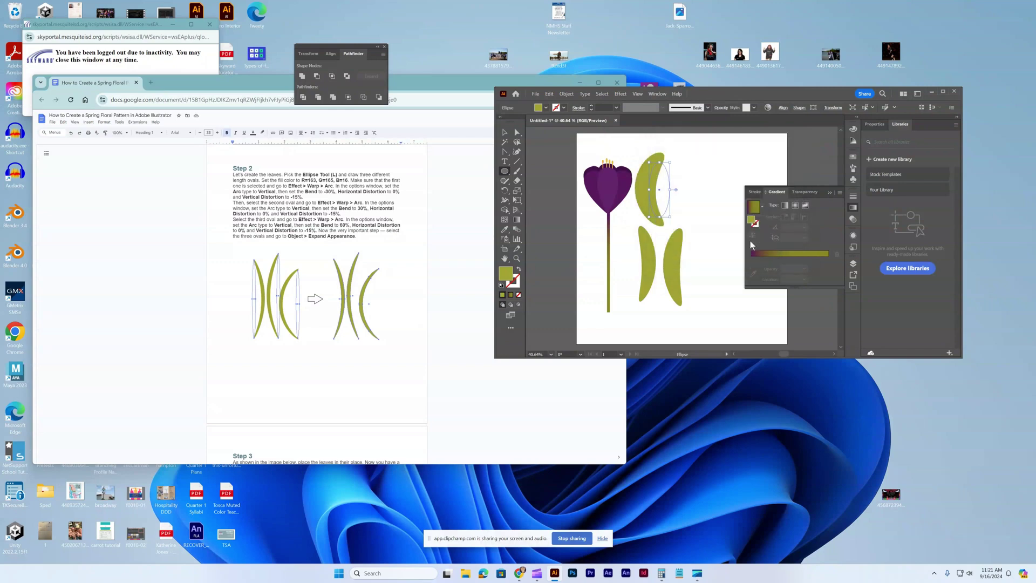
# Expand the arc warps on all three leaves into plain paths.
pyautogui.click(504, 132)
pyautogui.moveTo(637, 216); pyautogui.dragTo(643, 205)
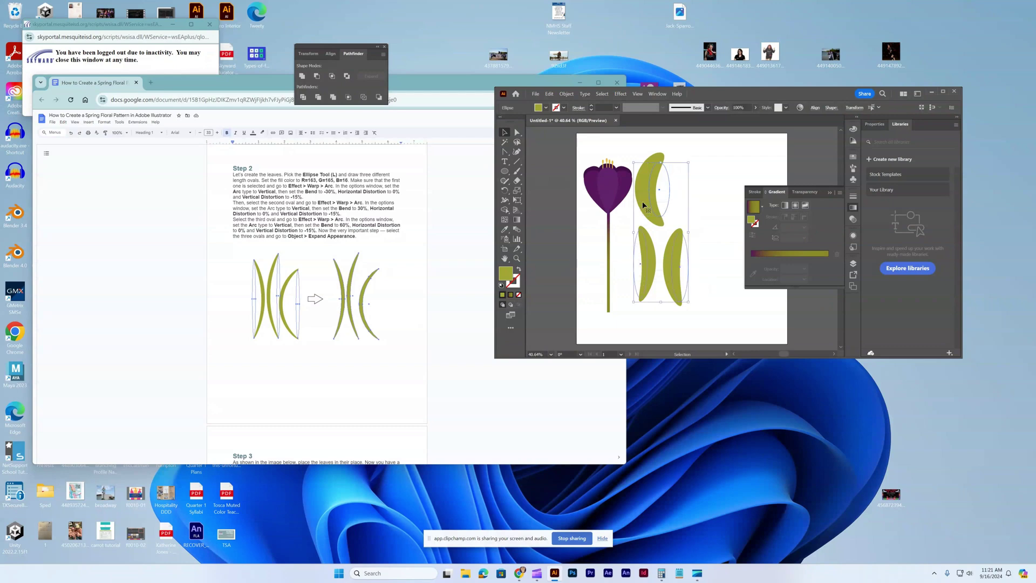
pyautogui.click(565, 94)
pyautogui.click(593, 214)
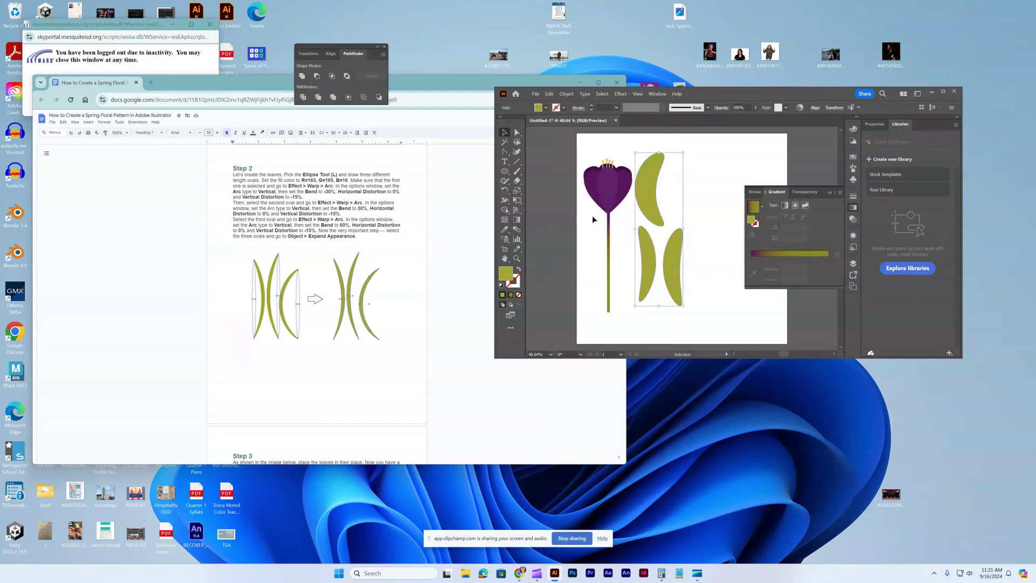
# Narrow and slightly rotate the right leaf, then shrink the middle and top leaves.
pyautogui.click(698, 299)
pyautogui.click(678, 296)
pyautogui.moveTo(683, 266); pyautogui.dragTo(673, 268)
pyautogui.moveTo(674, 306); pyautogui.dragTo(677, 262)
pyautogui.click(651, 267)
pyautogui.moveTo(638, 301); pyautogui.dragTo(640, 287)
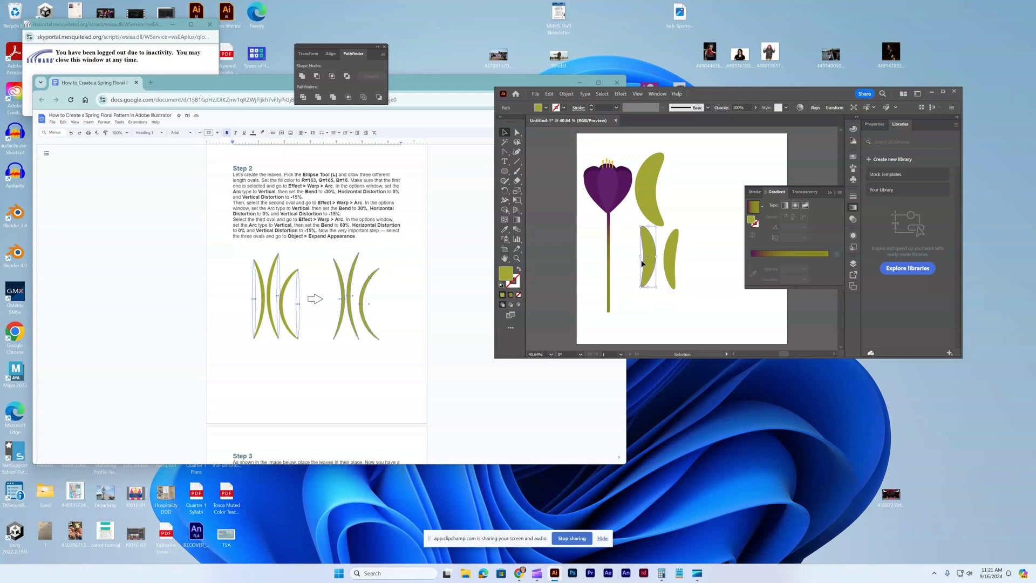
pyautogui.click(646, 199)
pyautogui.moveTo(664, 225); pyautogui.dragTo(647, 201)
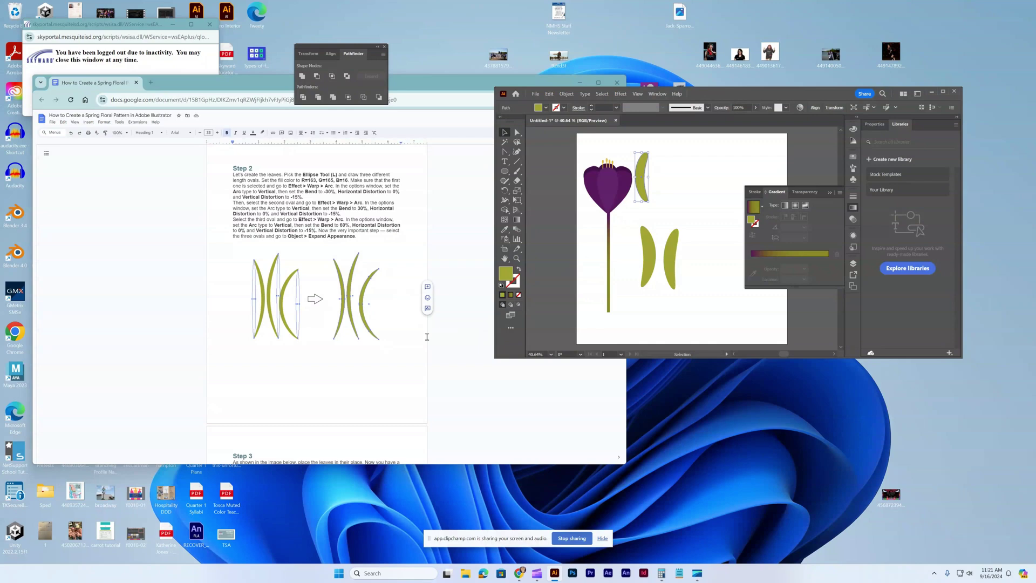
# Draw a tall thin ellipse beside the leaves for a new leaf.
pyautogui.scroll(-2, 366, 339)
pyautogui.scroll(-3, 364, 341)
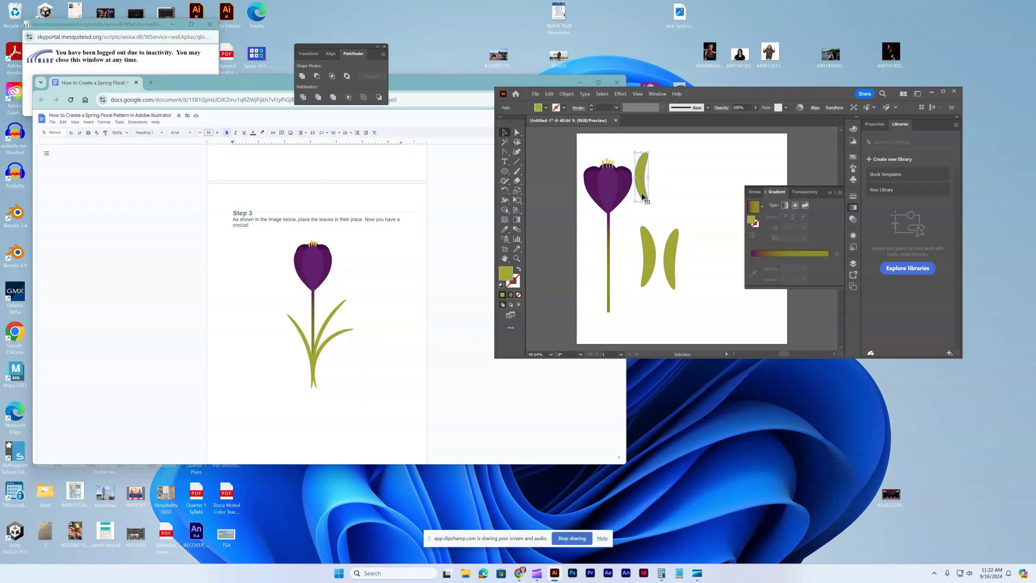
pyautogui.click(505, 171)
pyautogui.moveTo(682, 150); pyautogui.dragTo(685, 217)
pyautogui.click(625, 93)
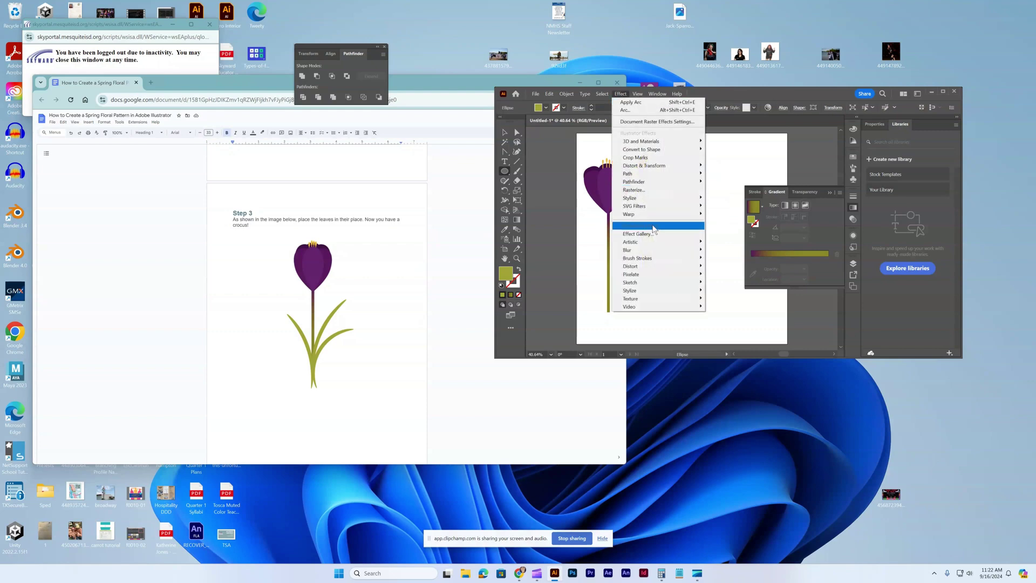
# Apply an Arc warp to the new ellipse to bend it into a leaf.
pyautogui.moveTo(655, 215)
pyautogui.click(722, 215)
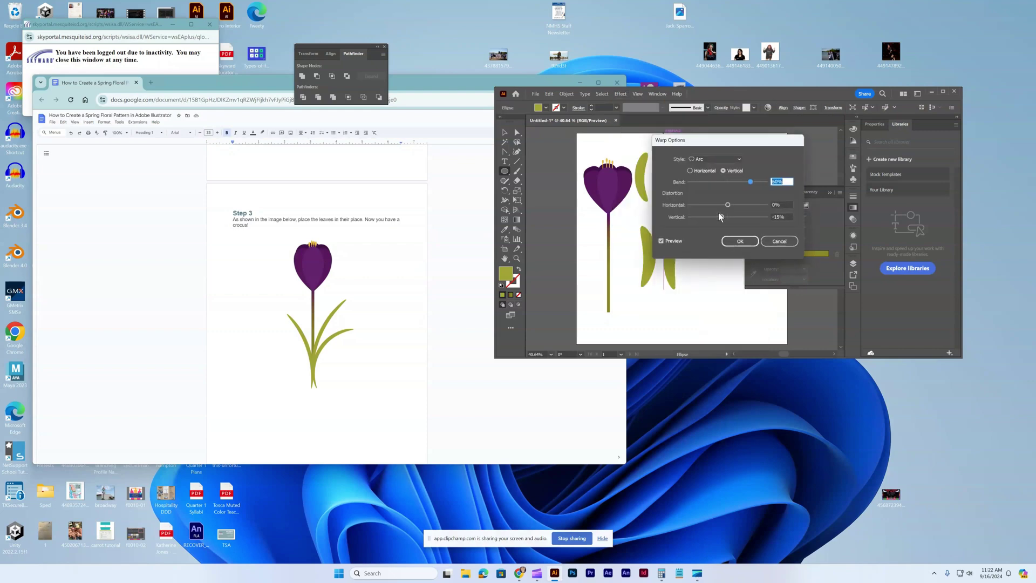
pyautogui.click(753, 243)
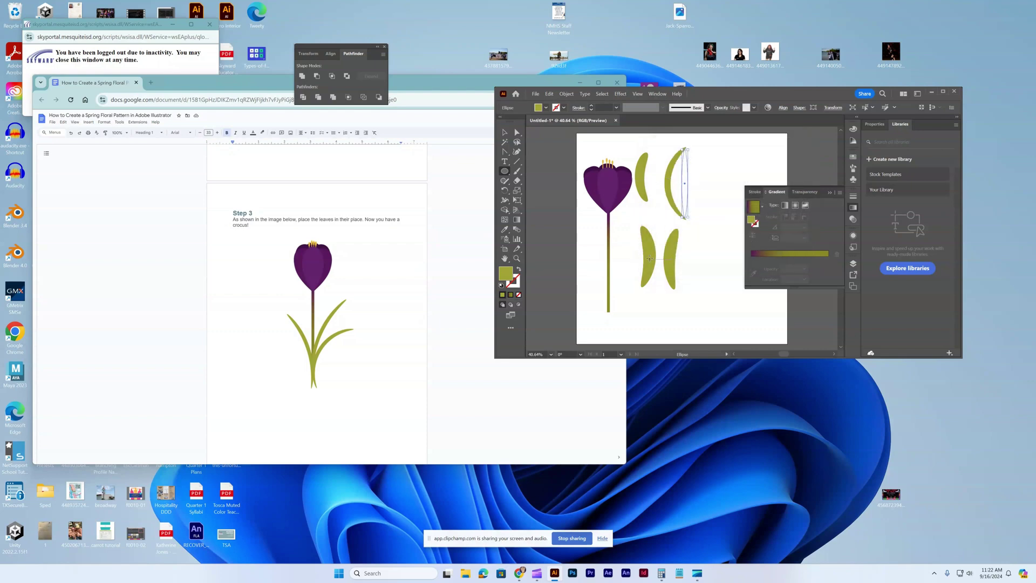
# Delete the two lower leaves and the small upper-left leaf, keeping only the arched leaf.
pyautogui.press('v')
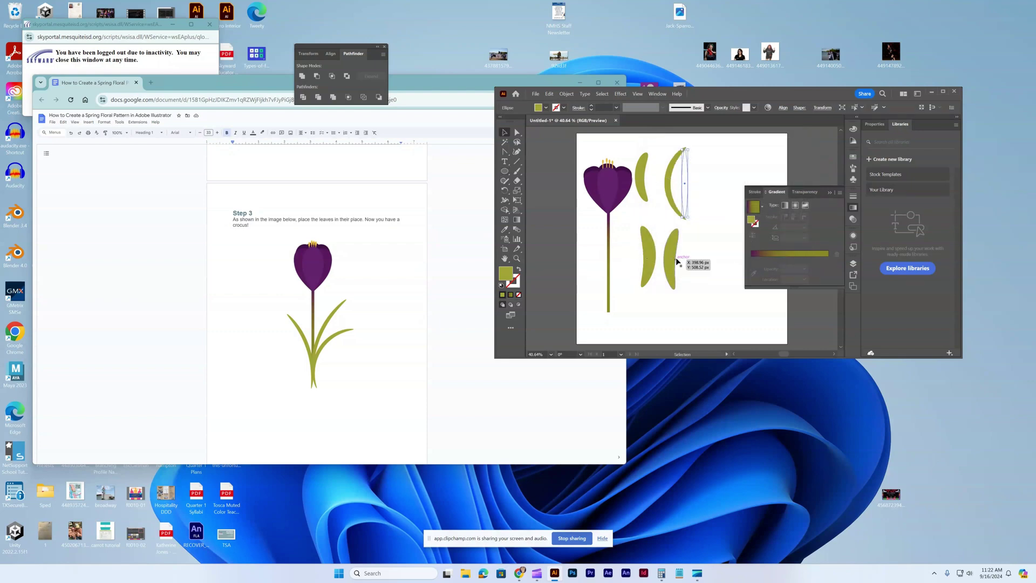
pyautogui.moveTo(680, 257); pyautogui.dragTo(635, 263)
pyautogui.press('Delete')
pyautogui.click(643, 190)
pyautogui.press('Delete')
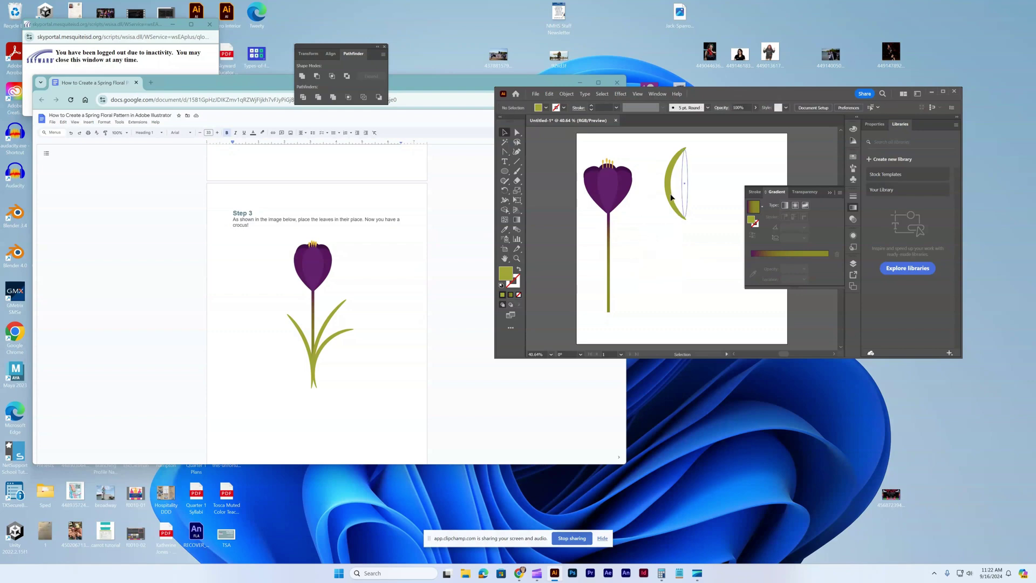
pyautogui.click(671, 197)
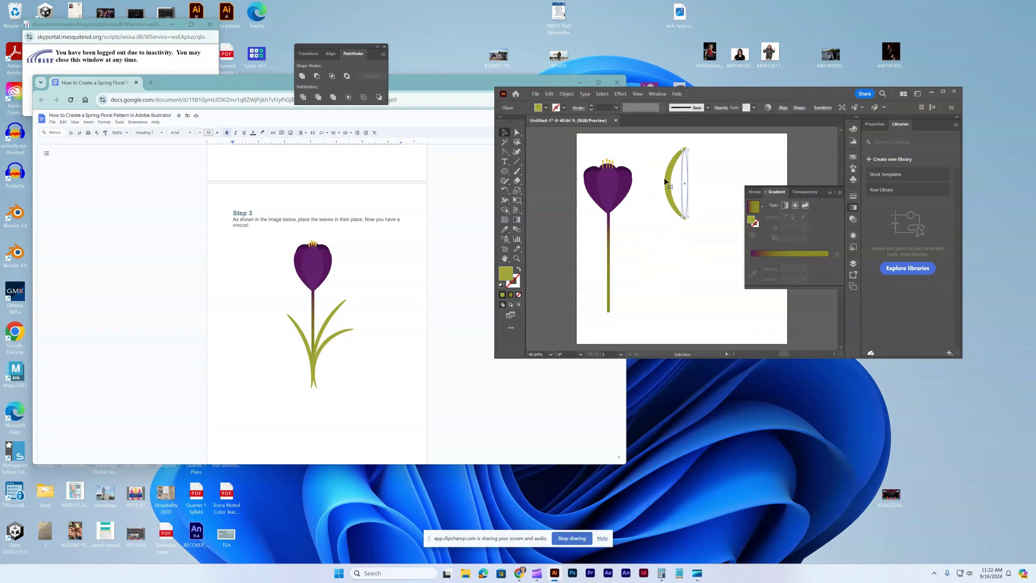
pyautogui.click(698, 280)
pyautogui.click(681, 222)
pyautogui.click(674, 222)
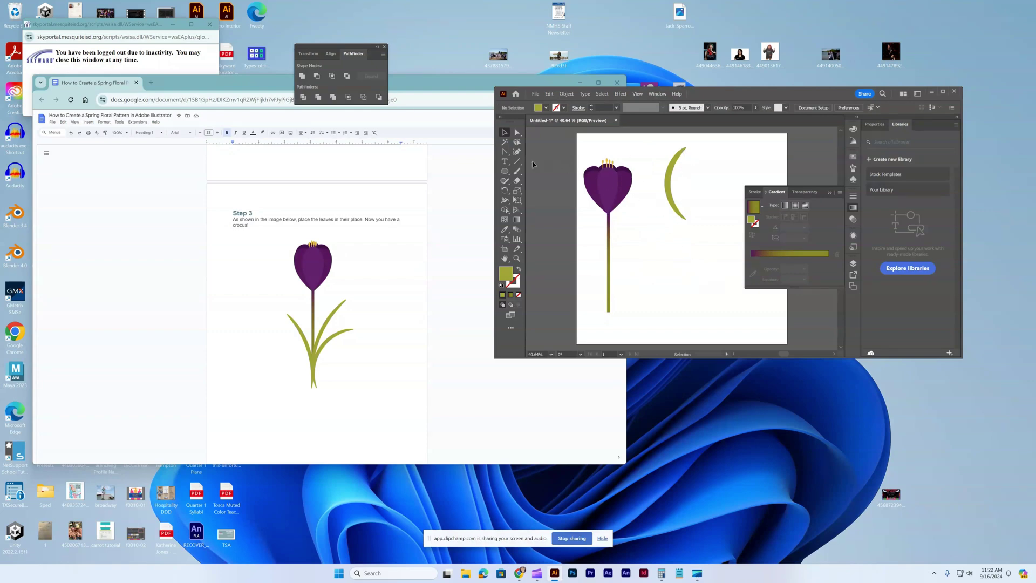
pyautogui.click(506, 172)
# Draw a thin ellipse beside the stem and arc-warp it with a 30% bend.
pyautogui.moveTo(630, 230)
pyautogui.mouseDown()
pyautogui.moveTo(646, 298)
pyautogui.moveTo(637, 310)
pyautogui.mouseUp()
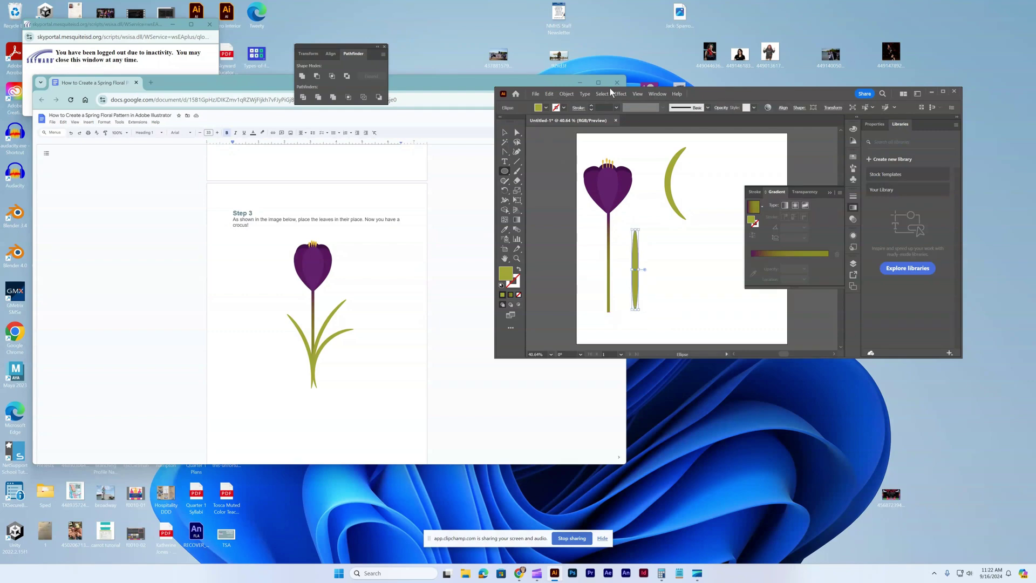
pyautogui.click(620, 95)
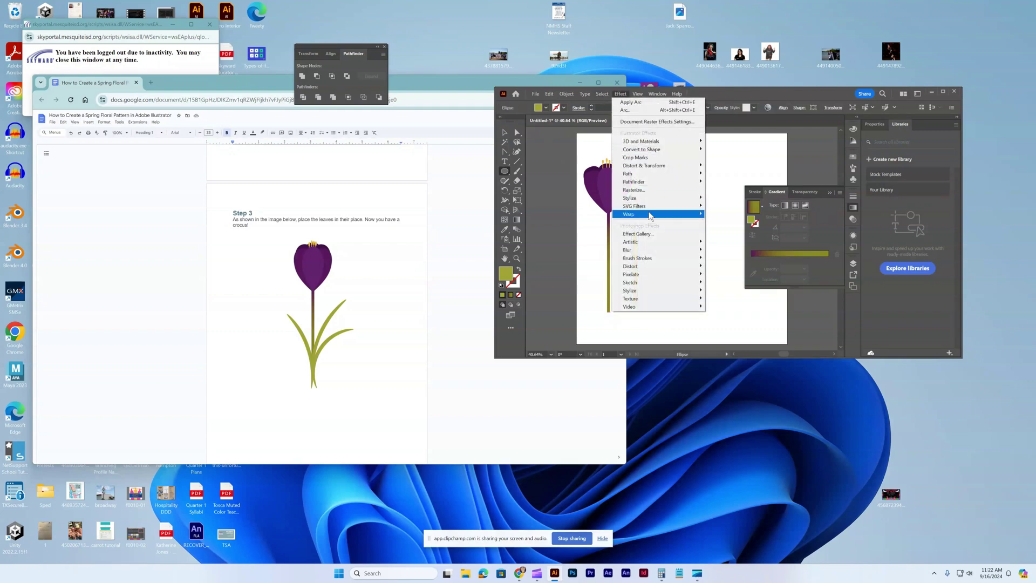
pyautogui.moveTo(668, 210)
pyautogui.click(719, 214)
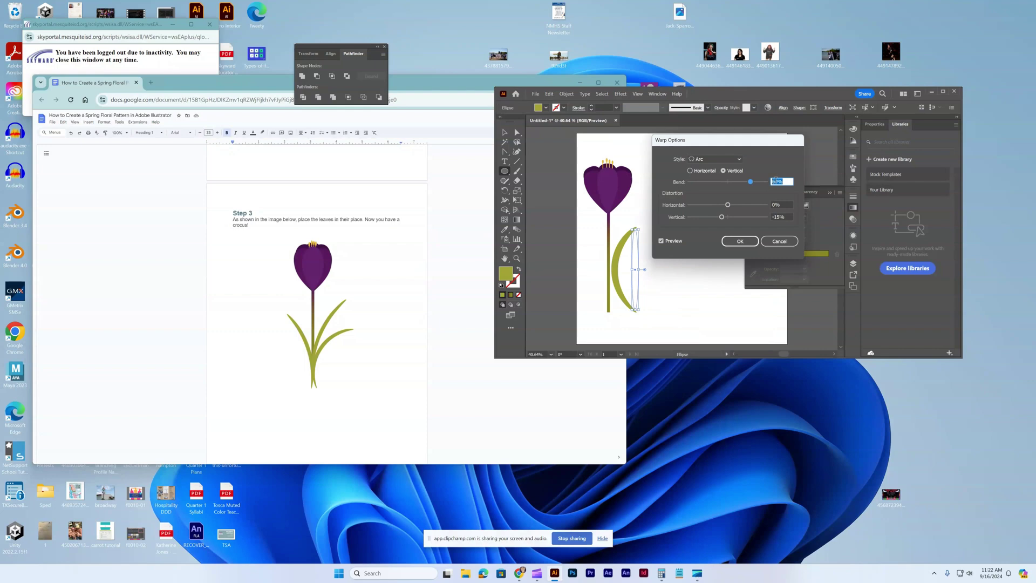
pyautogui.write('30')
pyautogui.click(754, 242)
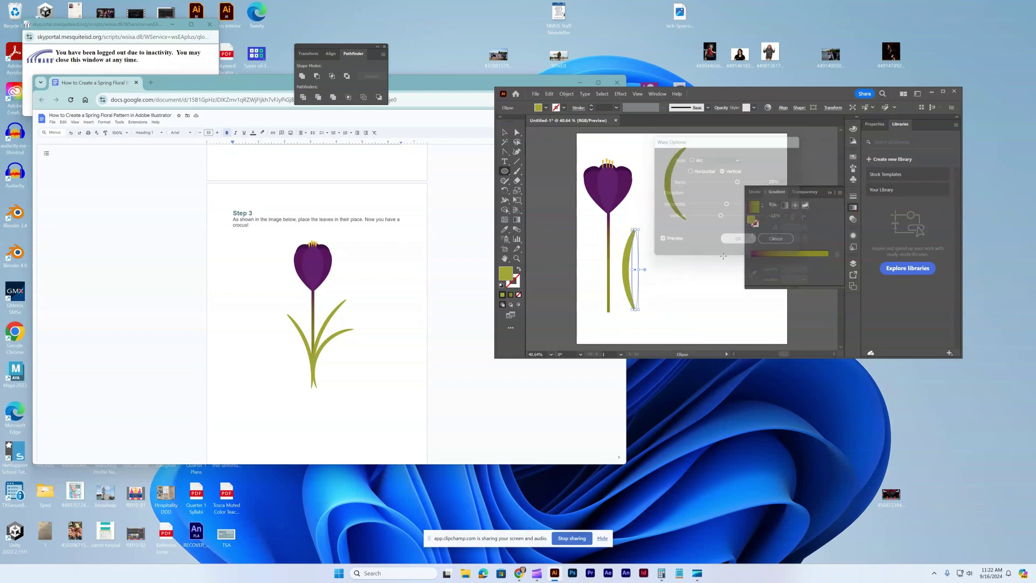
# Draw another thin ellipse and arc-warp it with a -30% bend.
pyautogui.moveTo(659, 232); pyautogui.dragTo(667, 313)
pyautogui.click(620, 94)
pyautogui.moveTo(646, 220)
pyautogui.click(720, 214)
pyautogui.click(773, 182)
pyautogui.click(740, 241)
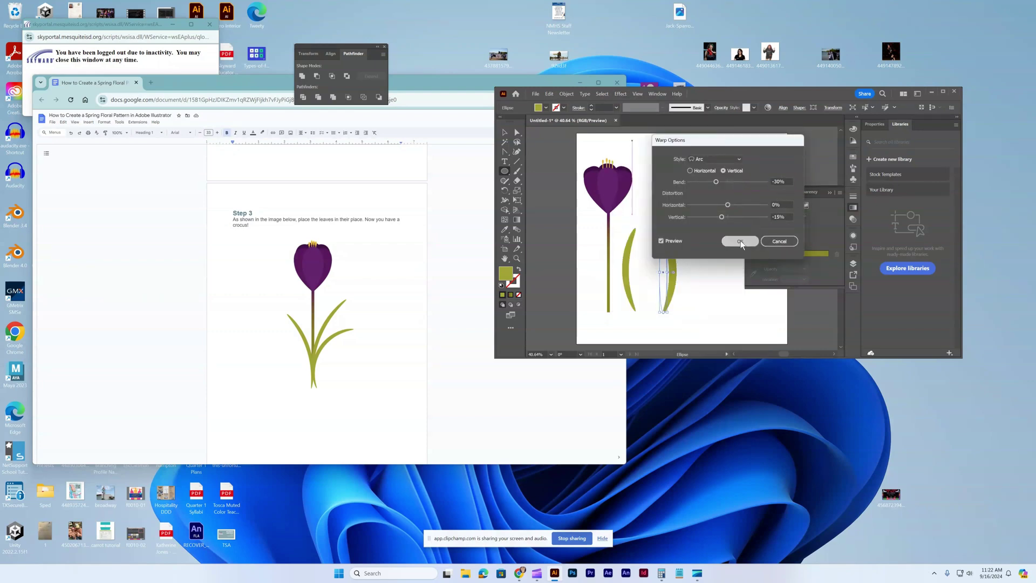
# Narrow the new leaf, resize the top leaf, and select both right-hand leaves.
pyautogui.click(504, 132)
pyautogui.moveTo(660, 272); pyautogui.dragTo(635, 270)
pyautogui.click(636, 270)
pyautogui.click(669, 171)
pyautogui.moveTo(690, 186); pyautogui.dragTo(685, 217)
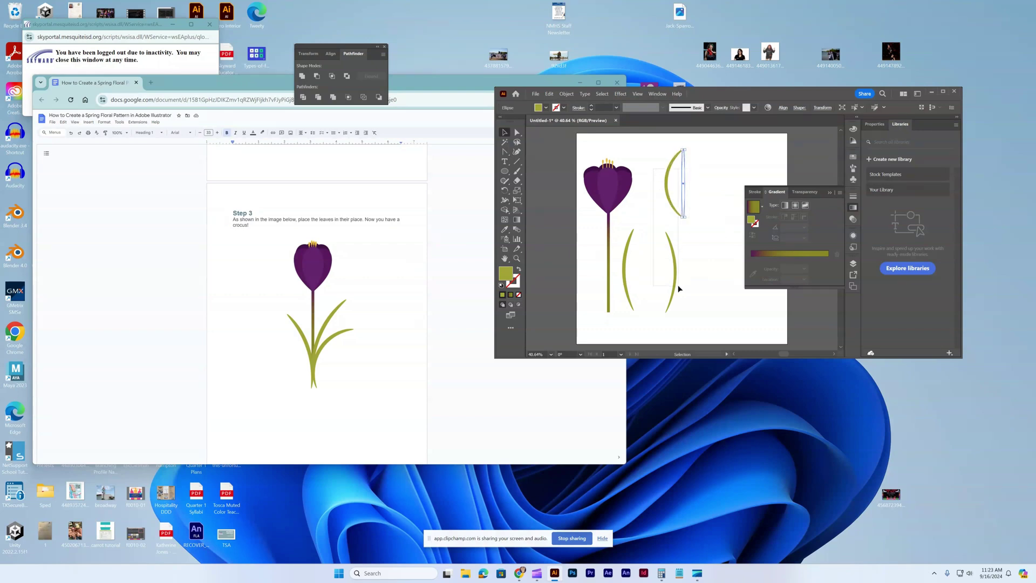
pyautogui.moveTo(679, 285); pyautogui.dragTo(645, 207)
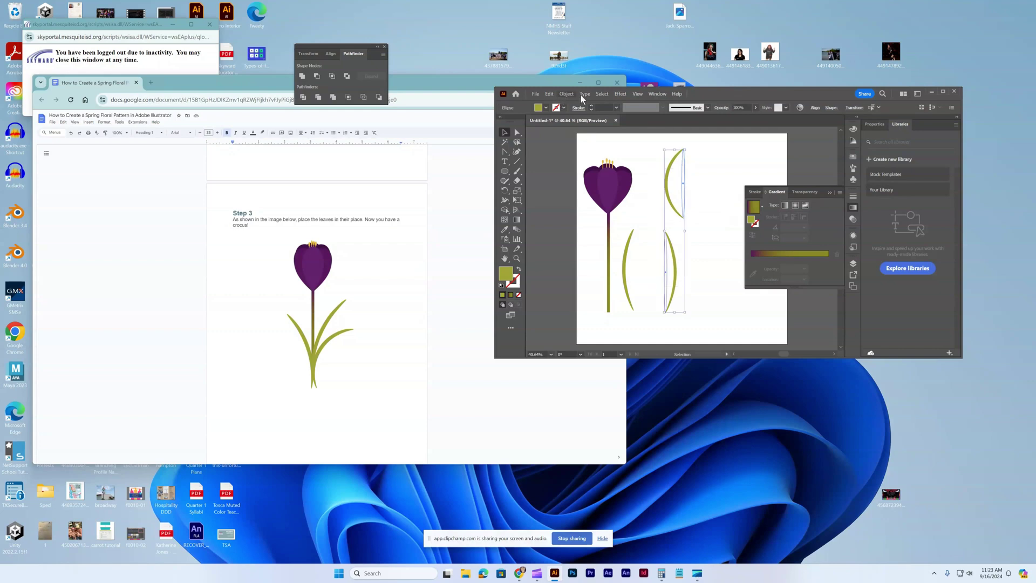
# Expand the left leaf's warp appearance into a plain path.
pyautogui.click(620, 93)
pyautogui.moveTo(651, 210)
pyautogui.click(620, 93)
pyautogui.click(566, 93)
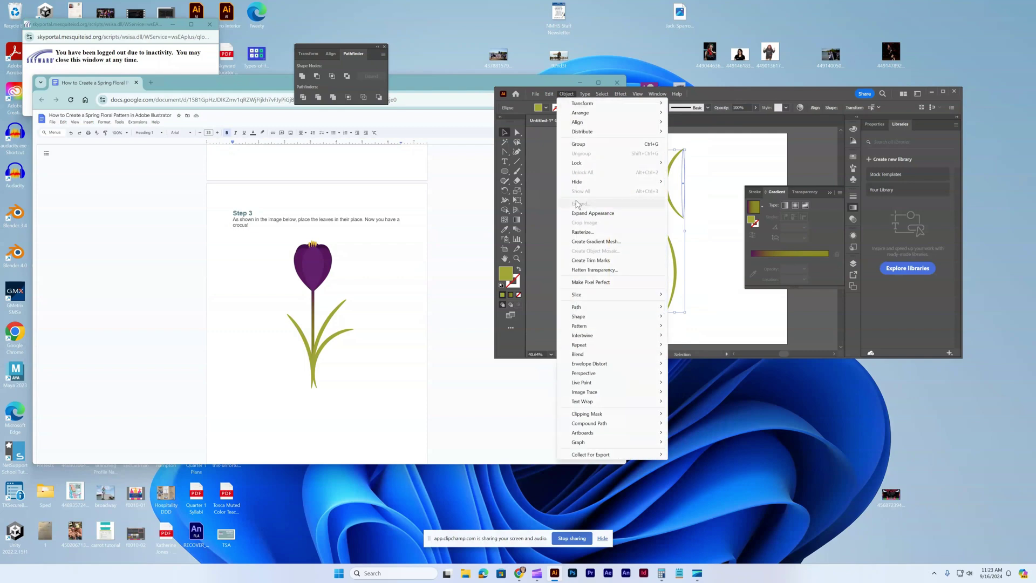
pyautogui.press('Escape')
pyautogui.click(632, 270)
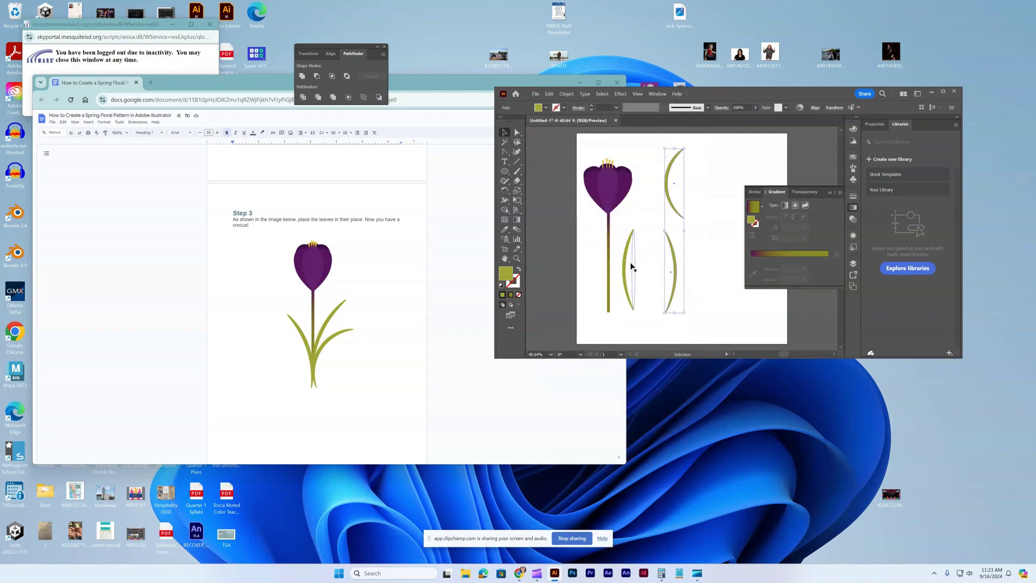
pyautogui.click(566, 93)
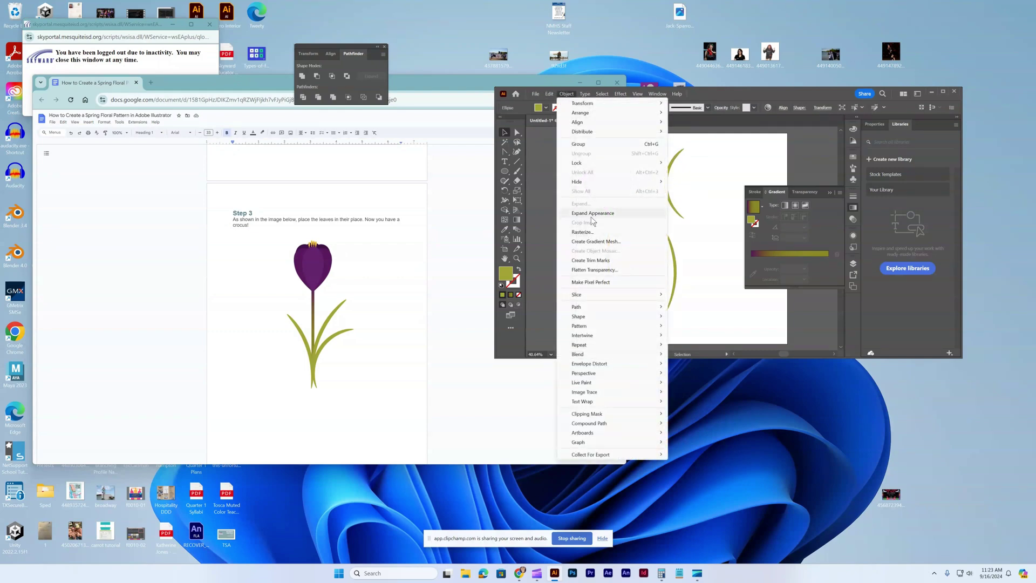
pyautogui.click(592, 212)
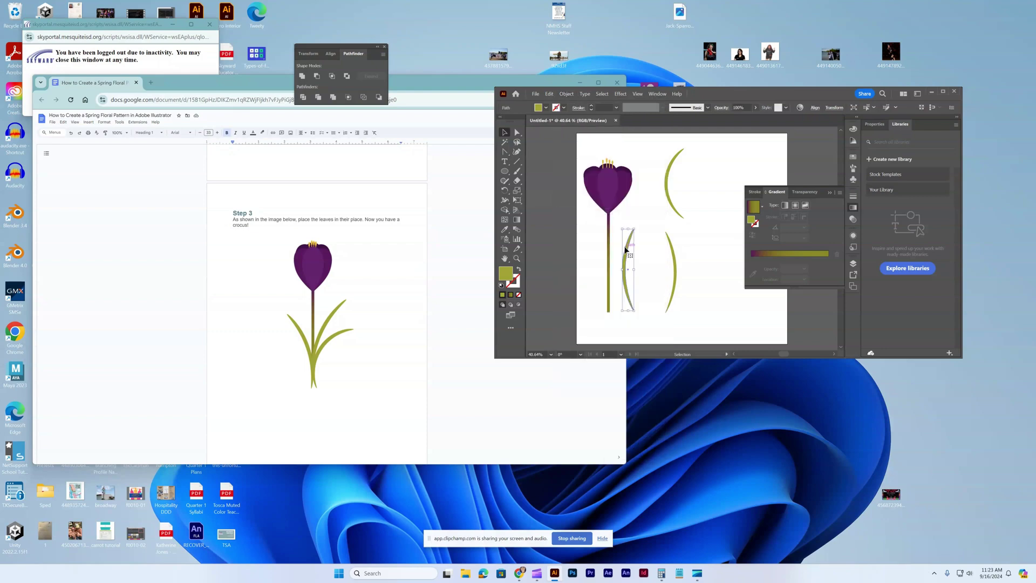
# Shorten, move and tilt the three leaves onto the stem base, and make the stem thinner.
pyautogui.moveTo(633, 229); pyautogui.dragTo(611, 269)
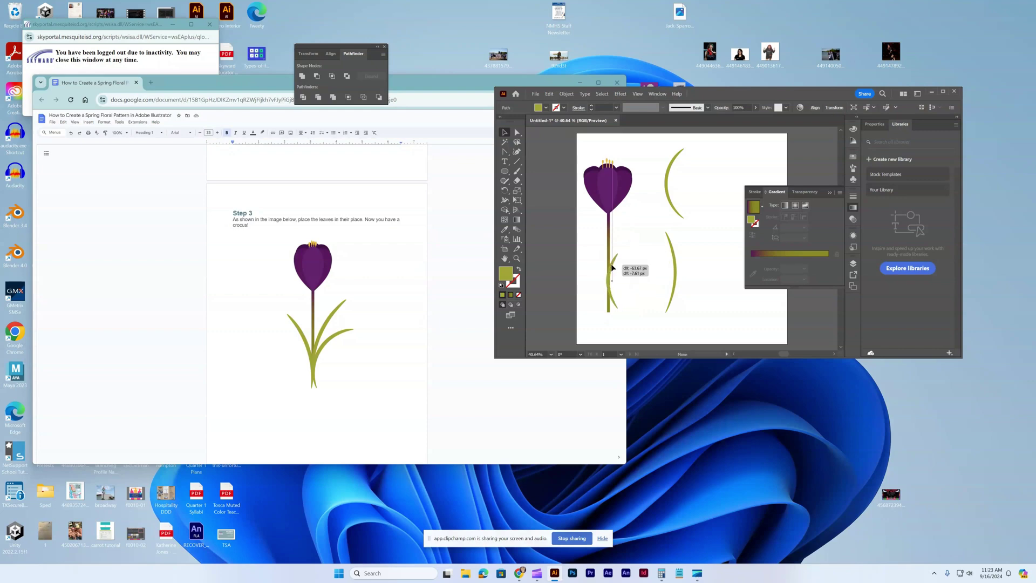
pyautogui.moveTo(612, 267); pyautogui.dragTo(630, 248)
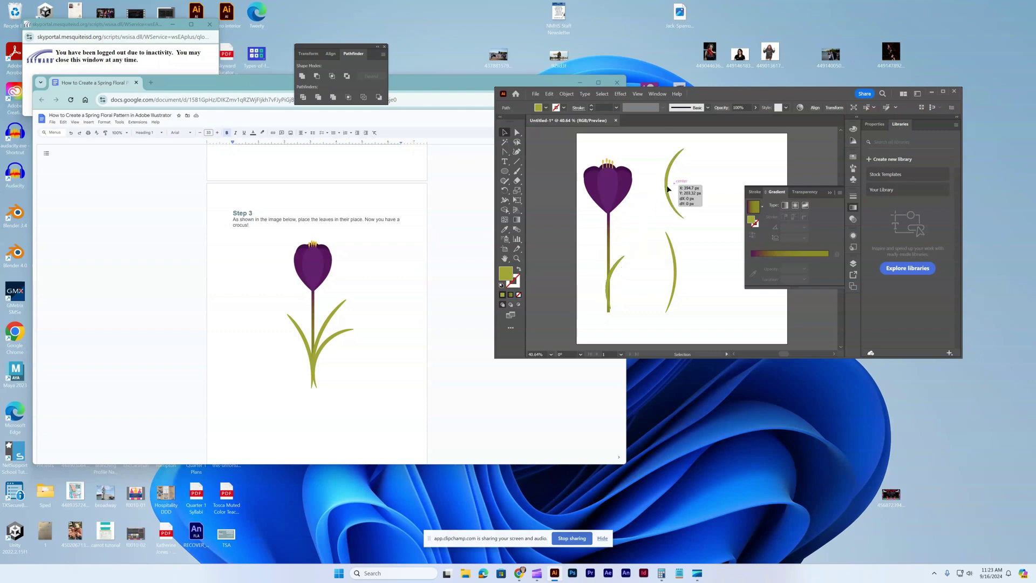
pyautogui.moveTo(667, 187); pyautogui.dragTo(604, 275)
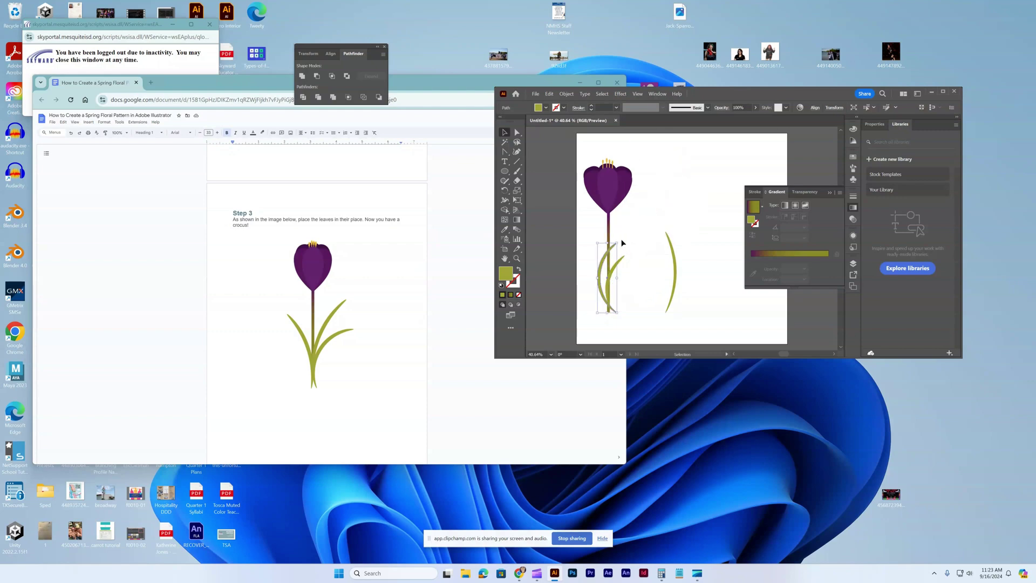
pyautogui.moveTo(620, 240)
pyautogui.mouseDown()
pyautogui.moveTo(634, 239)
pyautogui.moveTo(627, 248)
pyautogui.mouseUp()
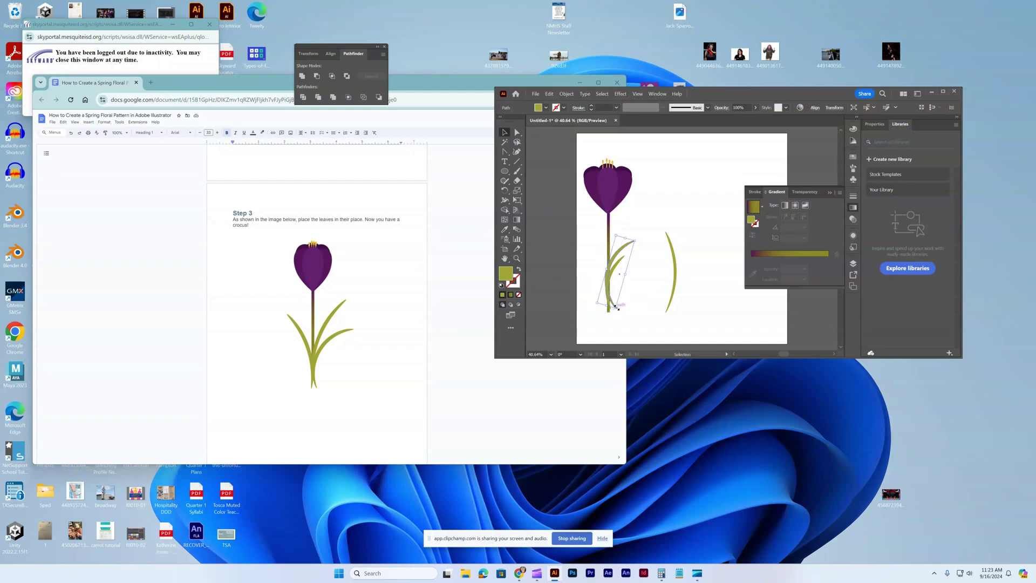
pyautogui.moveTo(610, 304); pyautogui.dragTo(610, 311)
pyautogui.moveTo(674, 259); pyautogui.dragTo(604, 264)
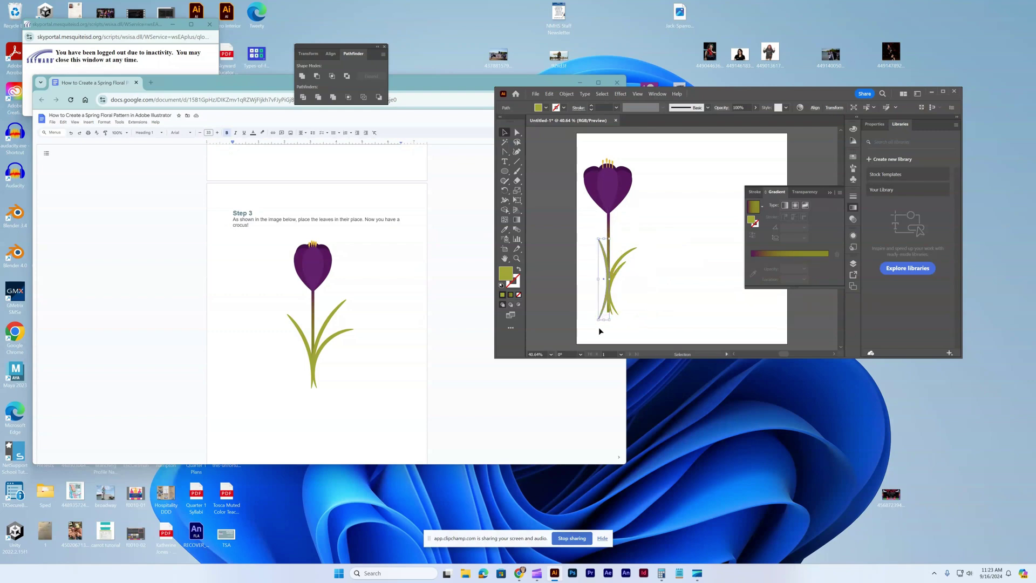
pyautogui.moveTo(610, 321); pyautogui.dragTo(607, 269)
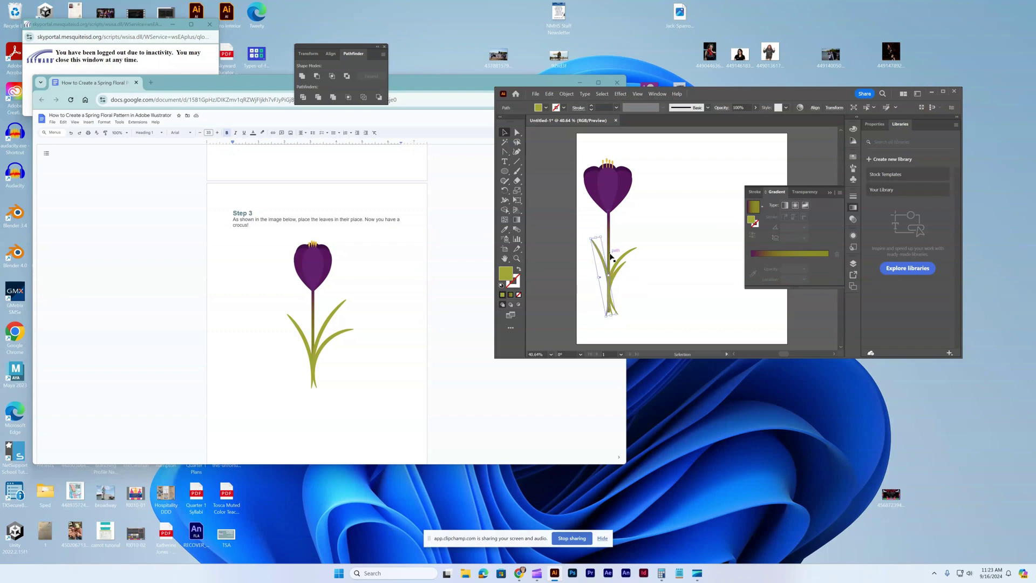
pyautogui.click(609, 258)
pyautogui.moveTo(609, 261); pyautogui.dragTo(609, 262)
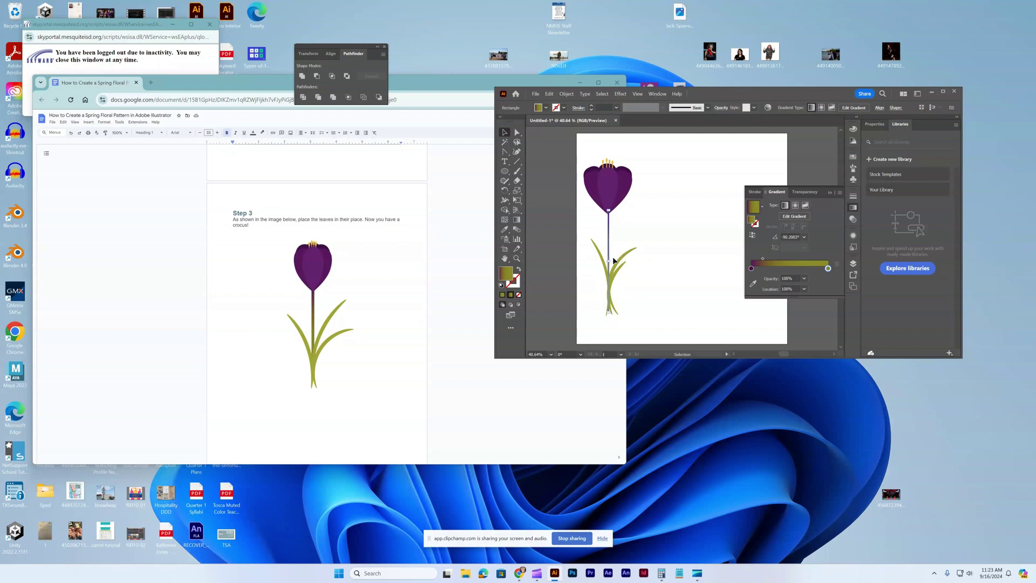
# Nudge the leaves up snugly against the base of the stem.
pyautogui.click(642, 292)
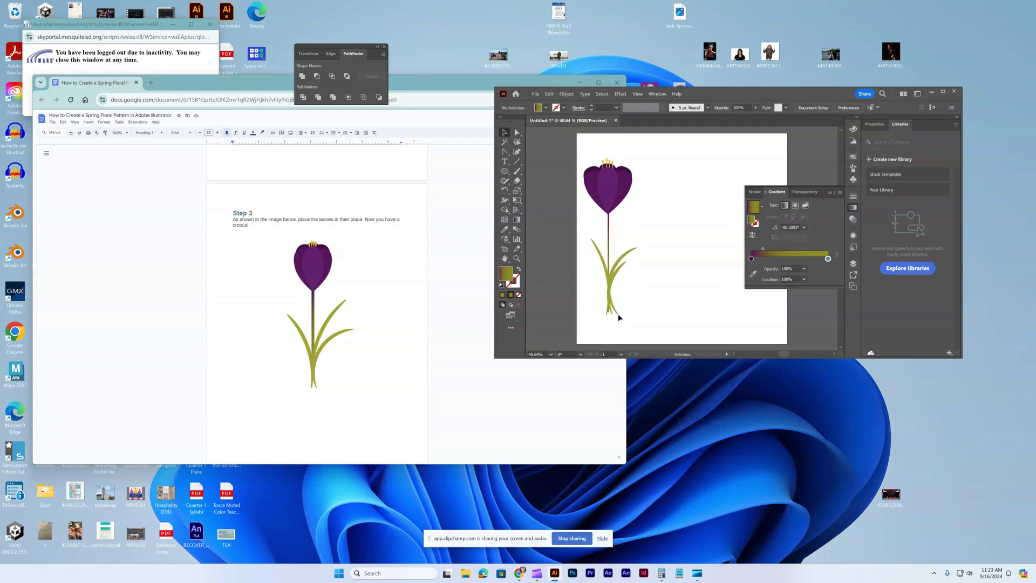
pyautogui.moveTo(612, 314); pyautogui.dragTo(609, 314)
pyautogui.click(634, 287)
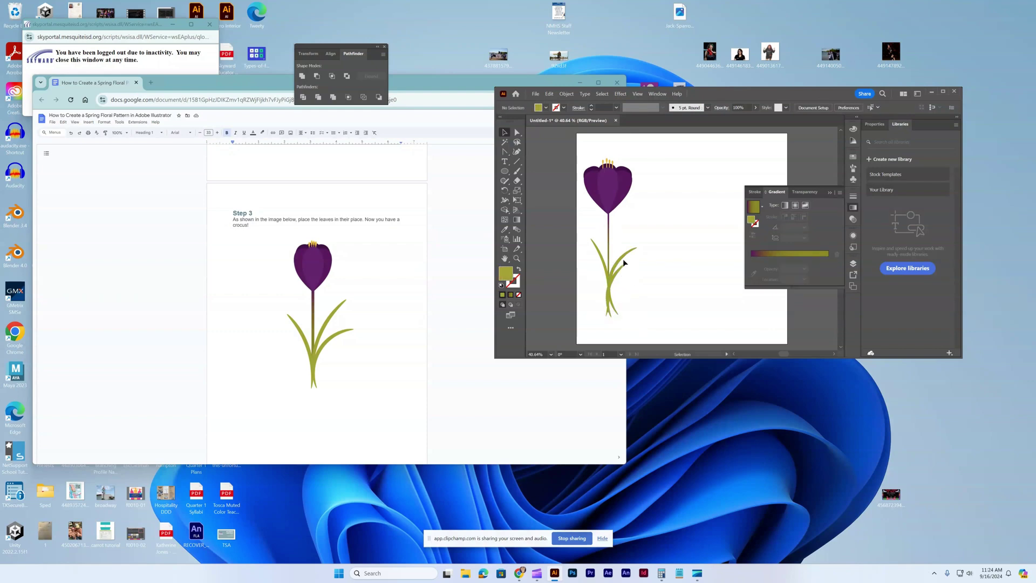
pyautogui.click(619, 271)
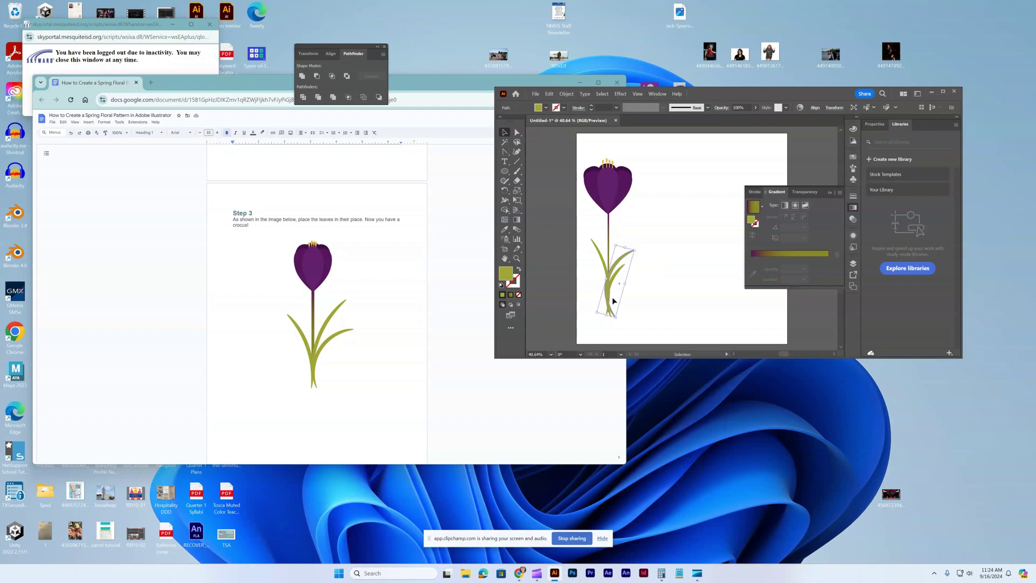
pyautogui.moveTo(613, 300)
pyautogui.mouseDown()
pyautogui.moveTo(625, 287)
pyautogui.moveTo(608, 315)
pyautogui.mouseUp()
pyautogui.moveTo(621, 274); pyautogui.dragTo(628, 259)
pyautogui.click(632, 275)
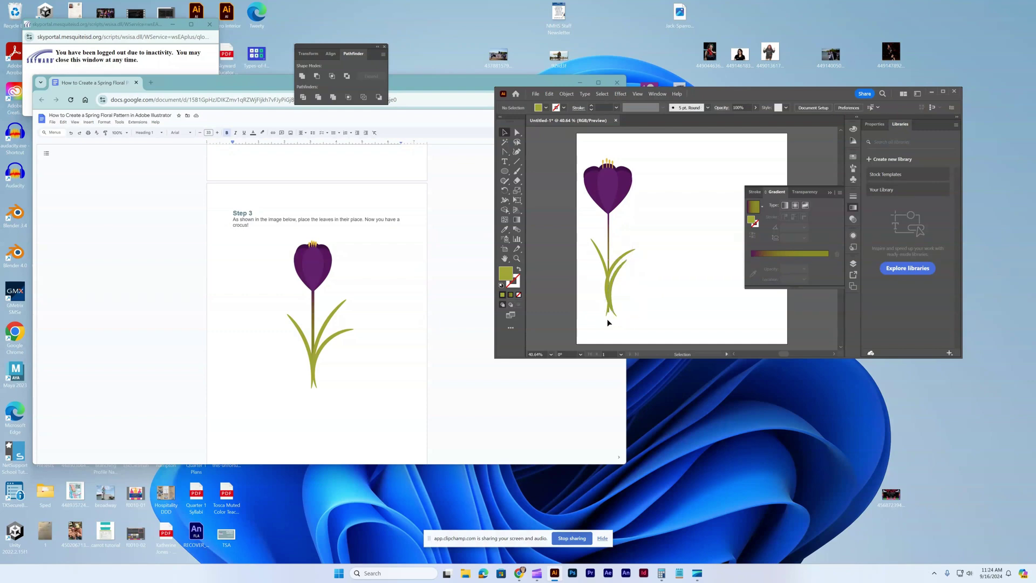
pyautogui.moveTo(610, 260); pyautogui.dragTo(608, 251)
pyautogui.click(632, 274)
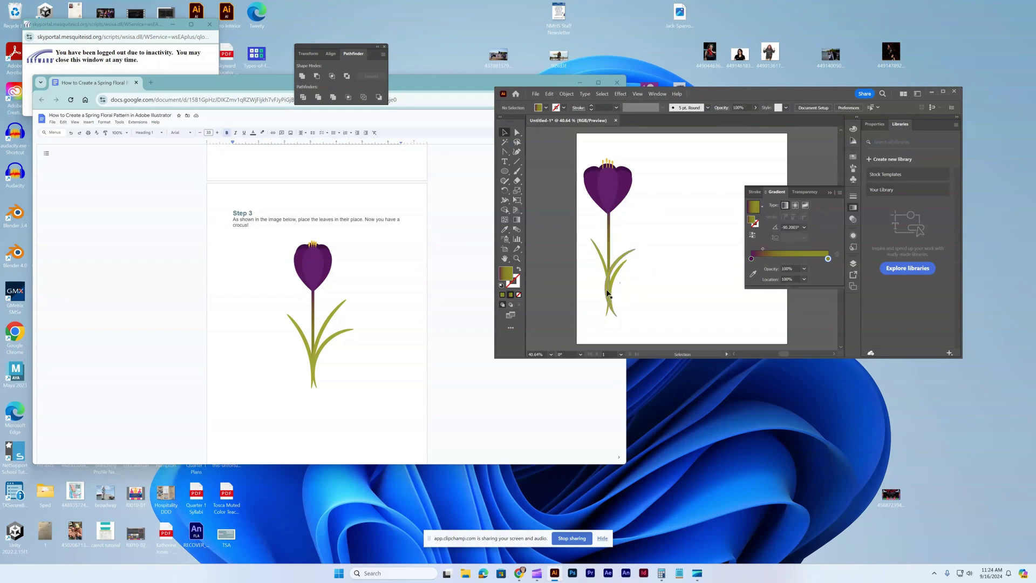
pyautogui.moveTo(612, 283); pyautogui.dragTo(634, 265)
pyautogui.click(639, 271)
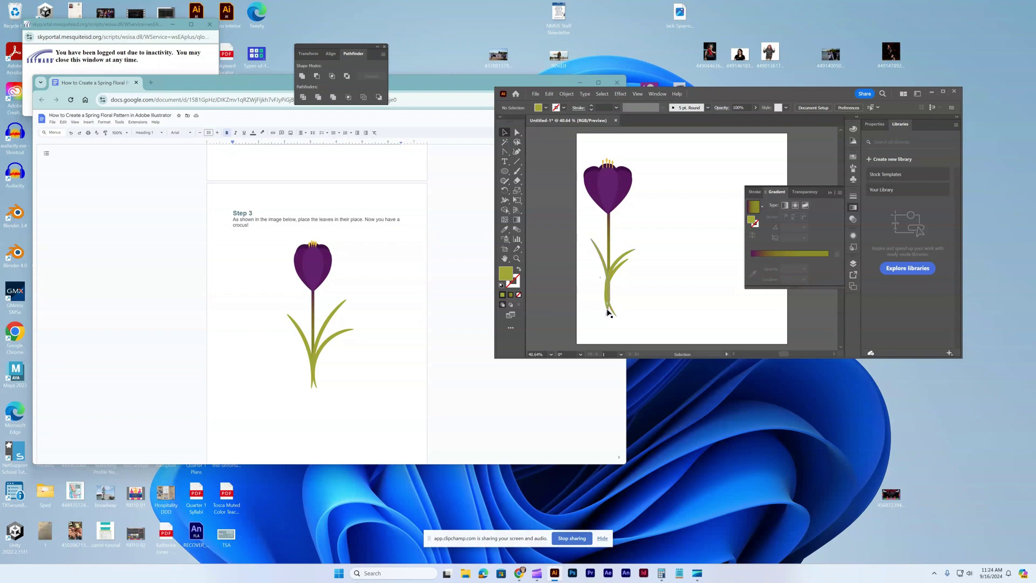
pyautogui.moveTo(607, 312); pyautogui.dragTo(606, 306)
pyautogui.click(625, 311)
# Tilt one leaf slightly around its base.
pyautogui.click(604, 301)
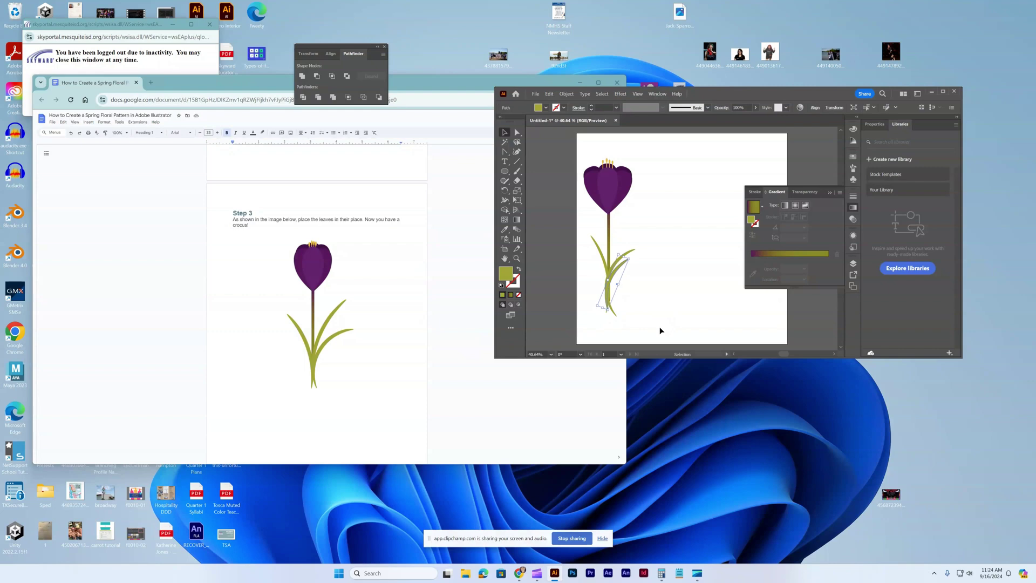
pyautogui.click(640, 314)
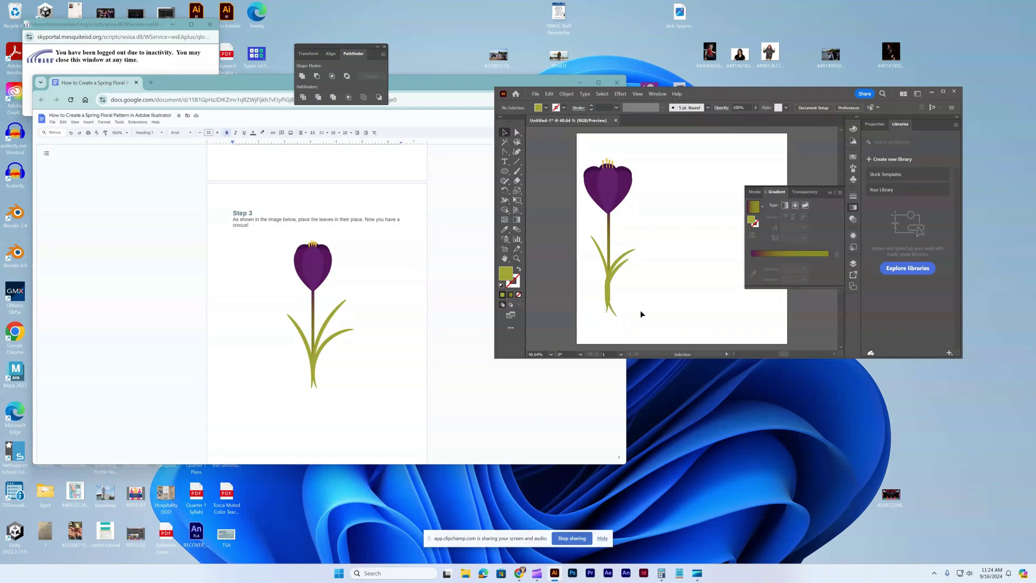
pyautogui.click(606, 312)
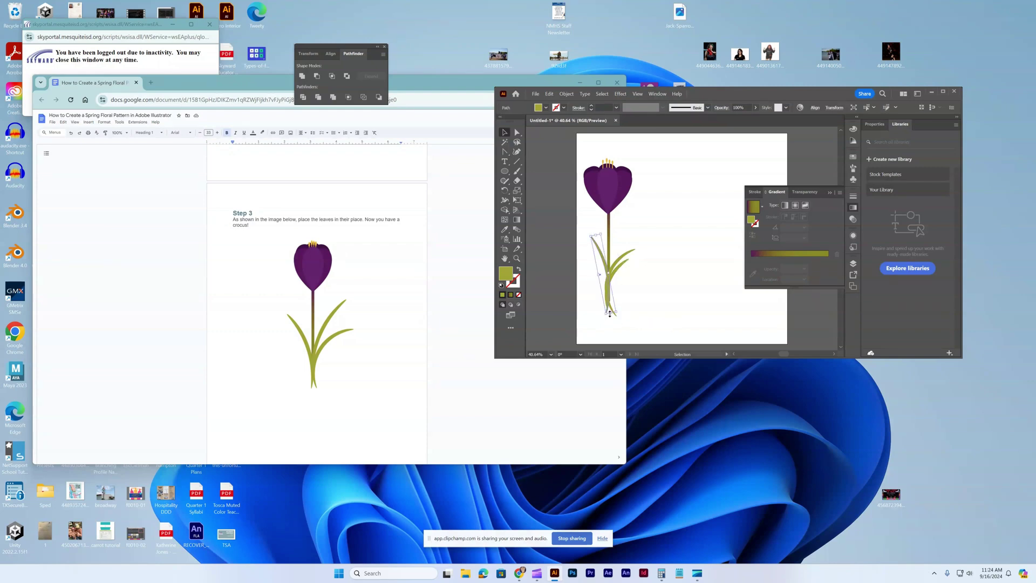
pyautogui.click(612, 311)
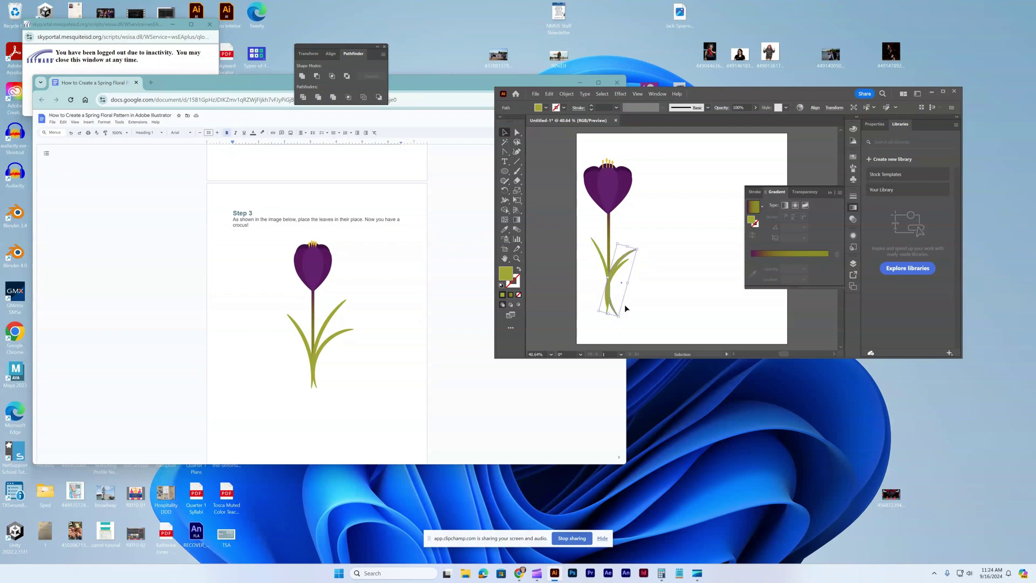
pyautogui.click(625, 308)
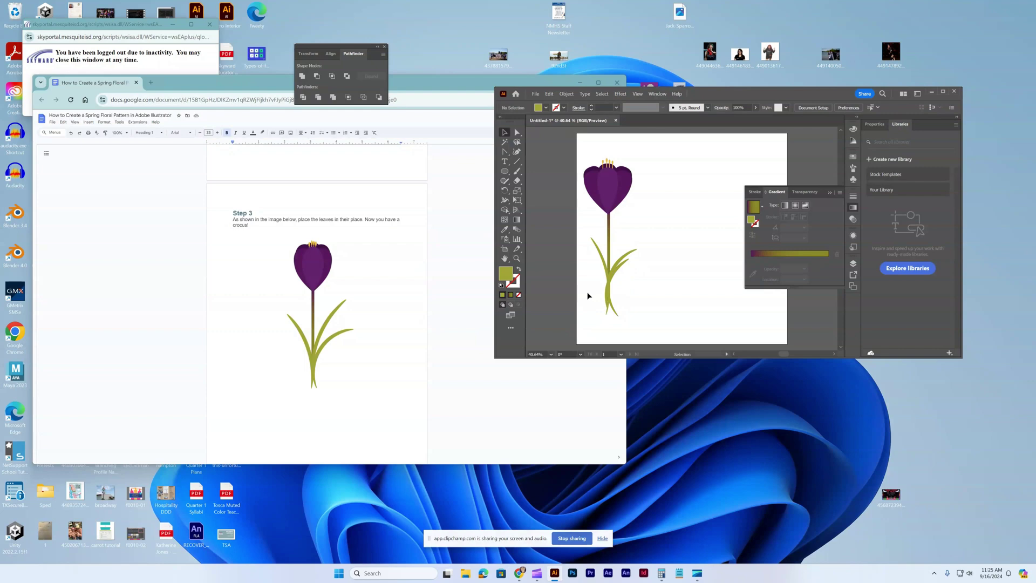
pyautogui.click(608, 298)
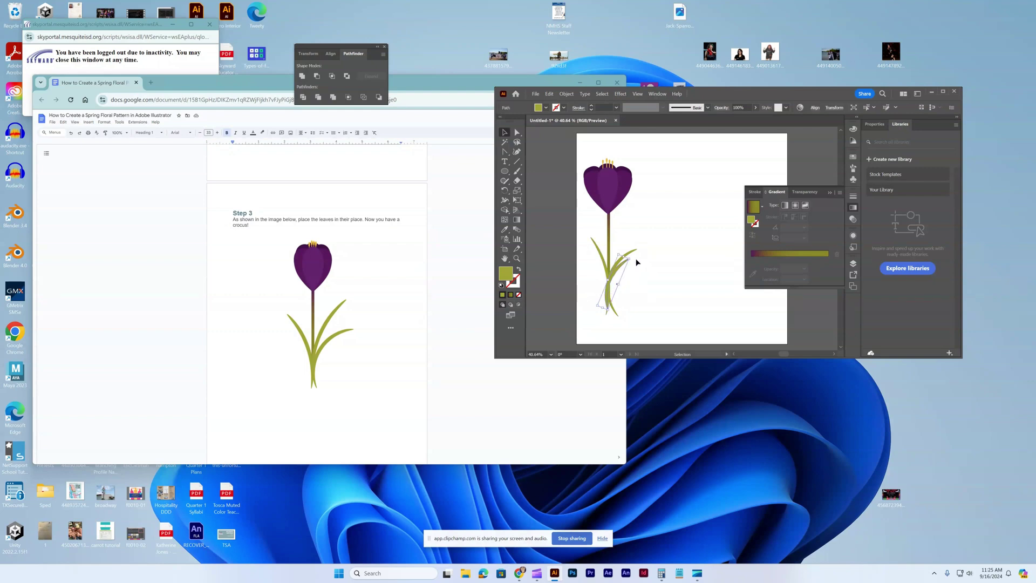
pyautogui.moveTo(631, 258)
pyautogui.mouseDown()
pyautogui.moveTo(652, 261)
pyautogui.moveTo(625, 261)
pyautogui.mouseUp()
# Scroll the tutorial down to Part 3, 'Create a Different Flower', Step 1.
pyautogui.click(633, 304)
pyautogui.scroll(-3, 453, 356)
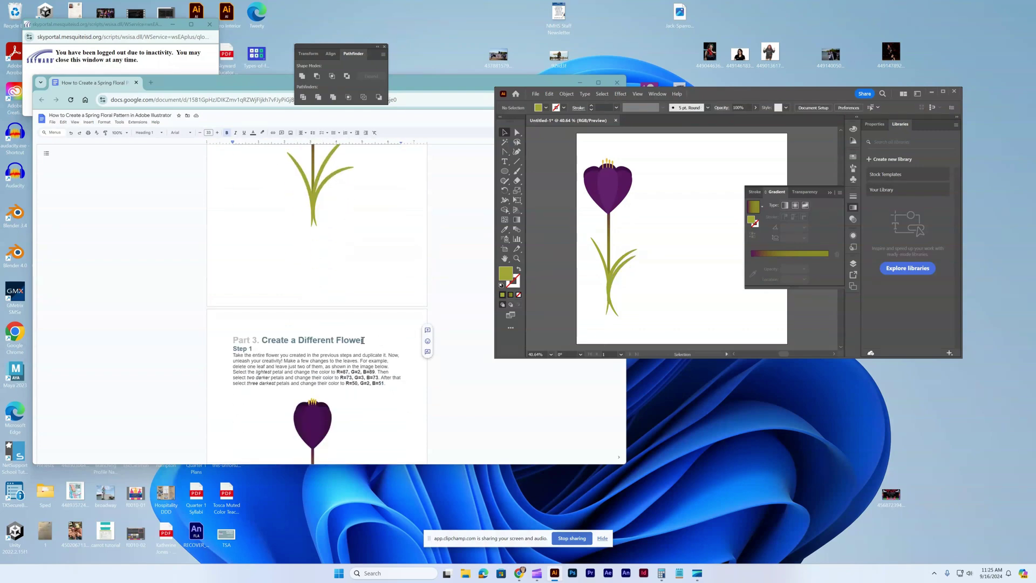
pyautogui.scroll(-3, 362, 341)
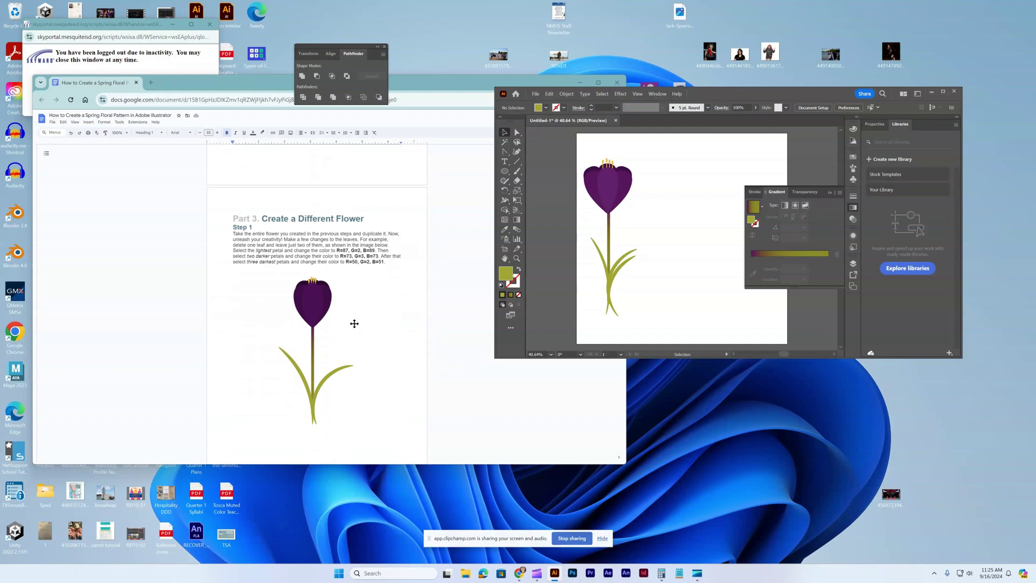
pyautogui.scroll(2, 354, 323)
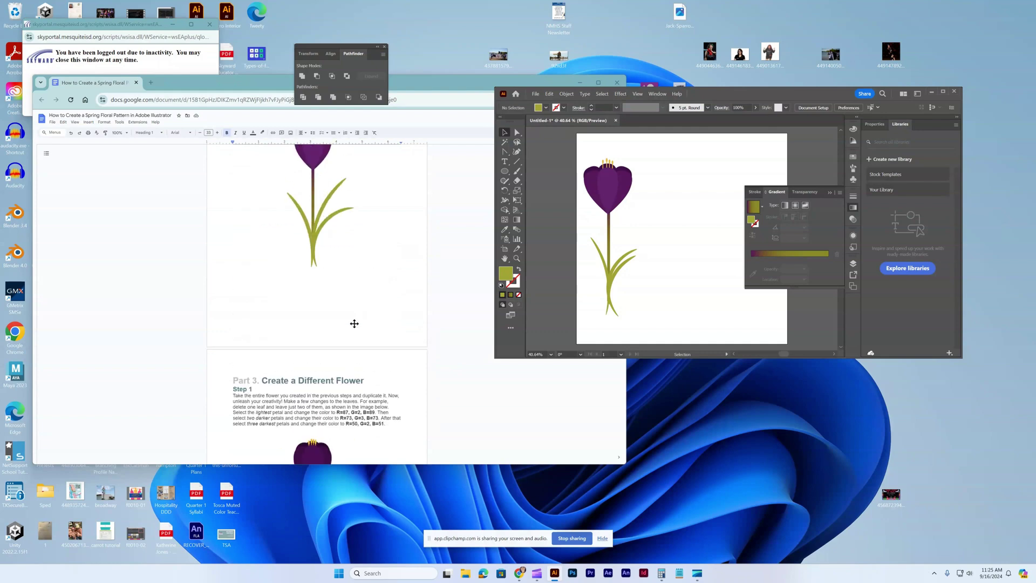
pyautogui.scroll(-3, 354, 323)
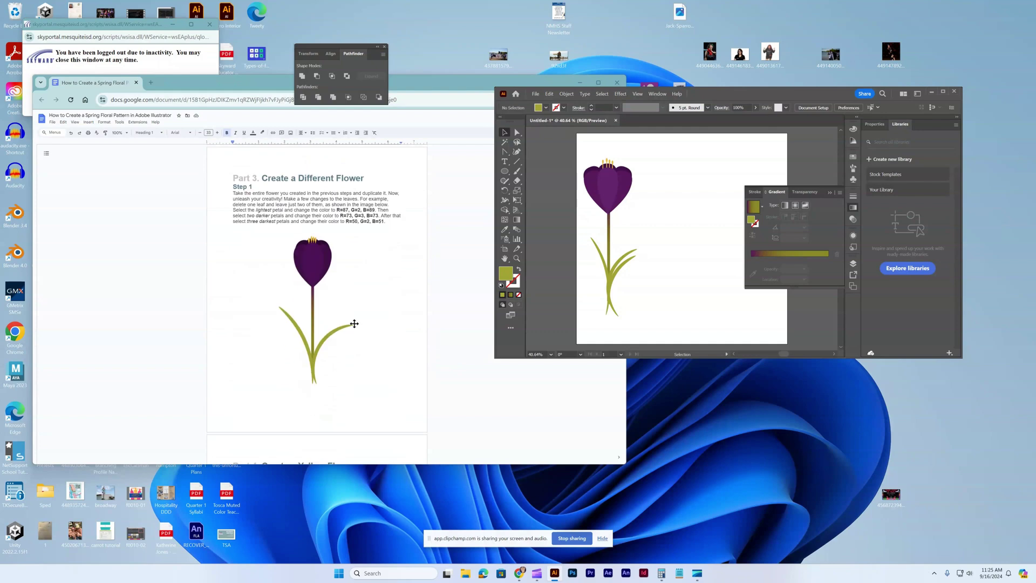
pyautogui.scroll(-5, 354, 323)
pyautogui.scroll(5, 354, 323)
# Copy and paste the whole crocus to make a duplicate beside it.
pyautogui.hotkey('ctrl', 'a')
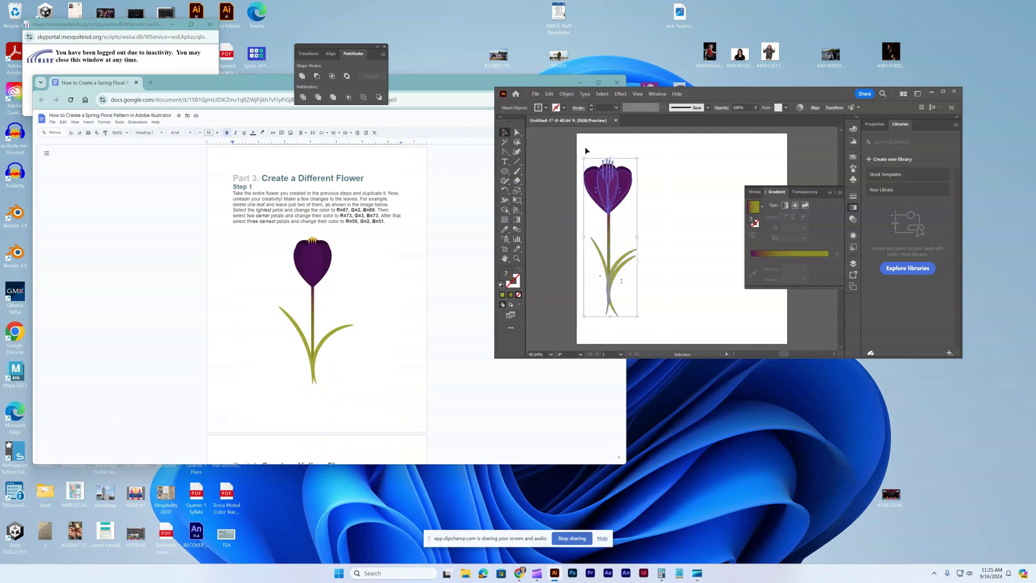
pyautogui.hotkey('ctrl', 'c')
pyautogui.hotkey('ctrl', 'v')
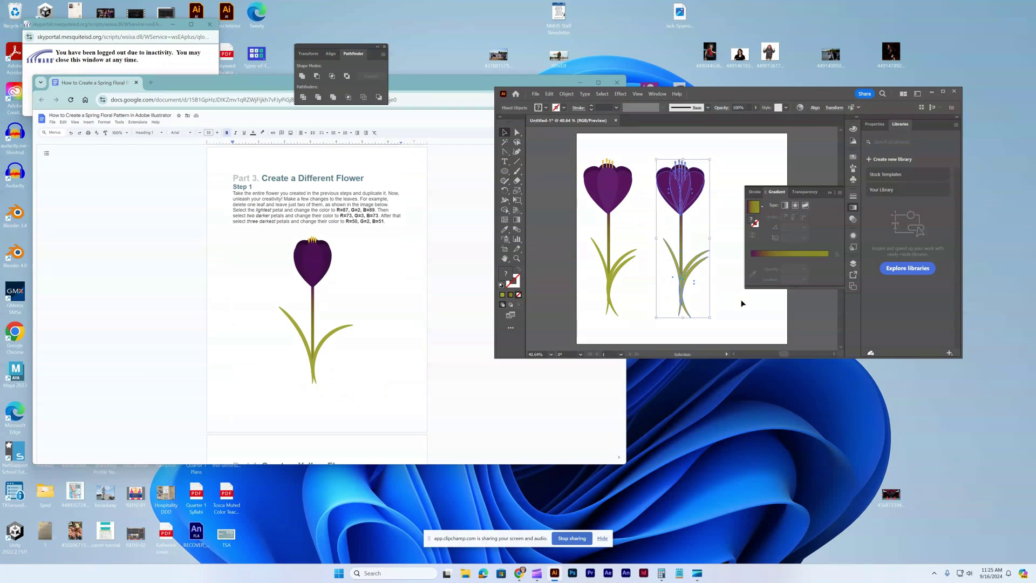
# Group the parts of the original left-hand crocus.
pyautogui.click(741, 304)
pyautogui.click(612, 306)
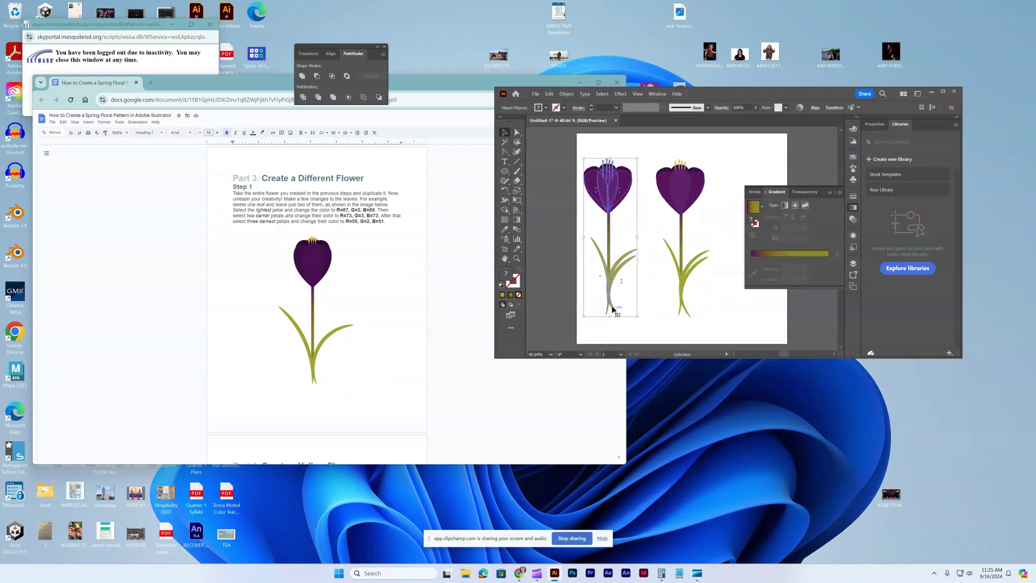
pyautogui.rightClick(612, 306)
pyautogui.click(647, 406)
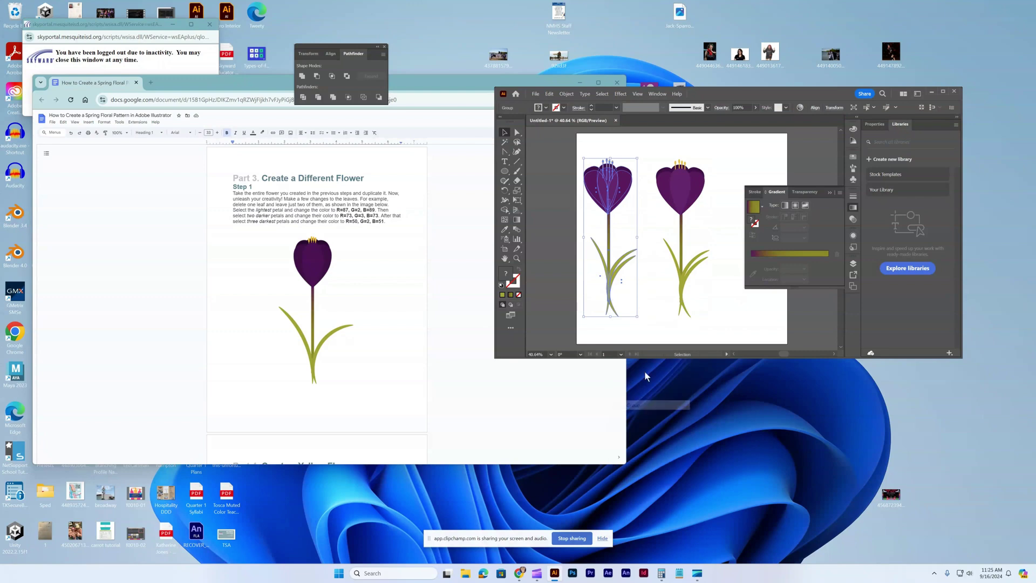
# Drag one leaf of the duplicate crocus to a new position on its stem.
pyautogui.click(660, 217)
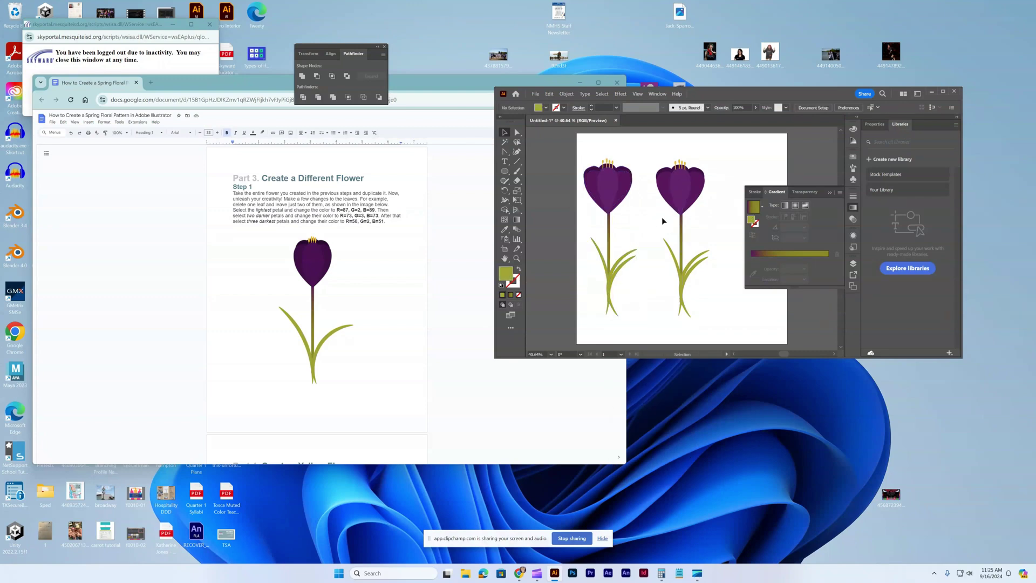
pyautogui.click(700, 266)
pyautogui.click(699, 267)
pyautogui.click(693, 257)
pyautogui.moveTo(675, 261); pyautogui.dragTo(692, 263)
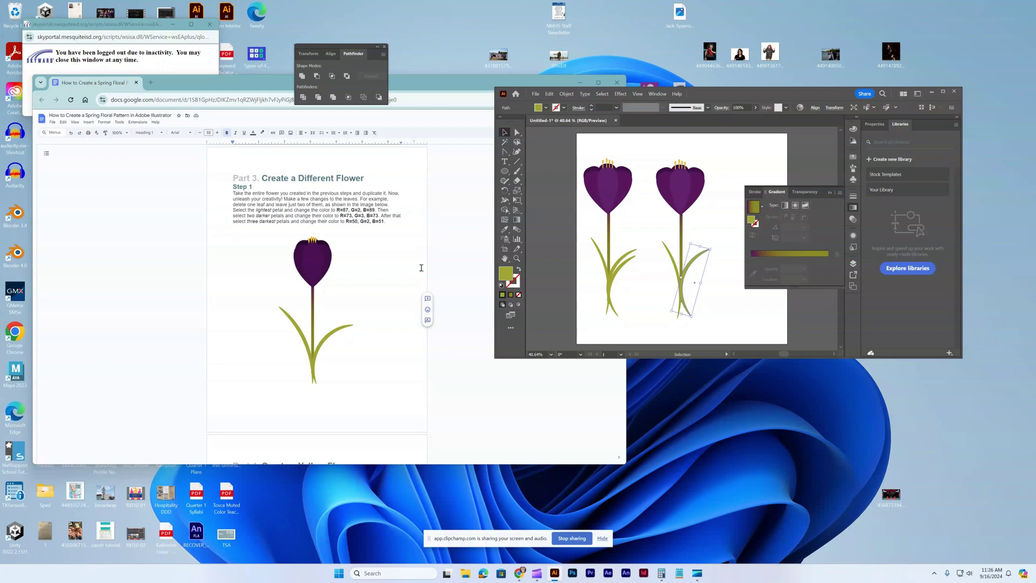
# Fill the duplicate's centre petal with purple R87, G2, B89.
pyautogui.click(665, 204)
pyautogui.doubleClick(505, 273)
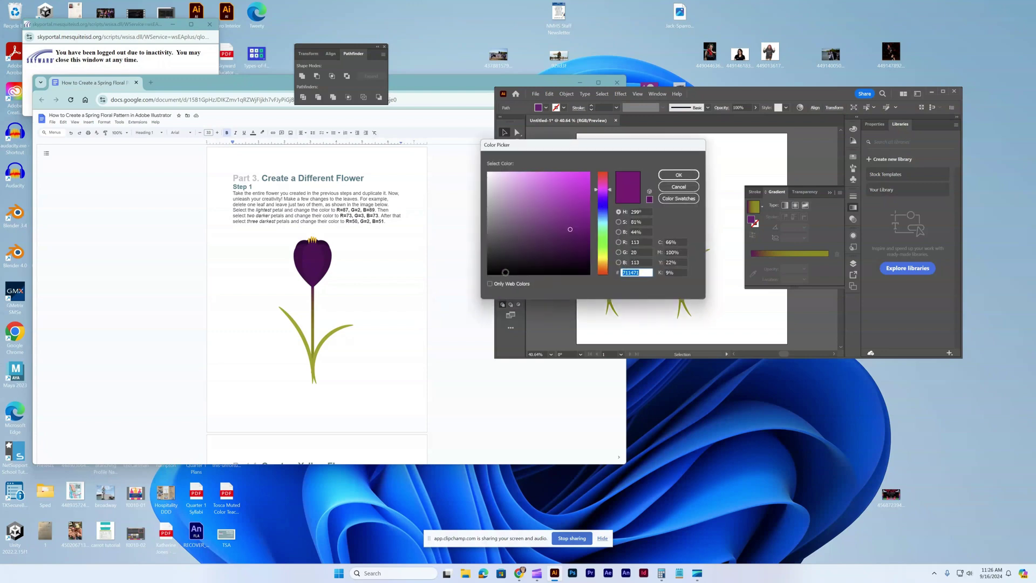
pyautogui.doubleClick(632, 242)
pyautogui.write('87')
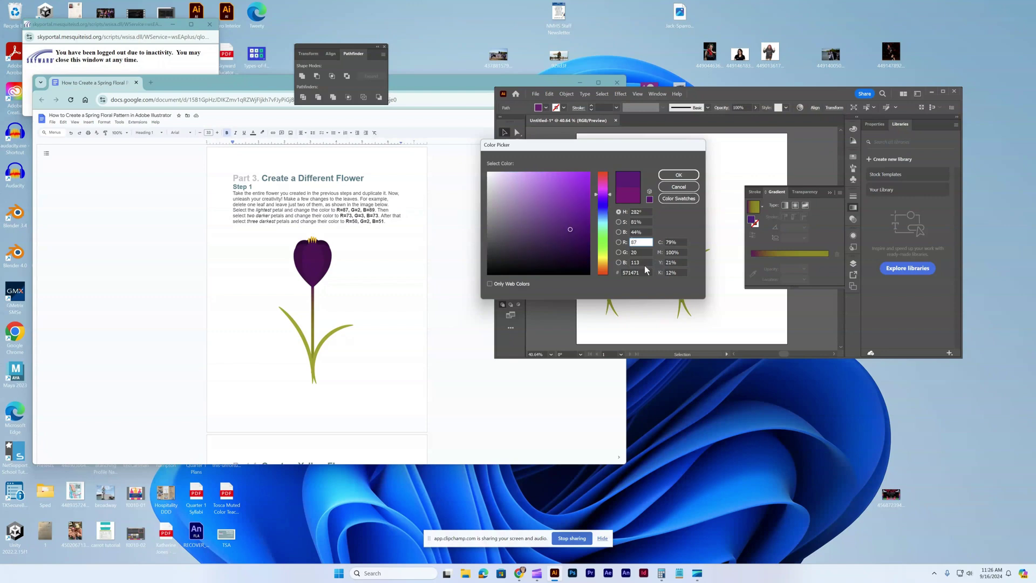
pyautogui.doubleClick(637, 252)
pyautogui.write('2')
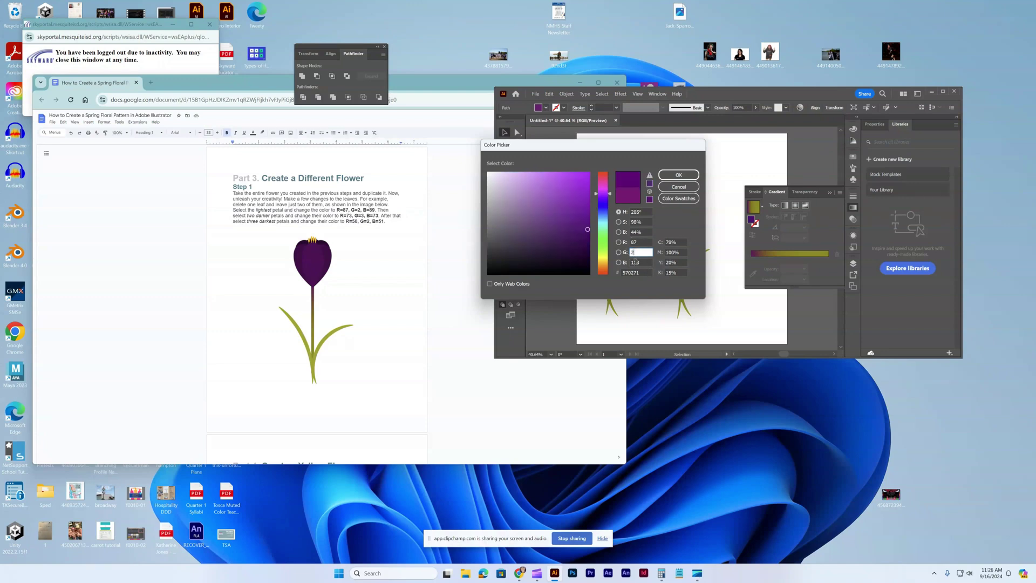
pyautogui.doubleClick(627, 262)
pyautogui.write('9')
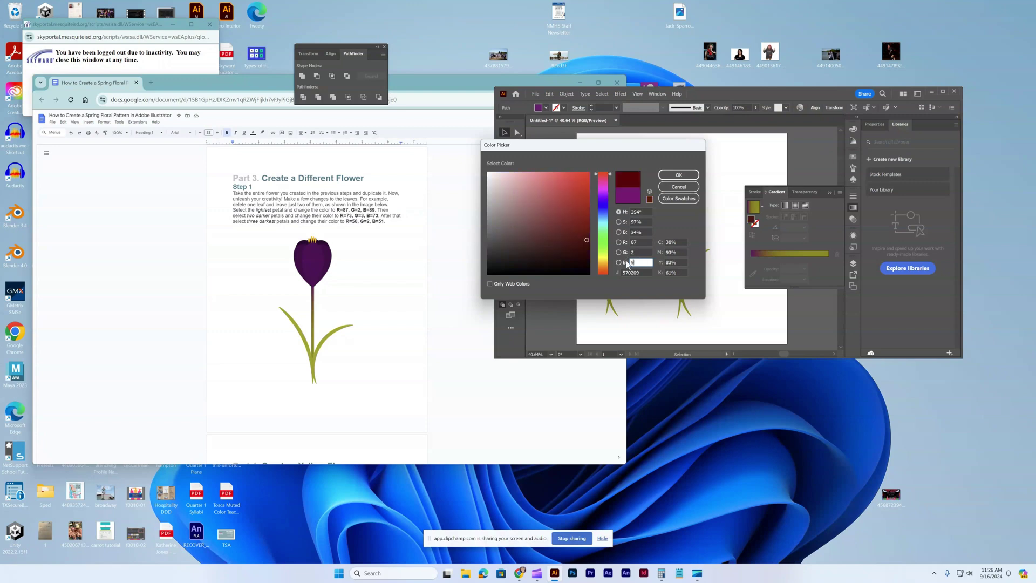
pyautogui.write('8')
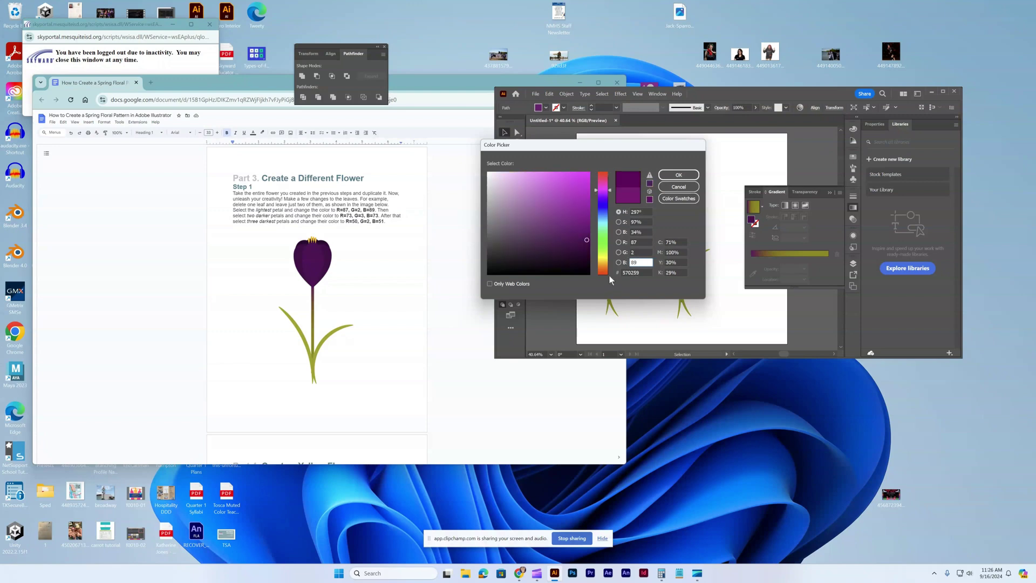
pyautogui.click(681, 175)
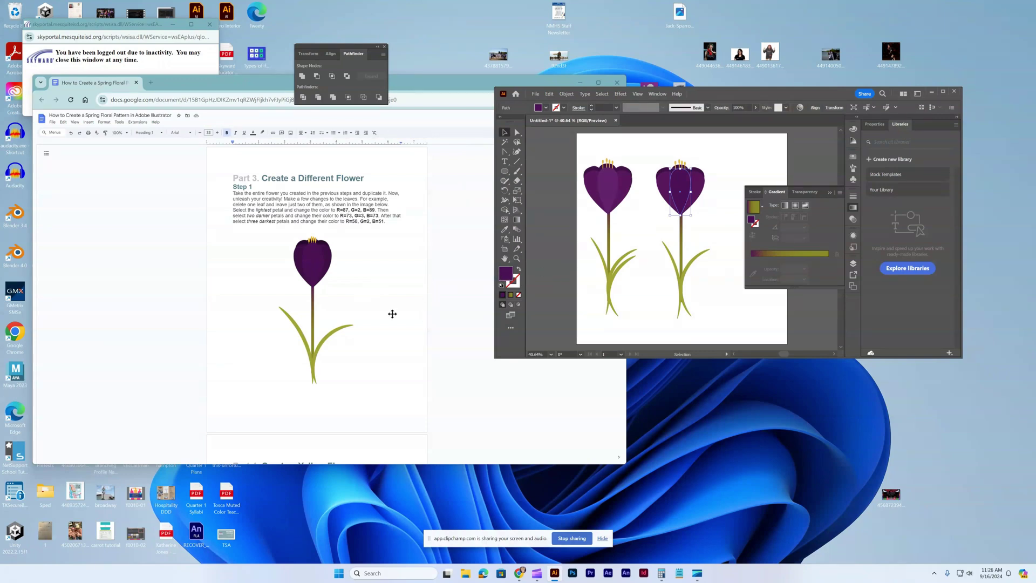
# Recheck the petal's fill colour and select another petal of the duplicate.
pyautogui.doubleClick(504, 274)
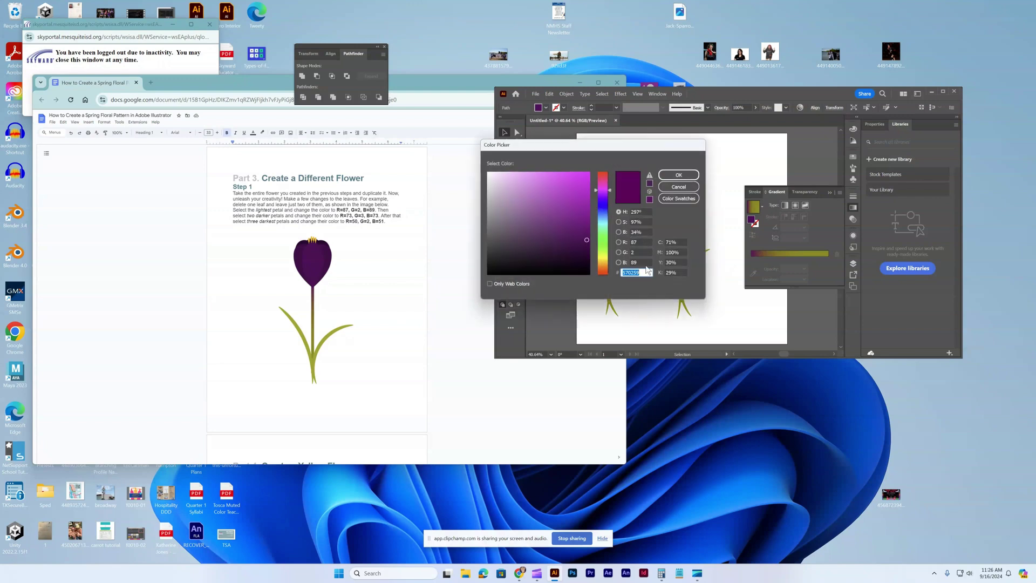
pyautogui.click(678, 175)
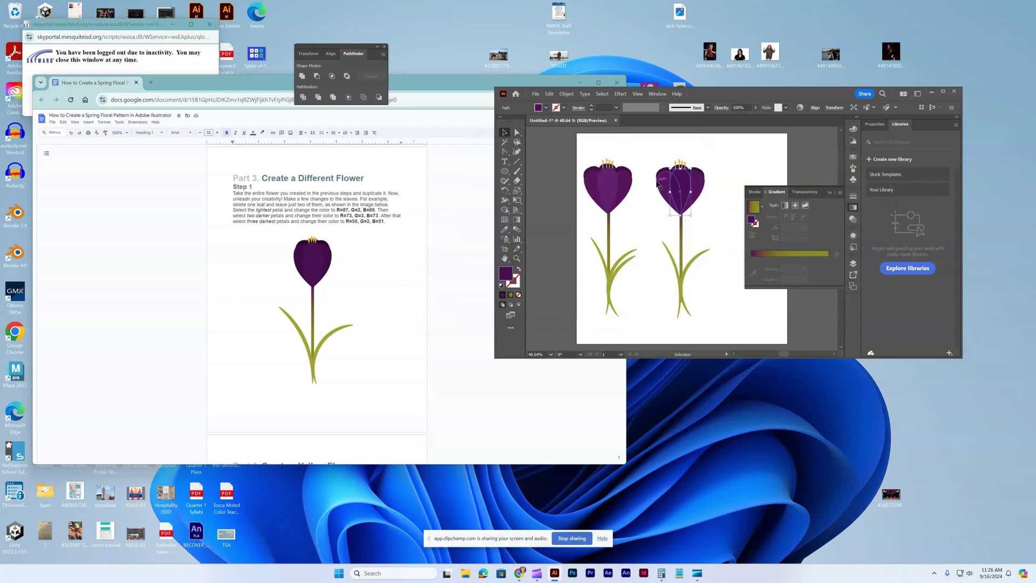
pyautogui.click(693, 184)
# Fill two petals of the duplicate with dark purple R73, G3, B73.
pyautogui.keyDown('shift'); pyautogui.click(694, 185); pyautogui.keyUp('shift')
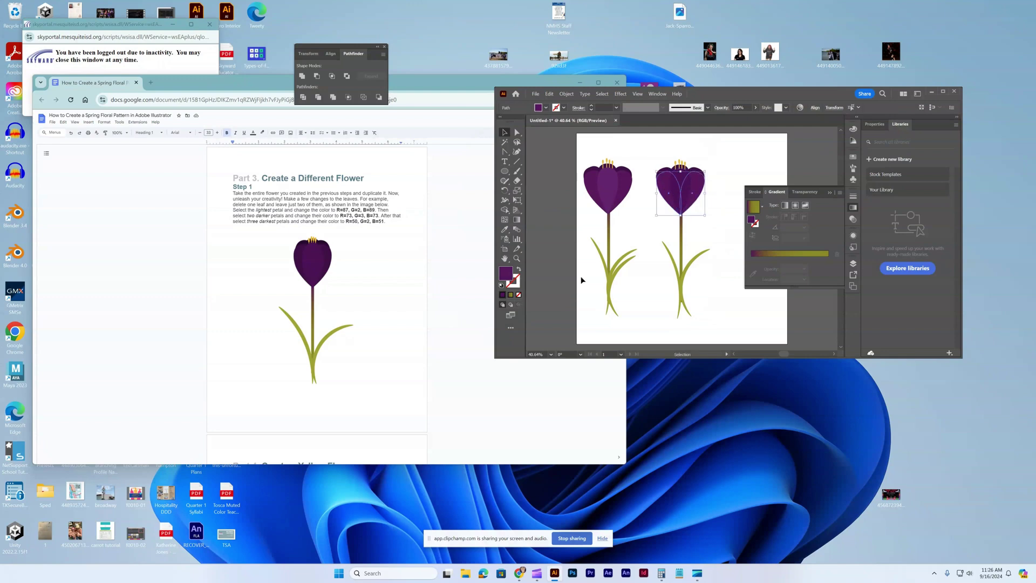
pyautogui.doubleClick(503, 273)
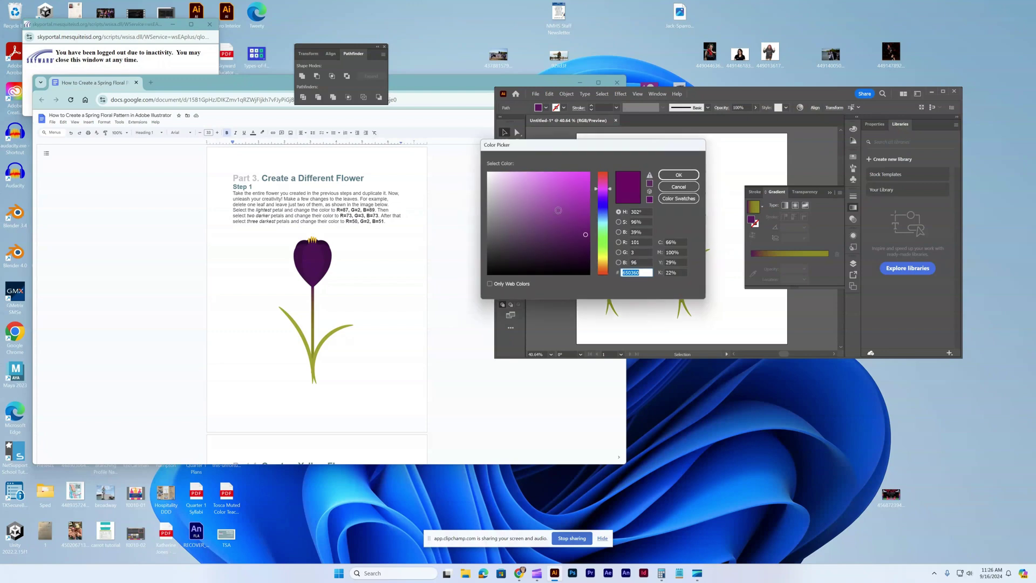
pyautogui.click(634, 241)
pyautogui.write('7')
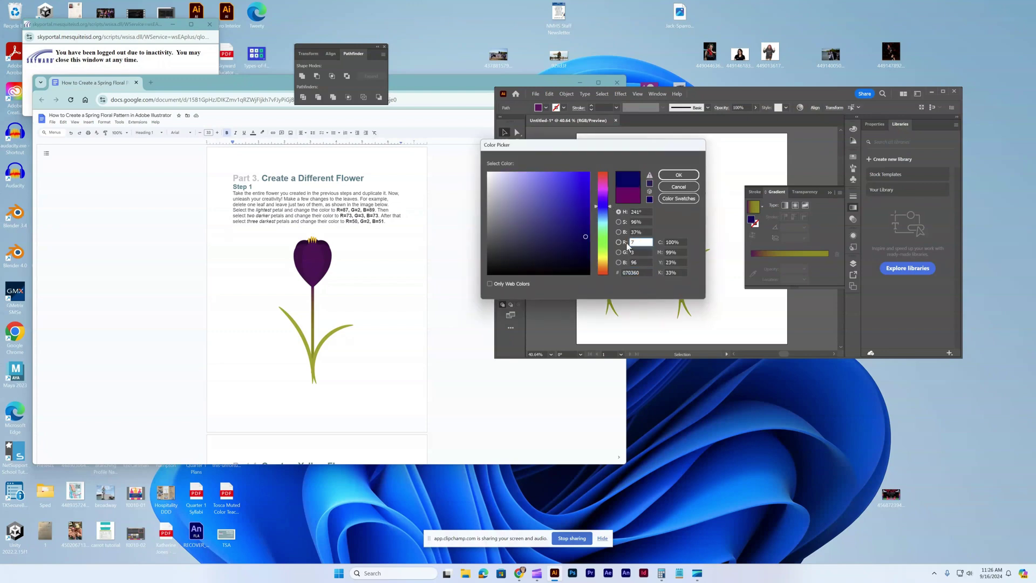
pyautogui.write('3')
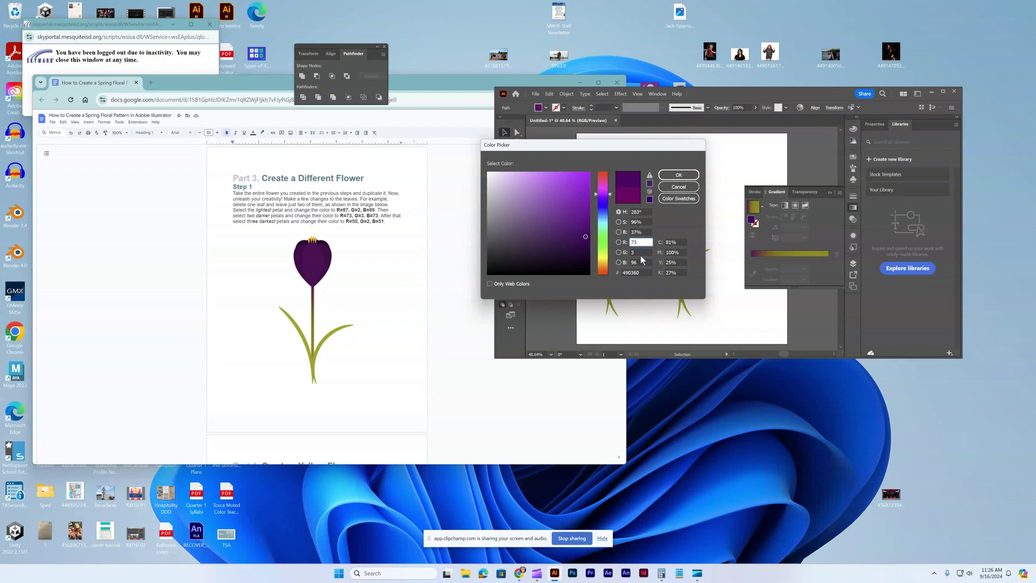
pyautogui.press('Tab')
pyautogui.press('Tab')
pyautogui.write('73')
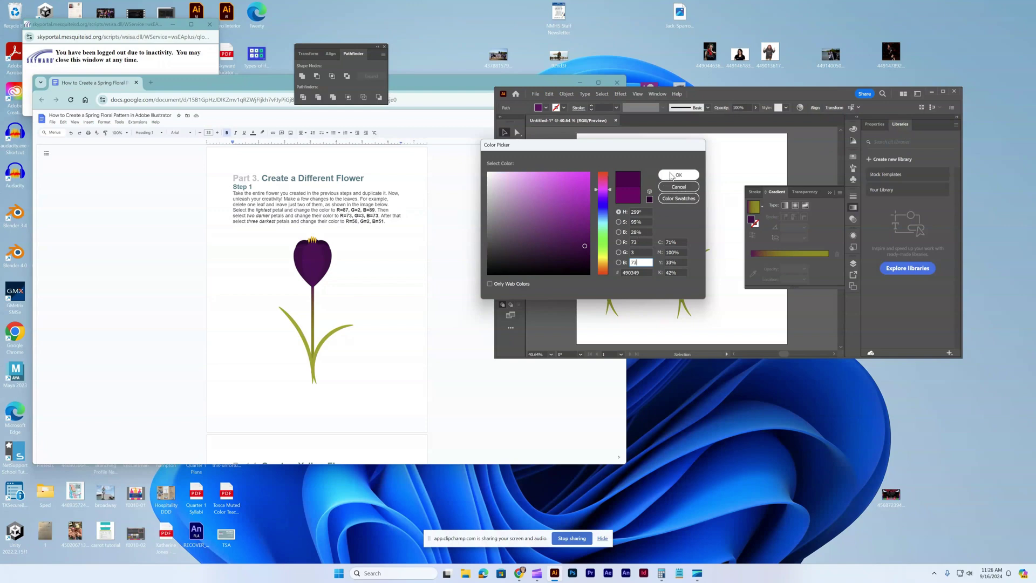
pyautogui.click(678, 175)
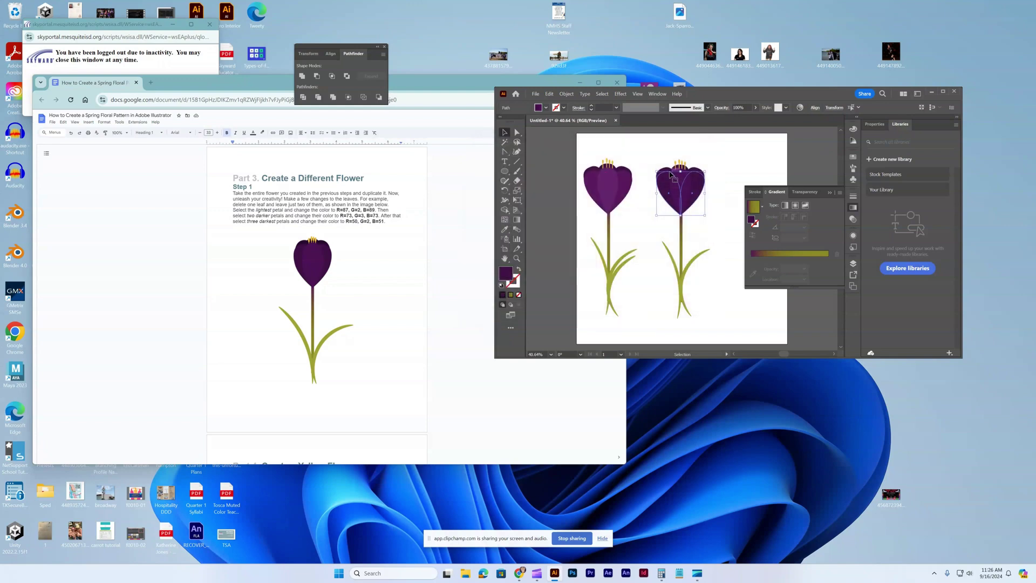
# Select the three darker inner petals of the right crocus together.
pyautogui.click(710, 170)
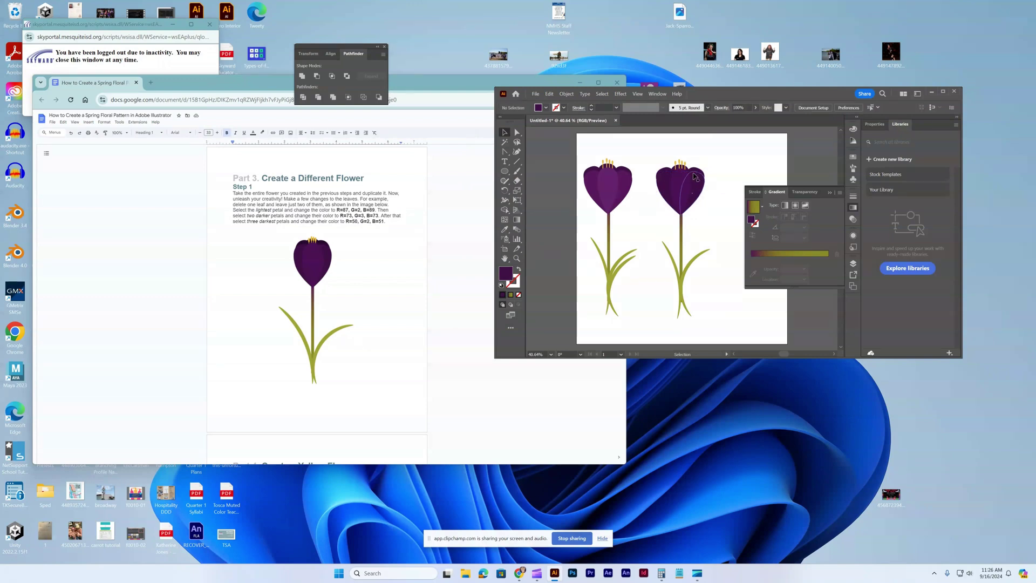
pyautogui.click(698, 173)
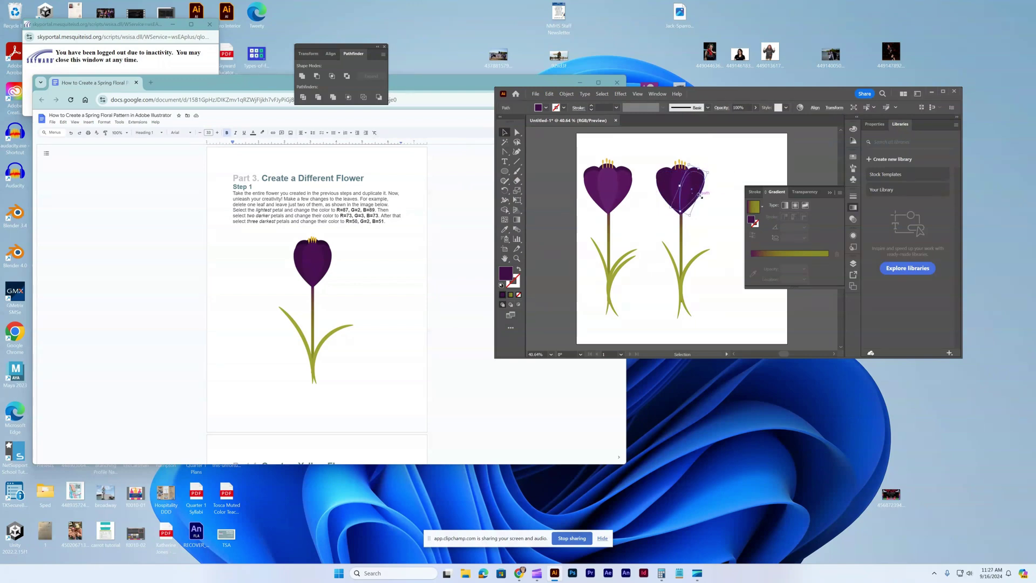
pyautogui.click(704, 191)
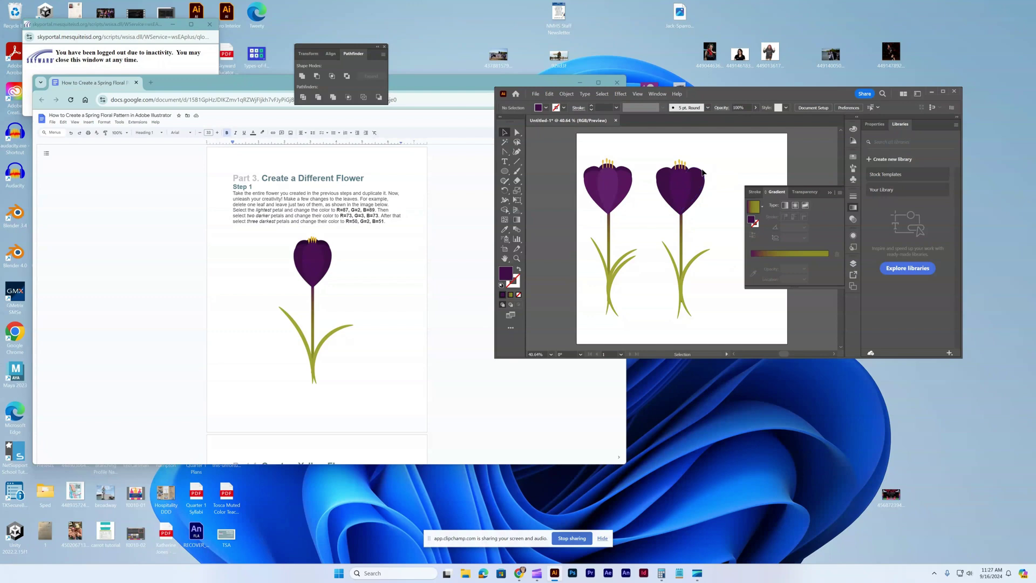
pyautogui.click(702, 172)
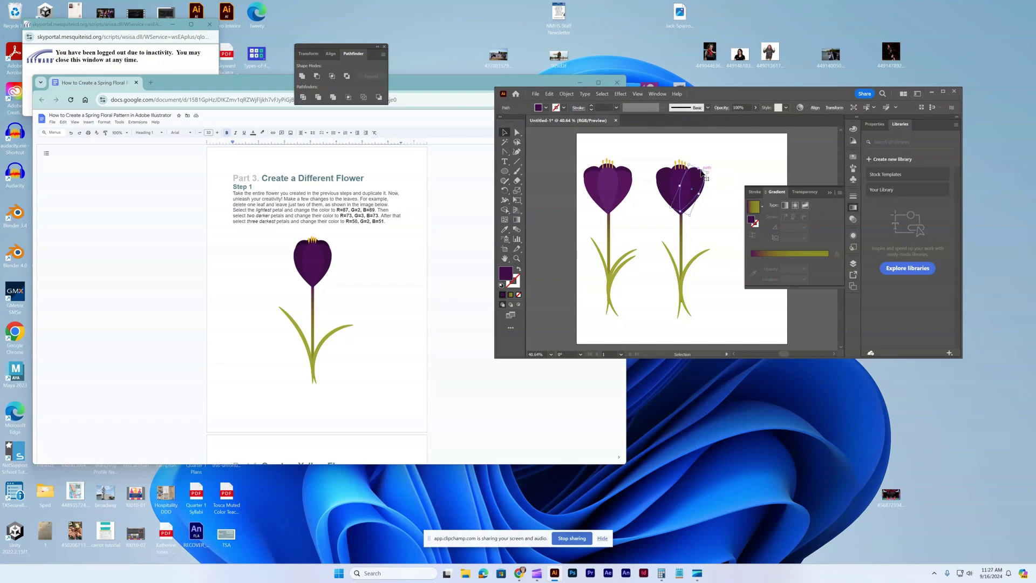
pyautogui.keyDown('shift'); pyautogui.click(680, 168); pyautogui.keyUp('shift')
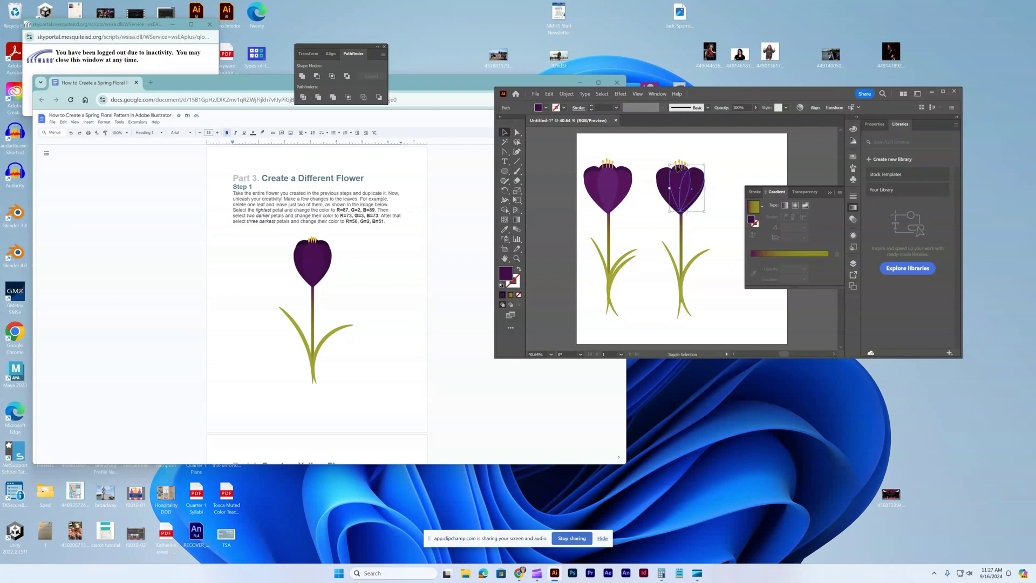
pyautogui.keyDown('shift'); pyautogui.click(663, 171); pyautogui.keyUp('shift')
# Fill the right crocus's remaining dark inner petals with deep purple R50 G2 B51, then deselect.
pyautogui.keyDown('shift'); pyautogui.click(683, 186); pyautogui.keyUp('shift')
pyautogui.doubleClick(506, 274)
pyautogui.doubleClick(633, 242)
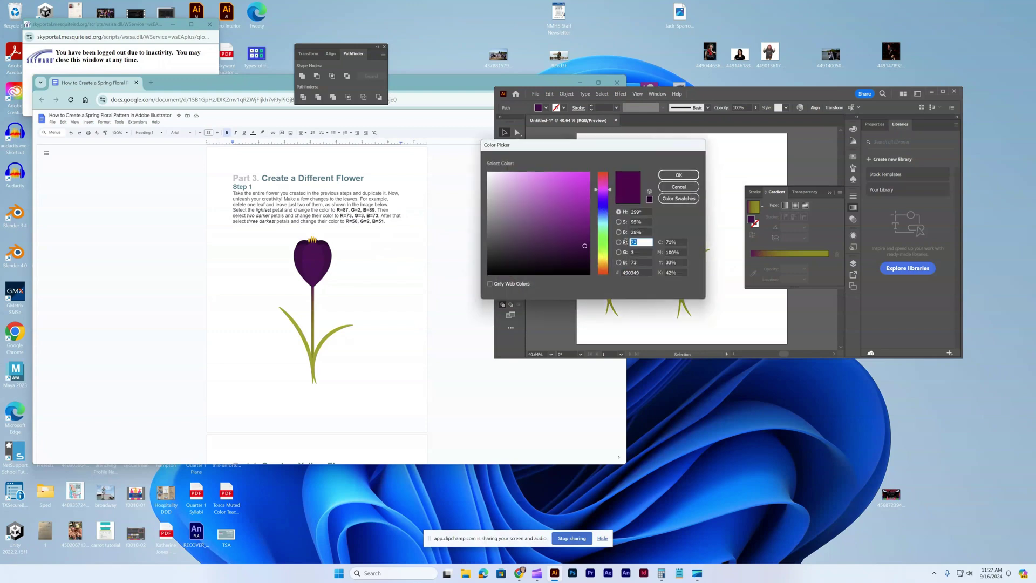
pyautogui.write('50')
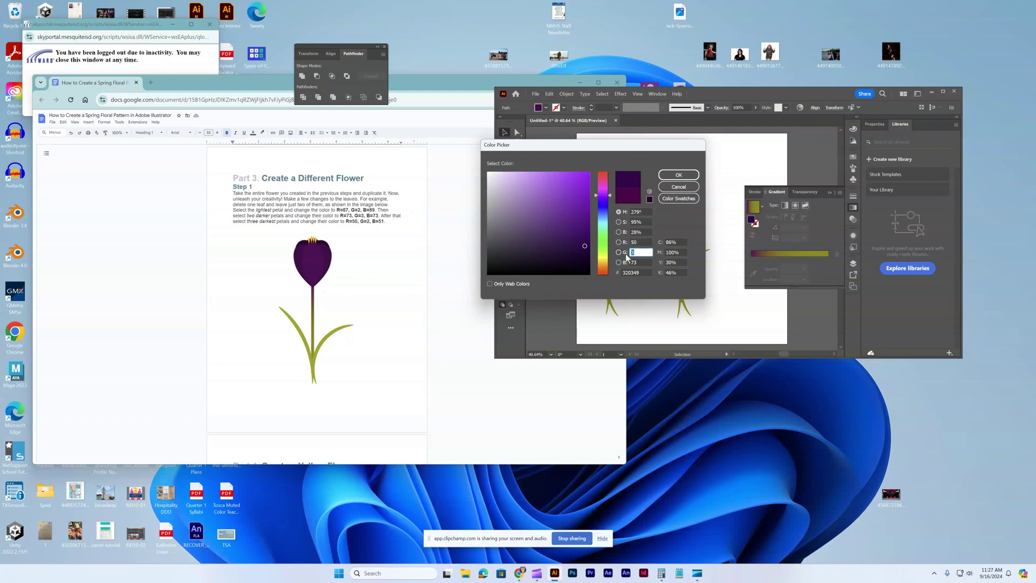
pyautogui.write('2')
pyautogui.click(631, 264)
pyautogui.write('51')
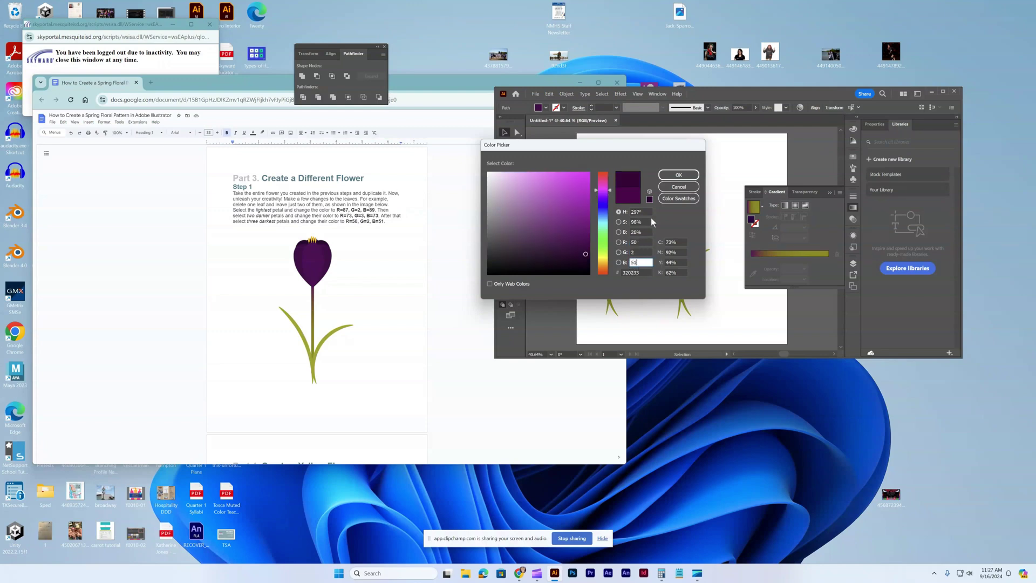
pyautogui.click(678, 176)
pyautogui.click(717, 228)
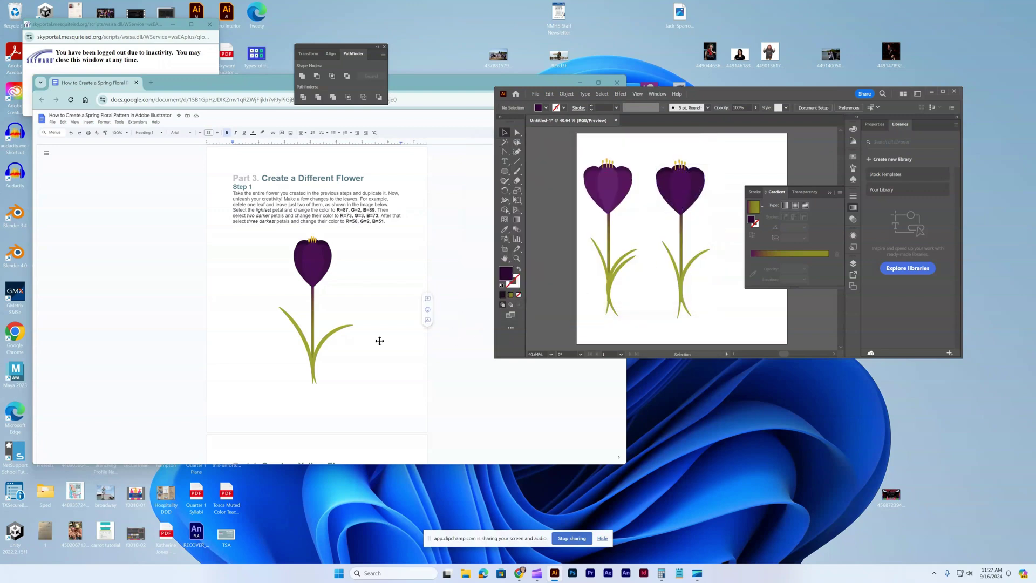
# Nudge the right crocus's stem slightly upward into place.
pyautogui.scroll(-5, 378, 338)
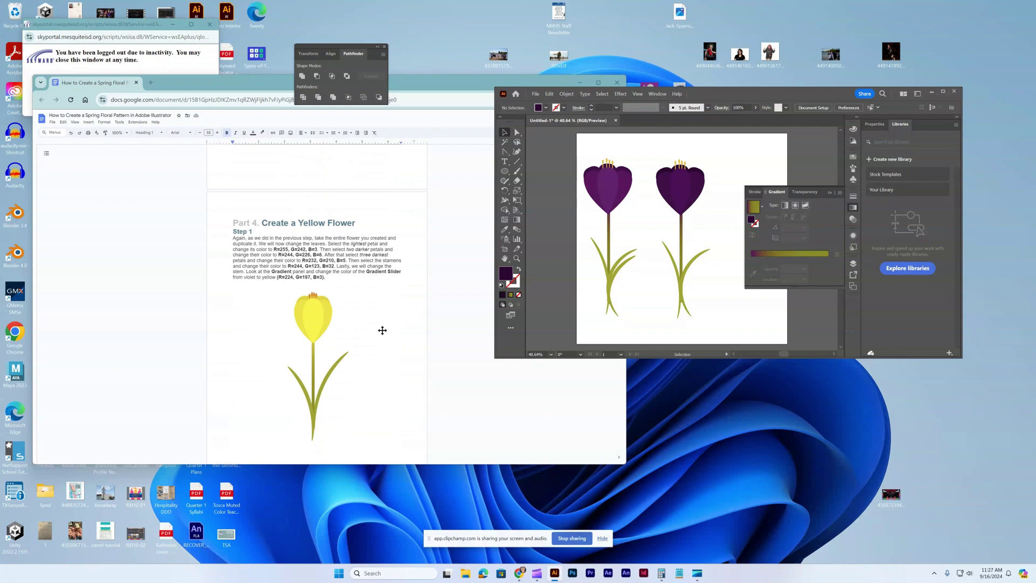
pyautogui.scroll(-1, 382, 329)
pyautogui.moveTo(681, 293)
pyautogui.mouseDown()
pyautogui.moveTo(678, 273)
pyautogui.moveTo(687, 276)
pyautogui.mouseUp()
pyautogui.click(714, 307)
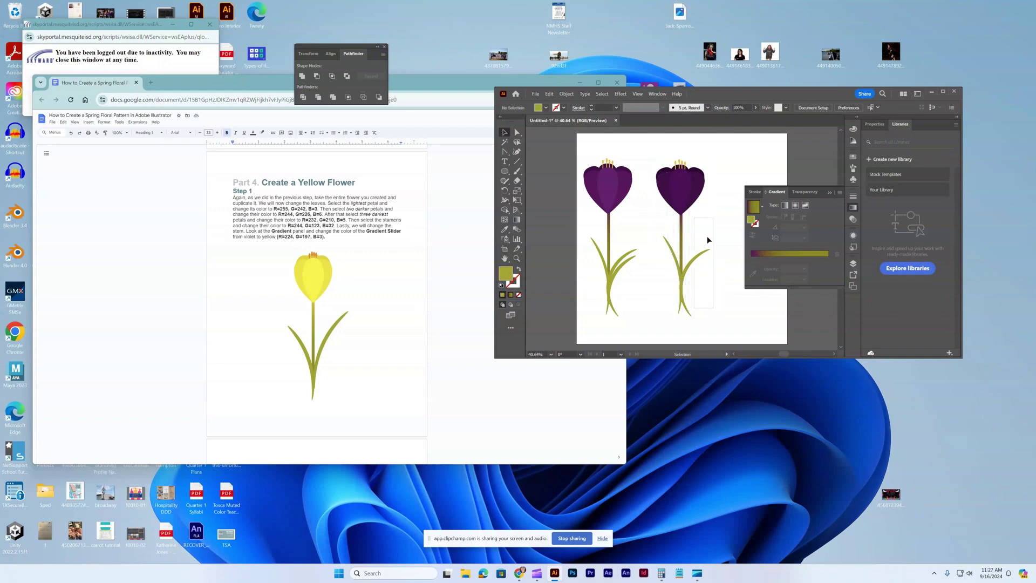
# Copy the whole right crocus to its right as a third flower.
pyautogui.moveTo(723, 263); pyautogui.dragTo(708, 253)
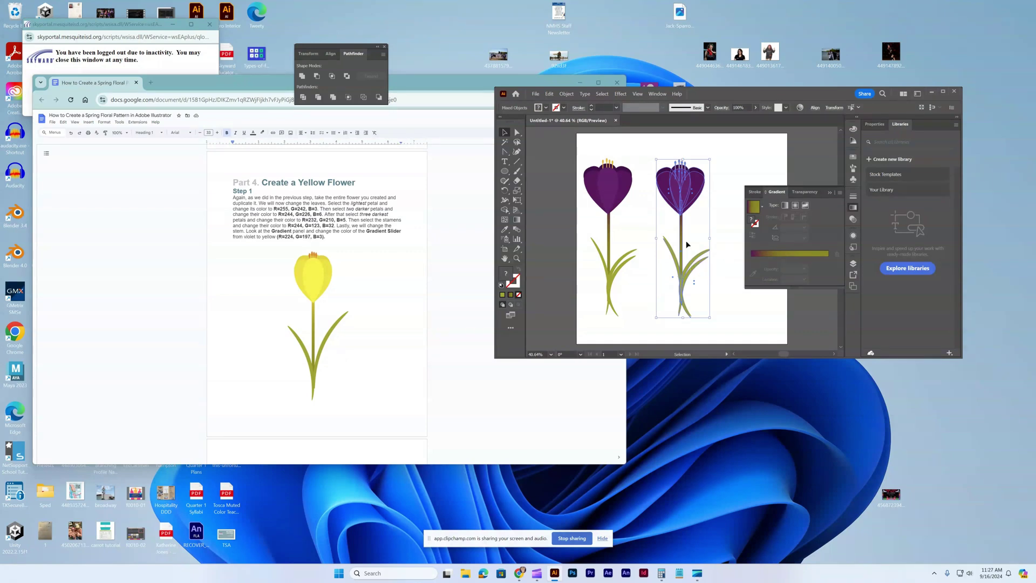
pyautogui.moveTo(696, 197); pyautogui.dragTo(766, 190)
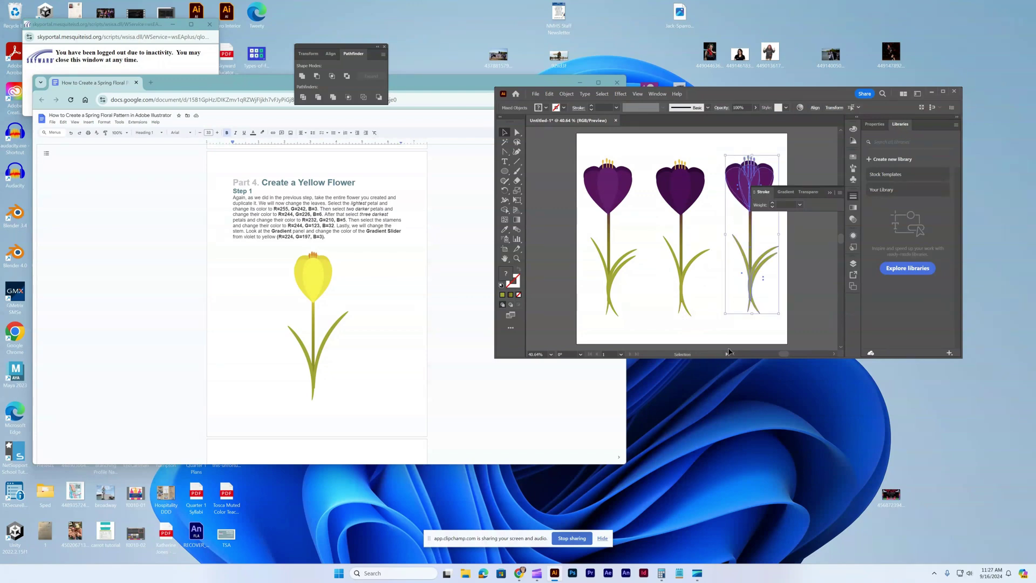
pyautogui.click(834, 354)
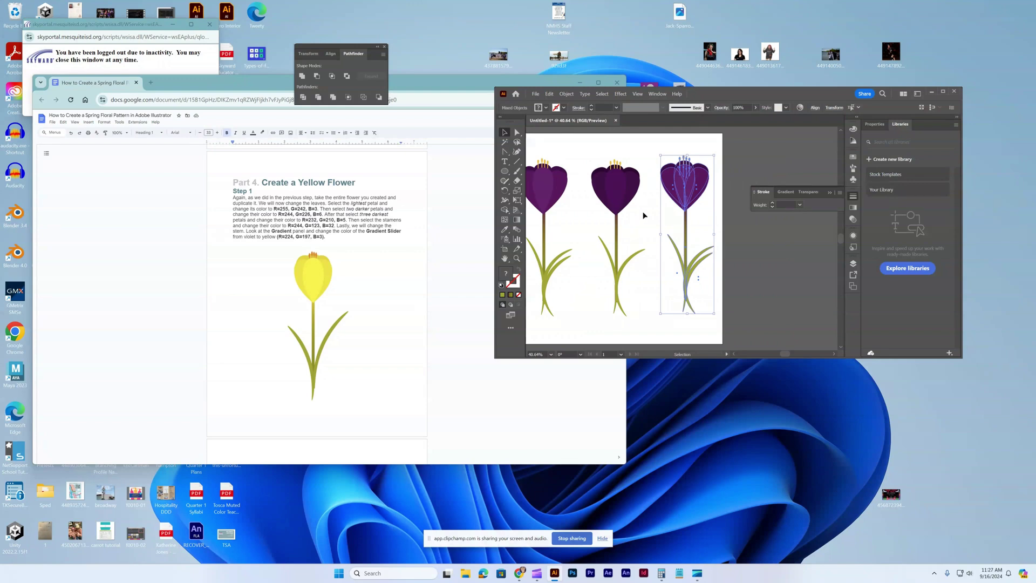
pyautogui.click(655, 320)
pyautogui.click(685, 242)
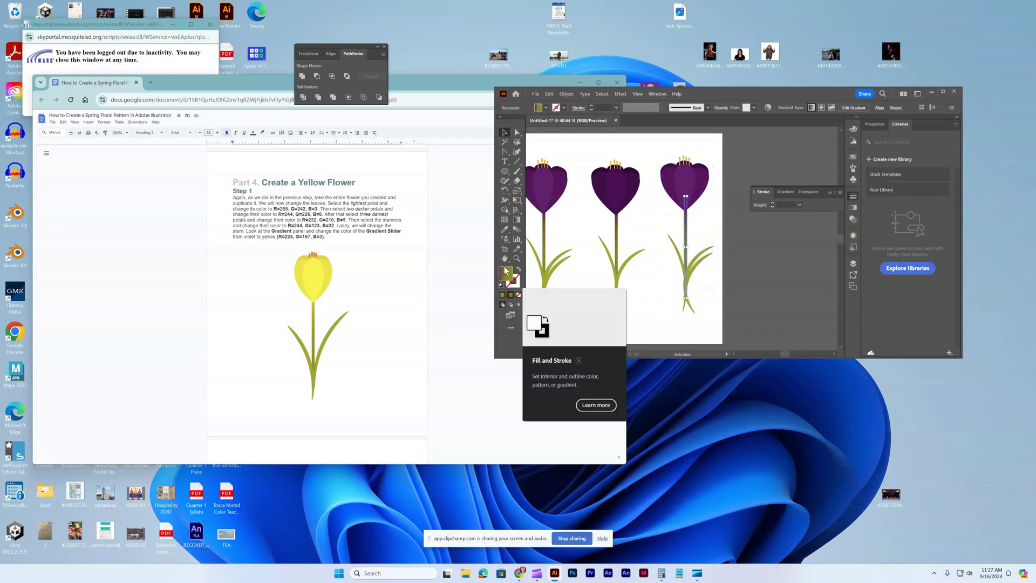
# Fill the third crocus's middle petal yellow R255 G242 B3, then select its two side petals.
pyautogui.click(684, 192)
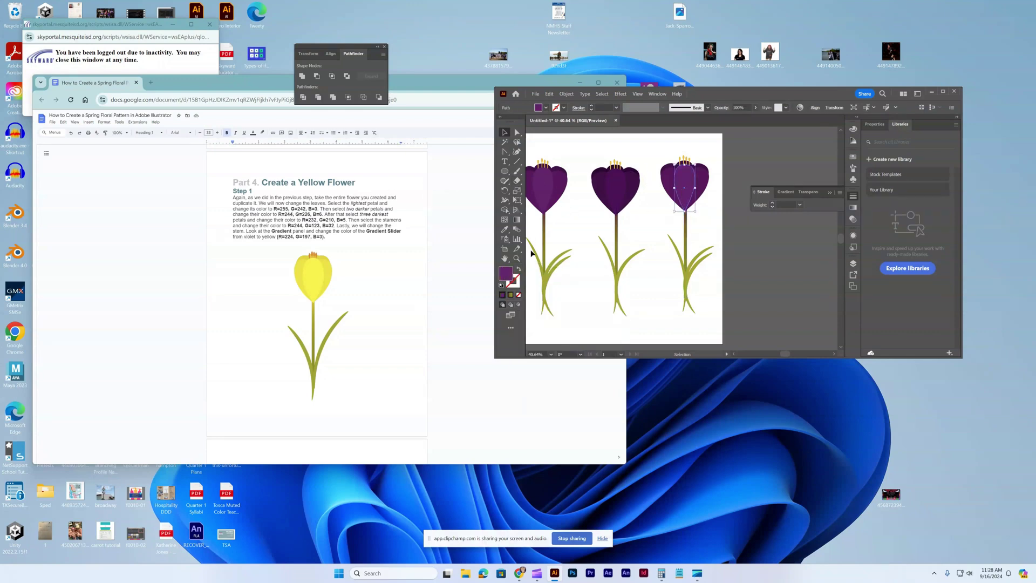
pyautogui.doubleClick(511, 272)
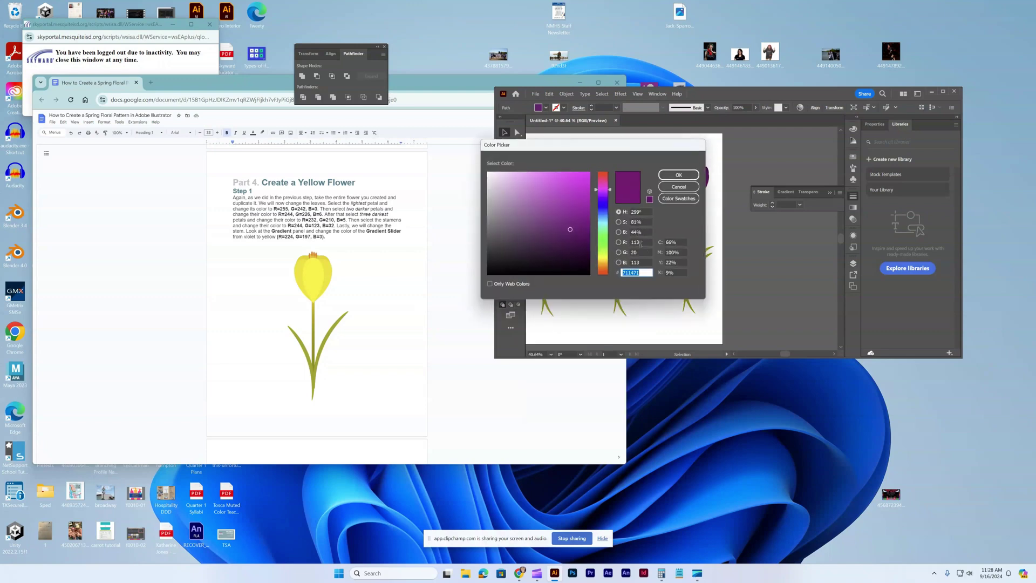
pyautogui.click(630, 242)
pyautogui.write('255')
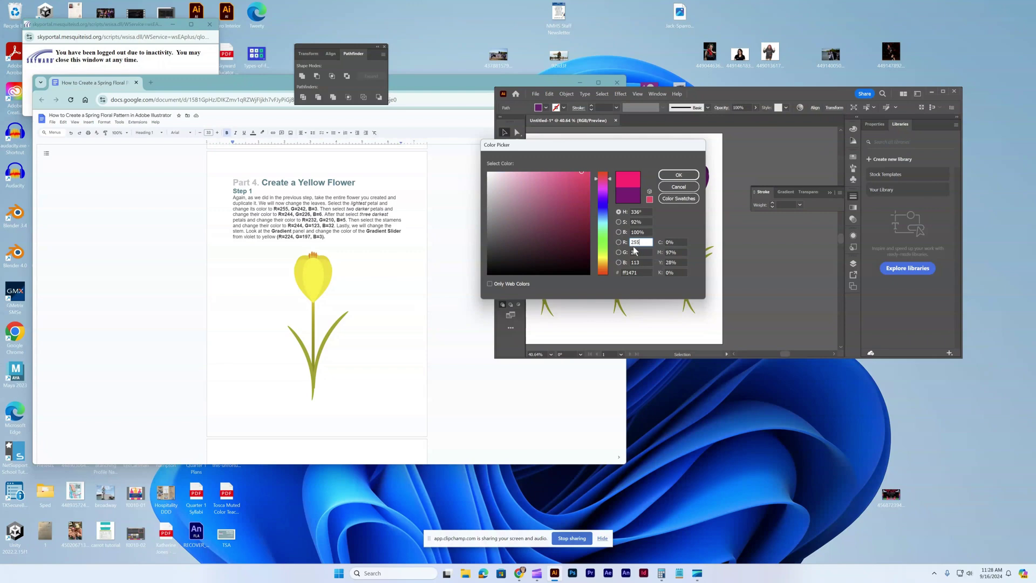
pyautogui.click(634, 252)
pyautogui.write('242')
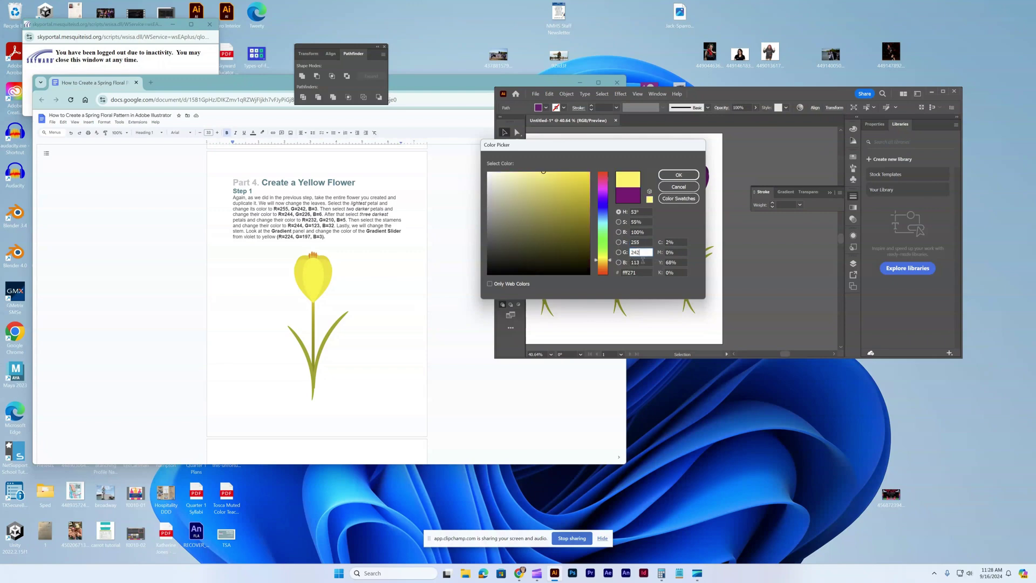
pyautogui.click(642, 262)
pyautogui.write('3')
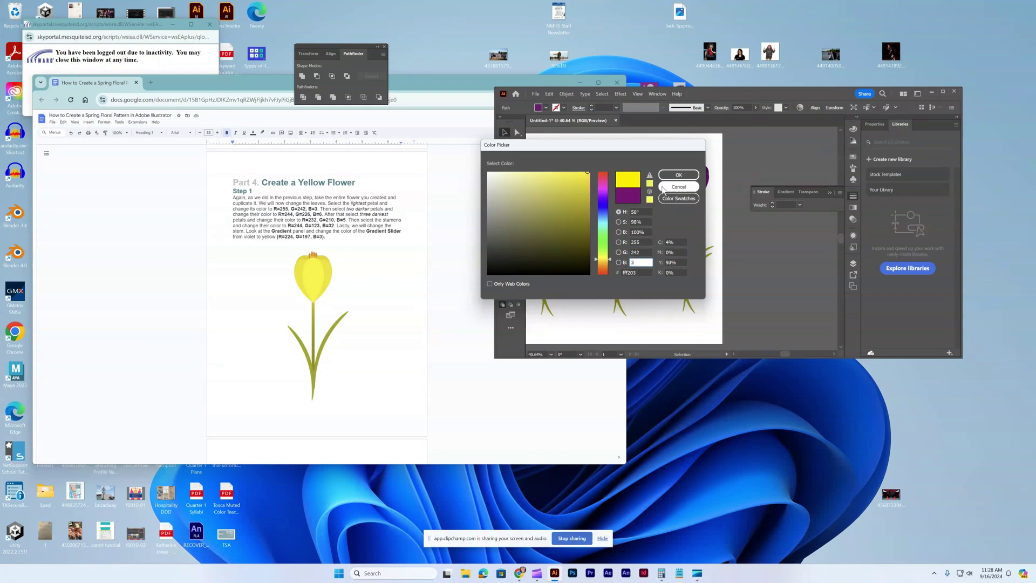
pyautogui.click(668, 176)
pyautogui.click(668, 177)
pyautogui.keyDown('shift'); pyautogui.click(701, 182); pyautogui.keyUp('shift')
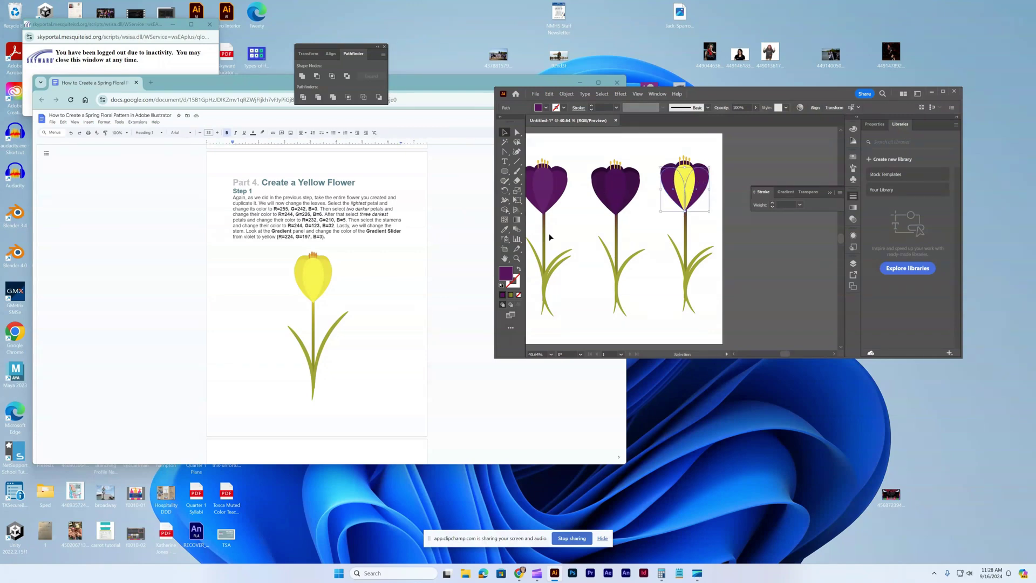
# Fill the side petals yellow R244 G226 B6.
pyautogui.doubleClick(506, 273)
pyautogui.doubleClick(634, 242)
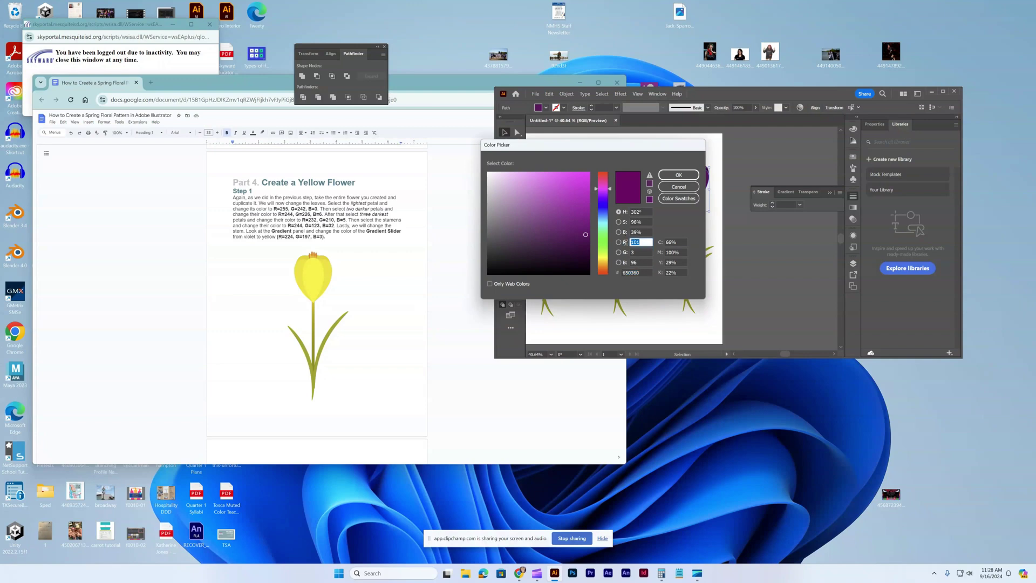
pyautogui.write('244')
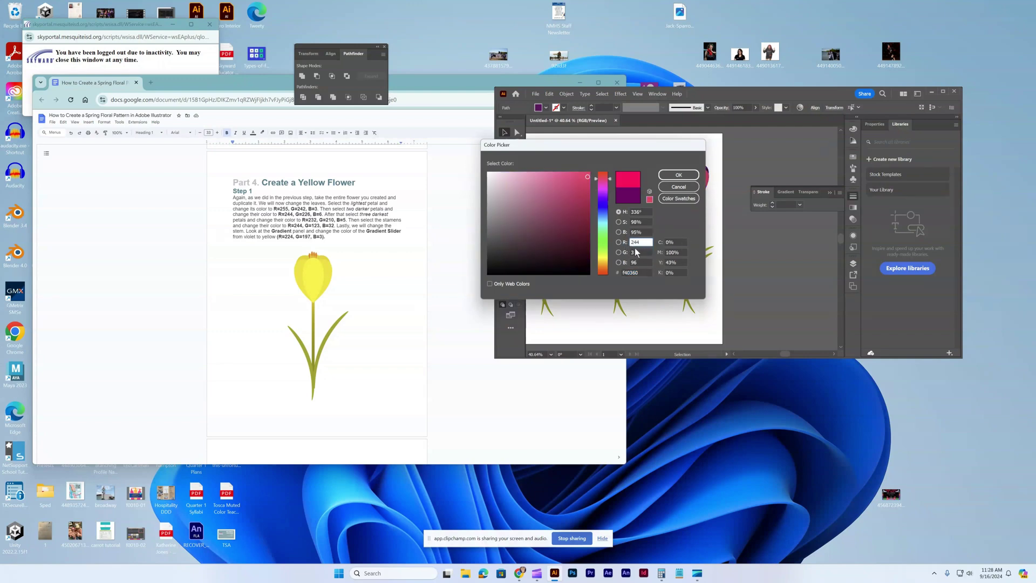
pyautogui.doubleClick(634, 252)
pyautogui.write('226')
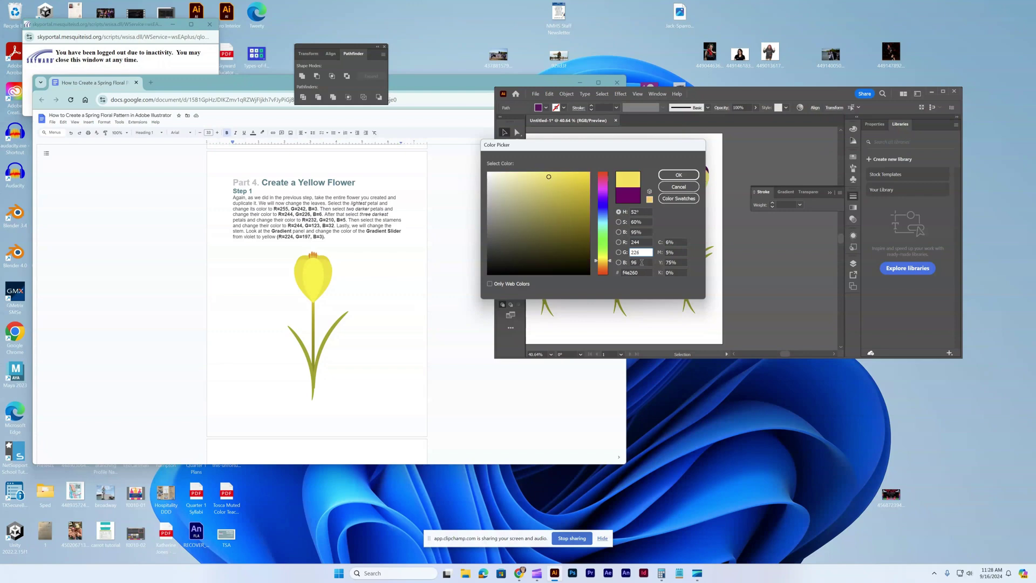
pyautogui.doubleClick(639, 263)
pyautogui.write('6')
pyautogui.click(673, 175)
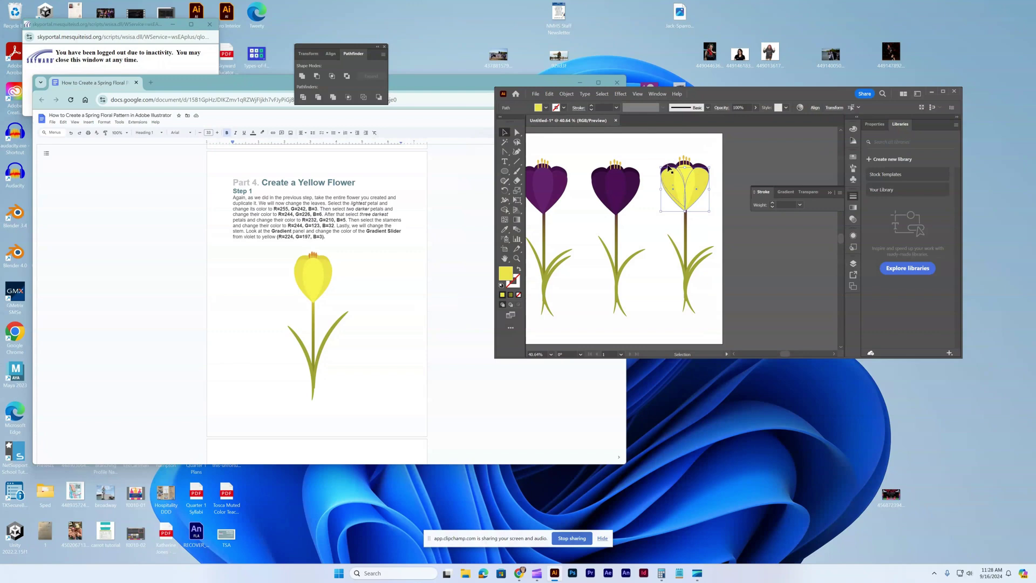
# Fill the three darkest back petals deep yellow R232 G210 B5.
pyautogui.click(672, 172)
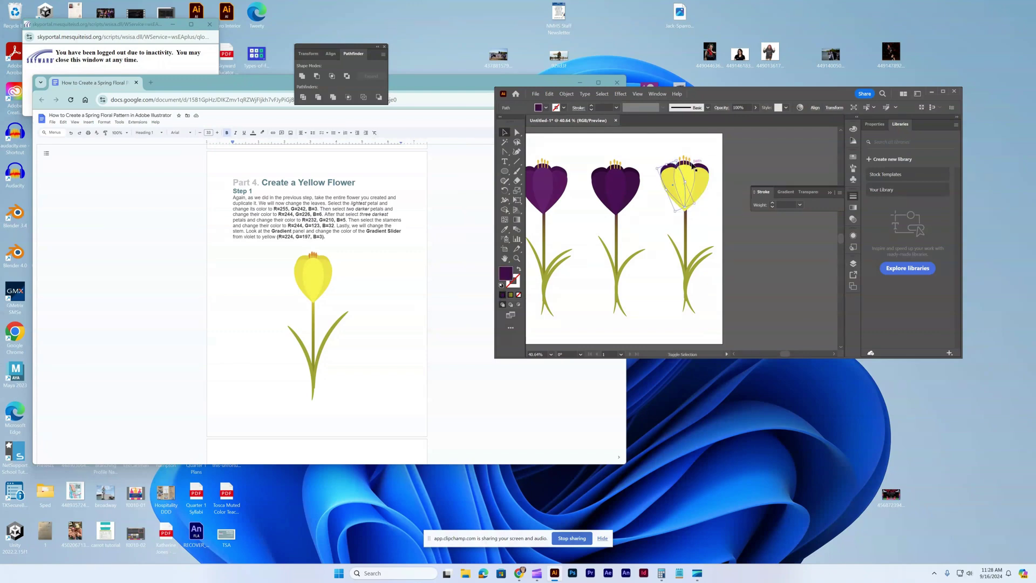
pyautogui.keyDown('shift'); pyautogui.click(698, 171); pyautogui.keyUp('shift')
pyautogui.keyDown('shift'); pyautogui.click(701, 170); pyautogui.keyUp('shift')
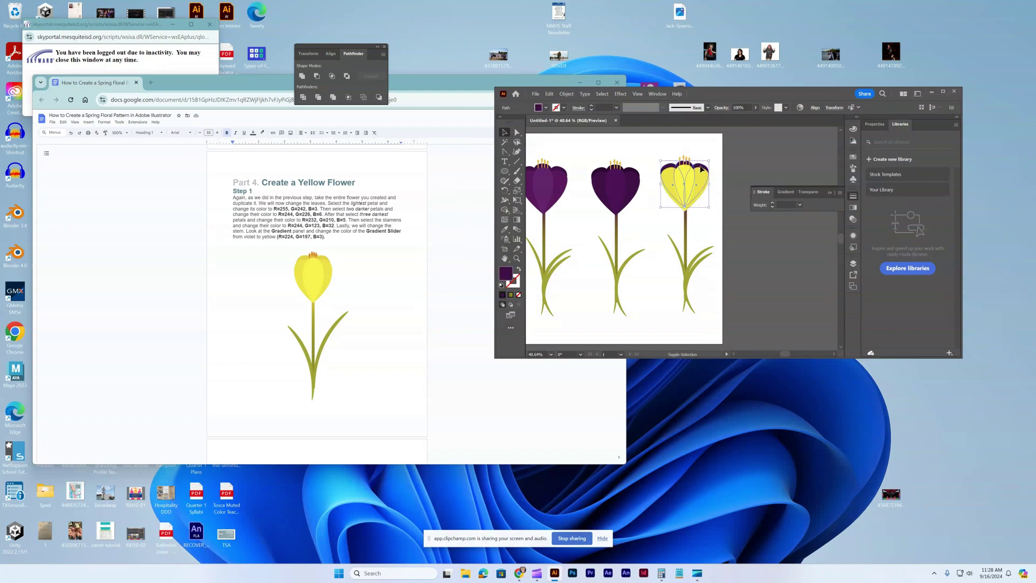
pyautogui.doubleClick(507, 276)
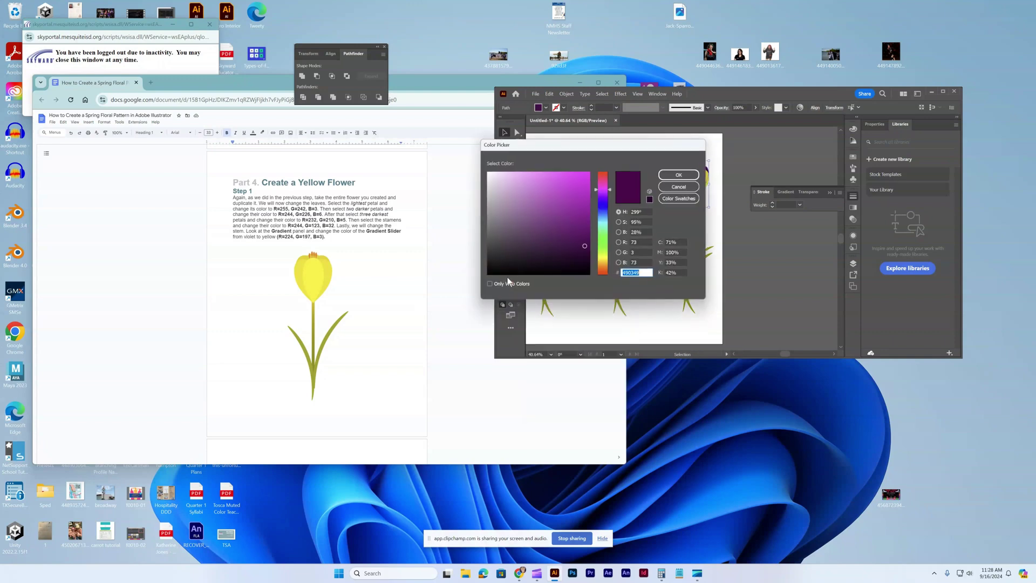
pyautogui.doubleClick(627, 243)
pyautogui.write('232')
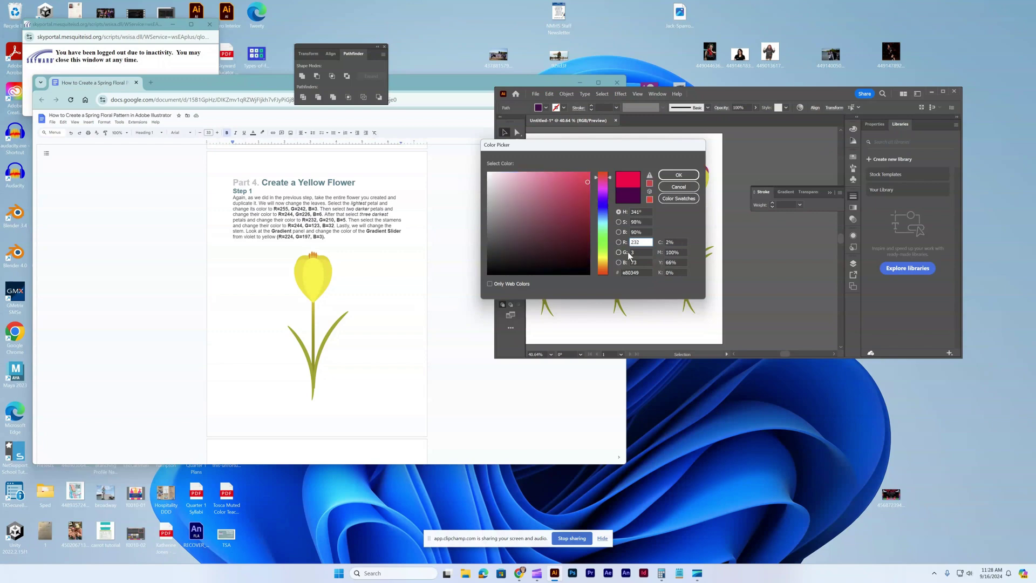
pyautogui.doubleClick(632, 253)
pyautogui.write('210')
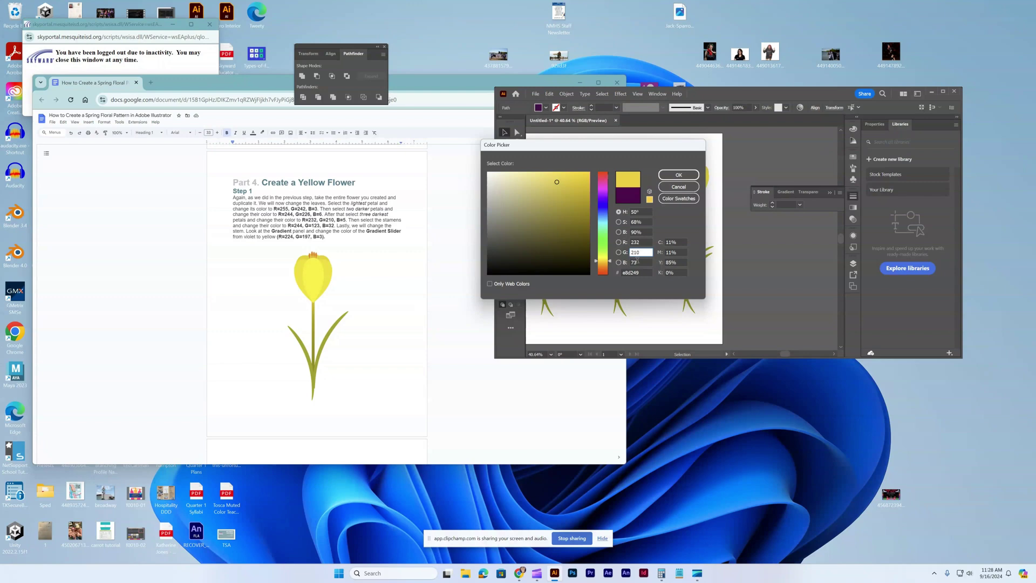
pyautogui.doubleClick(637, 262)
pyautogui.write('5')
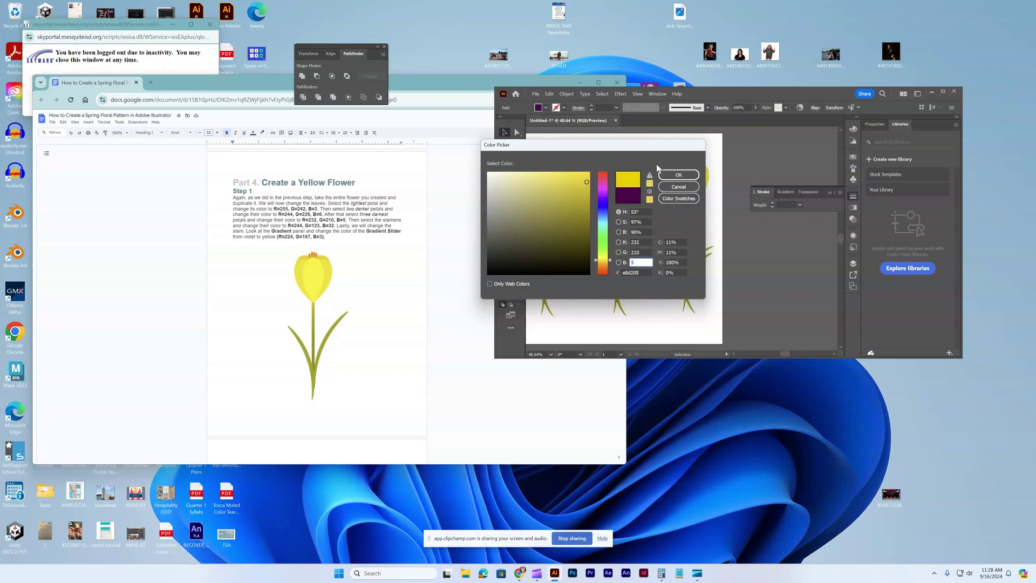
pyautogui.click(669, 178)
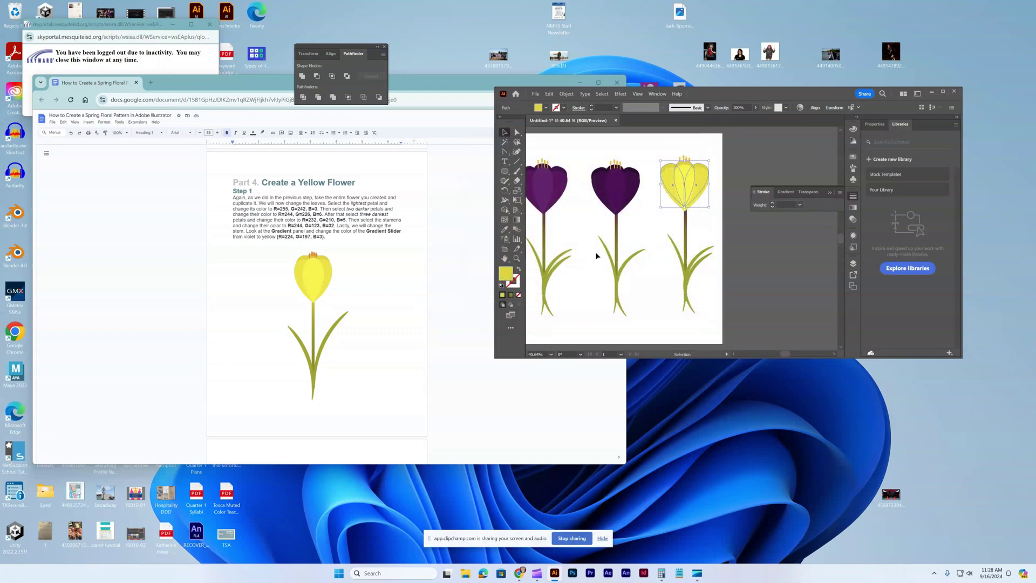
# Select the third crocus's stem and bring up its top gradient stop's colour settings.
pyautogui.click(685, 231)
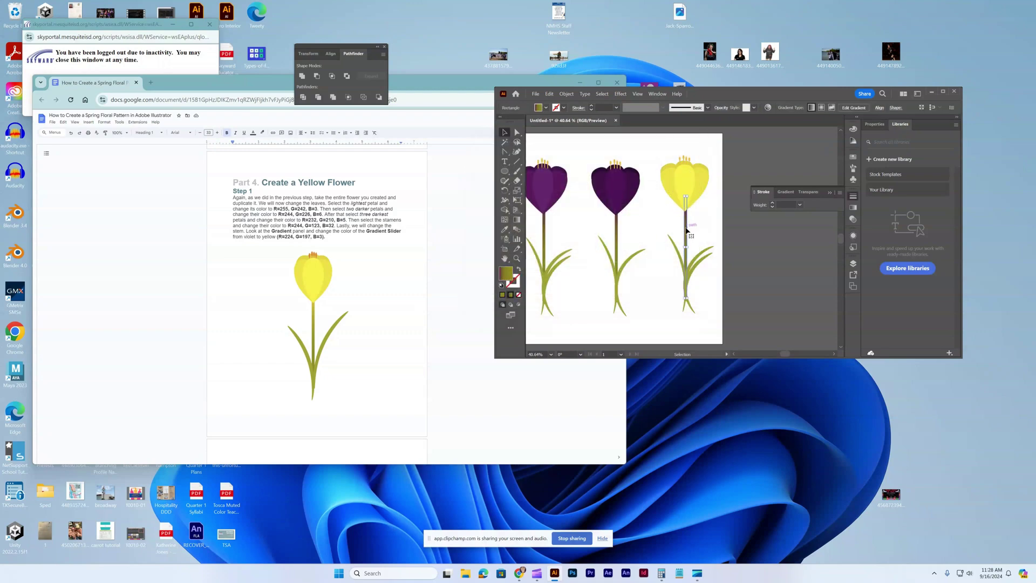
pyautogui.doubleClick(505, 273)
pyautogui.click(678, 187)
pyautogui.click(516, 220)
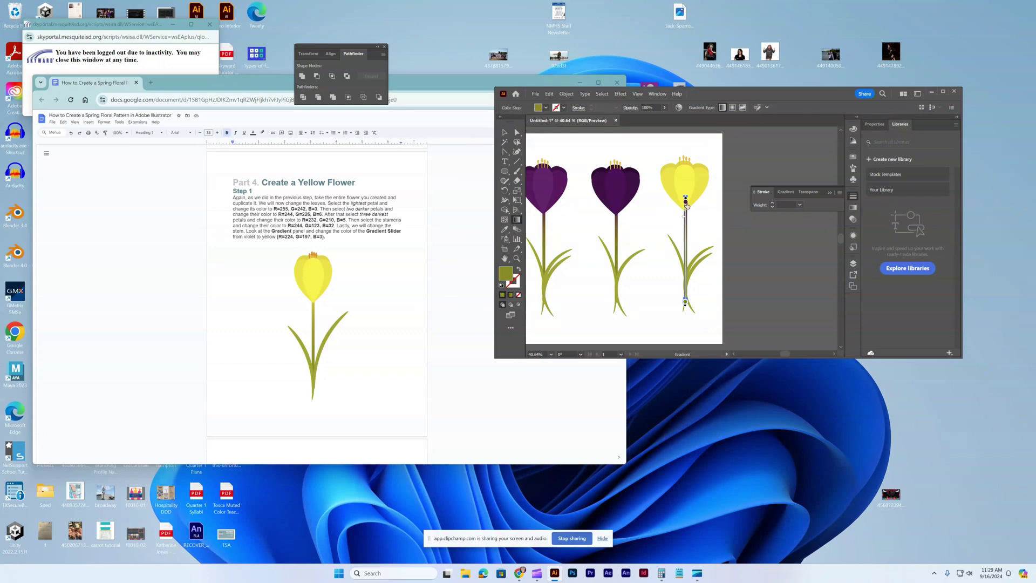
pyautogui.doubleClick(685, 202)
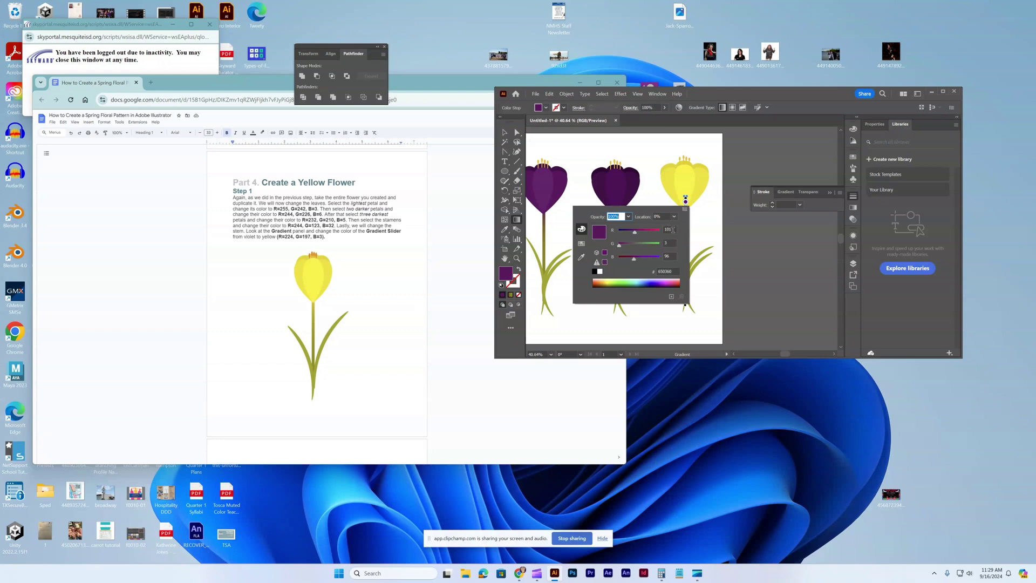
# Set the stem's top gradient stop to yellow R224 G197 B3.
pyautogui.moveTo(673, 229); pyautogui.dragTo(661, 229)
pyautogui.write('2')
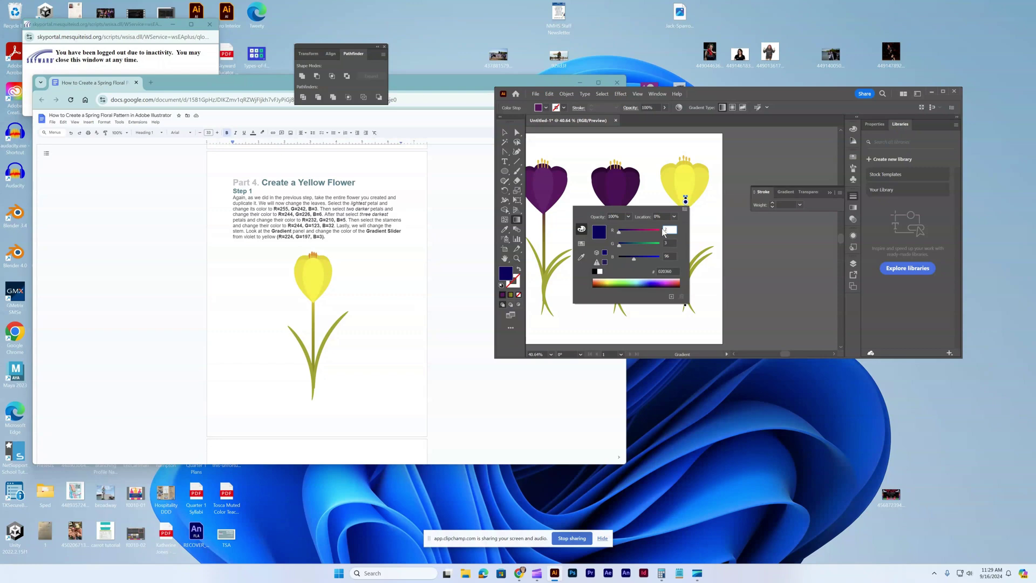
pyautogui.write('44')
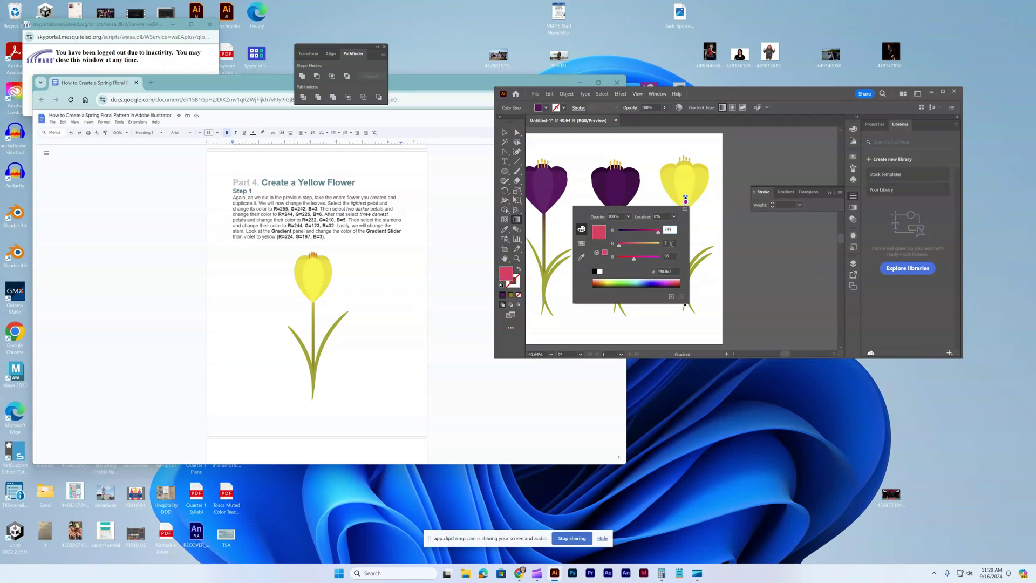
pyautogui.press('Tab')
pyautogui.write('123')
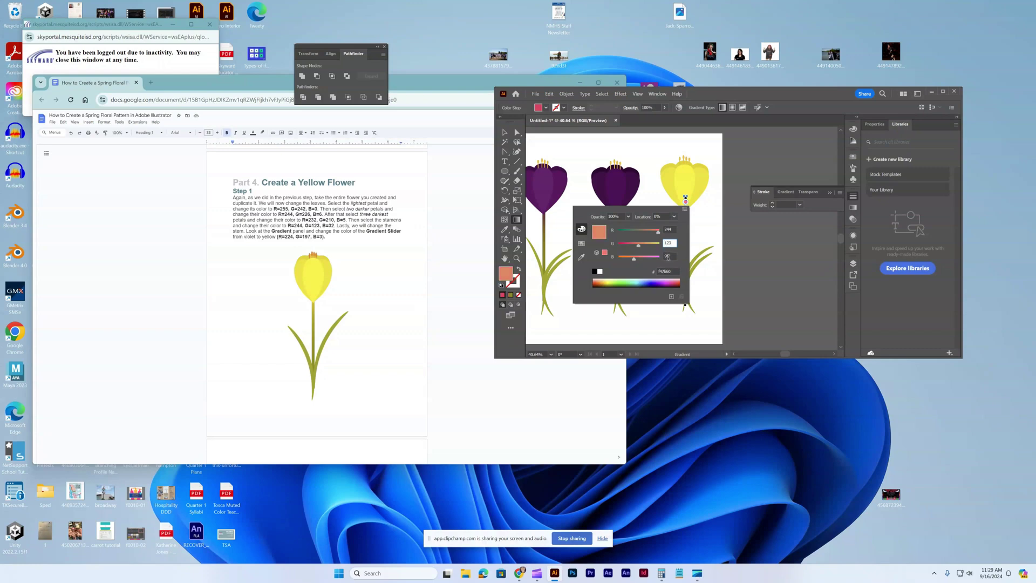
pyautogui.click(666, 256)
pyautogui.click(669, 228)
pyautogui.write('22')
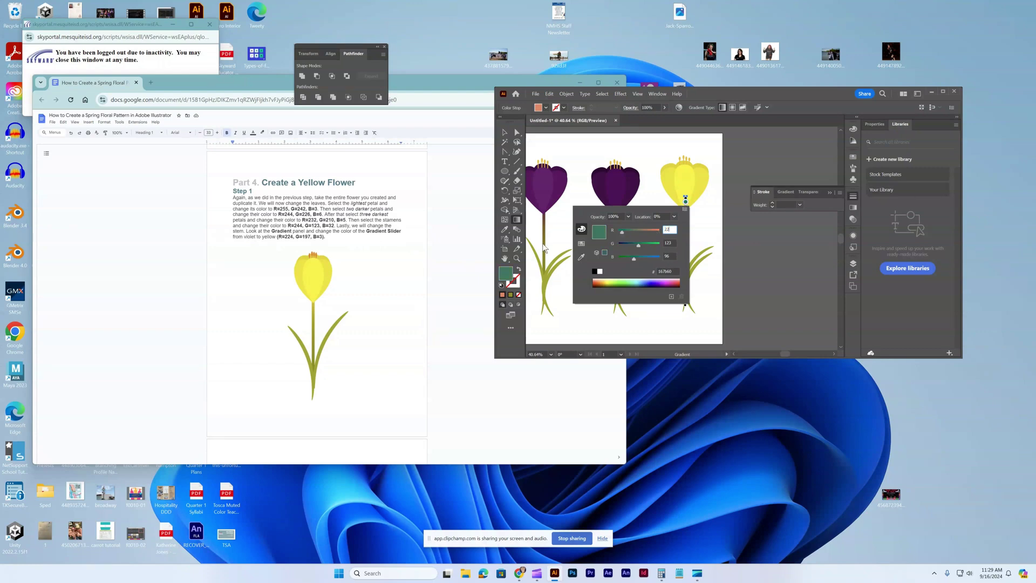
pyautogui.write('4')
pyautogui.click(667, 244)
pyautogui.write('197')
pyautogui.click(669, 255)
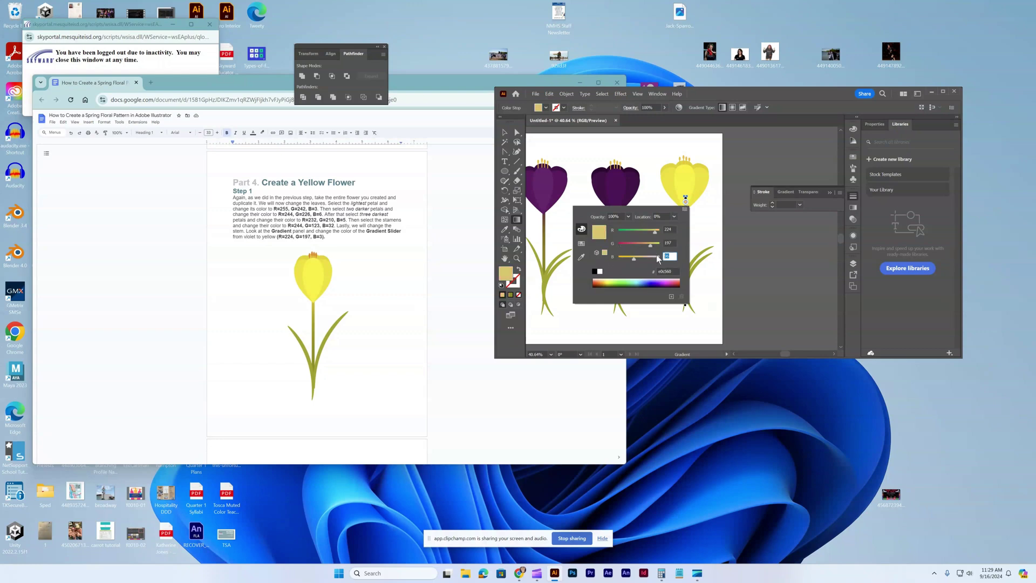
pyautogui.write('3')
pyautogui.press('Return')
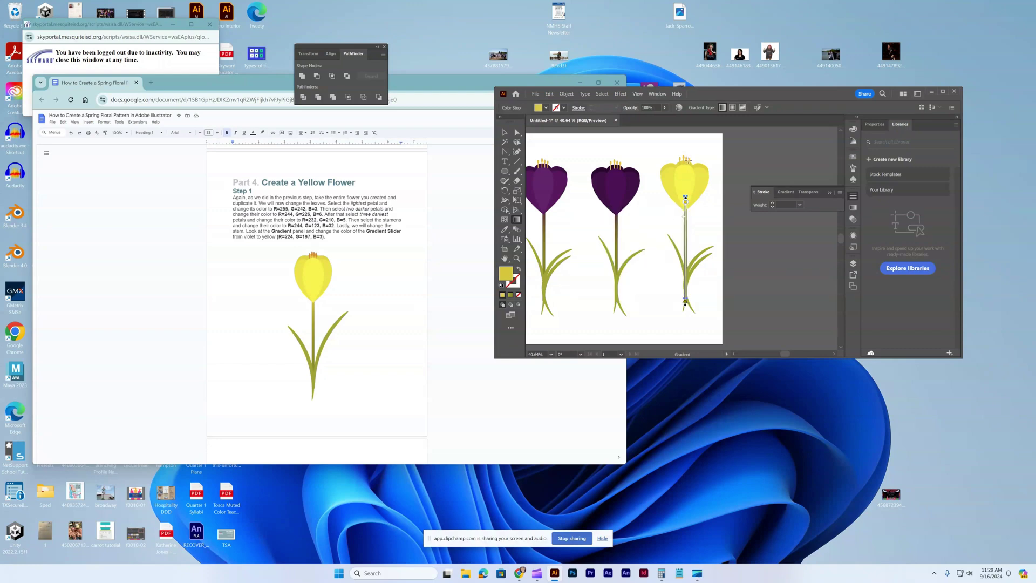
pyautogui.press('v')
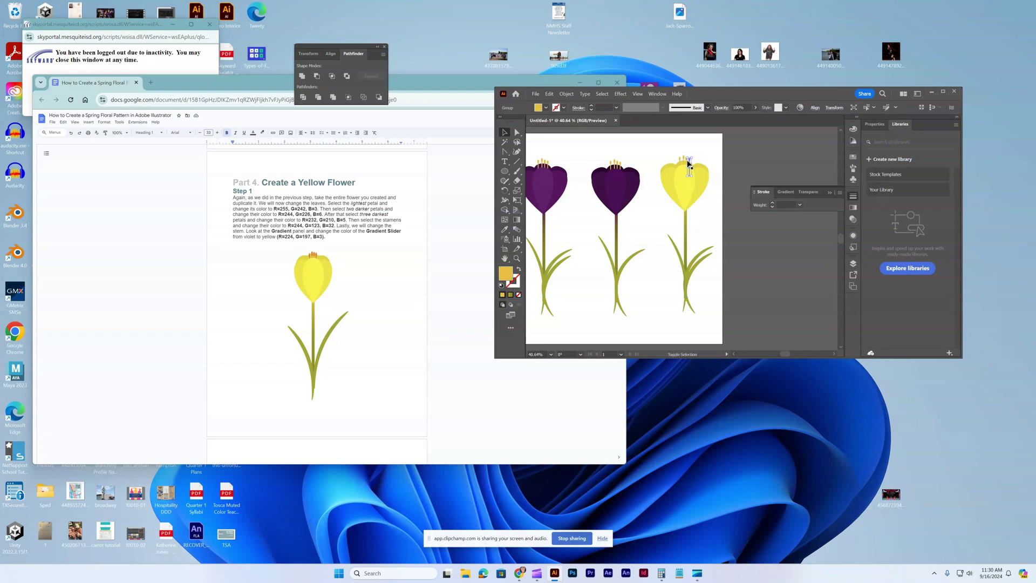
# Nudge the yellow crocus's stamens left and fill them orange R244 G123 B32.
pyautogui.moveTo(687, 162); pyautogui.dragTo(685, 164)
pyautogui.doubleClick(506, 275)
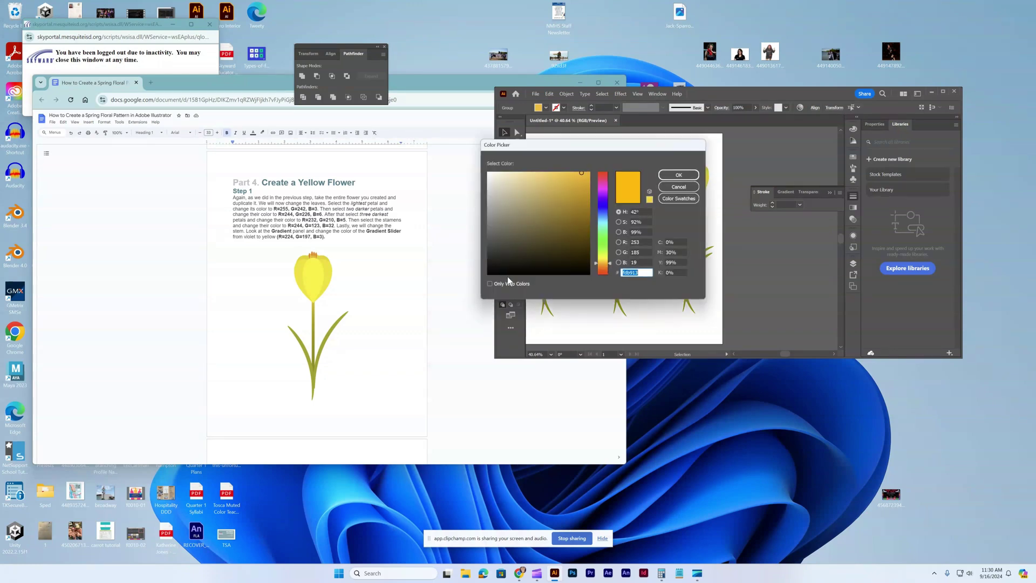
pyautogui.doubleClick(639, 242)
pyautogui.write('244')
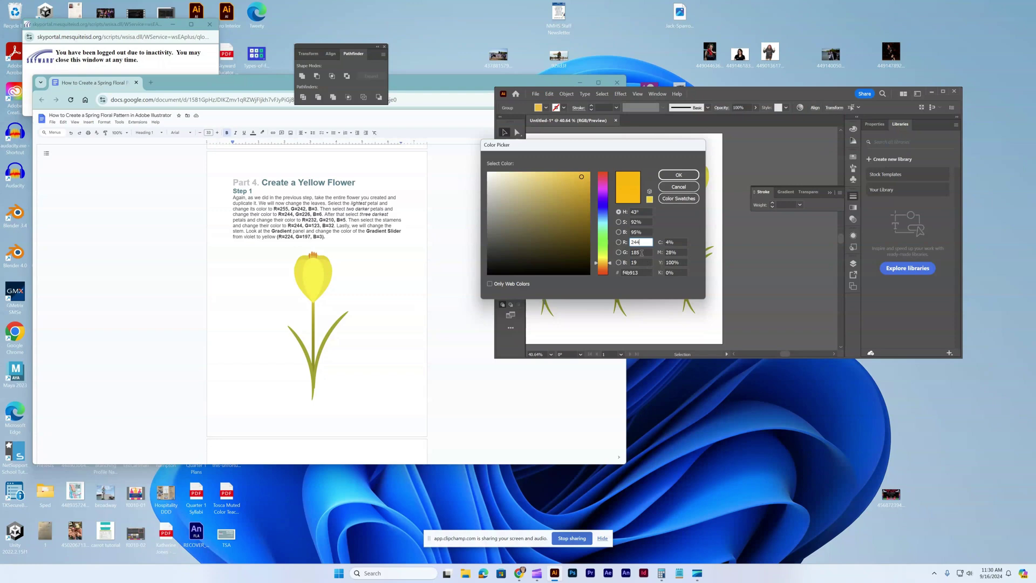
pyautogui.doubleClick(631, 252)
pyautogui.write('123')
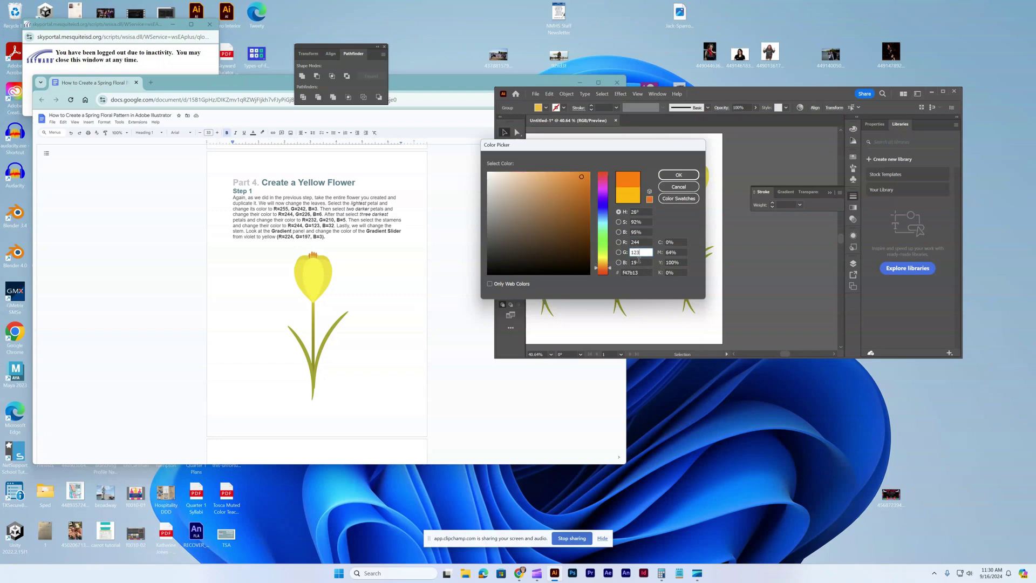
pyautogui.press('Tab')
pyautogui.write('32')
pyautogui.click(678, 174)
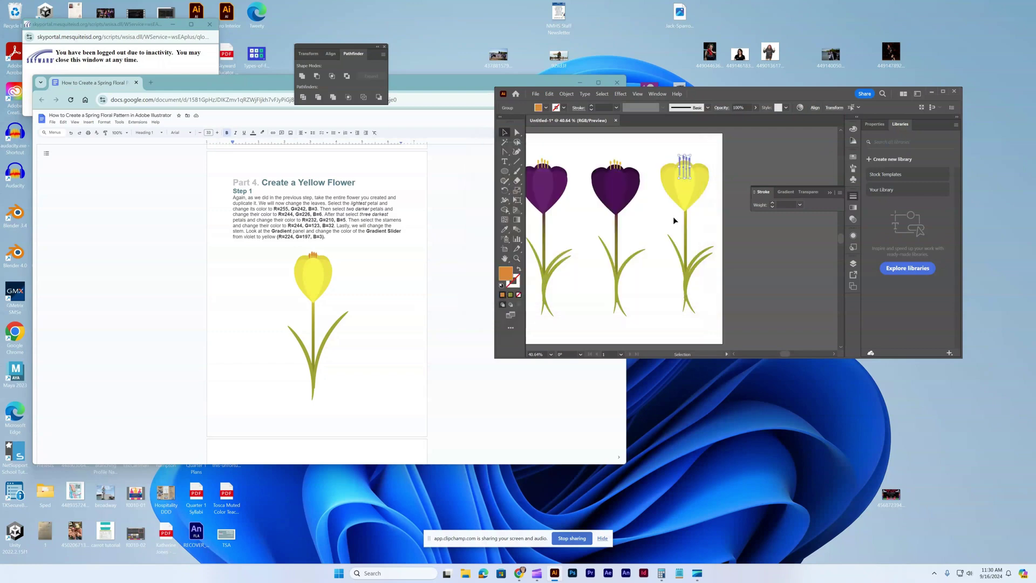
pyautogui.click(656, 284)
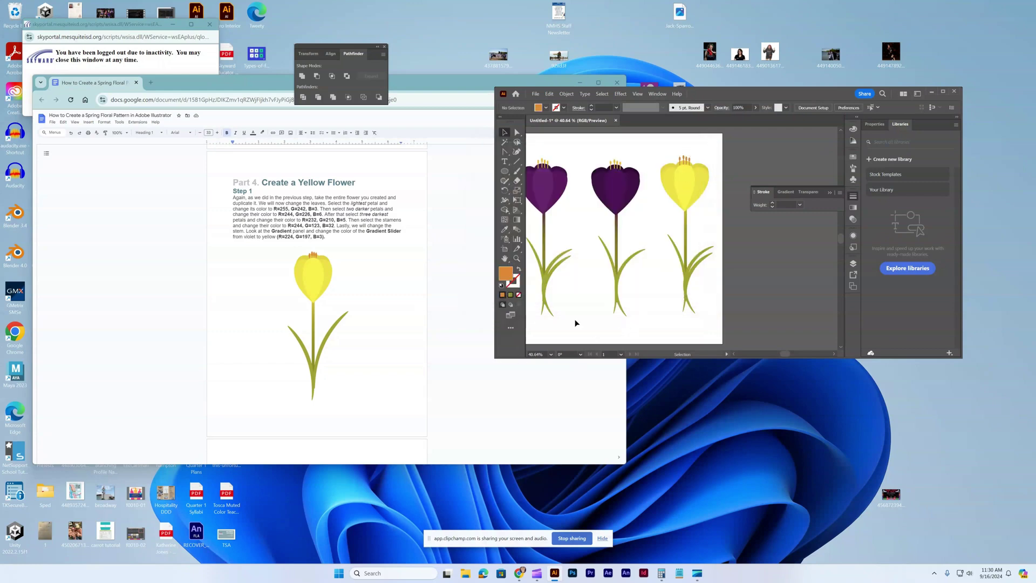
pyautogui.click(699, 267)
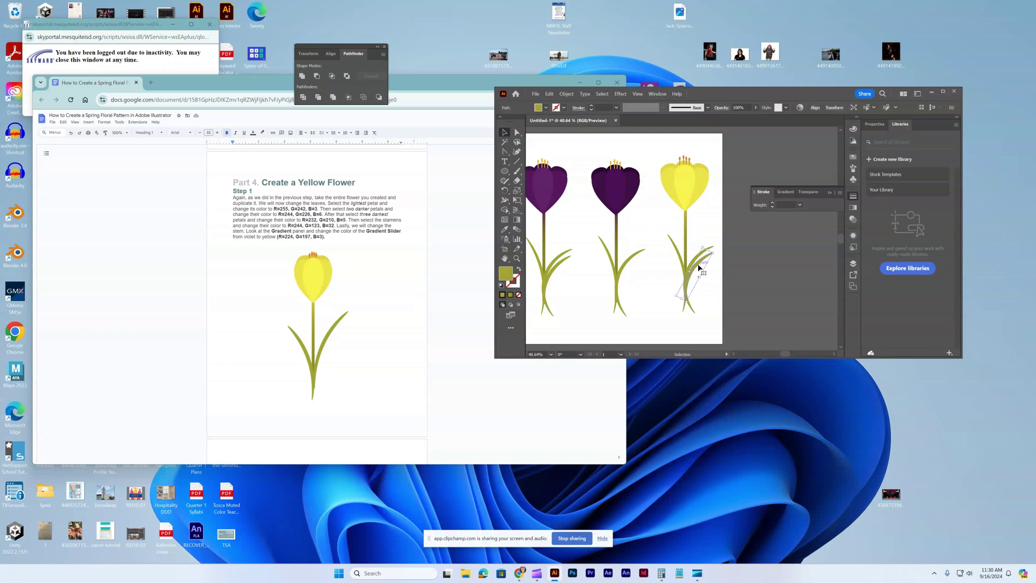
pyautogui.click(698, 292)
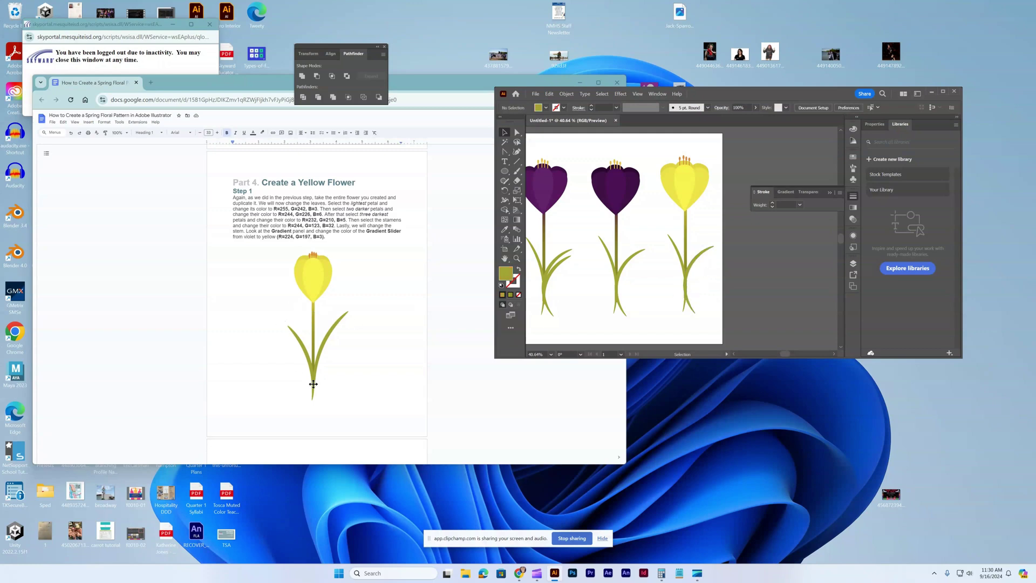
# Group all parts of the middle purple crocus.
pyautogui.scroll(-5, 315, 383)
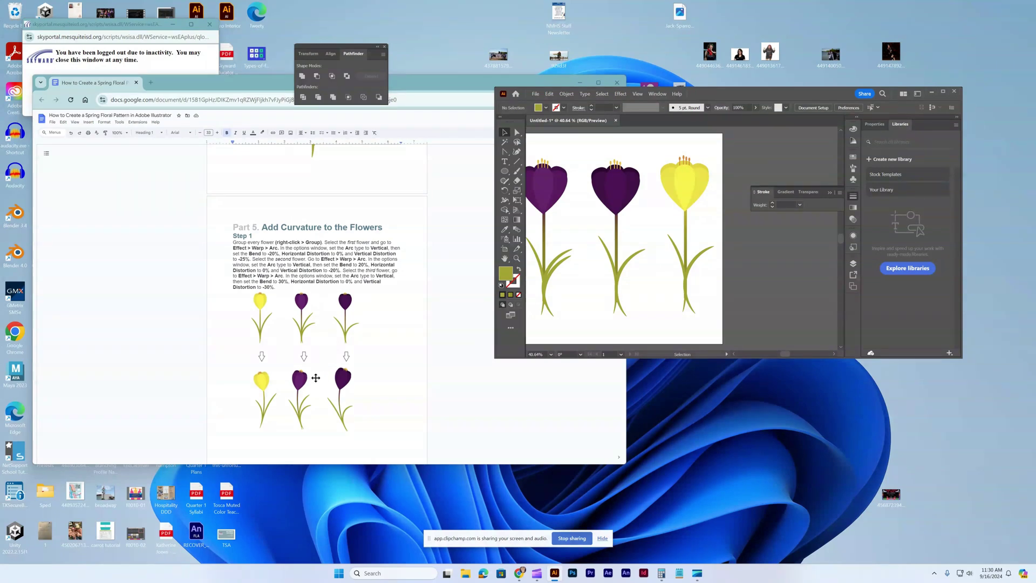
pyautogui.scroll(-1, 316, 377)
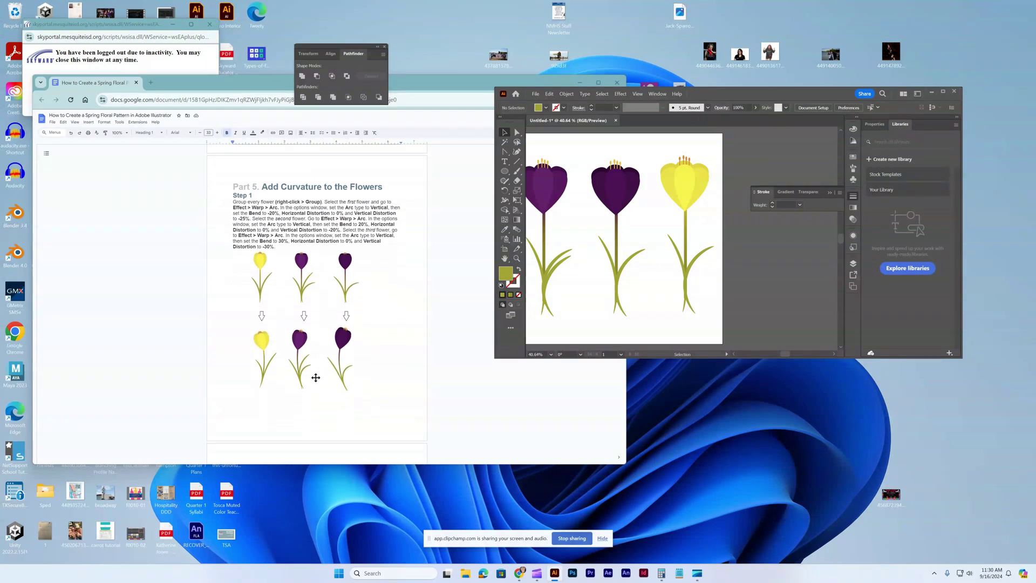
pyautogui.moveTo(641, 318); pyautogui.dragTo(613, 166)
pyautogui.rightClick(613, 166)
pyautogui.click(634, 272)
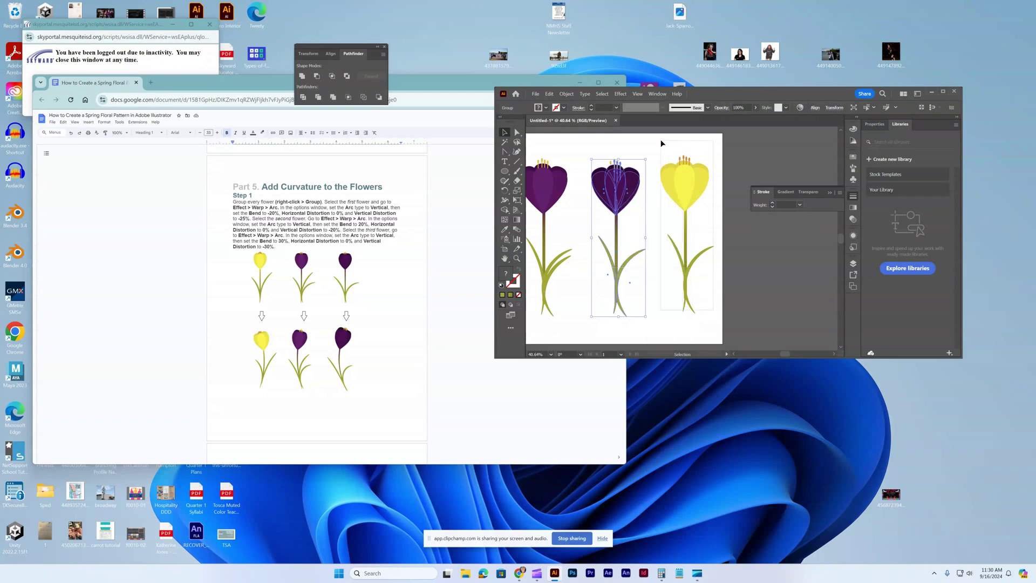
# Group all parts of the yellow crocus, then select the first purple crocus.
pyautogui.moveTo(667, 139); pyautogui.dragTo(681, 184)
pyautogui.rightClick(679, 197)
pyautogui.click(698, 282)
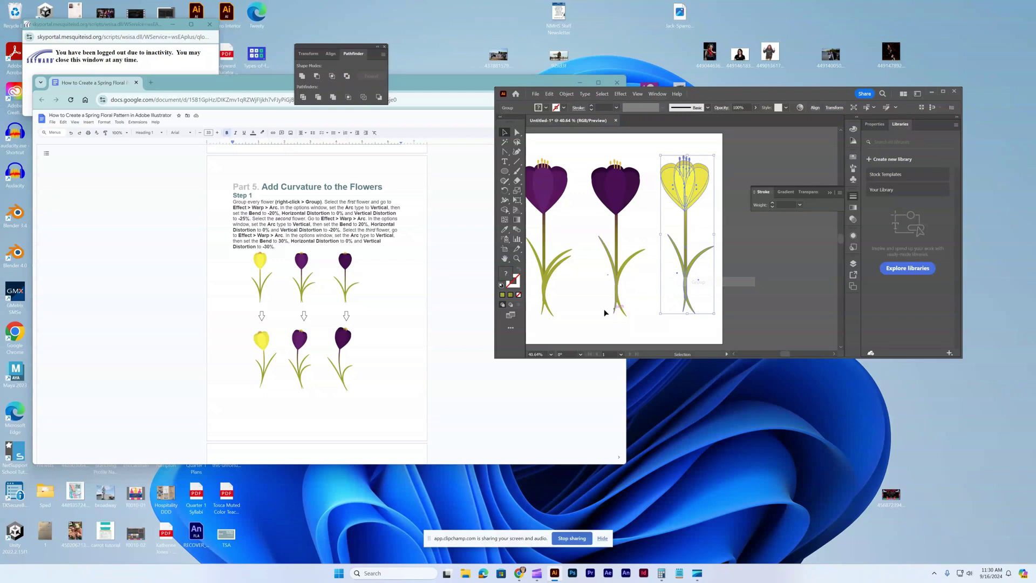
pyautogui.hscroll(-3, 548, 156)
pyautogui.moveTo(549, 152); pyautogui.dragTo(593, 198)
pyautogui.rightClick(594, 199)
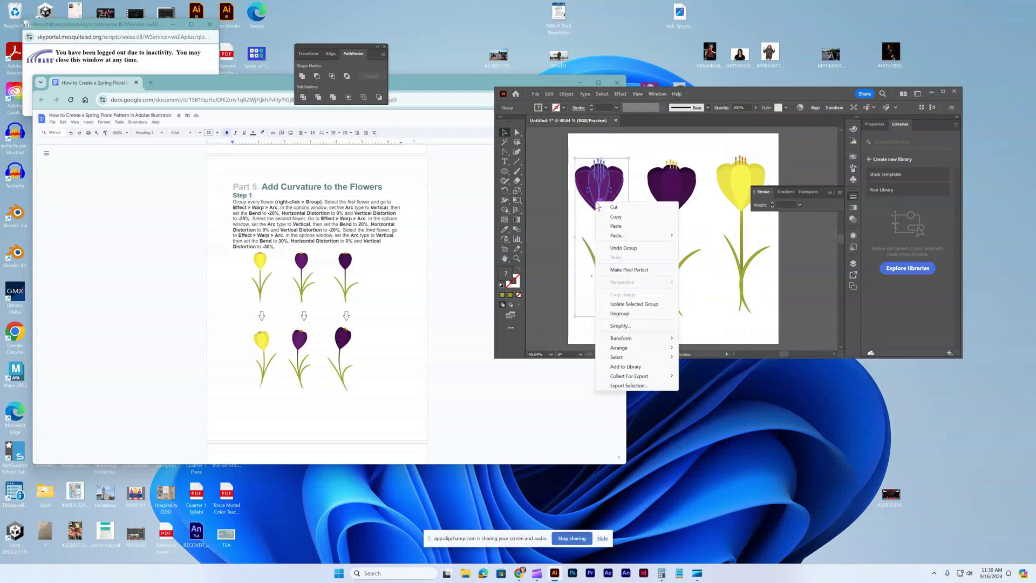
pyautogui.click(534, 268)
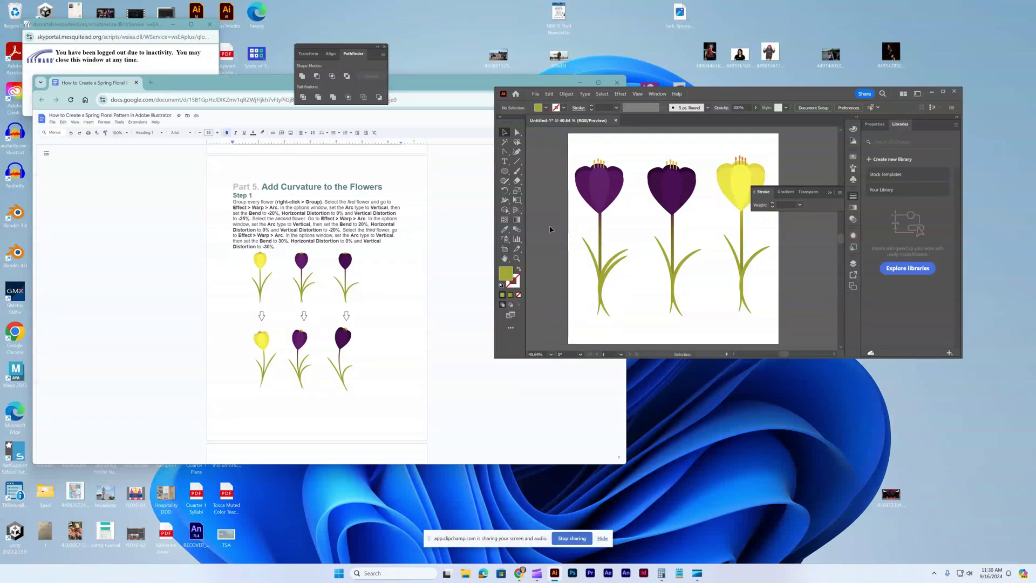
# Warp the first purple crocus with a vertical Arc: bend -20%, vertical distortion -25%.
pyautogui.click(599, 196)
pyautogui.click(615, 94)
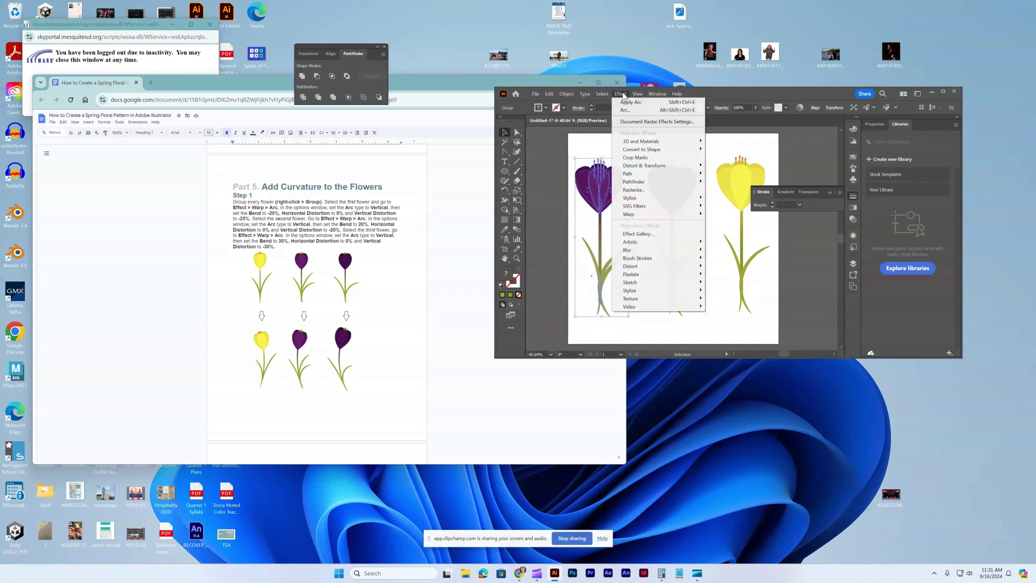
pyautogui.moveTo(645, 214)
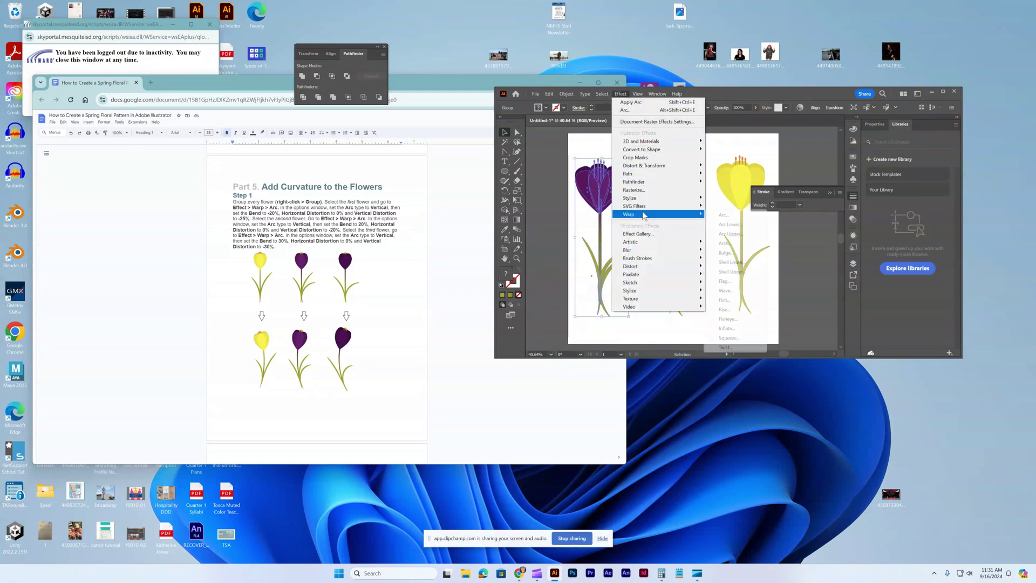
pyautogui.click(721, 215)
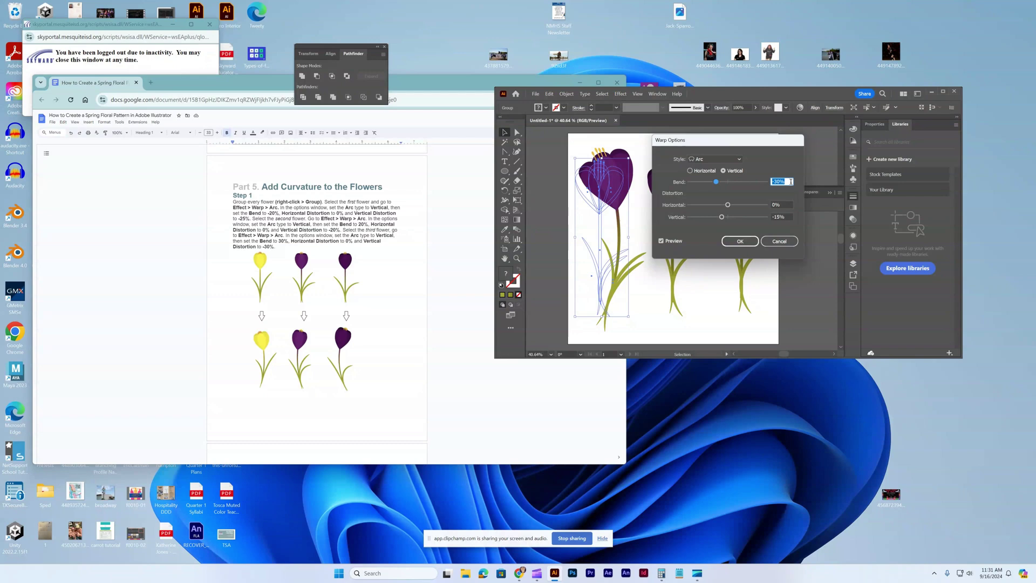
pyautogui.click(773, 182)
pyautogui.press('Delete')
pyautogui.write('2')
pyautogui.click(775, 216)
pyautogui.press('Tab')
pyautogui.click(749, 241)
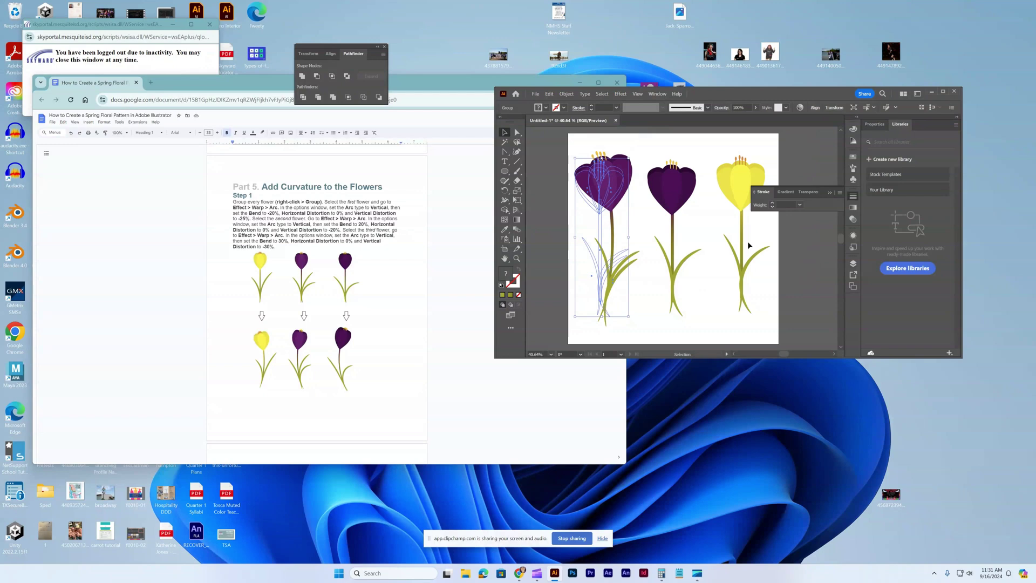
# Curve the middle purple crocus with a vertical Arc warp, -20% bend and -20% vertical distortion.
pyautogui.click(673, 194)
pyautogui.click(619, 95)
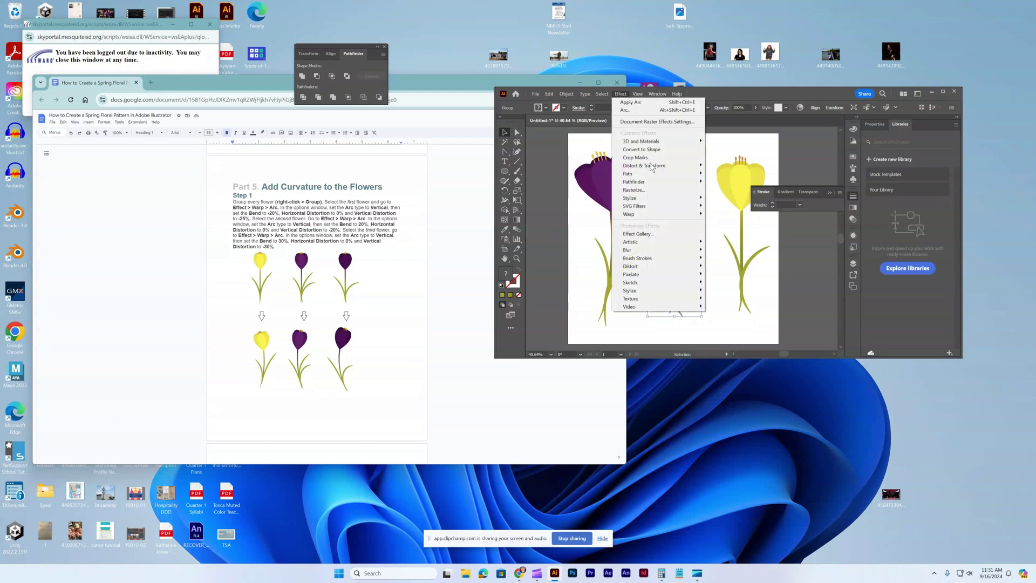
pyautogui.moveTo(654, 218)
pyautogui.click(723, 214)
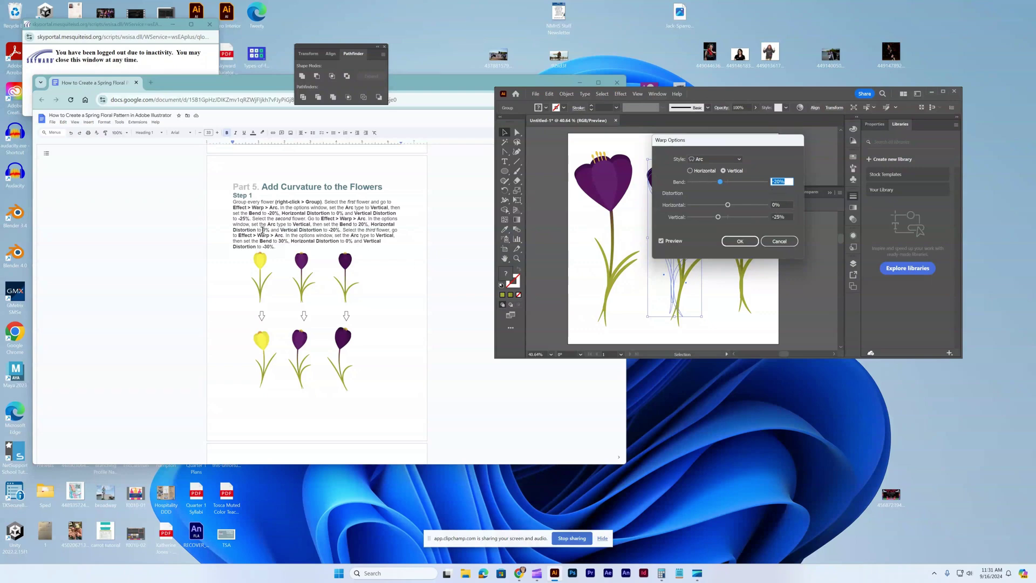
pyautogui.click(778, 217)
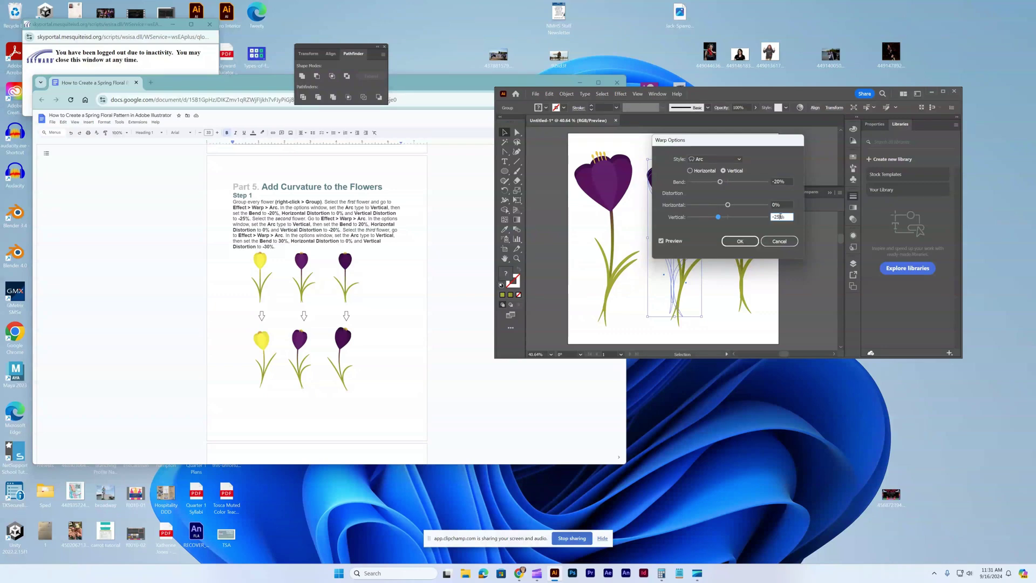
pyautogui.click(739, 240)
# Select the yellow crocus and begin an Arc warp, editing its bend amount.
pyautogui.click(741, 198)
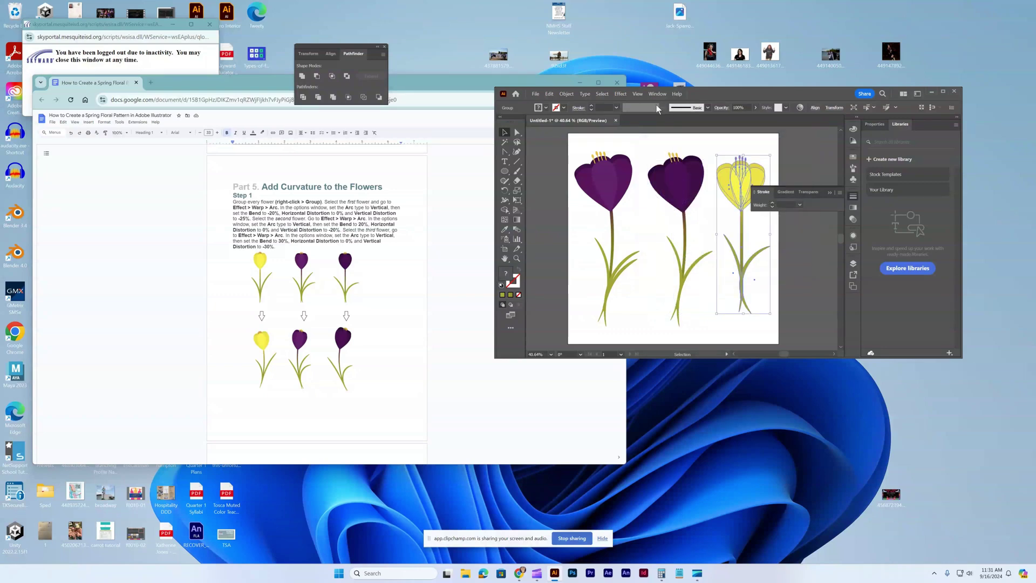
pyautogui.click(621, 94)
pyautogui.moveTo(675, 214)
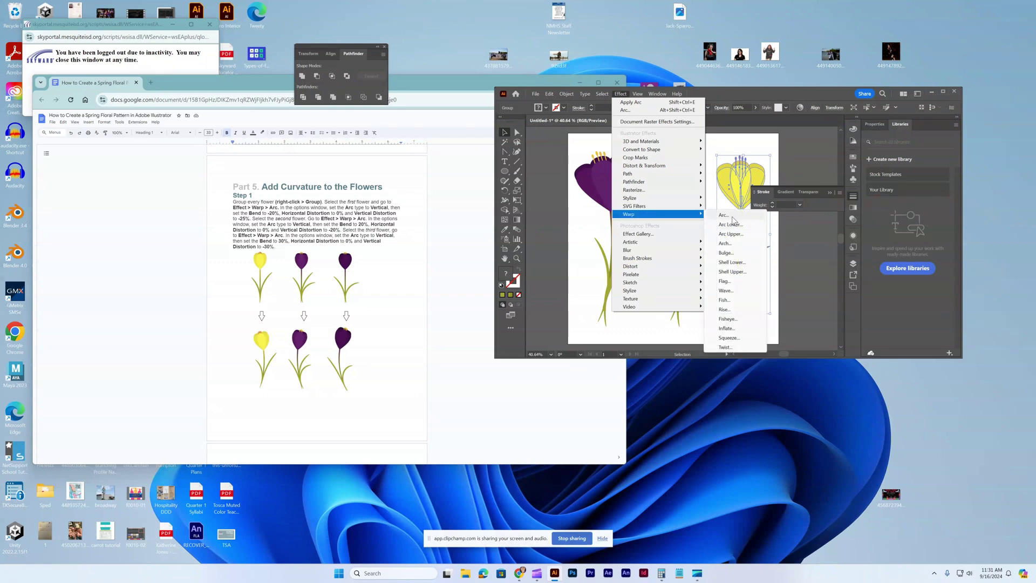
pyautogui.click(731, 217)
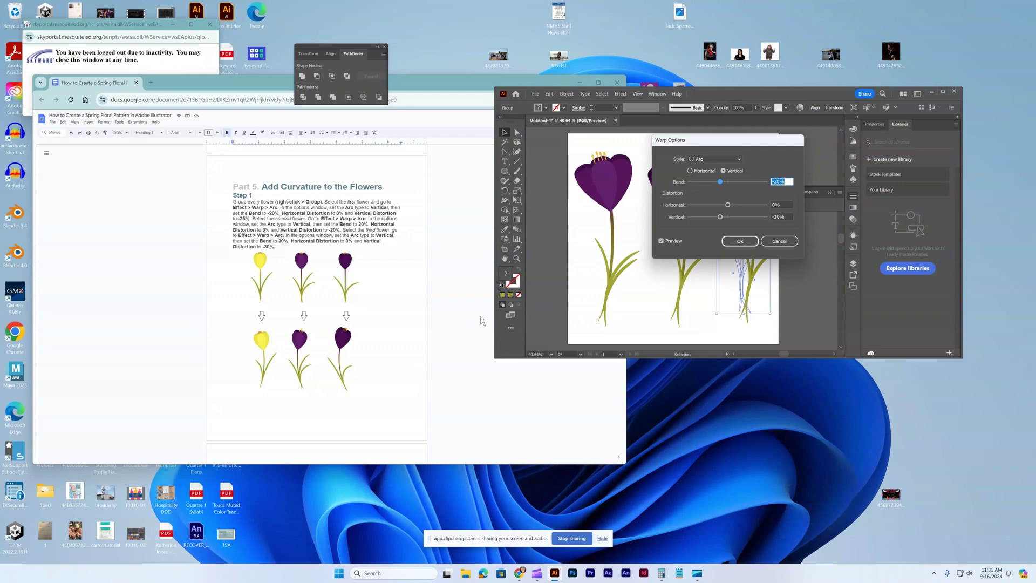
pyautogui.click(780, 181)
# Confirm the pending Arc warp and deselect the crocus.
pyautogui.click(769, 244)
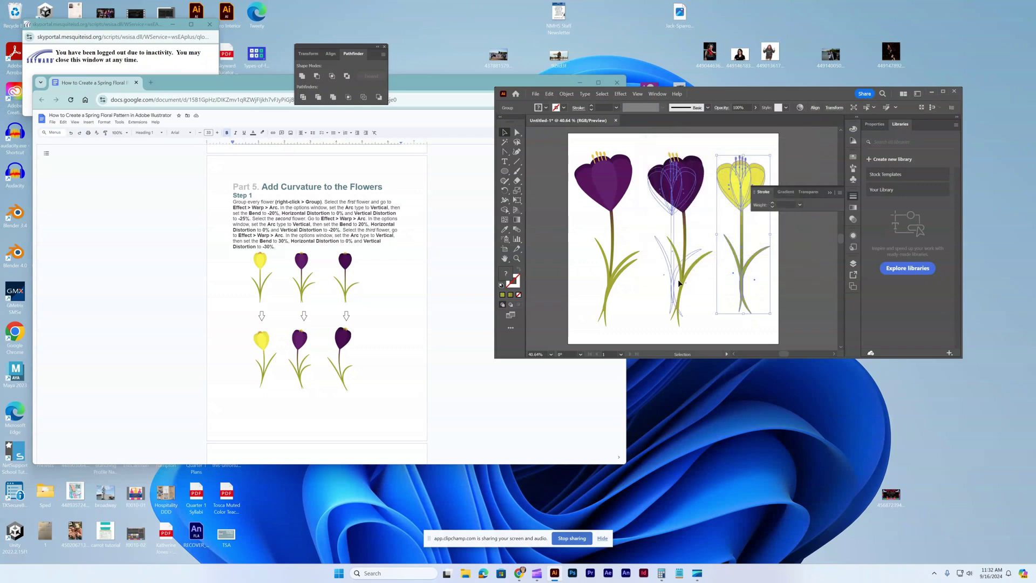
pyautogui.press('a')
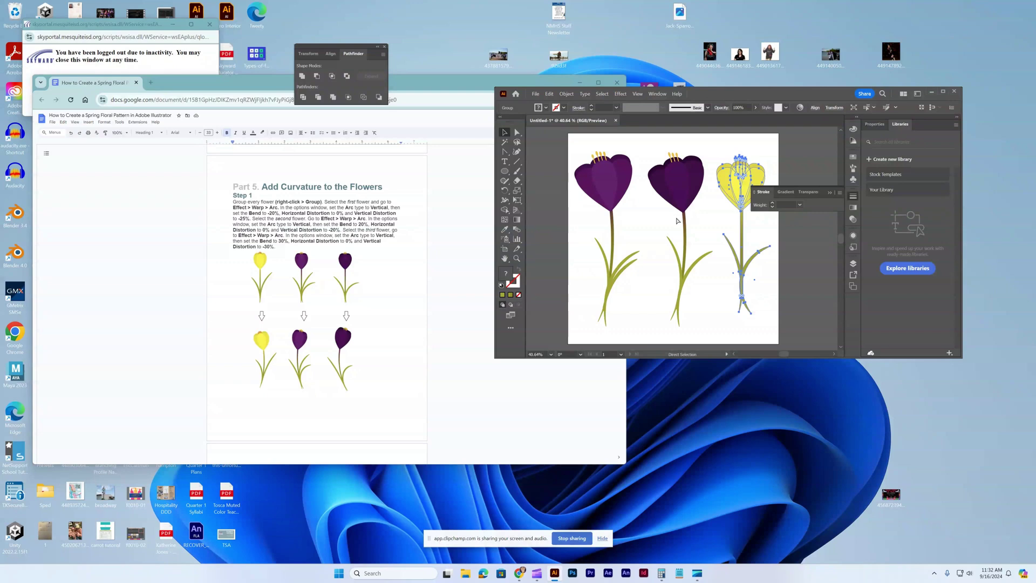
pyautogui.press('v')
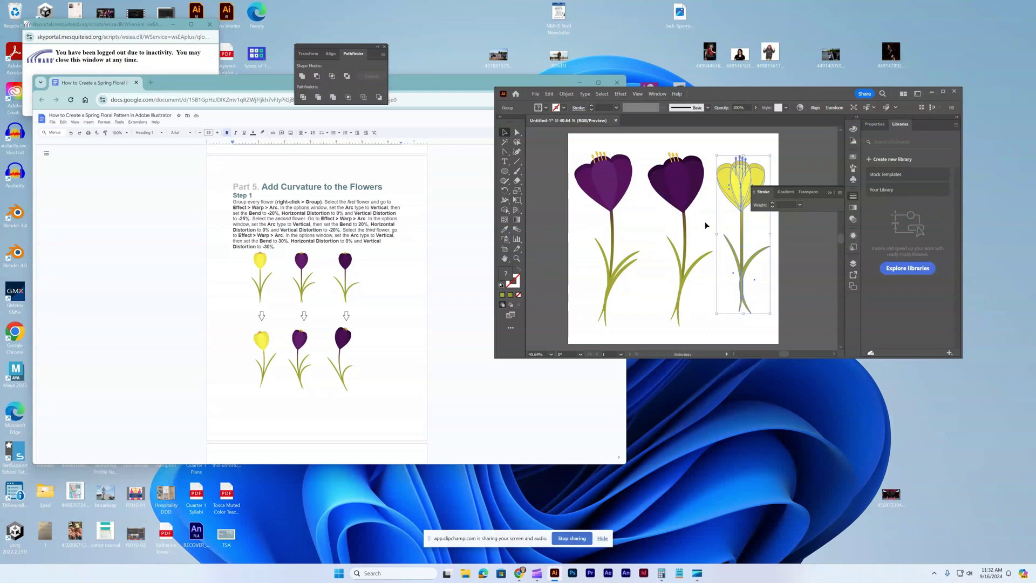
pyautogui.click(705, 226)
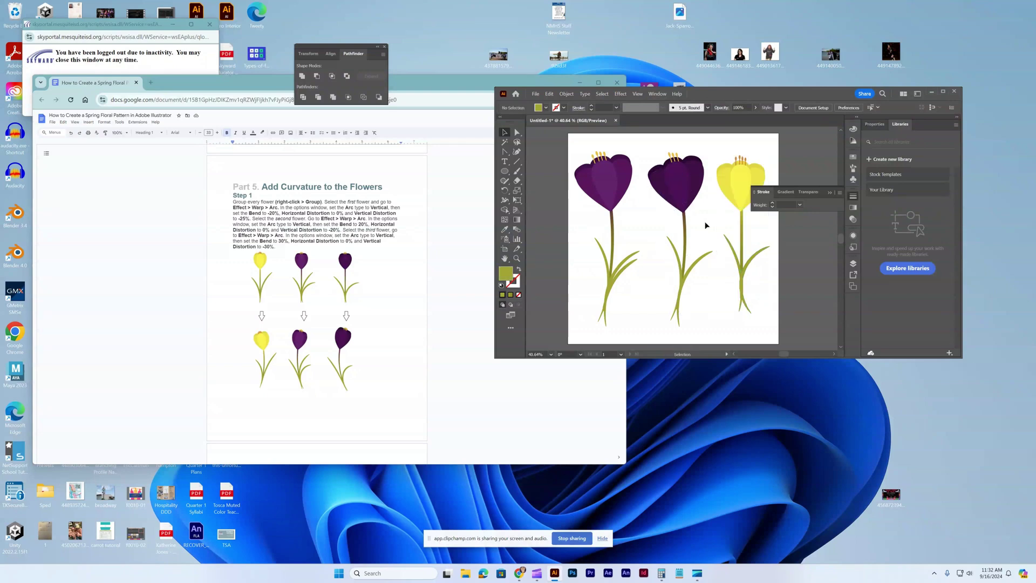
pyautogui.press('v')
# Curve the second crocus the opposite way with an Arc warp: bend 20%, vertical distortion -20%.
pyautogui.click(699, 213)
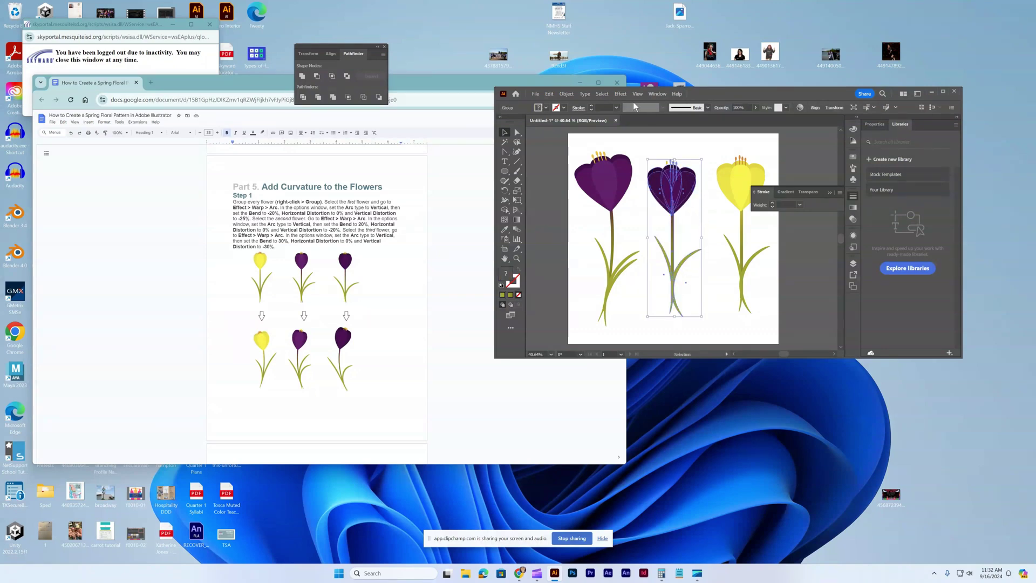
pyautogui.click(619, 93)
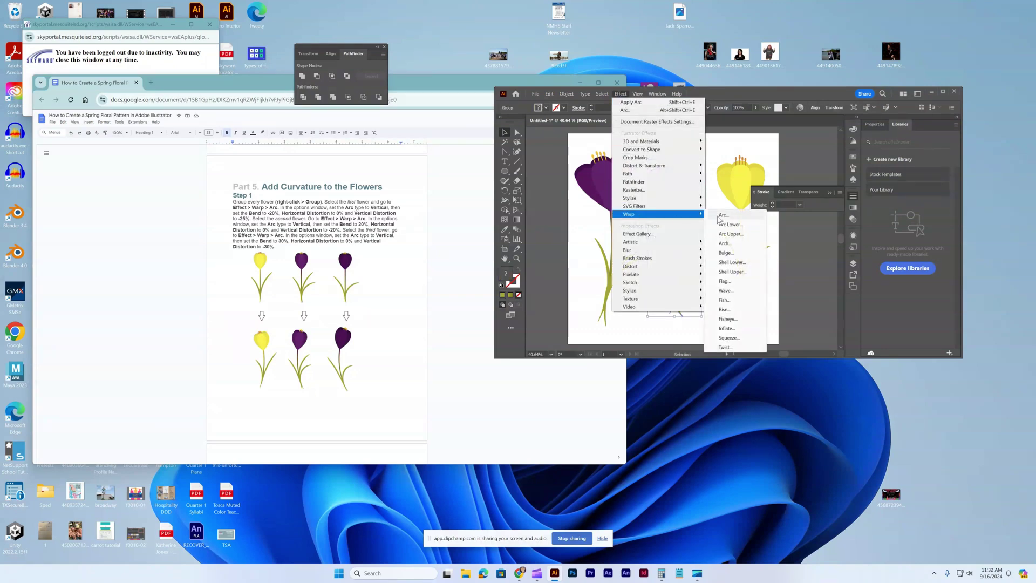
pyautogui.click(720, 215)
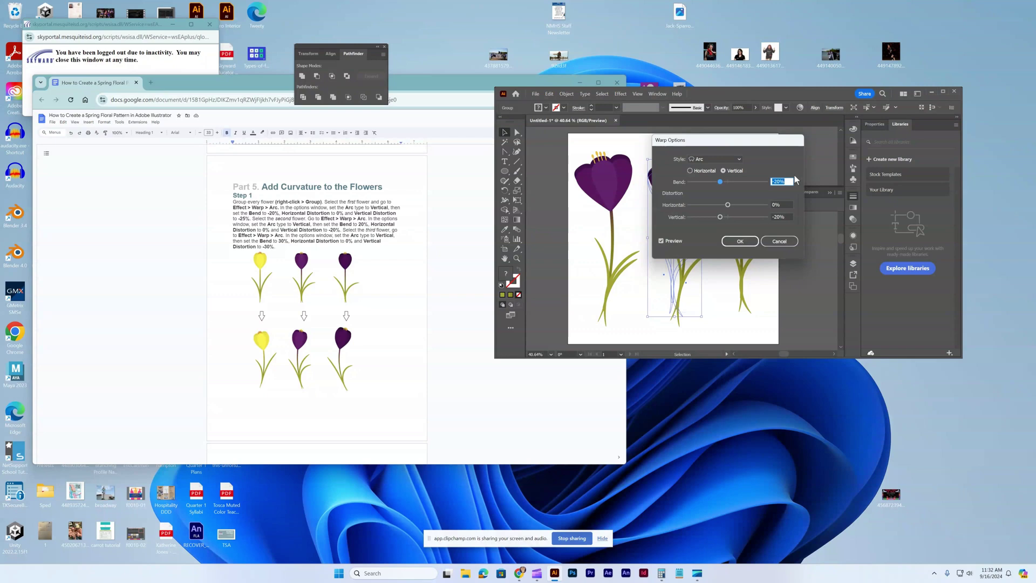
pyautogui.click(774, 182)
pyautogui.press('BackSpace')
pyautogui.click(740, 240)
pyautogui.click(711, 307)
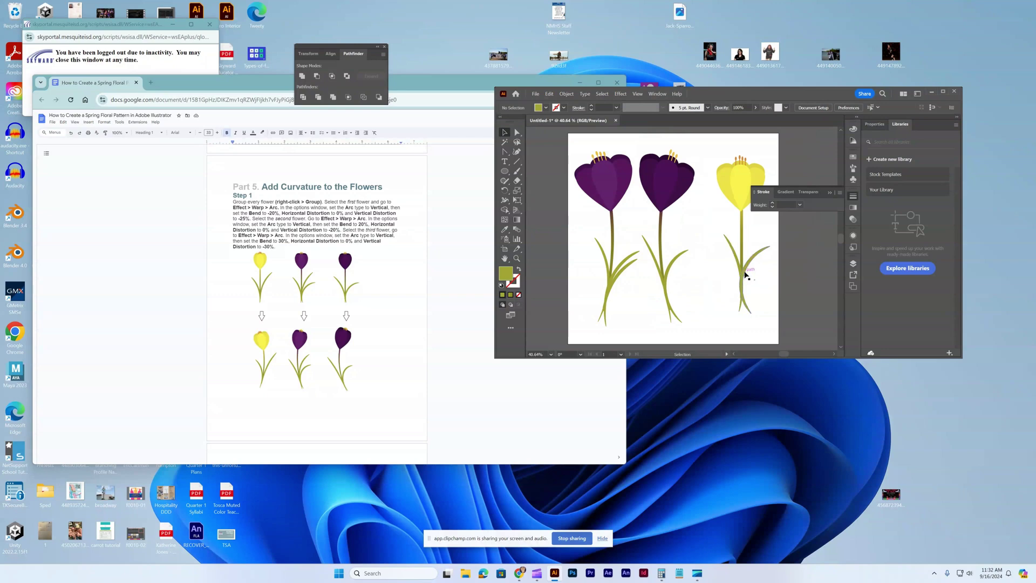
# Warp the yellow crocus with a vertical Arc of Bend 30% and Vertical Distortion -30%.
pyautogui.click(740, 275)
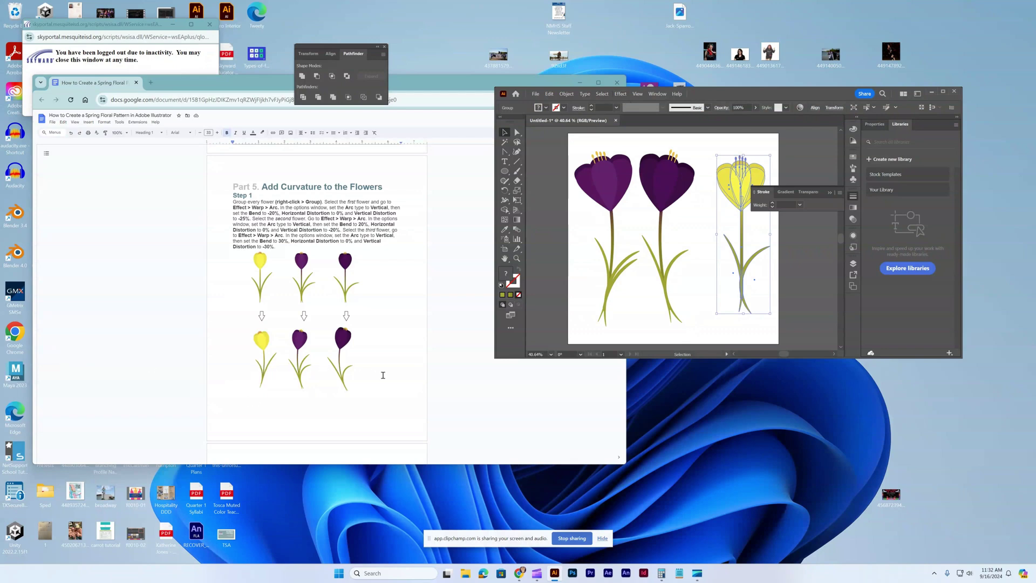
pyautogui.click(656, 94)
pyautogui.moveTo(620, 94)
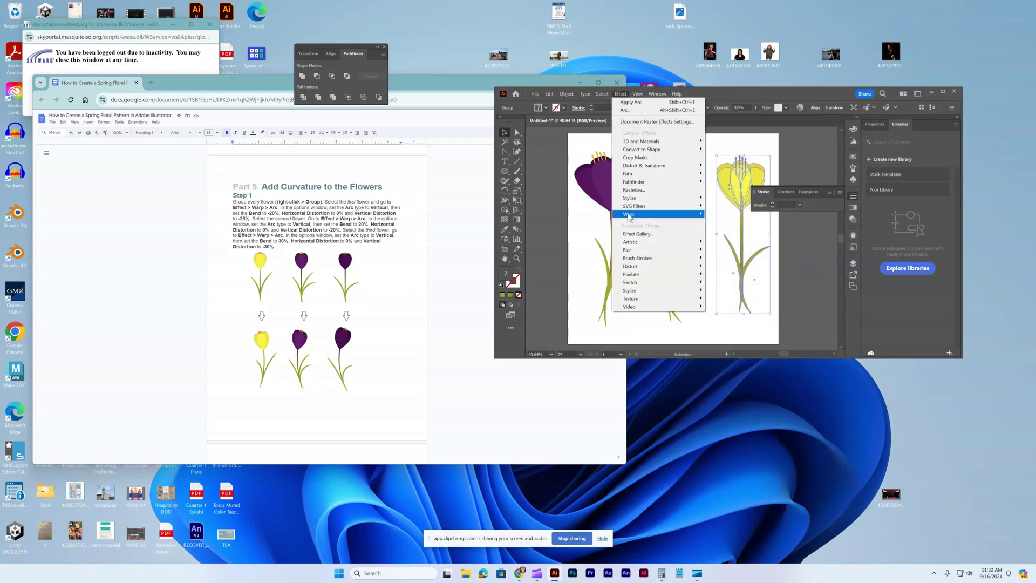
pyautogui.moveTo(629, 215)
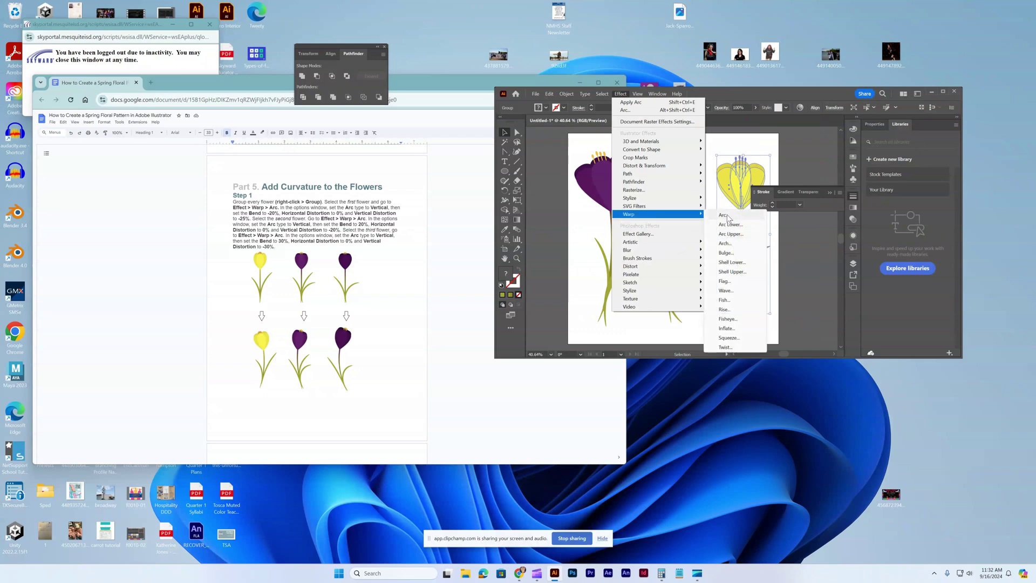
pyautogui.click(723, 215)
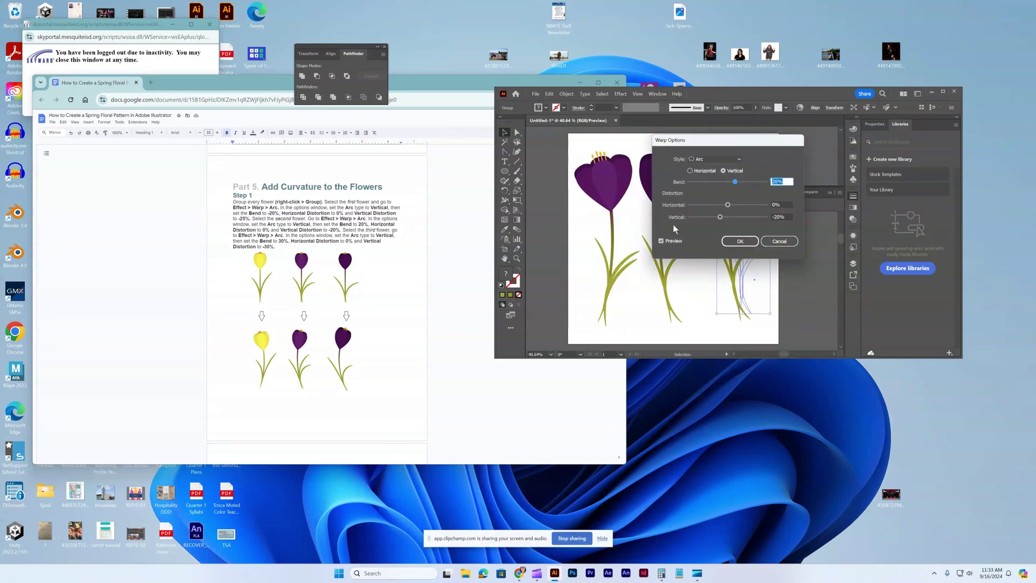
pyautogui.click(773, 182)
pyautogui.write('3')
pyautogui.doubleClick(776, 217)
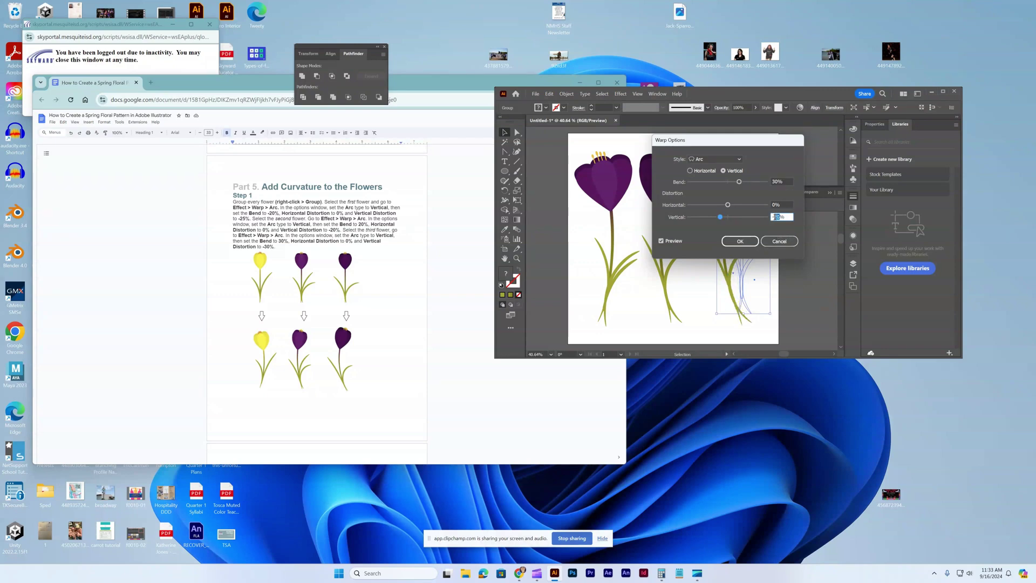
pyautogui.write('3')
pyautogui.click(740, 241)
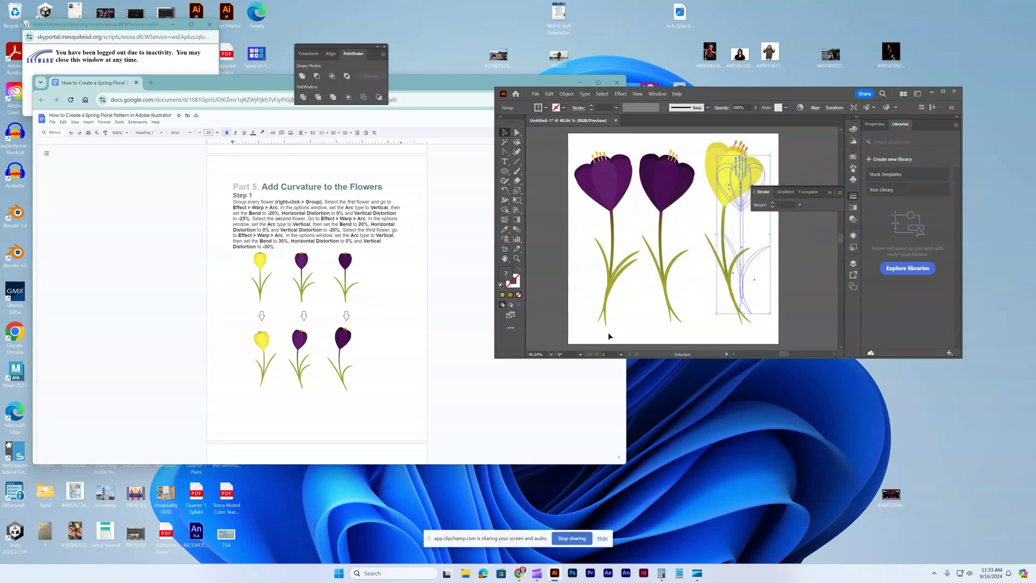
pyautogui.click(557, 338)
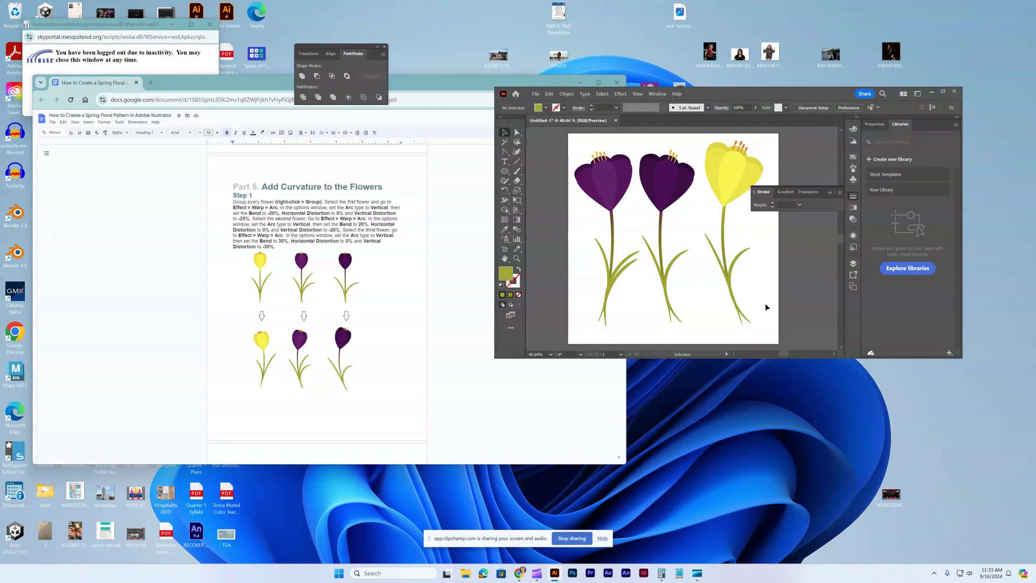
# Select all three crocuses with Ctrl+A and run Object > Expand Appearance on their warps.
pyautogui.scroll(2, 648, 242)
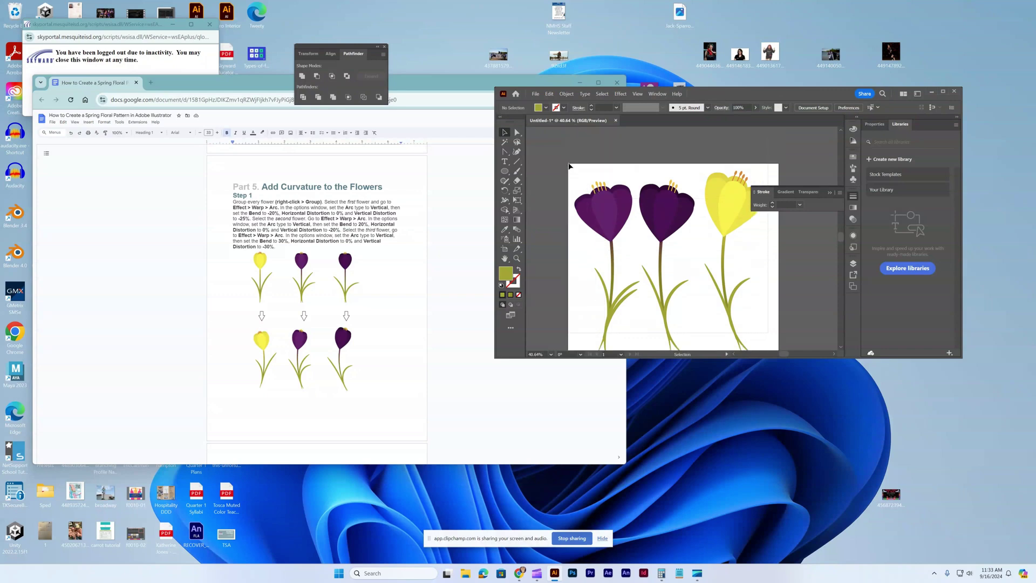
pyautogui.hotkey('ctrl', 'a')
pyautogui.click(566, 95)
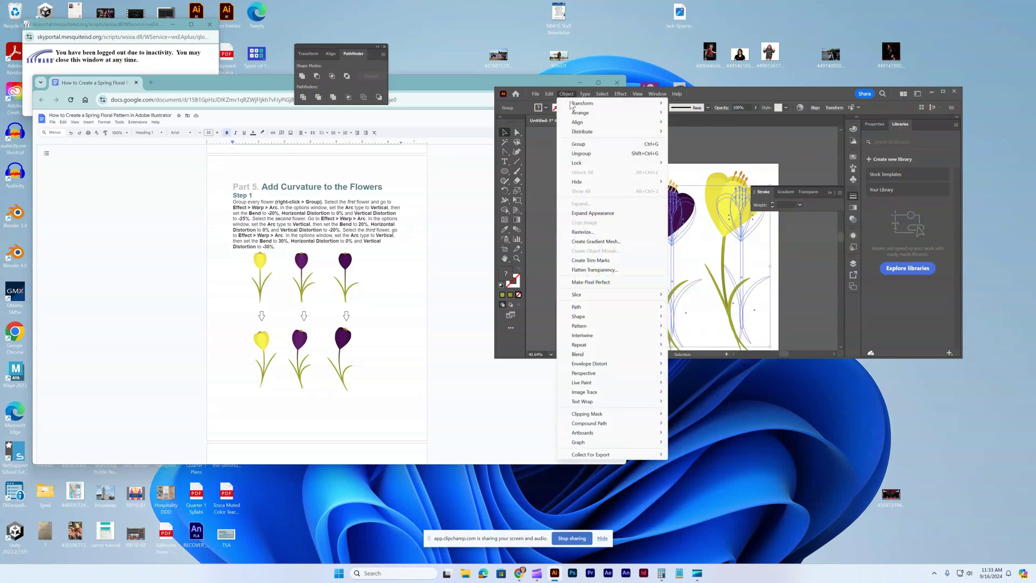
pyautogui.click(585, 198)
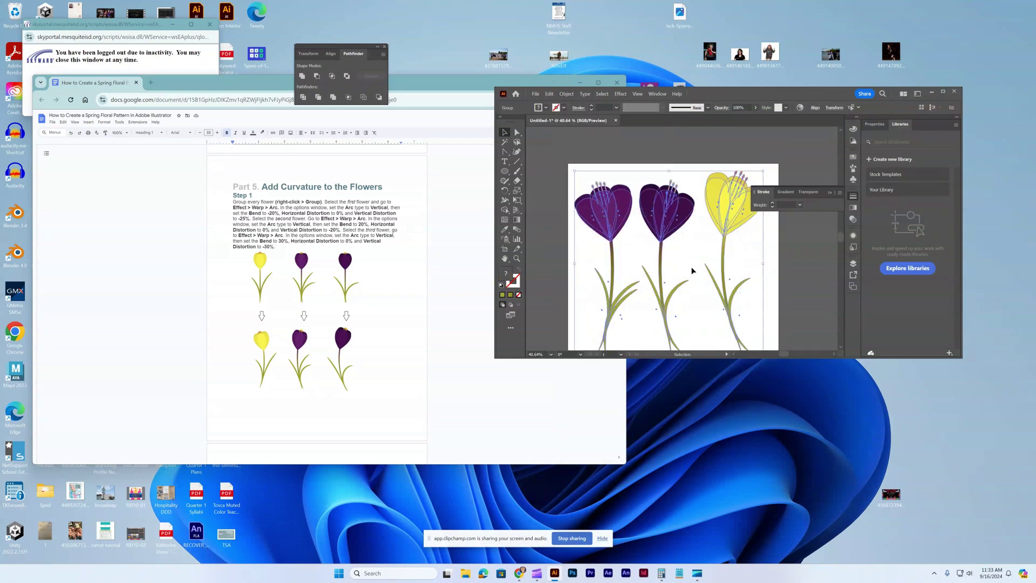
pyautogui.scroll(-2, 692, 271)
pyautogui.click(774, 324)
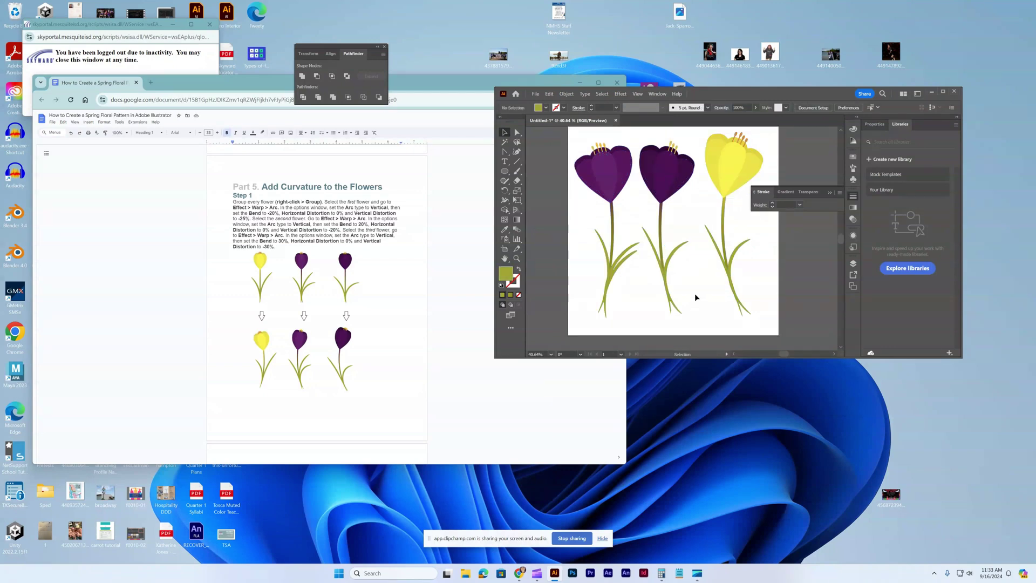
pyautogui.scroll(-2, 695, 297)
pyautogui.scroll(-3, 633, 282)
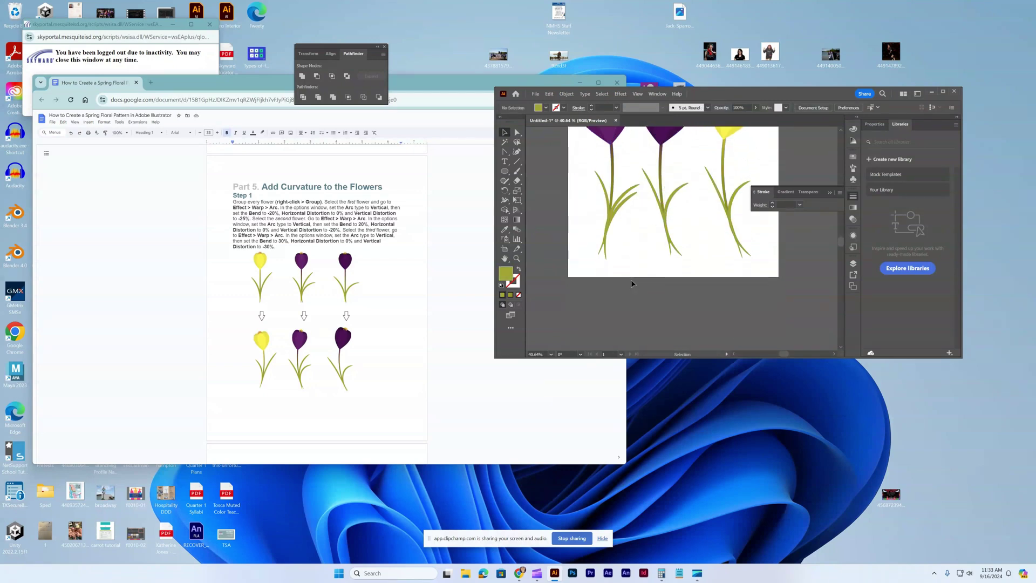
pyautogui.scroll(3, 627, 282)
pyautogui.scroll(-8, 324, 286)
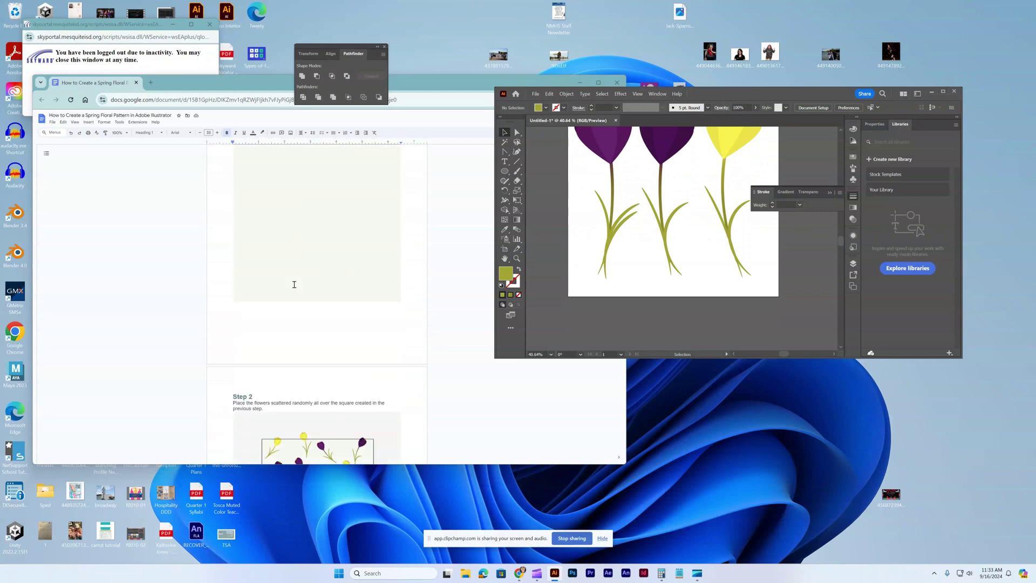
pyautogui.scroll(4, 294, 283)
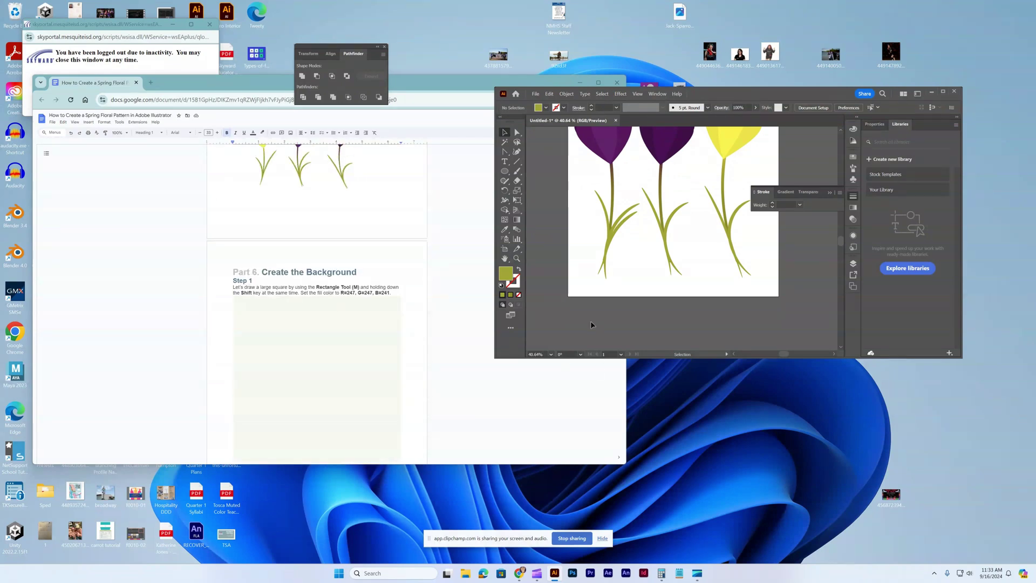
pyautogui.scroll(3, 588, 304)
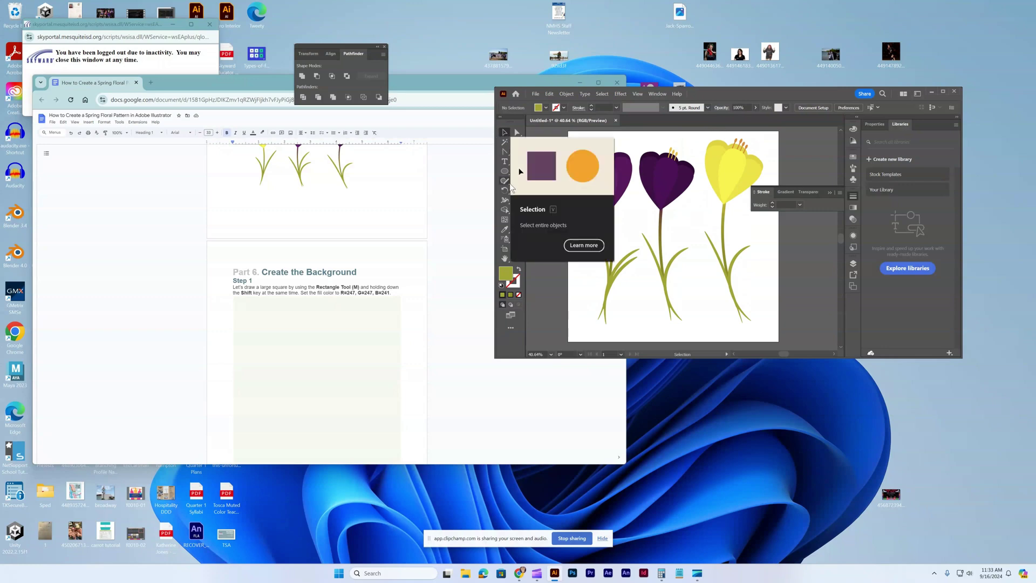
# Draw a rectangle covering the artboard and fill it with R247 G247 B241.
pyautogui.moveTo(505, 171); pyautogui.dragTo(539, 173)
pyautogui.moveTo(568, 131); pyautogui.dragTo(778, 309)
pyautogui.doubleClick(506, 274)
pyautogui.click(632, 242)
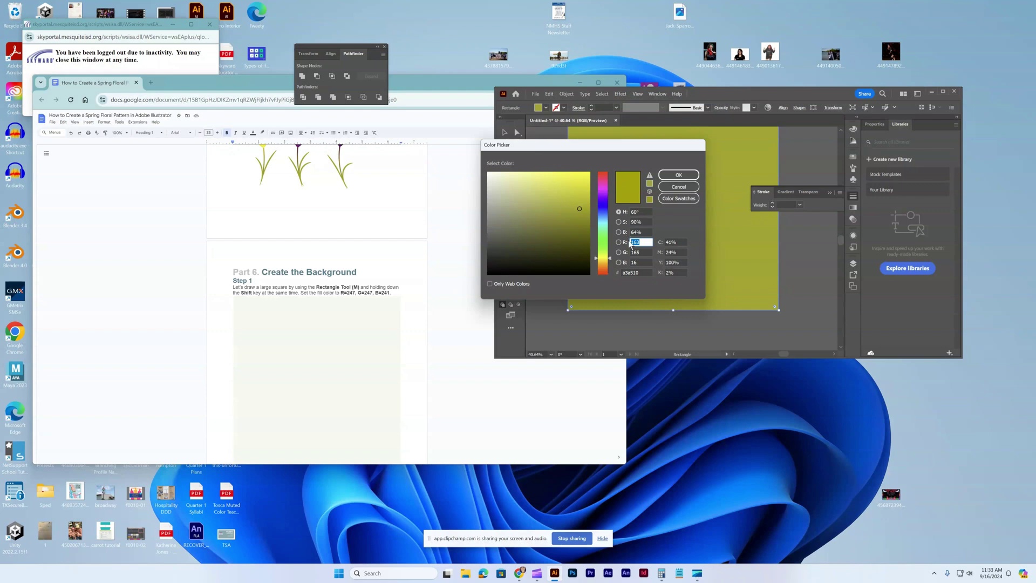
pyautogui.write('247')
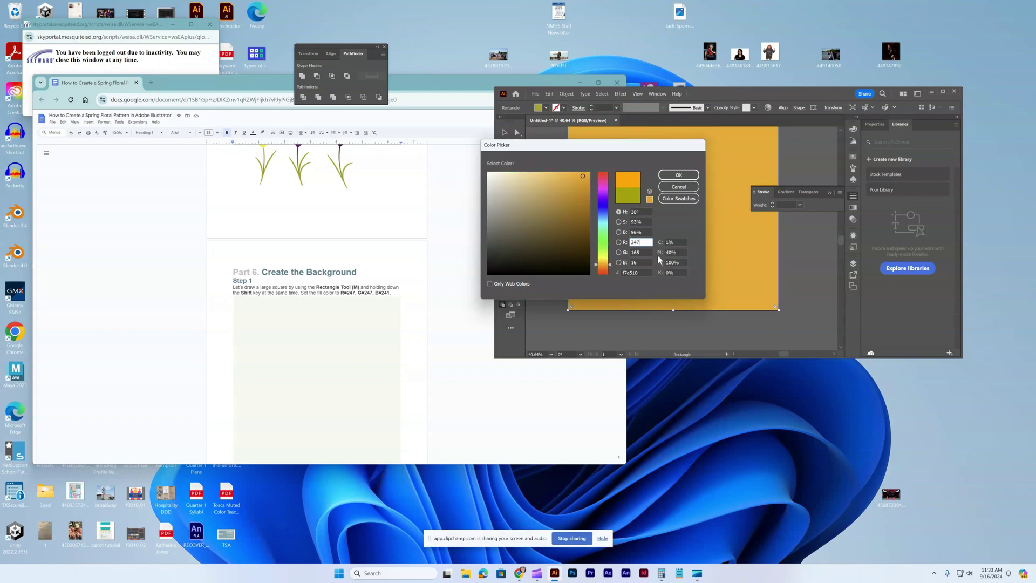
pyautogui.click(630, 251)
pyautogui.write('247')
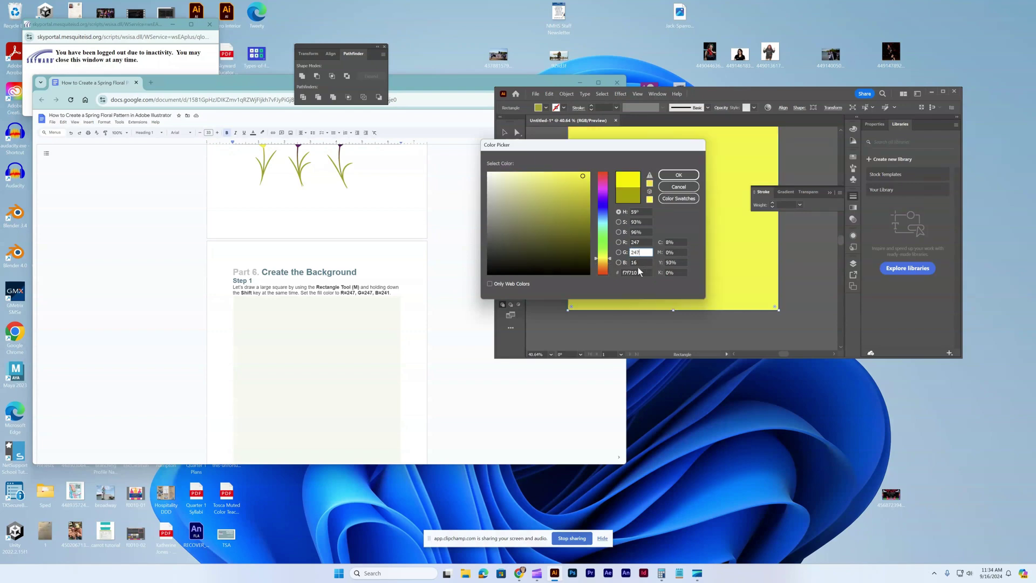
pyautogui.click(632, 263)
pyautogui.write('241')
pyautogui.click(685, 175)
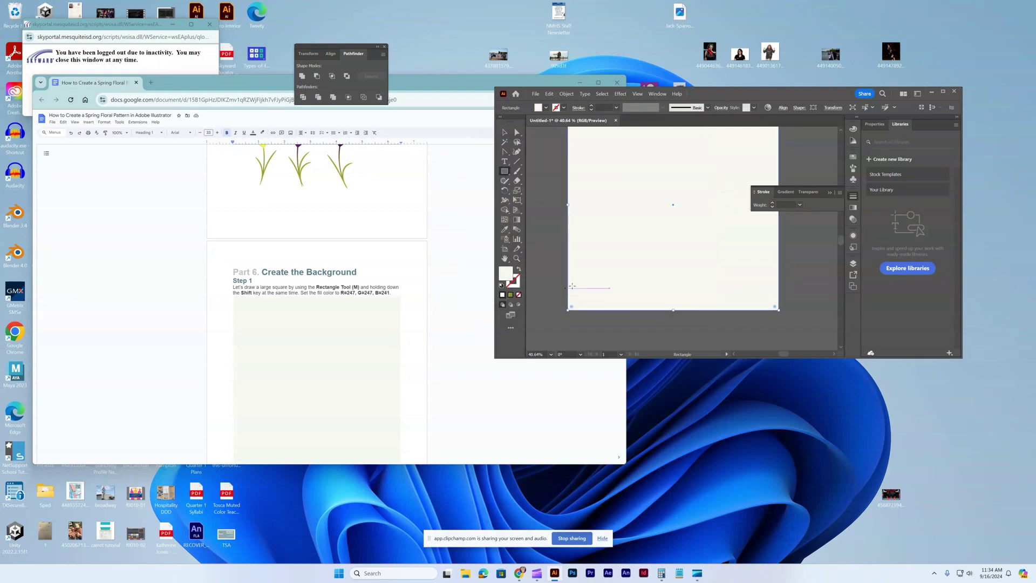
# Send the off-white rectangle to the back behind the crocuses.
pyautogui.click(505, 132)
pyautogui.rightClick(644, 231)
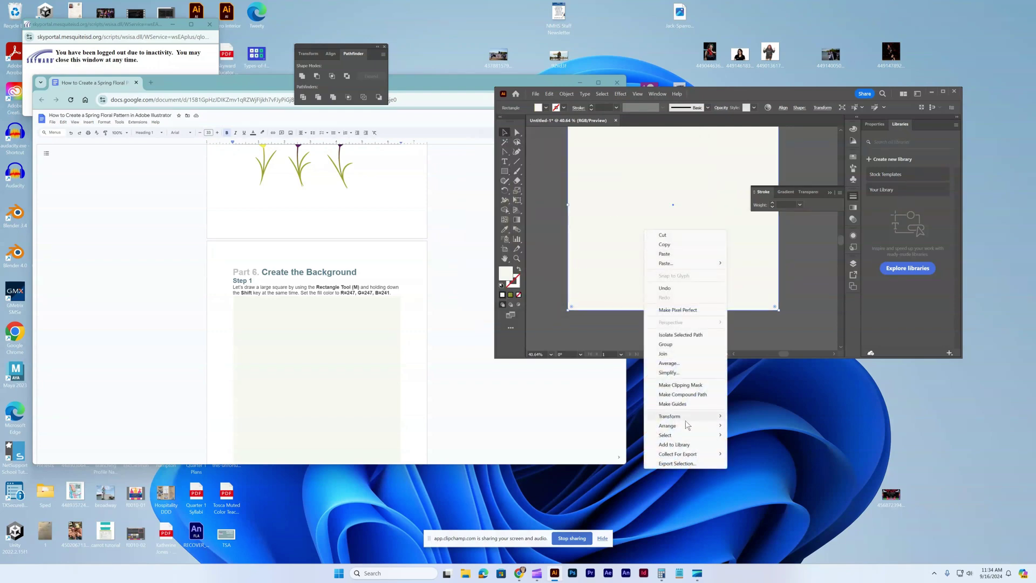
pyautogui.moveTo(681, 426)
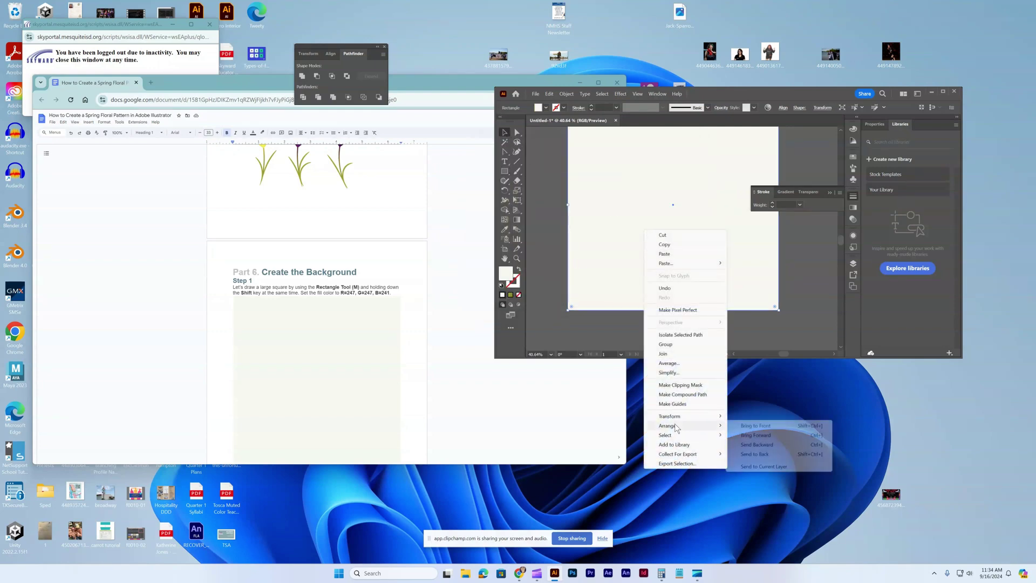
pyautogui.click(757, 455)
pyautogui.scroll(-5, 285, 388)
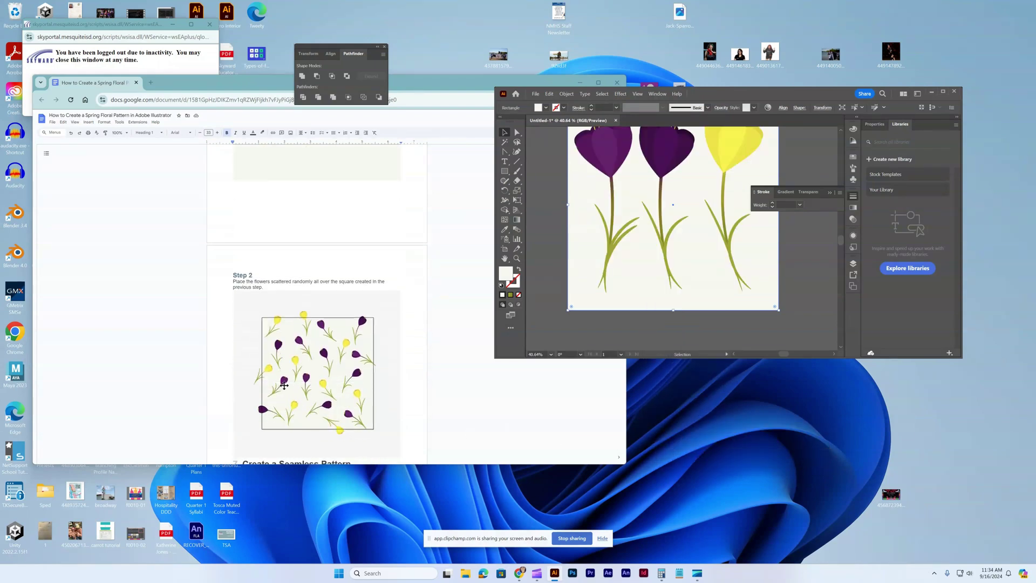
# Undo the last change to bring back the flowers' stamens.
pyautogui.scroll(-2, 284, 386)
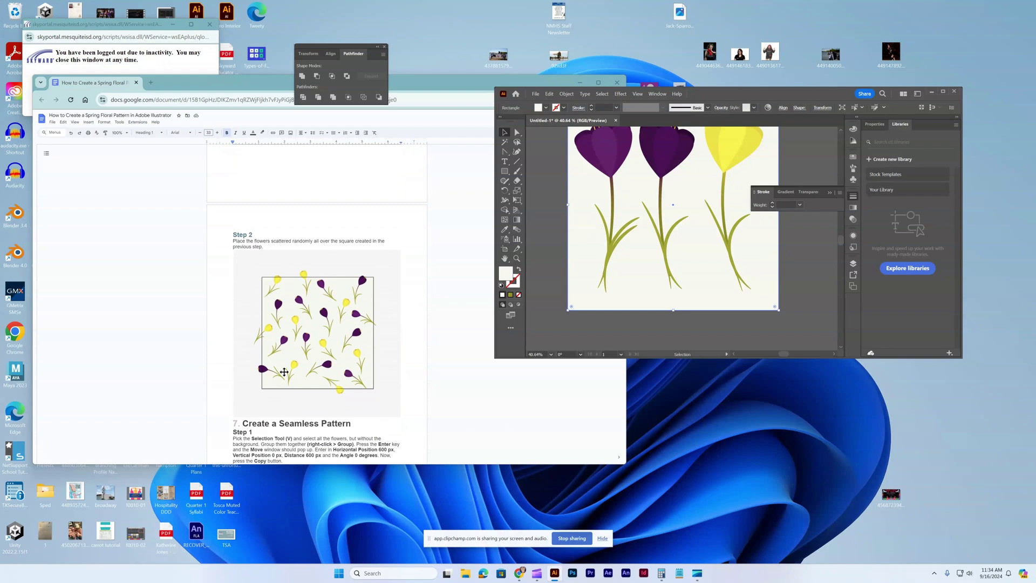
pyautogui.scroll(-3, 284, 371)
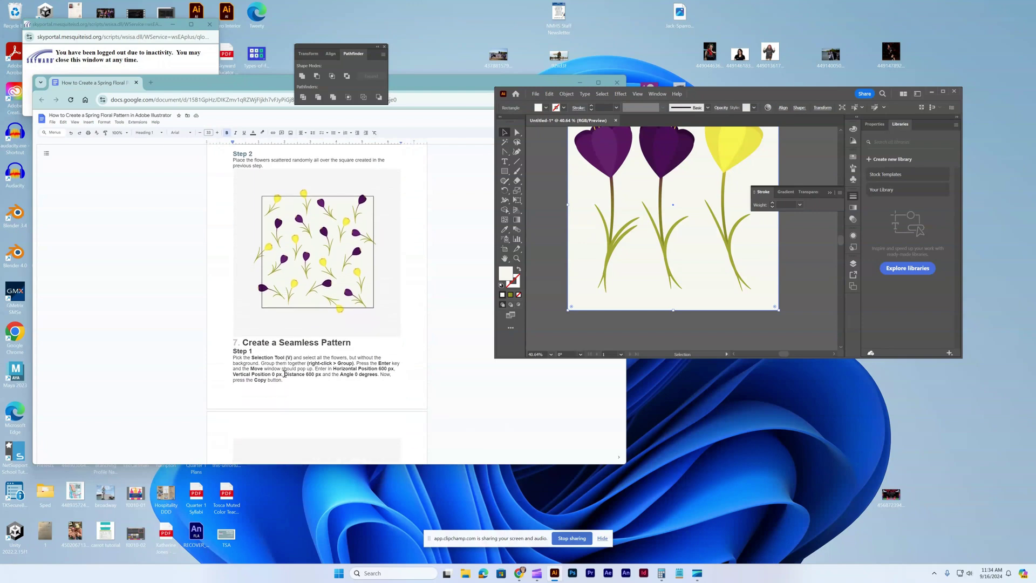
pyautogui.scroll(3, 284, 374)
pyautogui.hotkey('ctrl', 'z')
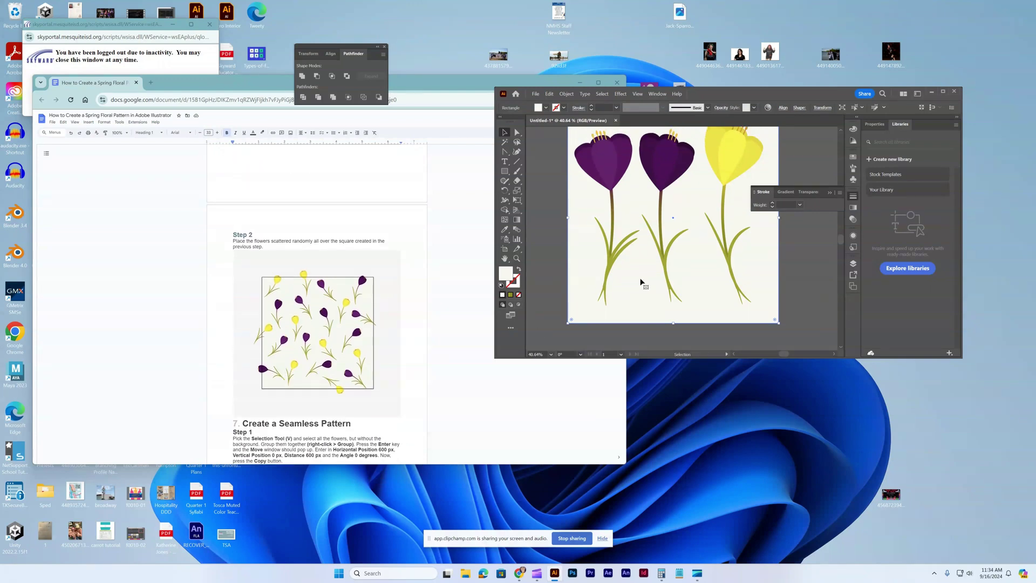
pyautogui.scroll(3, 629, 286)
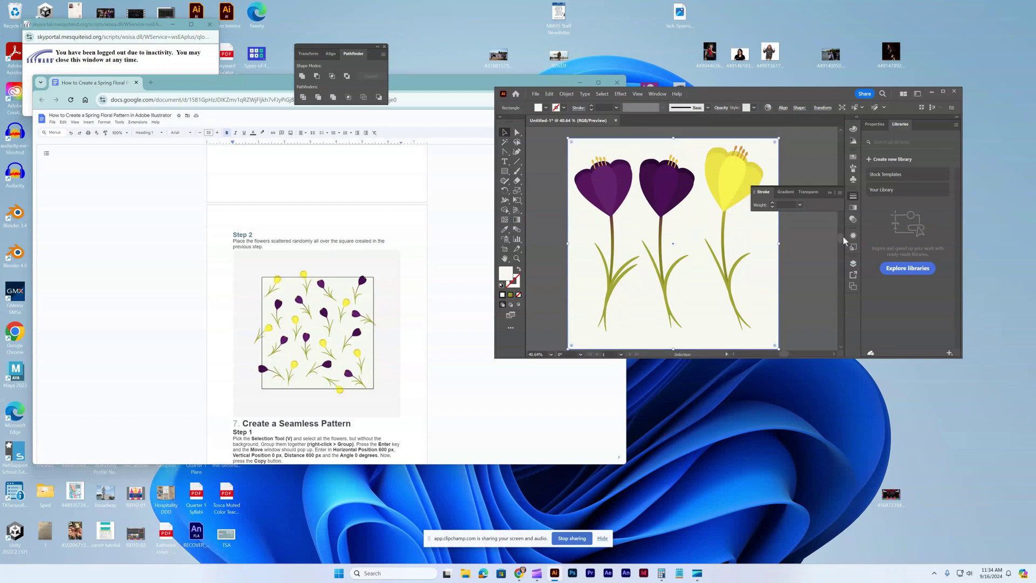
# Lock the <Rectangle> row under Layer 1 in the Layers panel.
pyautogui.click(852, 264)
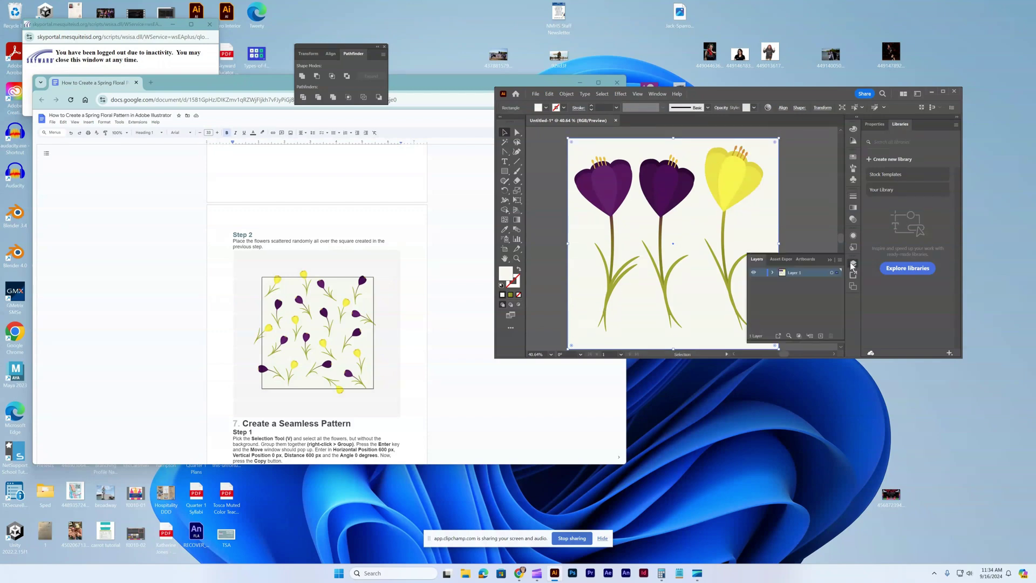
pyautogui.click(772, 272)
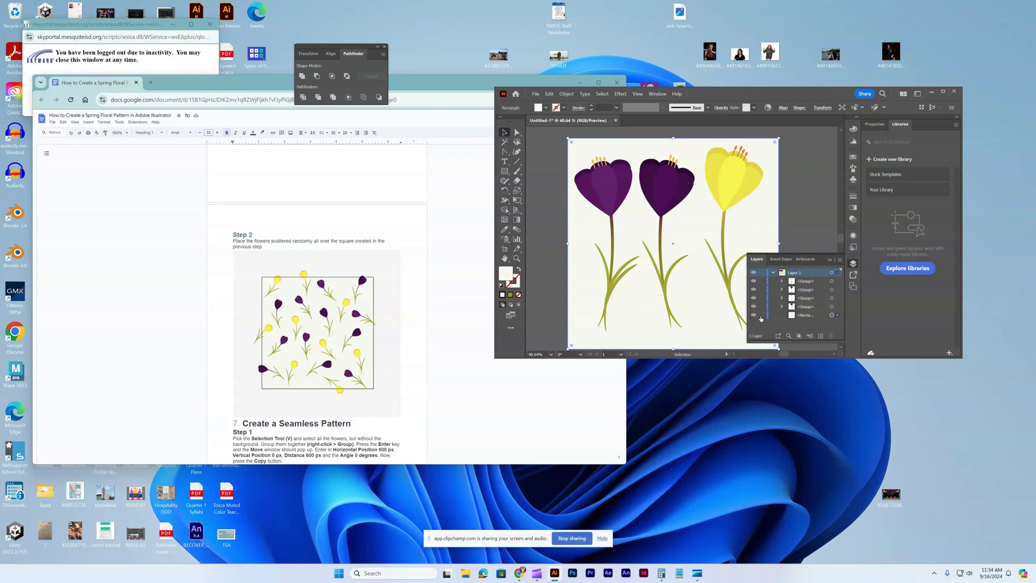
pyautogui.click(761, 315)
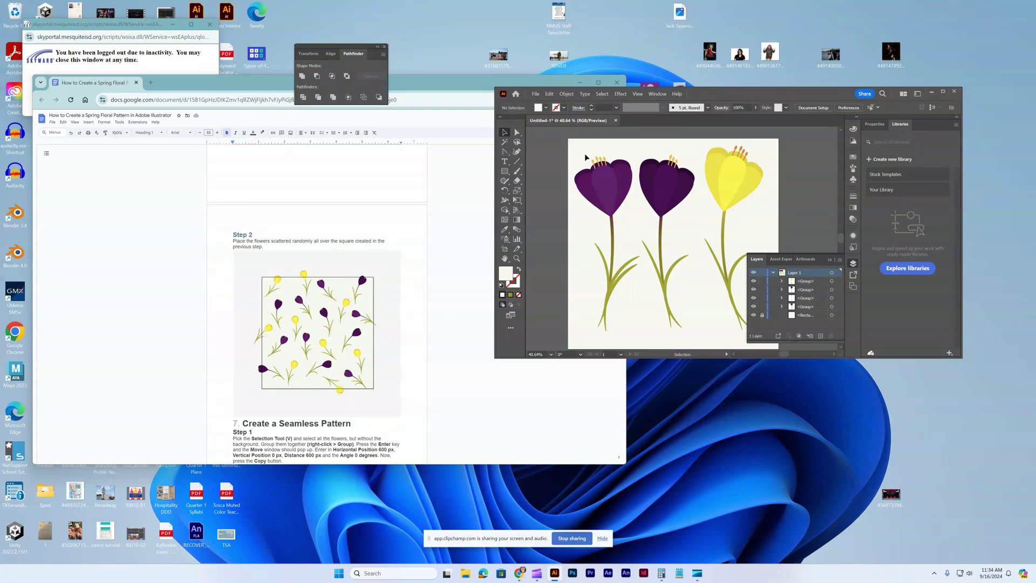
# Select the three crocuses, scale them down, and copy them.
pyautogui.click(612, 195)
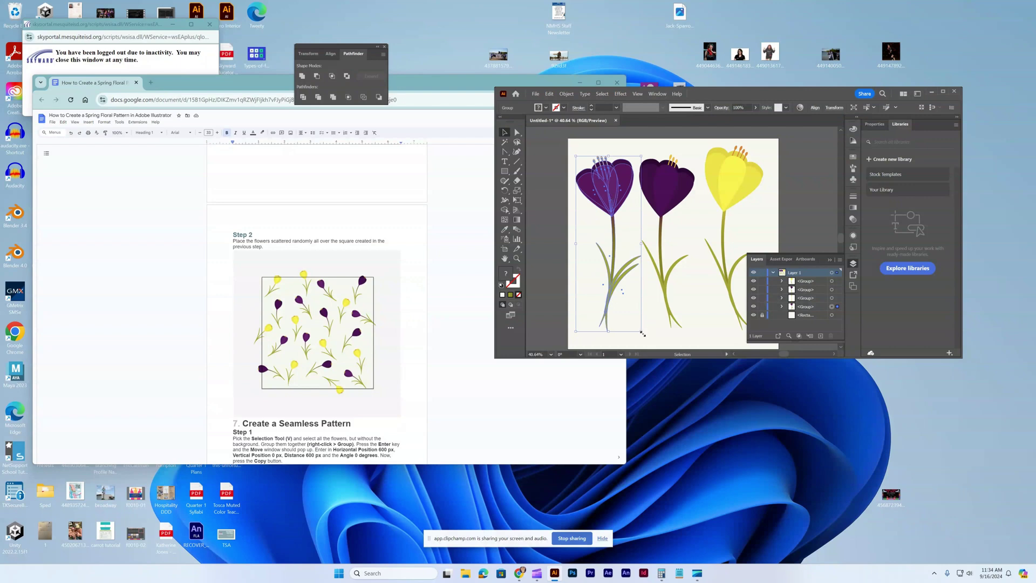
pyautogui.moveTo(738, 260); pyautogui.dragTo(741, 281)
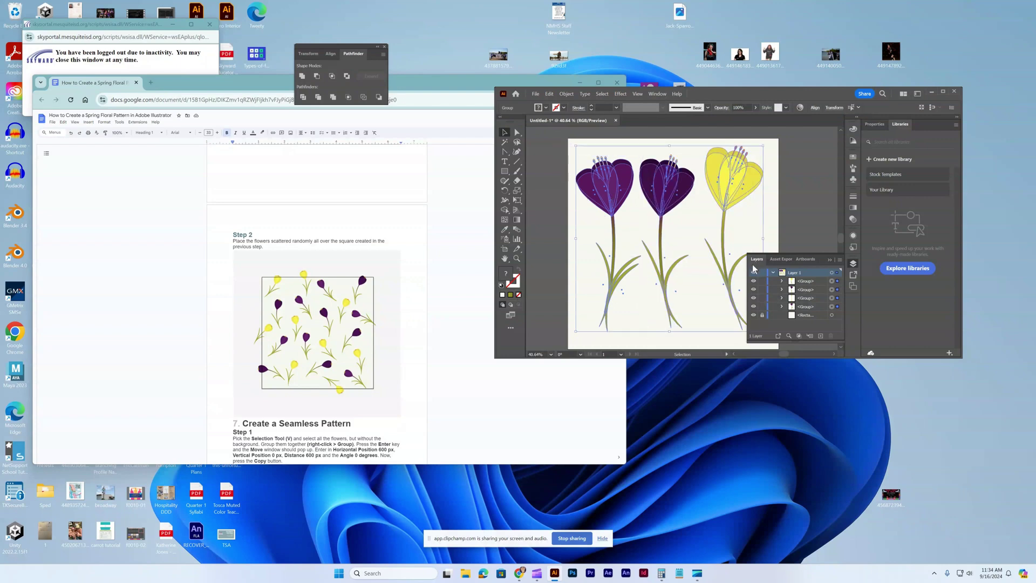
pyautogui.moveTo(572, 333); pyautogui.dragTo(707, 190)
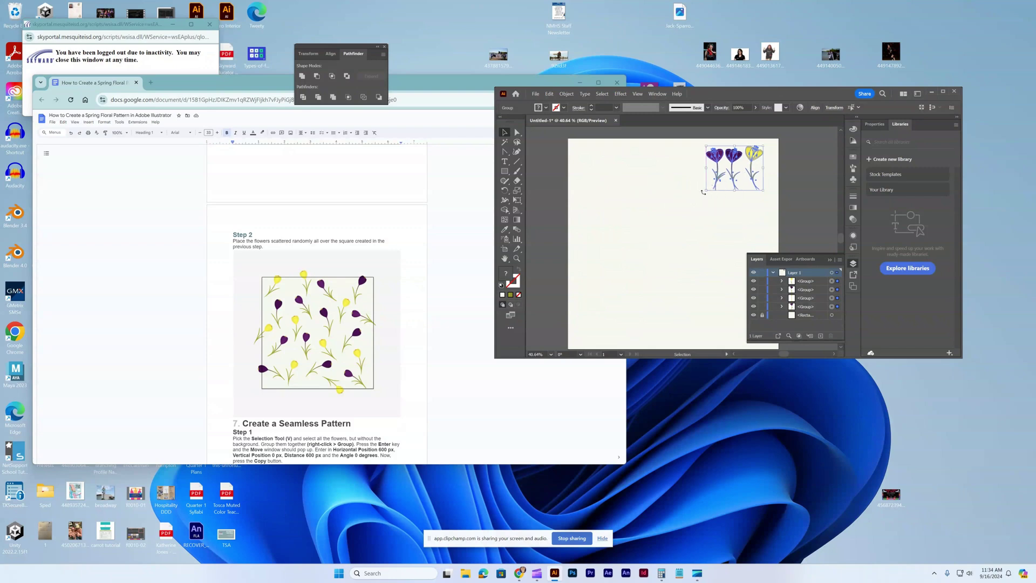
pyautogui.press('a')
pyautogui.hotkey('ctrl', 'c')
pyautogui.hotkey('ctrl', 'v')
pyautogui.press('v')
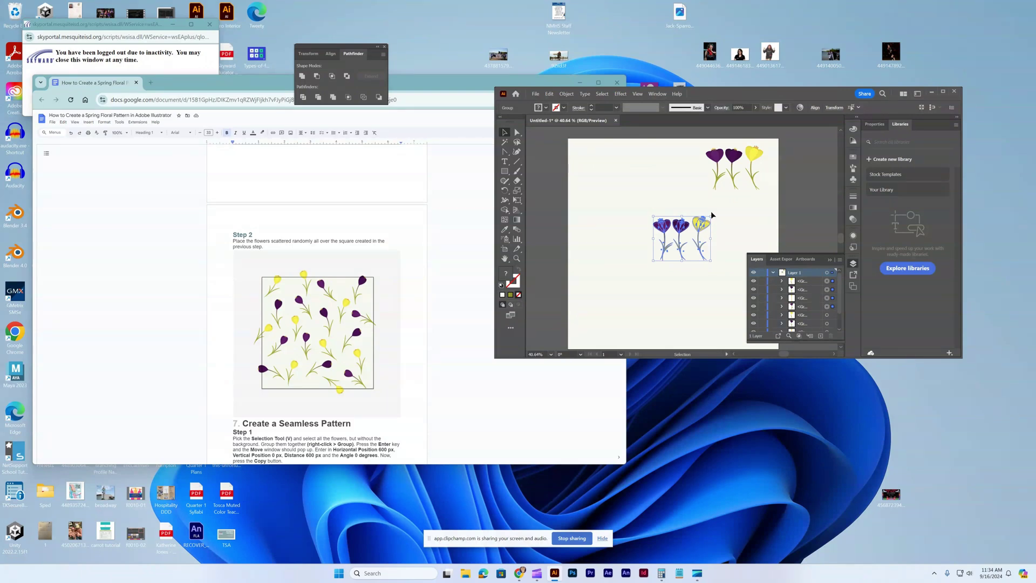
# Paste rotated copies at the upper left and right, and one at the lower left.
pyautogui.moveTo(711, 213); pyautogui.dragTo(610, 154)
pyautogui.hotkey('ctrl', 'v')
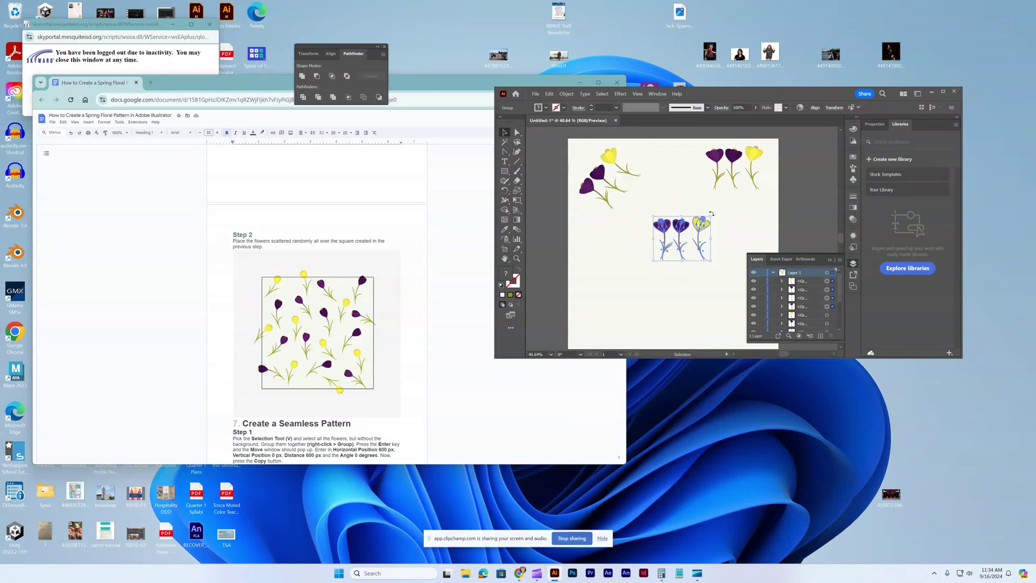
pyautogui.moveTo(711, 214); pyautogui.dragTo(767, 239)
pyautogui.hotkey('ctrl', 'v')
pyautogui.moveTo(692, 220); pyautogui.dragTo(623, 294)
# Paste more copies at the left middle, bottom centre and bottom-right corner.
pyautogui.hotkey('ctrl', 'v')
pyautogui.moveTo(674, 228); pyautogui.dragTo(615, 237)
pyautogui.hotkey('ctrl', 'v')
pyautogui.moveTo(682, 238); pyautogui.dragTo(675, 175)
pyautogui.hotkey('ctrl', 'v')
pyautogui.hotkey('ctrl', 'v')
pyautogui.press('v')
pyautogui.moveTo(678, 230); pyautogui.dragTo(735, 305)
pyautogui.hotkey('ctrl', 'v')
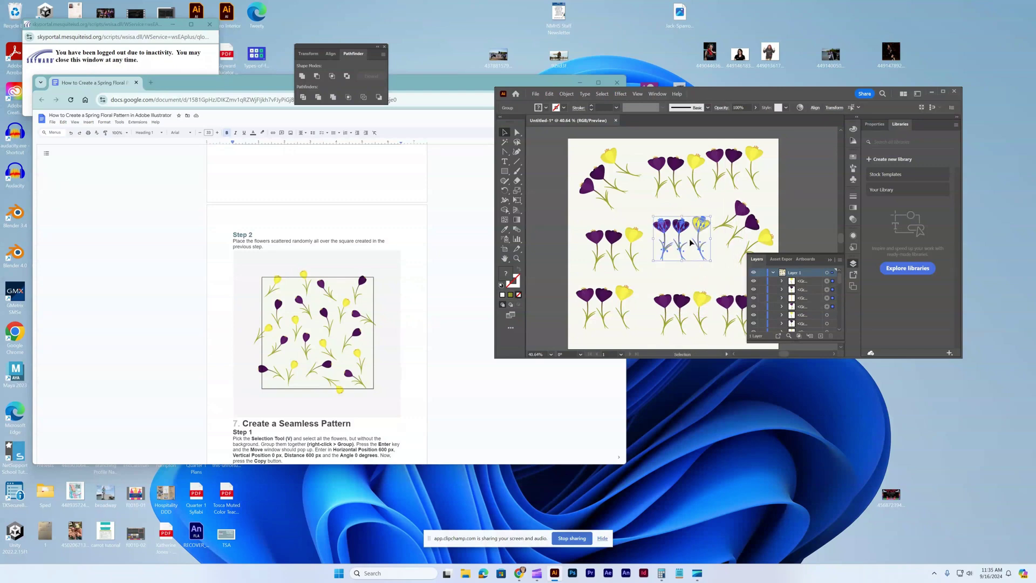
# Nudge the top-left purple flower and the top pair of purple flowers into new spots.
pyautogui.click(620, 237)
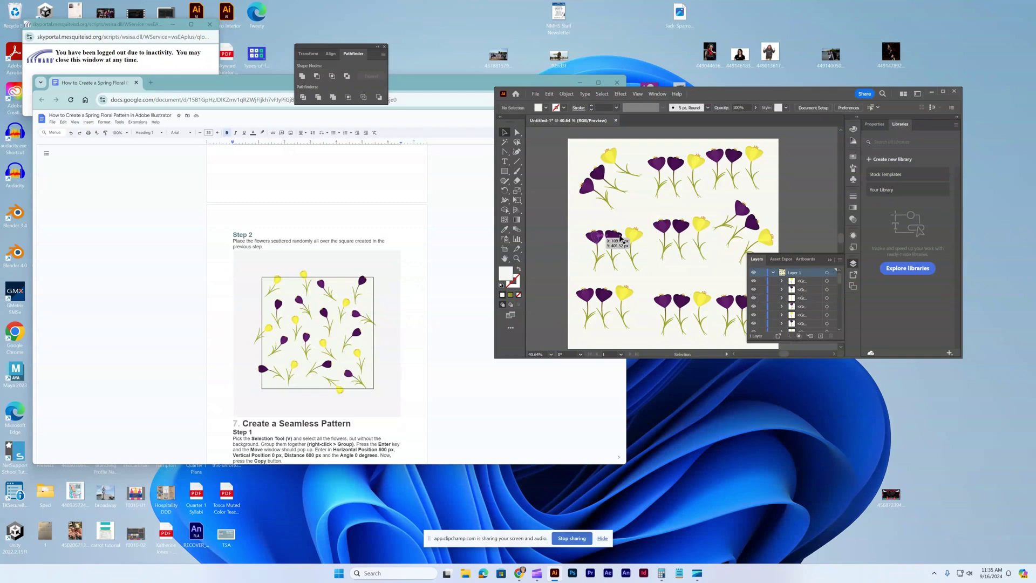
pyautogui.scroll(-1, 719, 218)
pyautogui.moveTo(605, 163); pyautogui.dragTo(586, 142)
pyautogui.moveTo(589, 186); pyautogui.dragTo(574, 185)
pyautogui.moveTo(664, 174); pyautogui.dragTo(632, 189)
pyautogui.moveTo(698, 158)
pyautogui.mouseDown()
pyautogui.moveTo(679, 173)
pyautogui.moveTo(702, 155)
pyautogui.mouseUp()
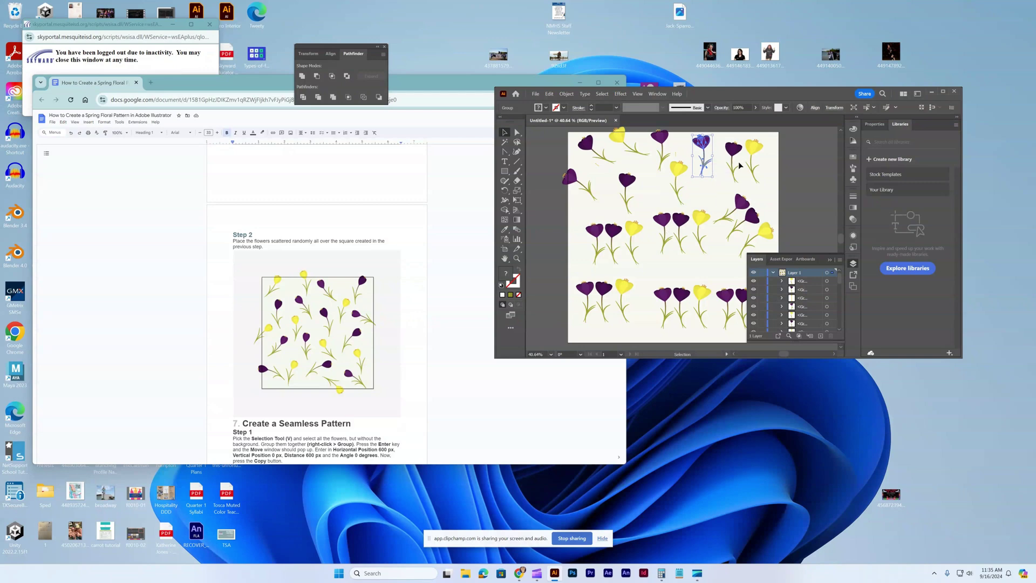
# Undo two flower moves and group the parts of the top-left flower.
pyautogui.press('a')
pyautogui.hotkey('ctrl', 'z')
pyautogui.hotkey('ctrl', 'z')
pyautogui.hotkey('ctrl', 'z')
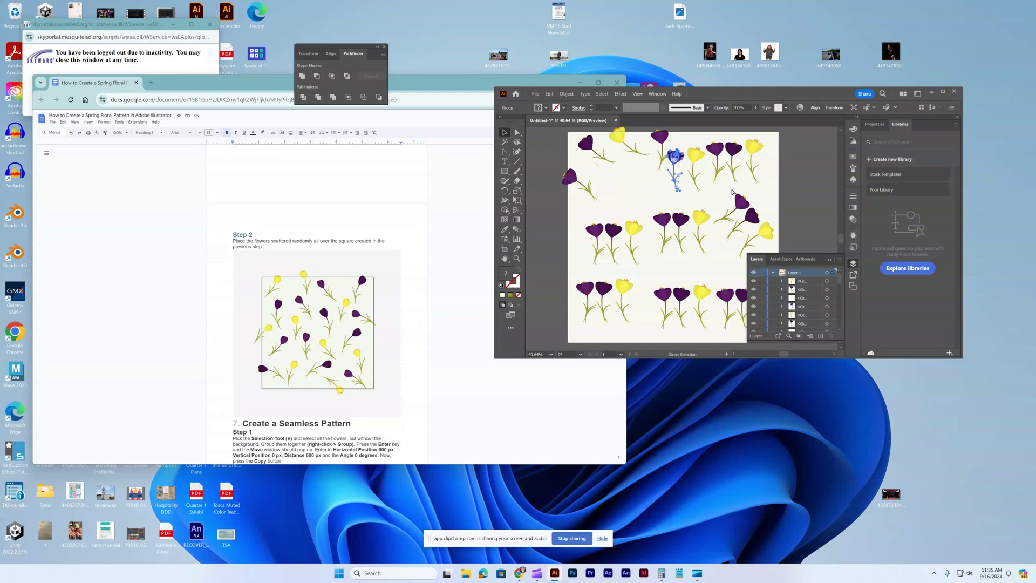
pyautogui.hotkey('ctrl', 'z')
pyautogui.hotkey('ctrl', 'z')
pyautogui.hotkey('ctrl', 'z')
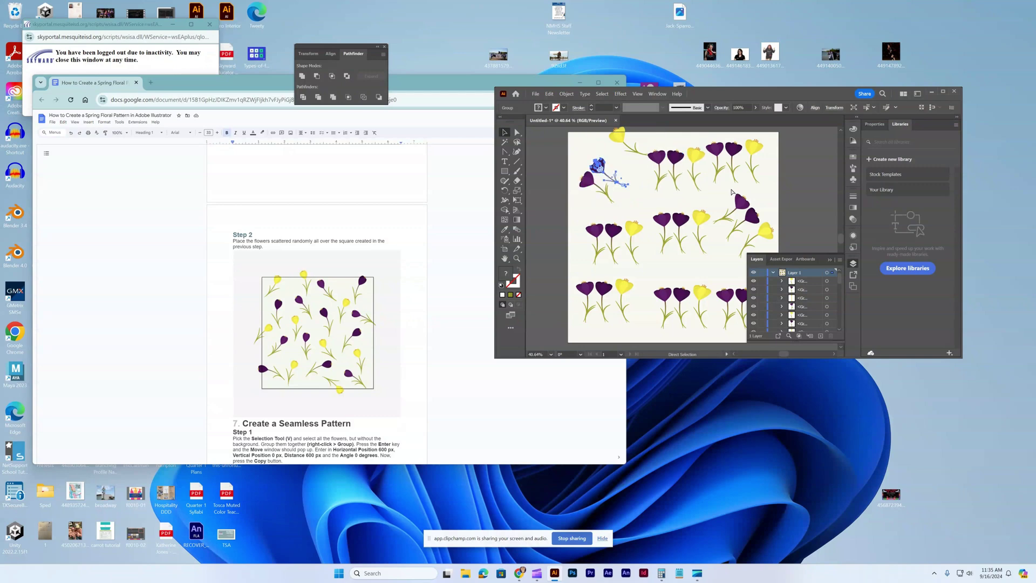
pyautogui.click(582, 153)
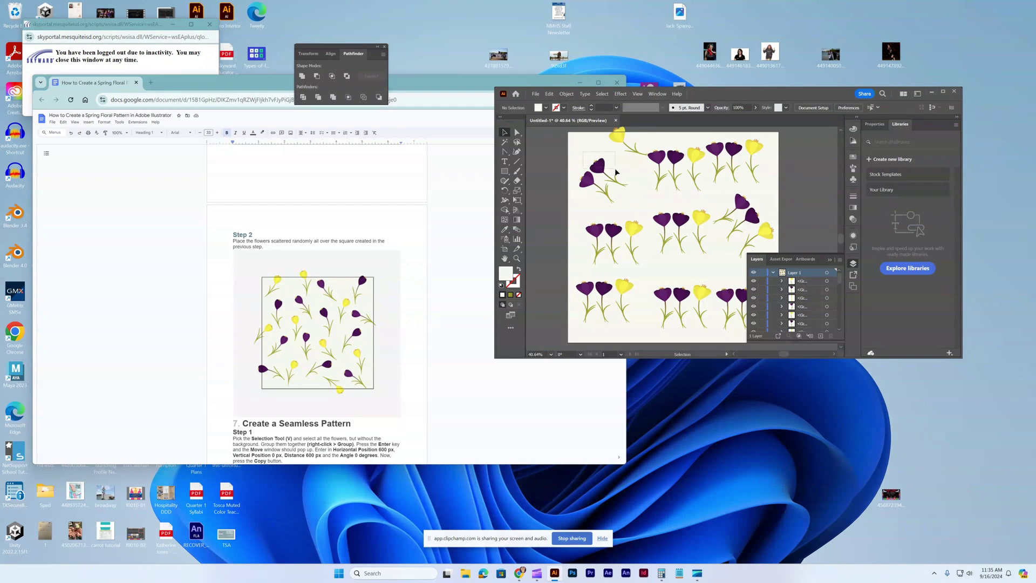
pyautogui.click(597, 165)
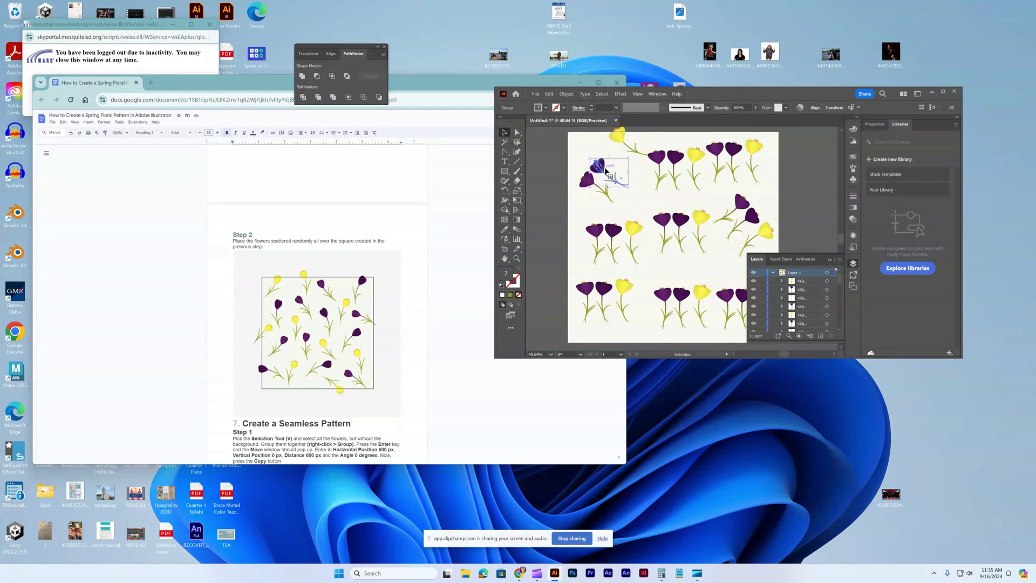
pyautogui.rightClick(600, 168)
pyautogui.click(620, 285)
# Move the middle-row left purple flower down-left.
pyautogui.click(681, 189)
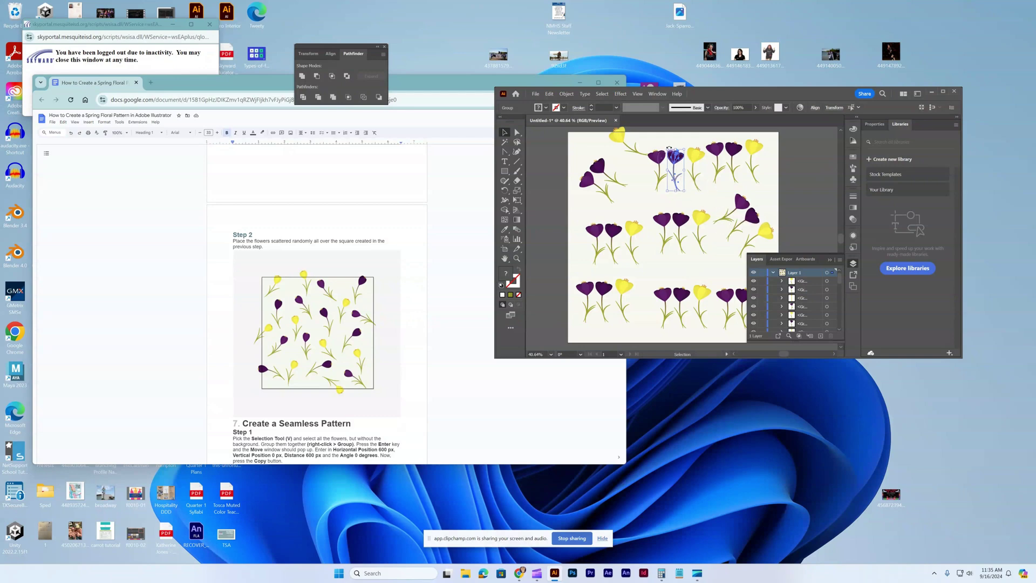
pyautogui.rightClick(680, 167)
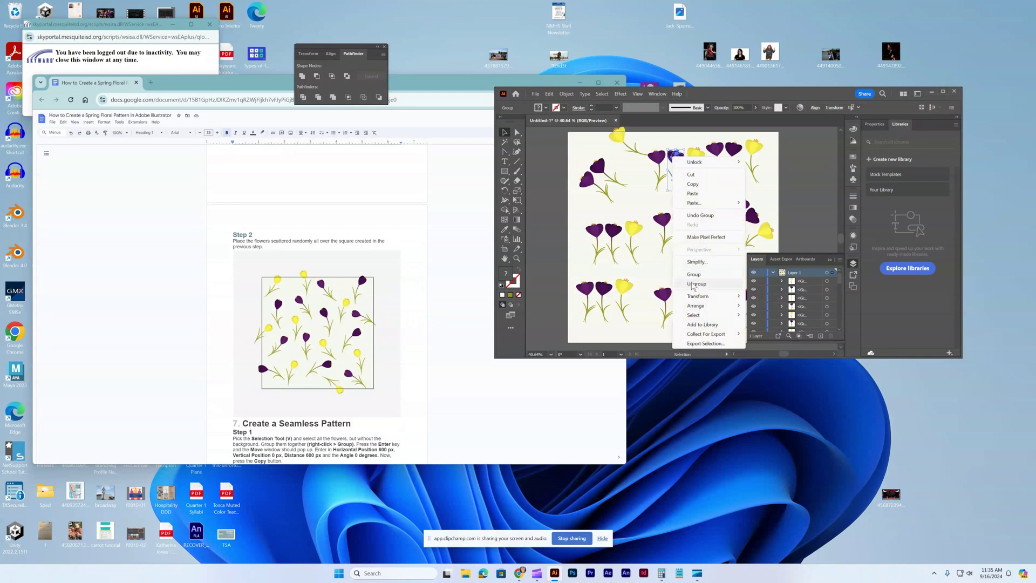
pyautogui.press('Escape')
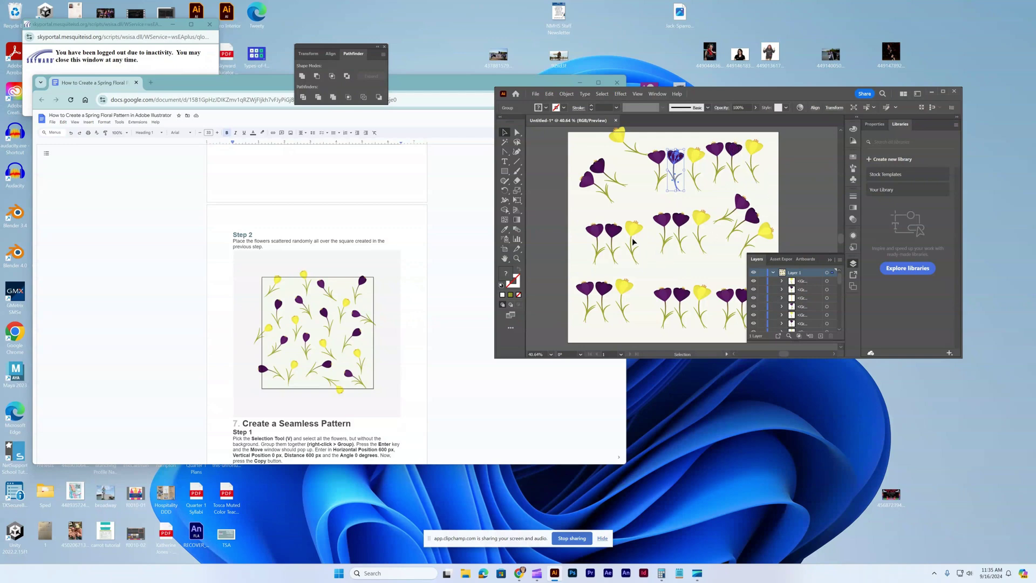
pyautogui.moveTo(590, 234)
pyautogui.mouseDown()
pyautogui.moveTo(577, 240)
pyautogui.moveTo(580, 225)
pyautogui.moveTo(609, 224)
pyautogui.moveTo(610, 243)
pyautogui.moveTo(615, 230)
pyautogui.moveTo(602, 228)
pyautogui.mouseUp()
pyautogui.click(617, 231)
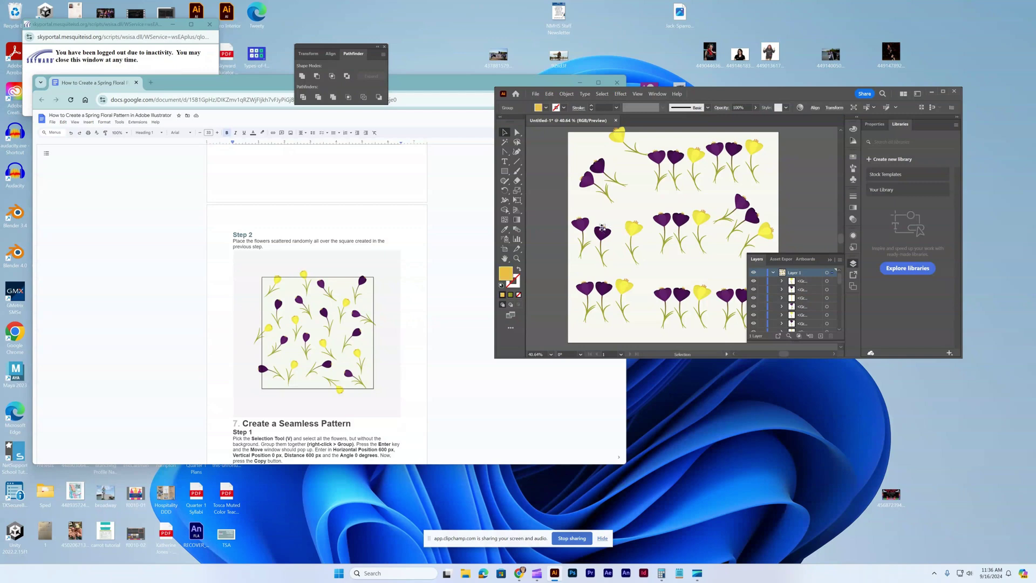
pyautogui.click(609, 249)
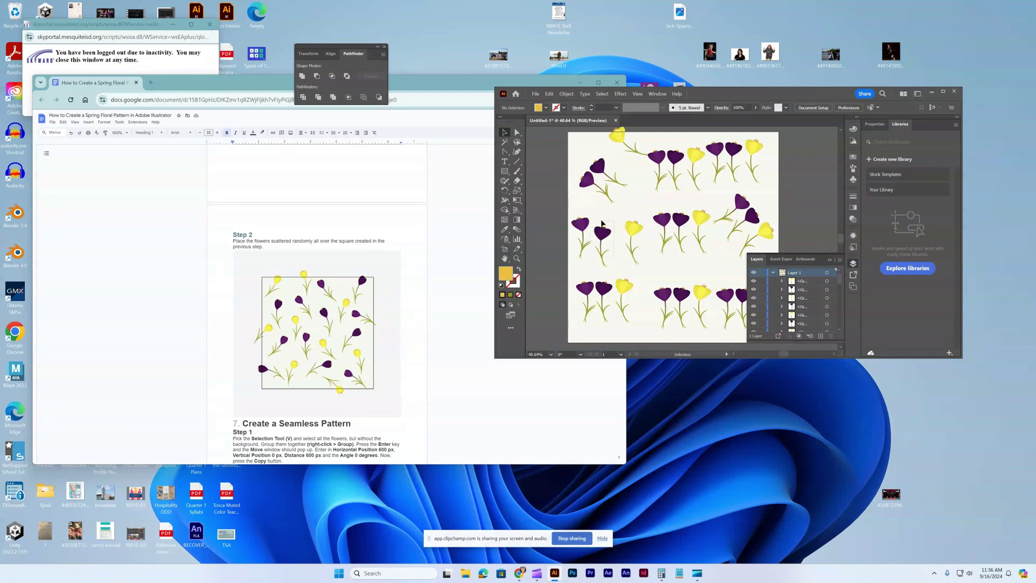
# Group the parts of two neighbouring purple flowers.
pyautogui.click(602, 224)
pyautogui.rightClick(603, 229)
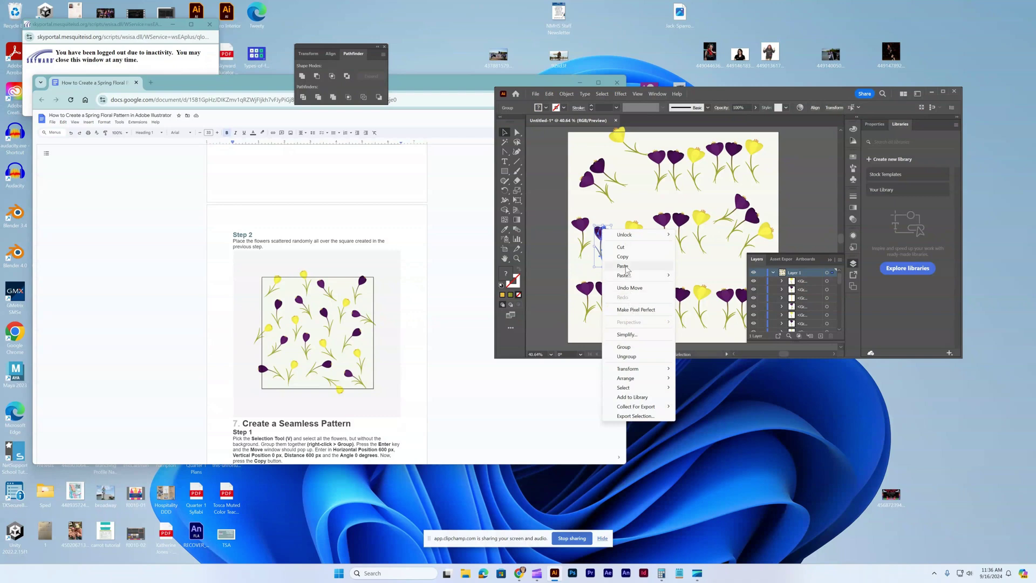
pyautogui.click(626, 347)
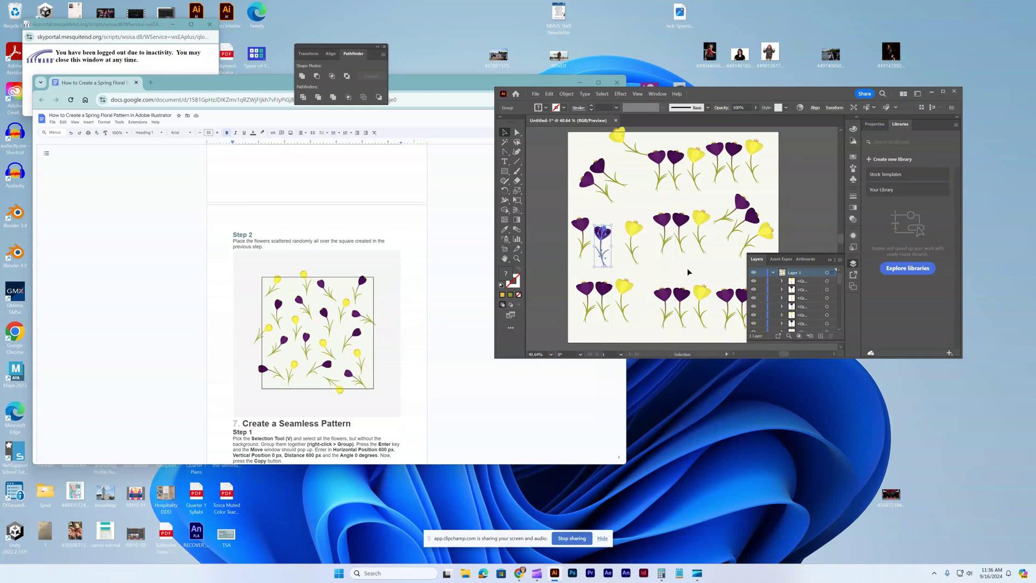
pyautogui.click(679, 219)
pyautogui.rightClick(682, 221)
pyautogui.click(703, 340)
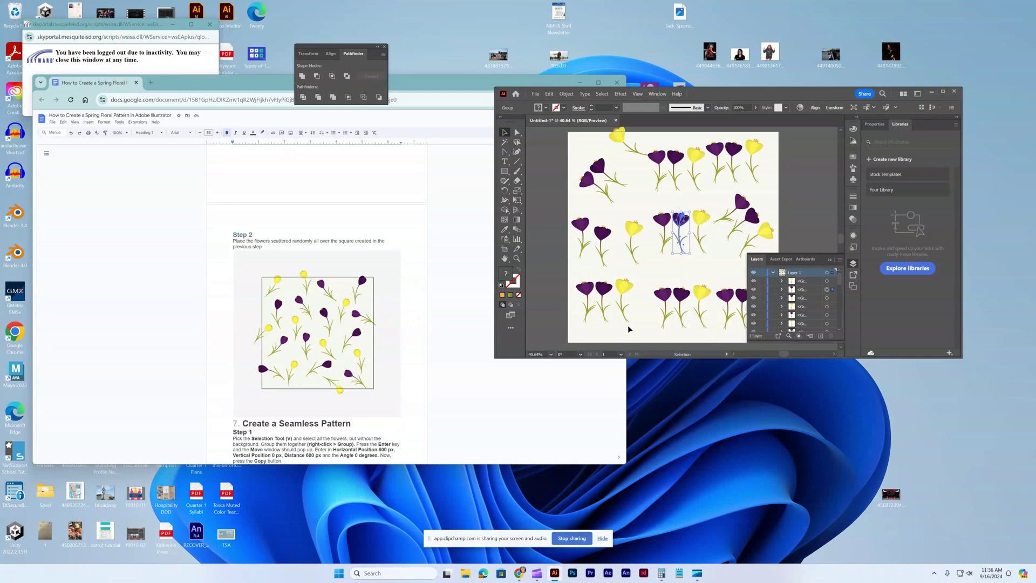
# Shift bottom-row purple and yellow flowers left, then marquee-select the top two rows.
pyautogui.moveTo(602, 293)
pyautogui.mouseDown()
pyautogui.moveTo(642, 297)
pyautogui.moveTo(598, 300)
pyautogui.mouseUp()
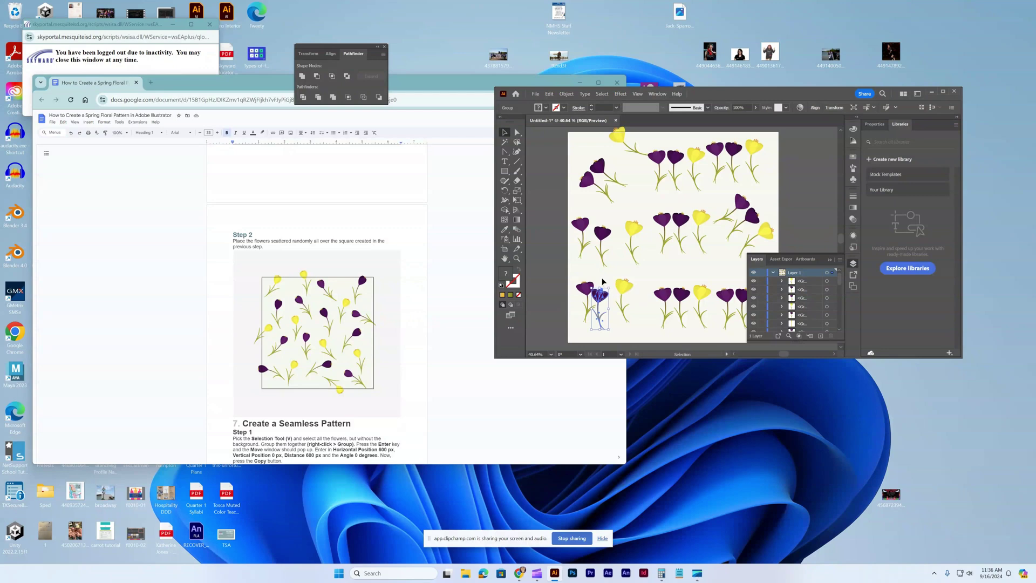
pyautogui.moveTo(620, 287)
pyautogui.mouseDown()
pyautogui.moveTo(600, 291)
pyautogui.moveTo(611, 296)
pyautogui.mouseUp()
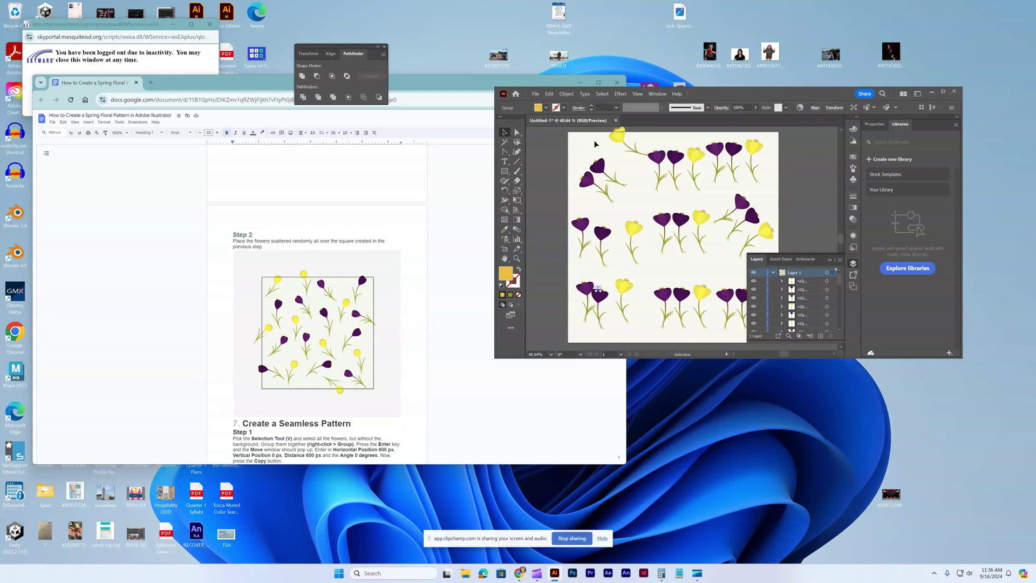
pyautogui.moveTo(641, 179); pyautogui.dragTo(782, 252)
# Delete the top two rows and the right flower group, leaving one cluster.
pyautogui.press('Delete')
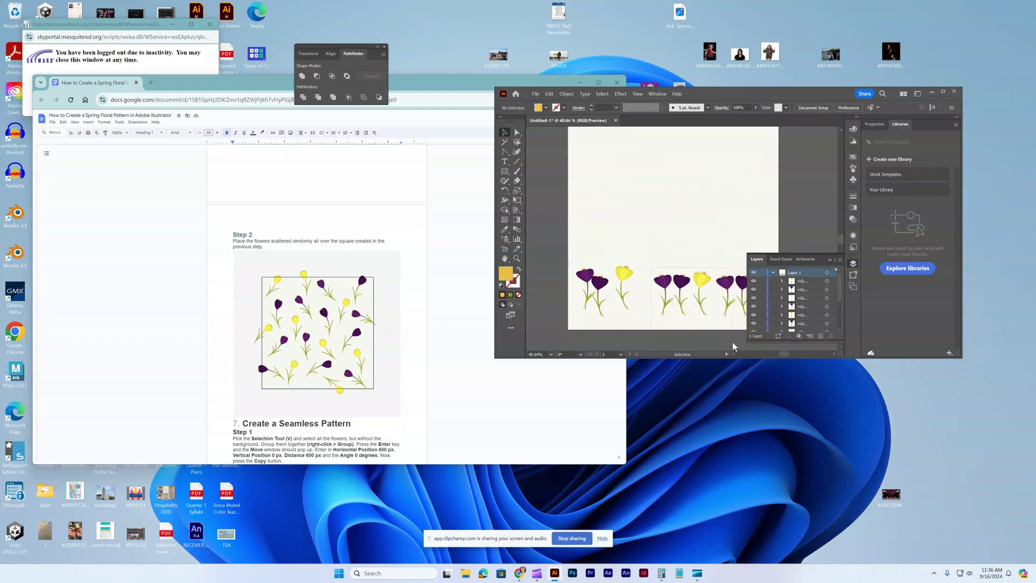
pyautogui.moveTo(747, 335); pyautogui.dragTo(650, 268)
pyautogui.press('Delete')
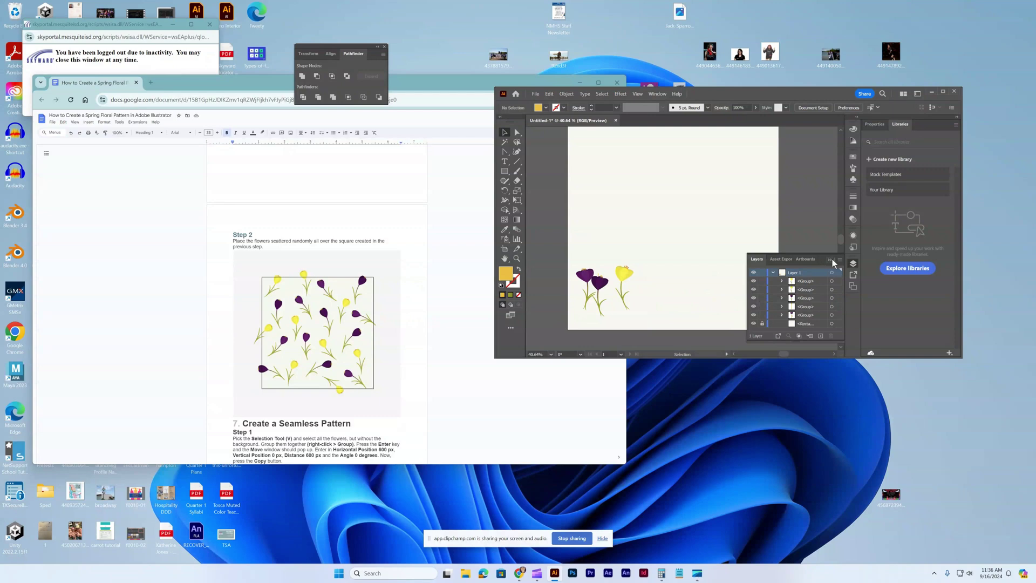
pyautogui.click(830, 259)
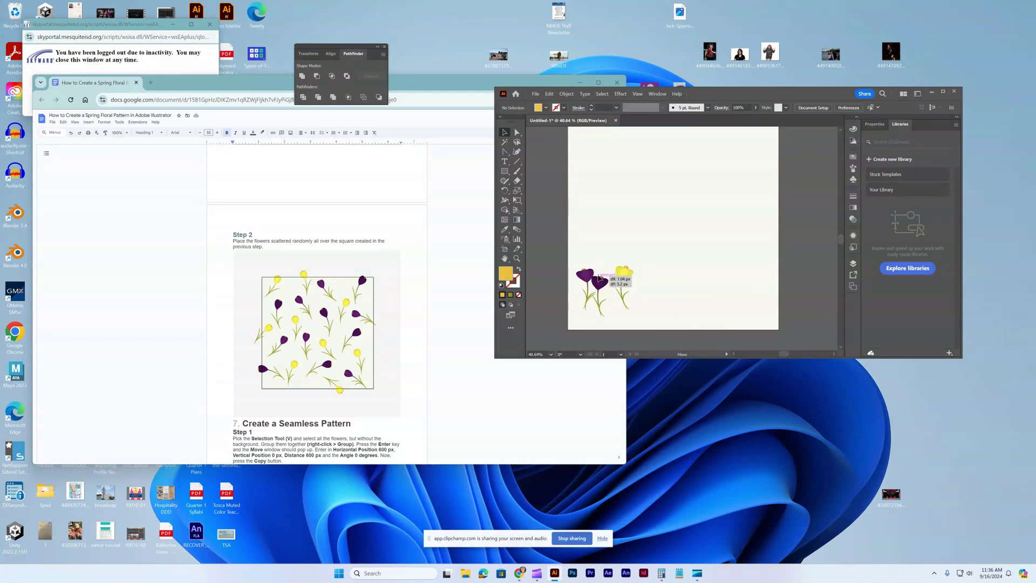
# Raise the middle purple crocus above the other two and select all three.
pyautogui.moveTo(599, 277); pyautogui.dragTo(602, 279)
pyautogui.click(601, 278)
pyautogui.rightClick(604, 283)
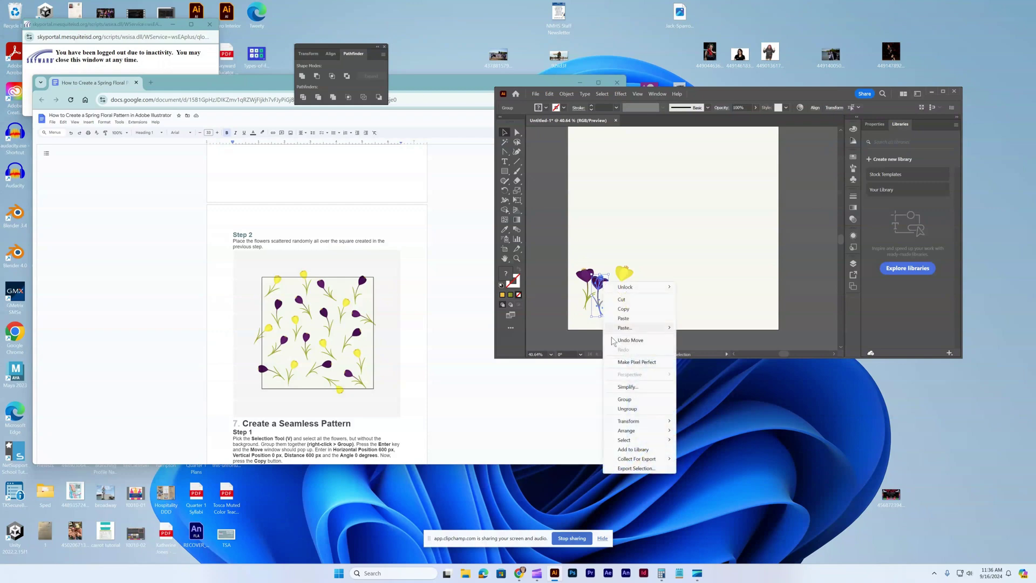
pyautogui.click(653, 399)
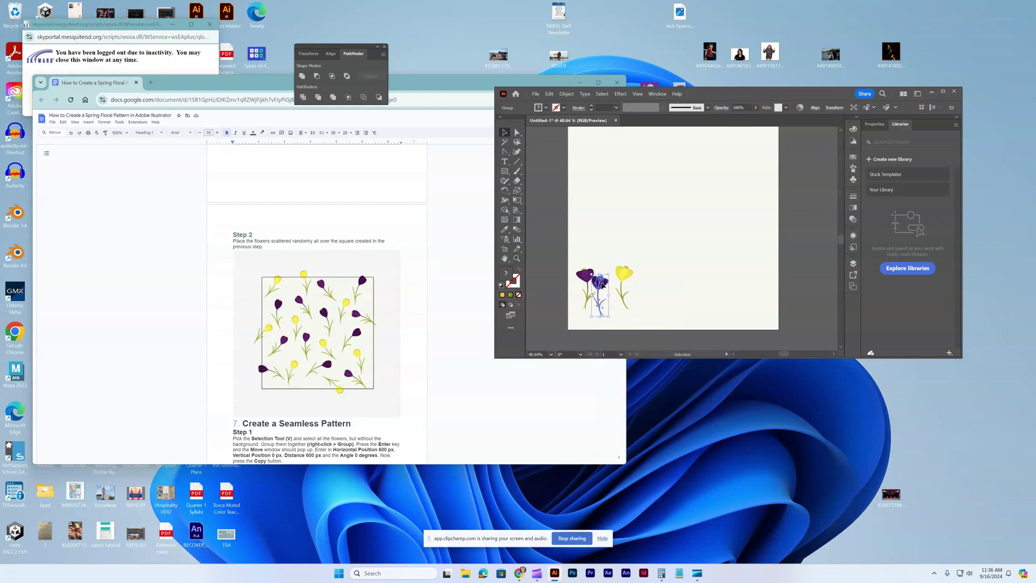
pyautogui.moveTo(600, 284); pyautogui.dragTo(605, 235)
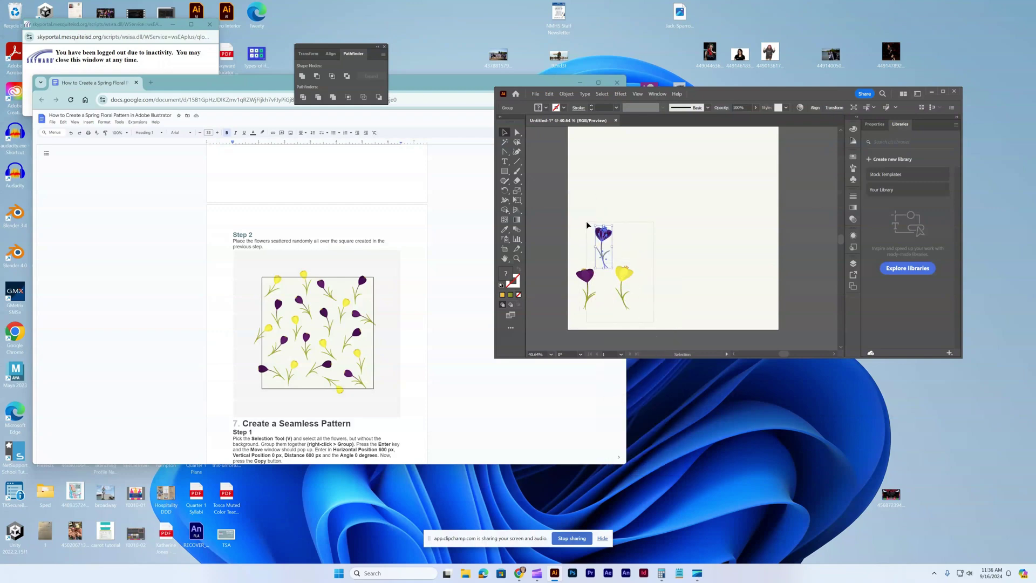
pyautogui.hotkey('ctrl', 'a')
# Open and dismiss context menus on the yellow and purple crocuses, then deselect.
pyautogui.click(656, 302)
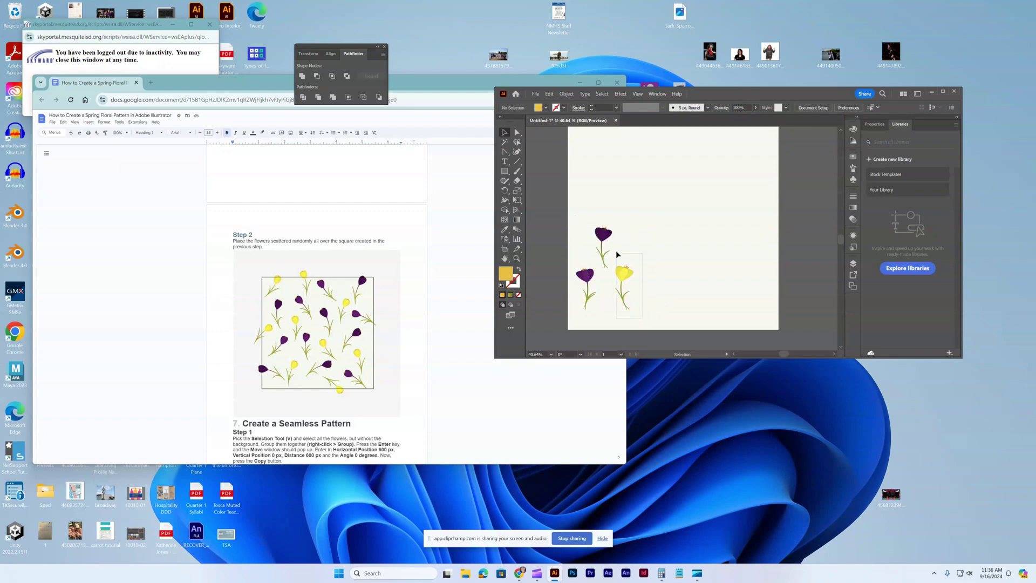
pyautogui.click(623, 273)
pyautogui.rightClick(623, 278)
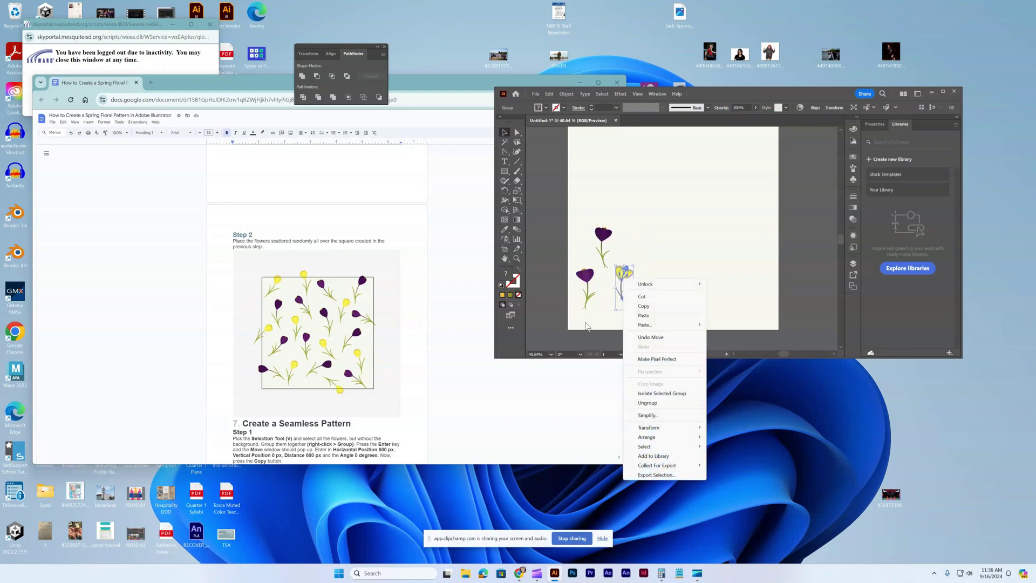
pyautogui.click(587, 327)
pyautogui.click(585, 276)
pyautogui.rightClick(584, 288)
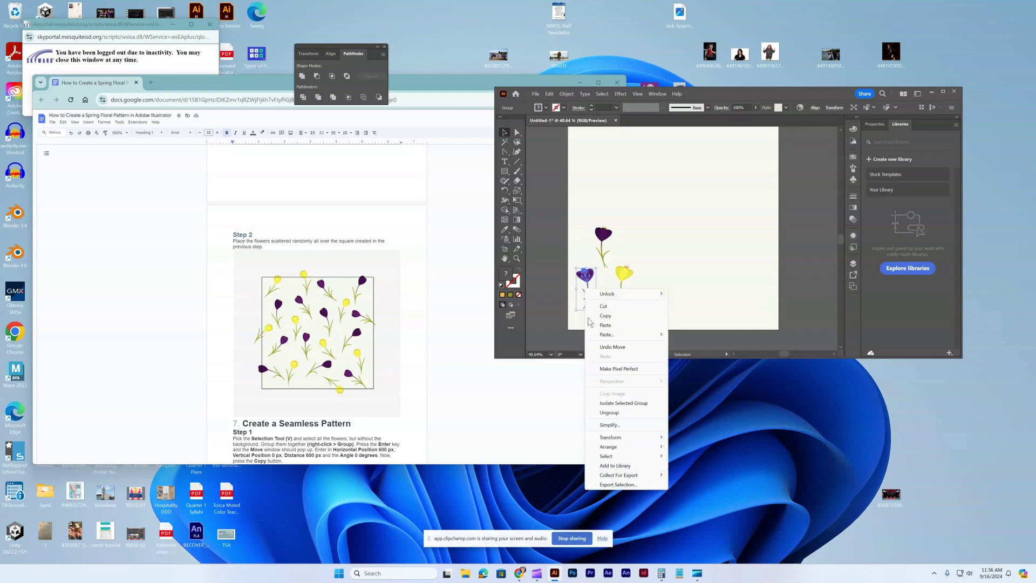
pyautogui.click(689, 315)
# Copy the three-crocus cluster and paste copies along the square's top, one rotated clockwise.
pyautogui.moveTo(689, 316); pyautogui.dragTo(560, 179)
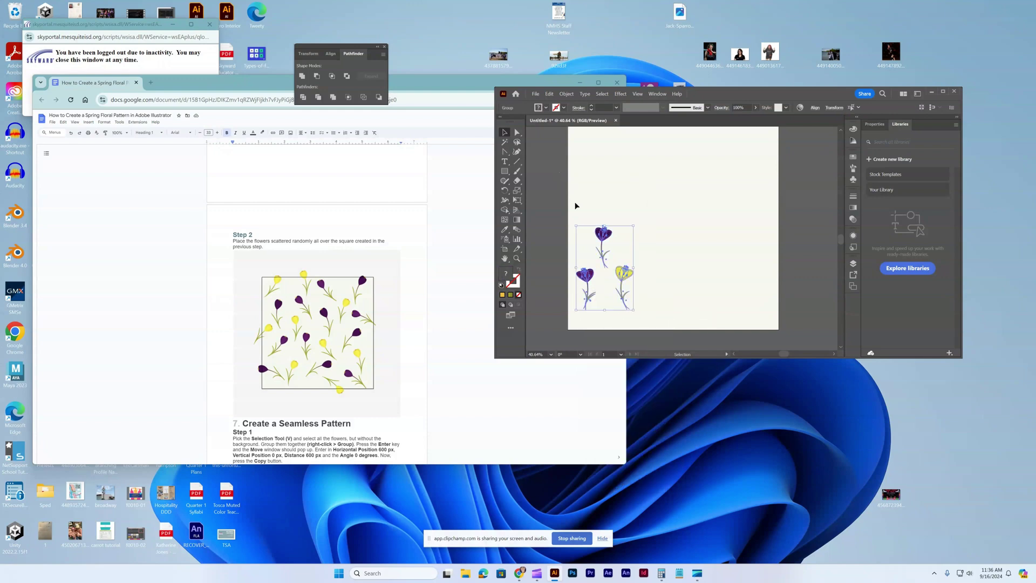
pyautogui.hotkey('ctrl', 'c')
pyautogui.hotkey('ctrl', 'v')
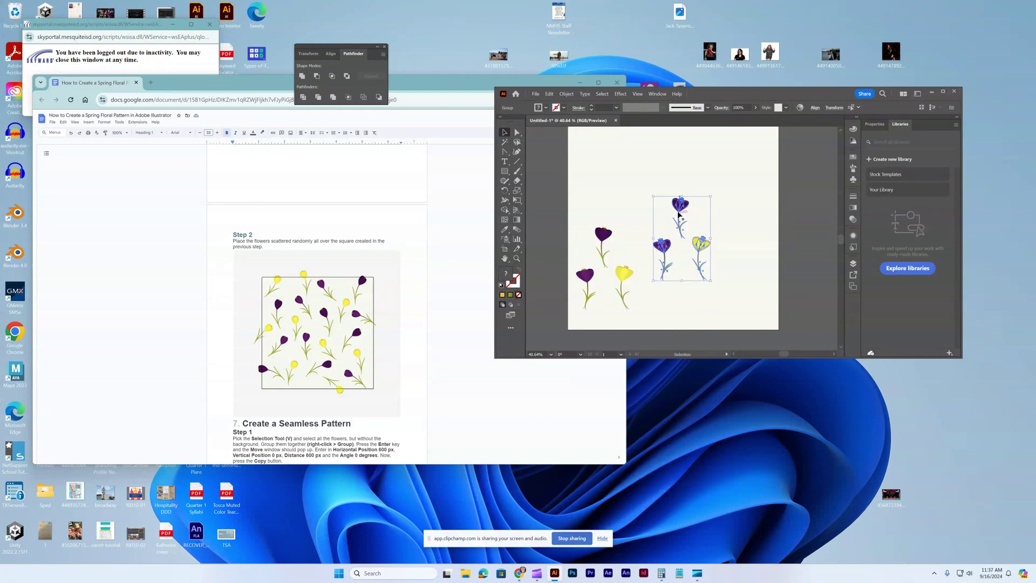
pyautogui.moveTo(679, 214); pyautogui.dragTo(599, 145)
pyautogui.hotkey('ctrl', 'v')
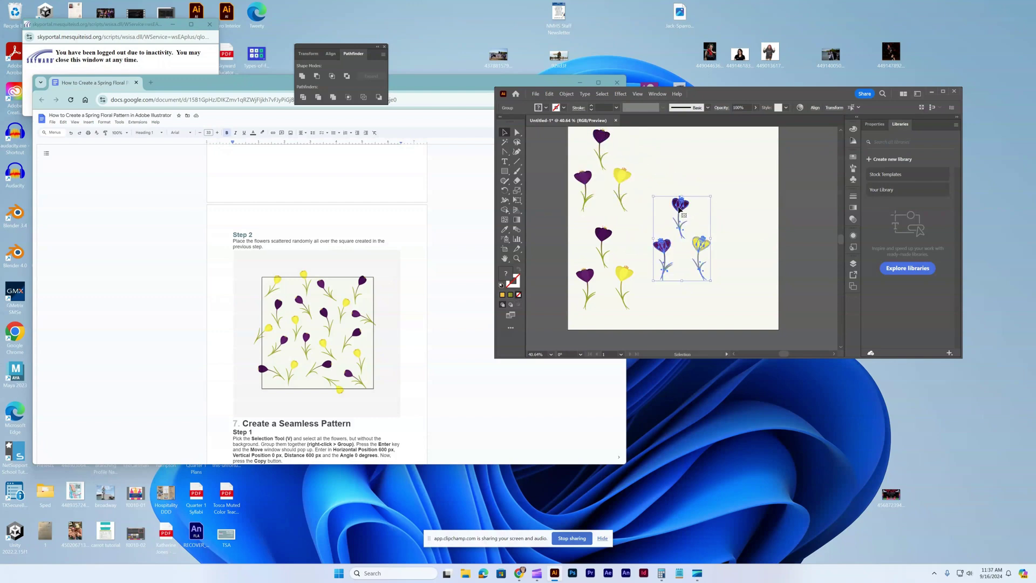
pyautogui.moveTo(711, 195); pyautogui.dragTo(778, 139)
pyautogui.hotkey('ctrl', 'v')
pyautogui.moveTo(696, 215); pyautogui.dragTo(682, 143)
# Paste two more rotated copies, one turned about 96°, shifting them right and down.
pyautogui.hotkey('ctrl', 'v')
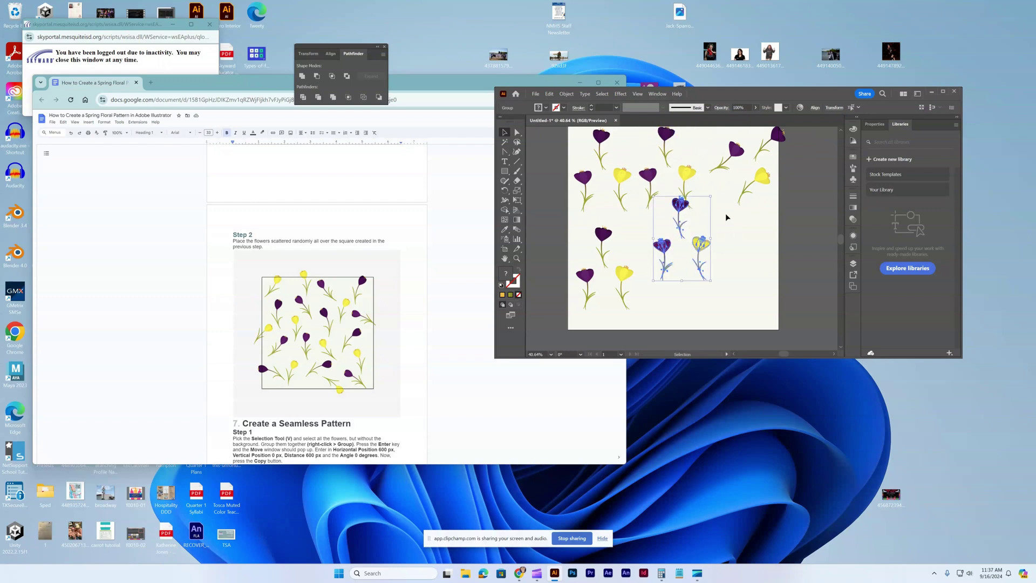
pyautogui.moveTo(712, 192); pyautogui.dragTo(773, 212)
pyautogui.hotkey('ctrl', 'v')
pyautogui.moveTo(711, 196); pyautogui.dragTo(621, 215)
pyautogui.moveTo(691, 235); pyautogui.dragTo(753, 270)
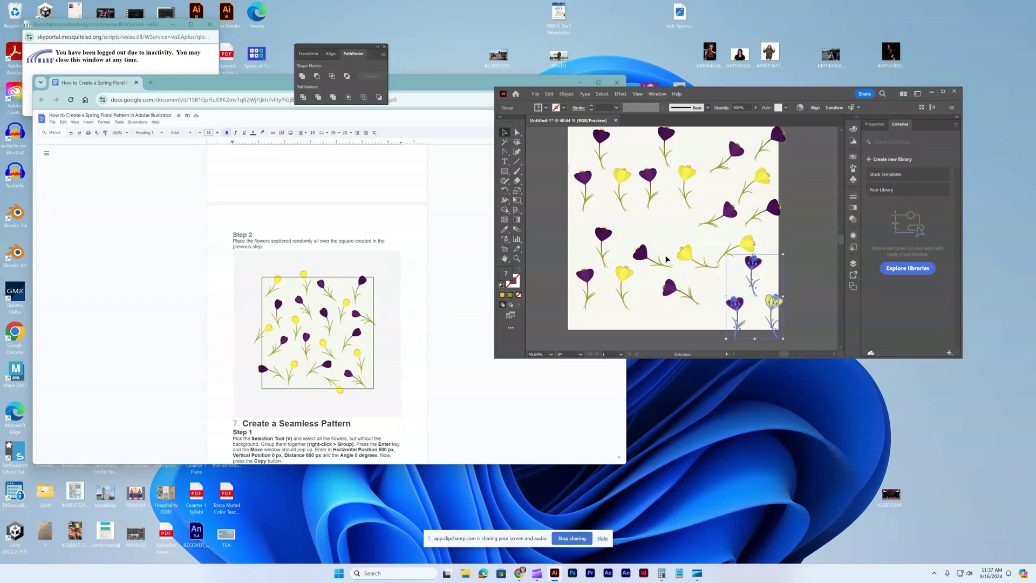
# Reposition individual purple and yellow crocuses to even out the scatter.
pyautogui.moveTo(654, 177); pyautogui.dragTo(662, 204)
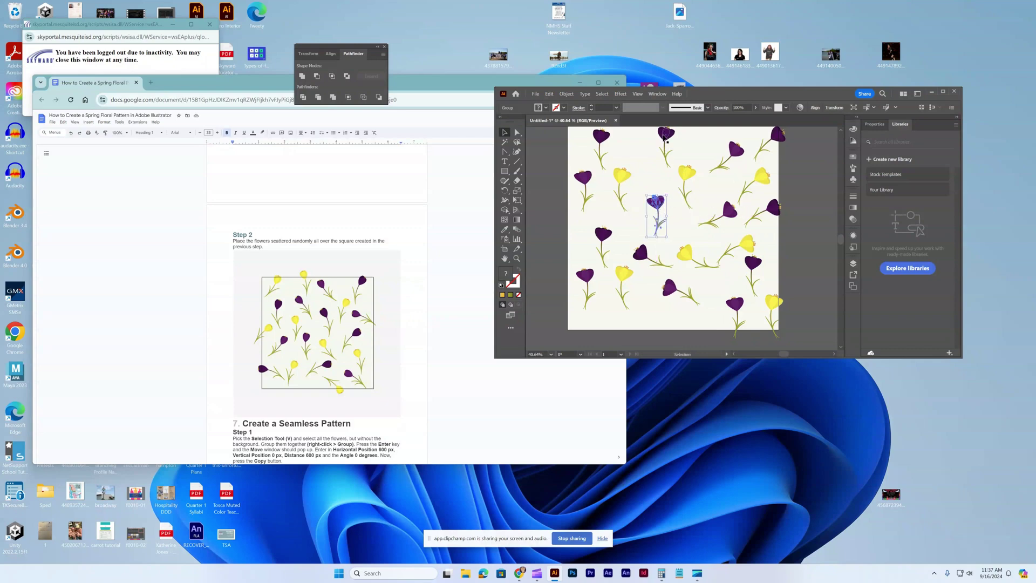
pyautogui.moveTo(663, 140); pyautogui.dragTo(687, 141)
pyautogui.click(696, 180)
pyautogui.moveTo(691, 179); pyautogui.dragTo(642, 300)
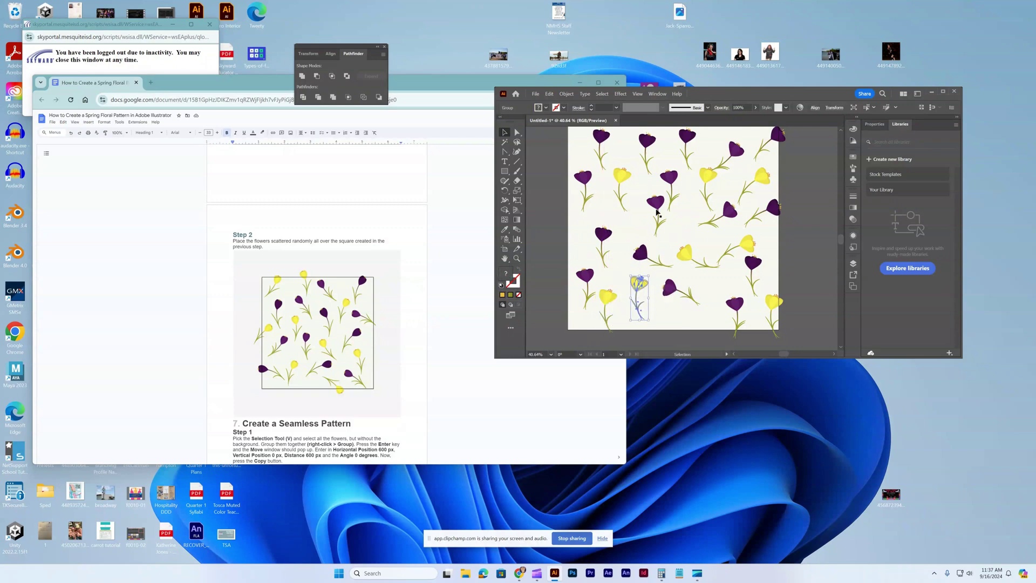
pyautogui.moveTo(658, 213); pyautogui.dragTo(691, 197)
# Shift purple and yellow crocuses on the upper right of the square into the gaps.
pyautogui.moveTo(734, 157); pyautogui.dragTo(739, 144)
pyautogui.scroll(1, 675, 212)
pyautogui.scroll(1, 675, 212)
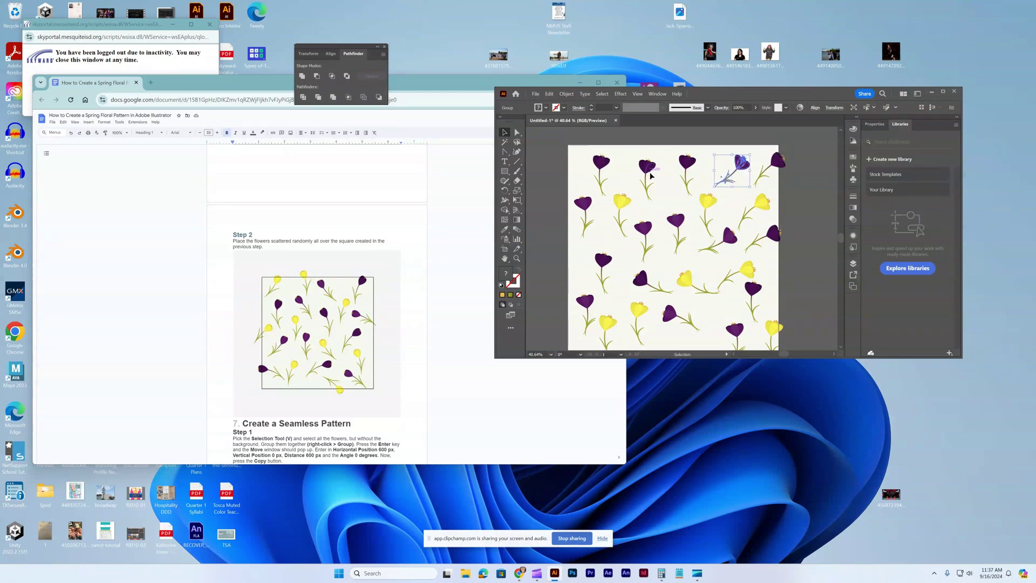
pyautogui.moveTo(649, 171); pyautogui.dragTo(673, 159)
pyautogui.moveTo(678, 220)
pyautogui.mouseDown()
pyautogui.moveTo(704, 204)
pyautogui.moveTo(675, 209)
pyautogui.mouseUp()
pyautogui.moveTo(691, 289); pyautogui.dragTo(673, 268)
pyautogui.moveTo(746, 275); pyautogui.dragTo(732, 285)
# Spread the left-side crocuses, lift a yellow one into the top row, and move a purple one to the bottom.
pyautogui.scroll(-1, 772, 328)
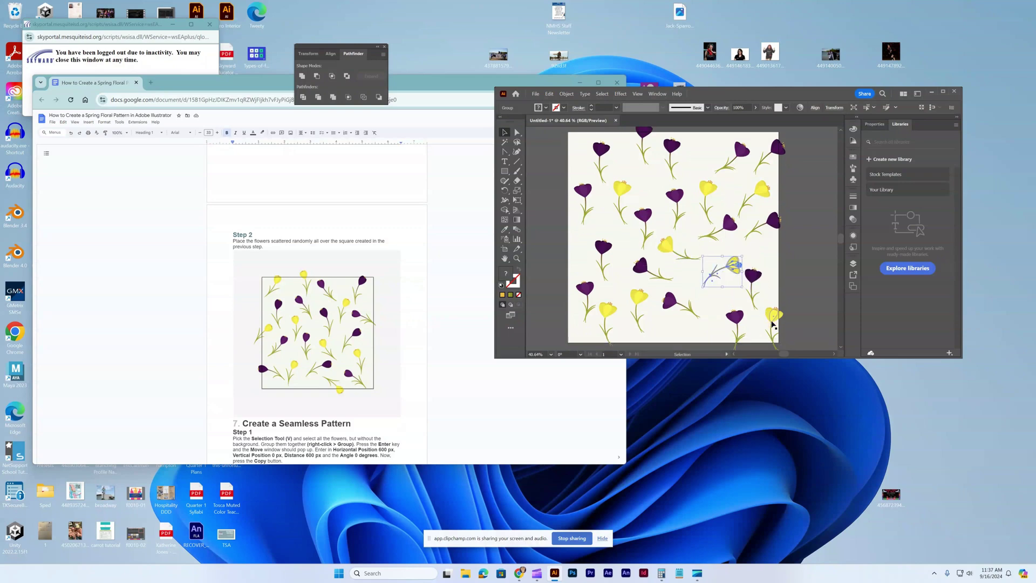
pyautogui.moveTo(614, 315); pyautogui.dragTo(584, 246)
pyautogui.moveTo(586, 189); pyautogui.dragTo(583, 165)
pyautogui.moveTo(605, 249); pyautogui.dragTo(604, 226)
pyautogui.moveTo(585, 292)
pyautogui.mouseDown()
pyautogui.moveTo(604, 294)
pyautogui.moveTo(629, 274)
pyautogui.moveTo(639, 298)
pyautogui.moveTo(589, 302)
pyautogui.mouseUp()
pyautogui.moveTo(674, 306); pyautogui.dragTo(676, 312)
pyautogui.moveTo(650, 135); pyautogui.dragTo(703, 144)
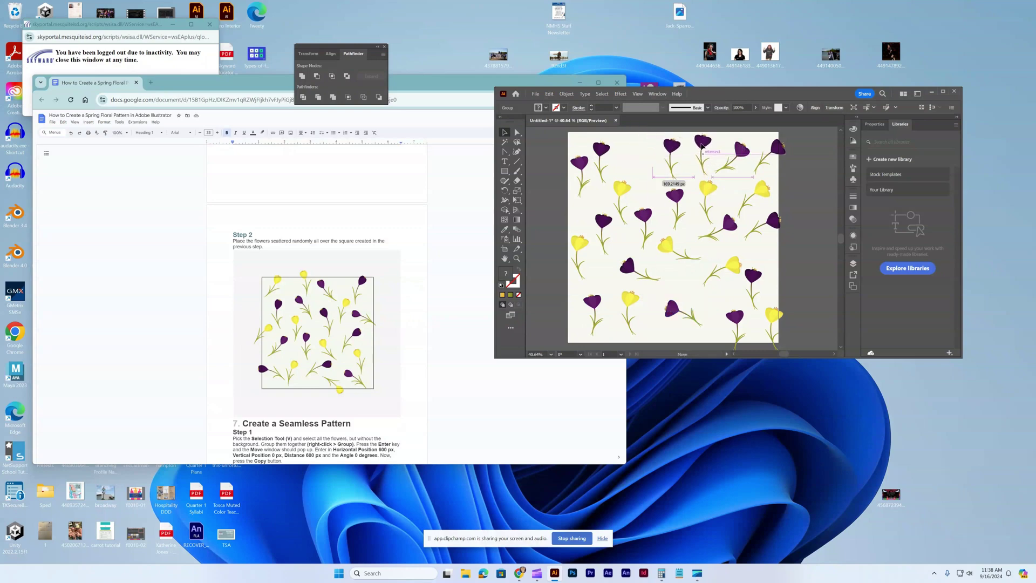
pyautogui.click(623, 190)
pyautogui.moveTo(623, 190); pyautogui.dragTo(640, 149)
pyautogui.moveTo(703, 144); pyautogui.dragTo(684, 279)
pyautogui.click(669, 338)
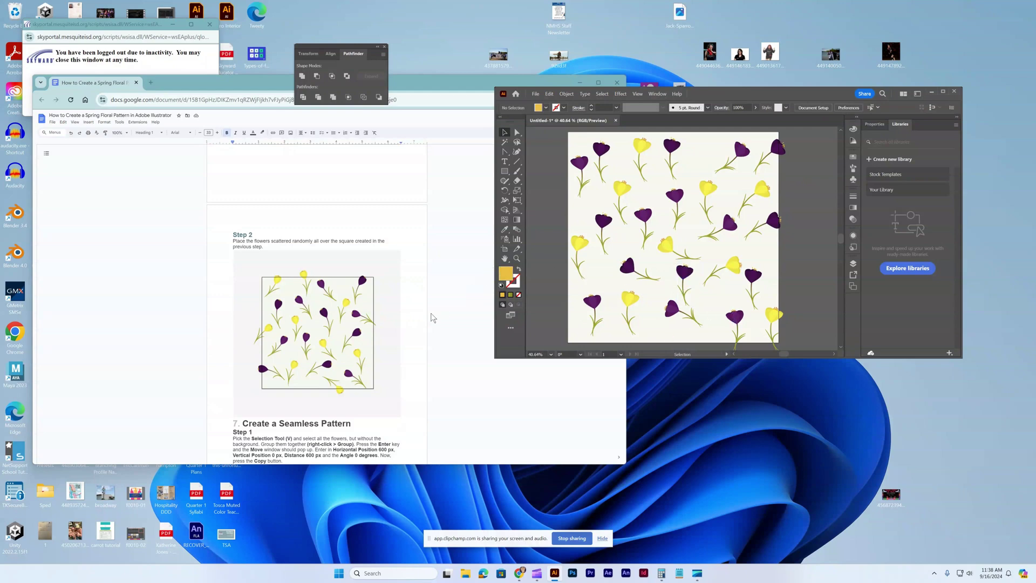
# Select every crocus with Ctrl+A and combine them into one group.
pyautogui.scroll(-3, 392, 300)
pyautogui.scroll(-2, 392, 300)
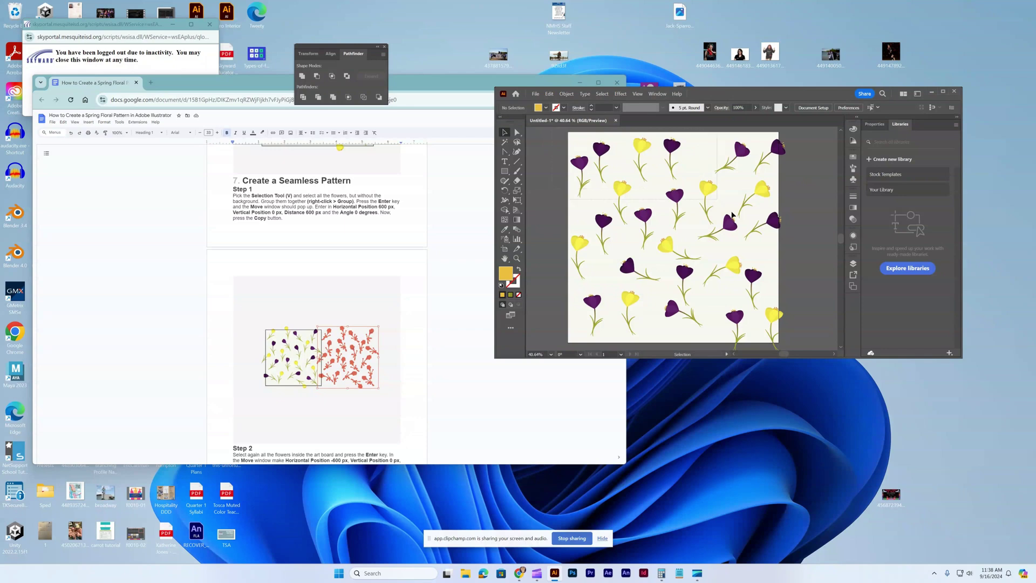
pyautogui.hotkey('ctrl', 'a')
pyautogui.rightClick(737, 308)
pyautogui.click(758, 424)
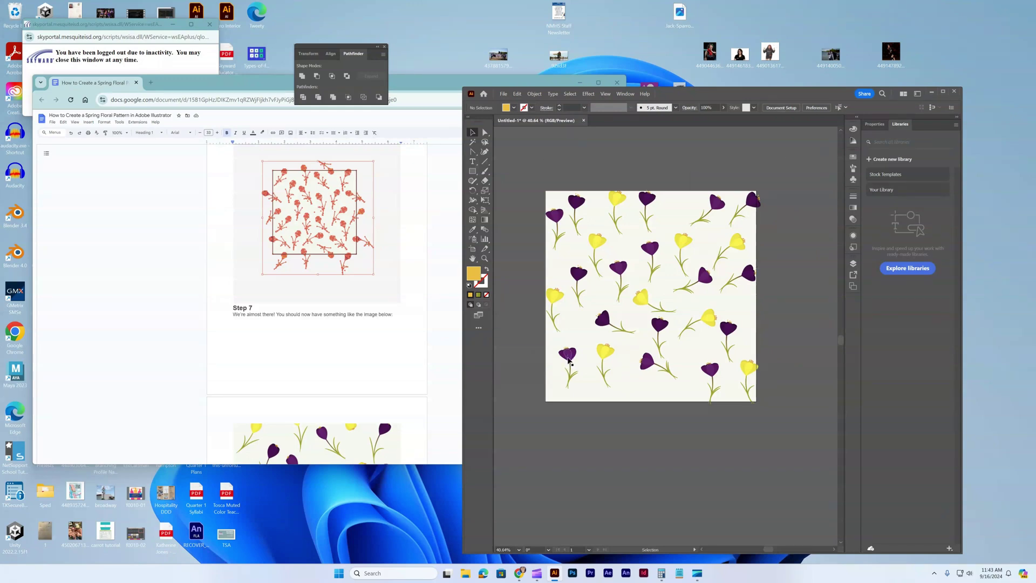
# Enlarge the crocus group slightly and move a purple and a yellow crocus onto the square's border.
pyautogui.moveTo(568, 361); pyautogui.dragTo(564, 355)
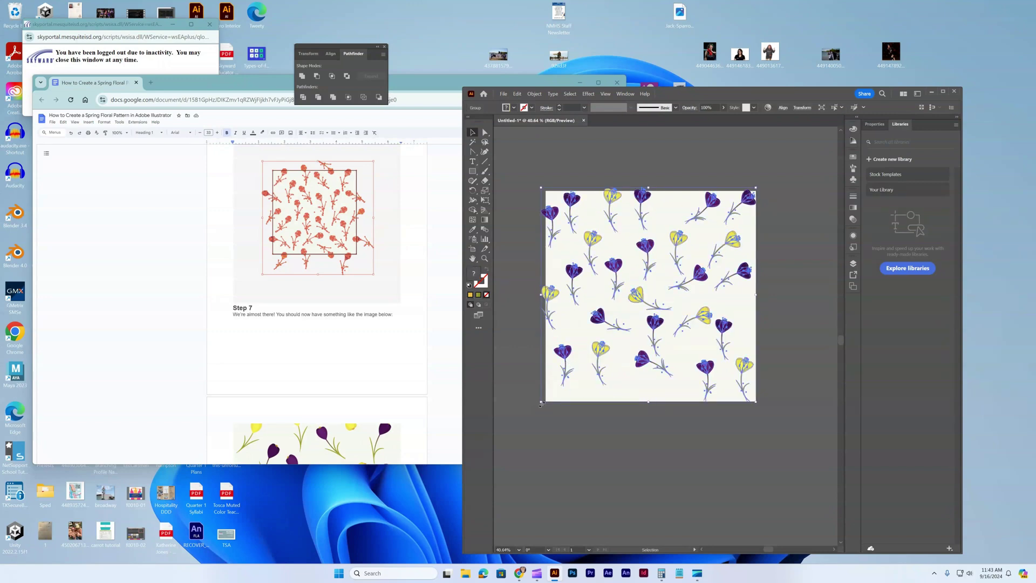
pyautogui.moveTo(541, 402); pyautogui.dragTo(534, 420)
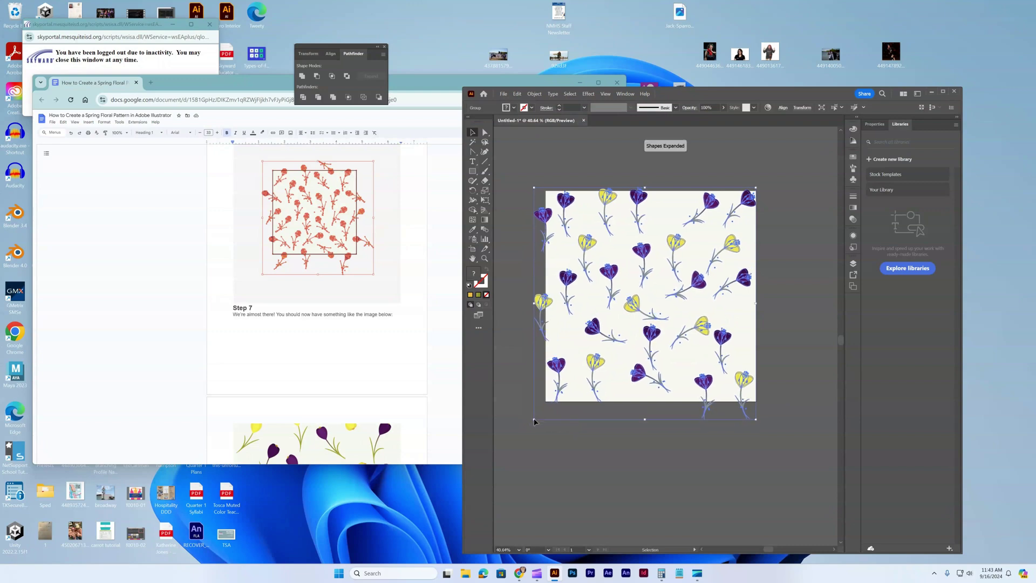
pyautogui.doubleClick(725, 342)
pyautogui.moveTo(725, 342); pyautogui.dragTo(735, 328)
pyautogui.moveTo(550, 305); pyautogui.dragTo(555, 315)
pyautogui.click(522, 284)
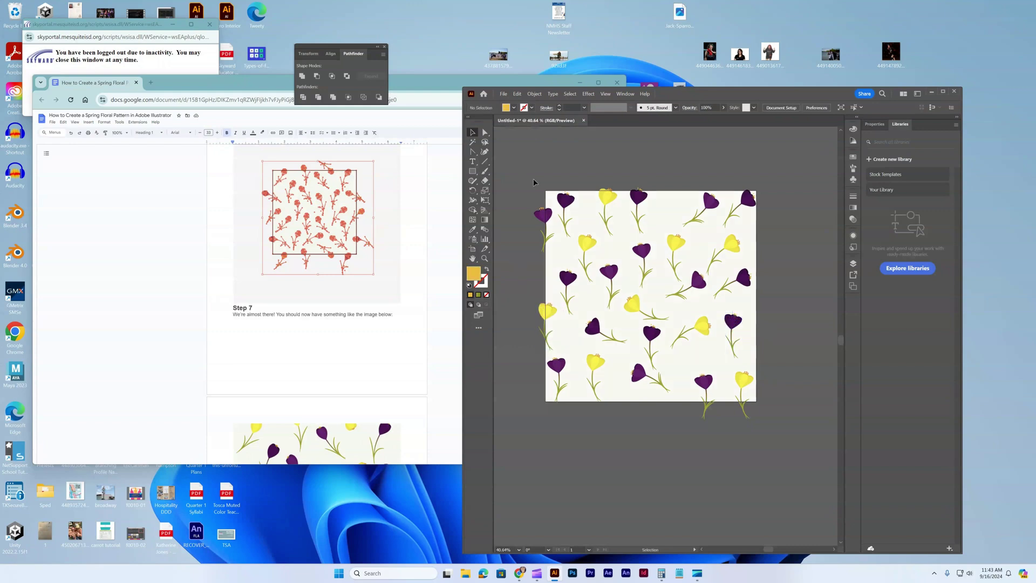
pyautogui.press('Escape')
# Select the Rectangle tool.
pyautogui.click(474, 172)
# Draw a square over the artboard, swap its fill and stroke, and clip the crocuses to it.
pyautogui.moveTo(544, 190); pyautogui.dragTo(755, 400)
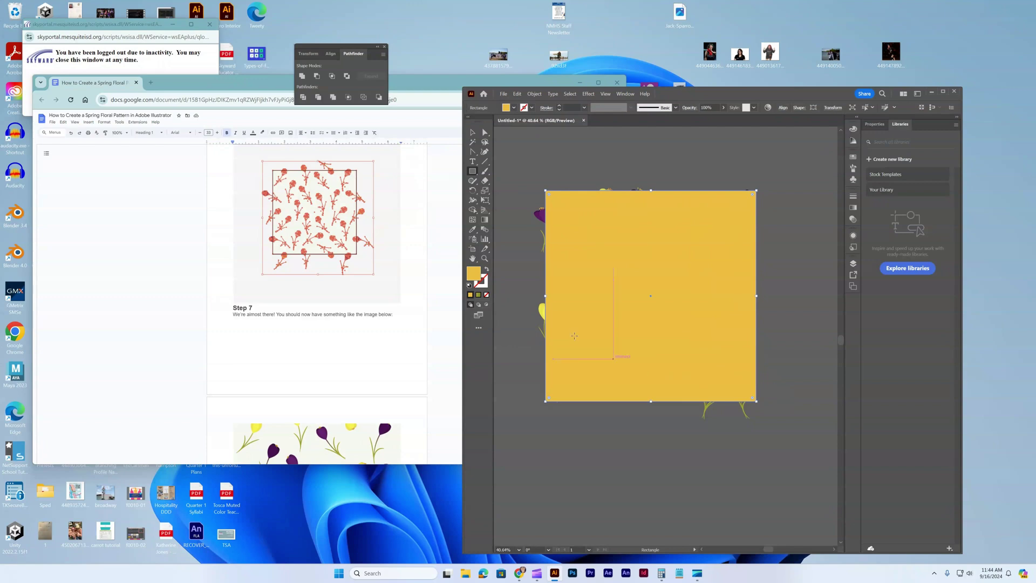
pyautogui.click(486, 270)
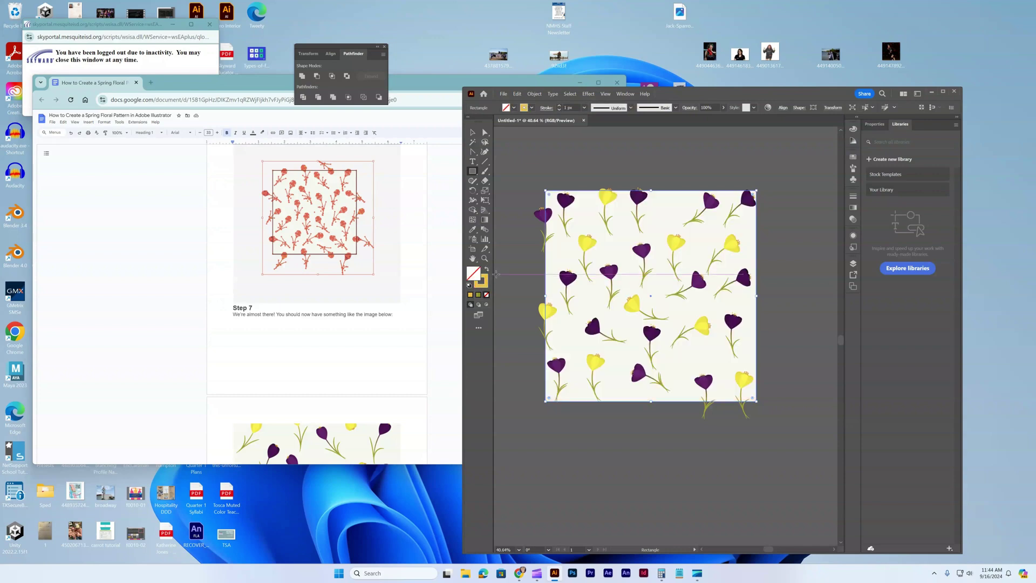
pyautogui.click(472, 133)
pyautogui.hotkey('ctrl', 'a')
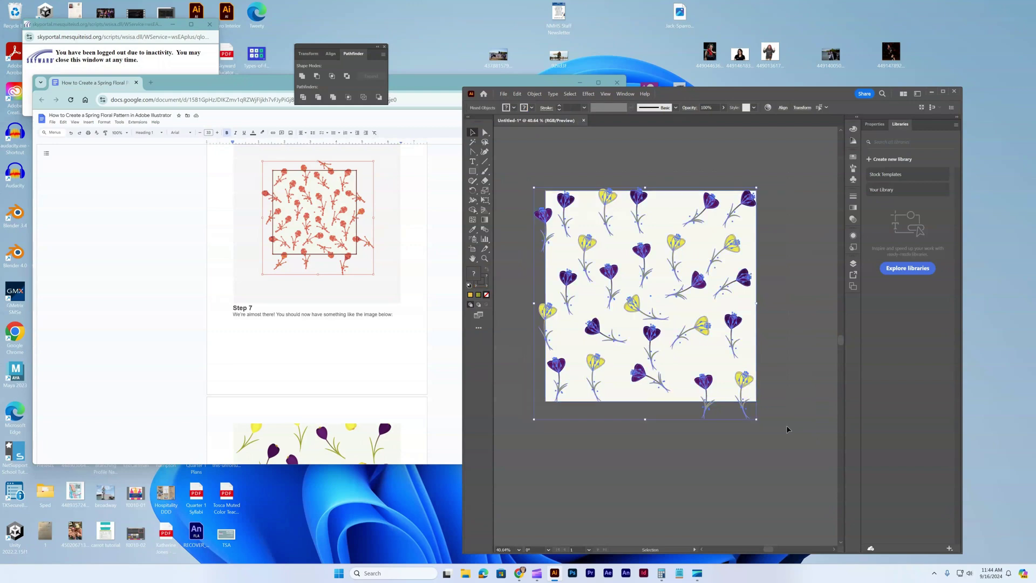
pyautogui.rightClick(708, 385)
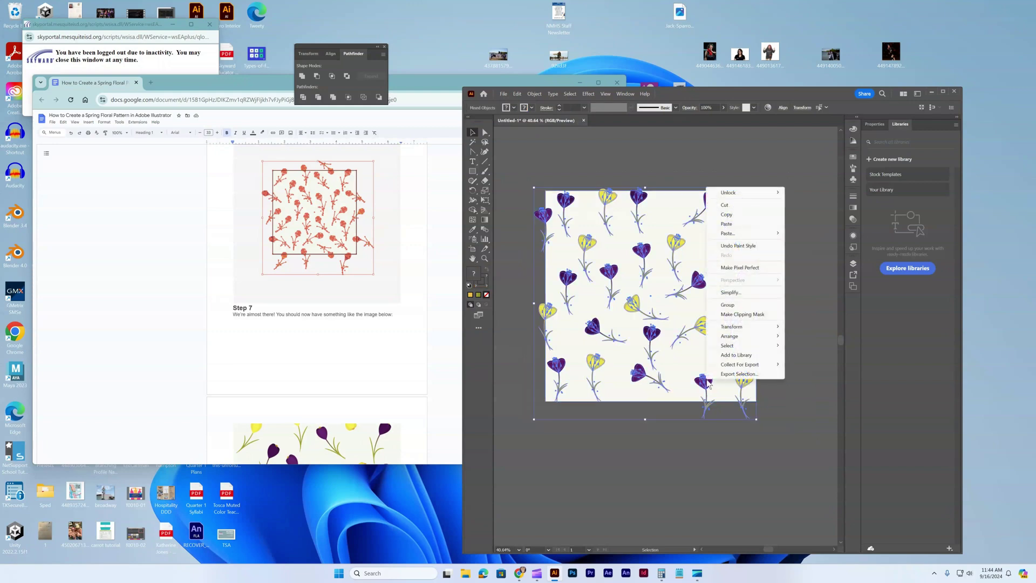
pyautogui.moveTo(737, 338)
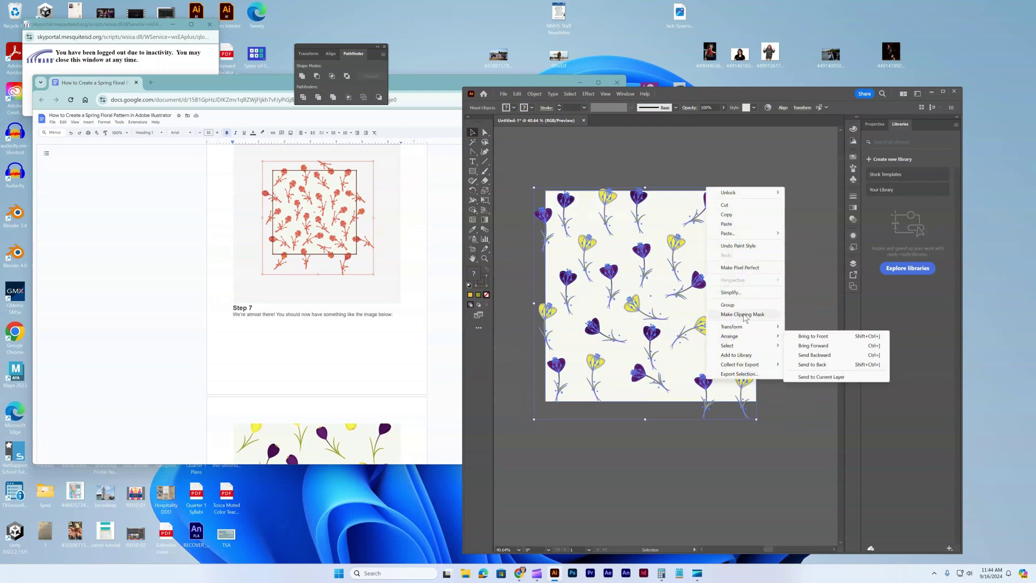
pyautogui.click(741, 314)
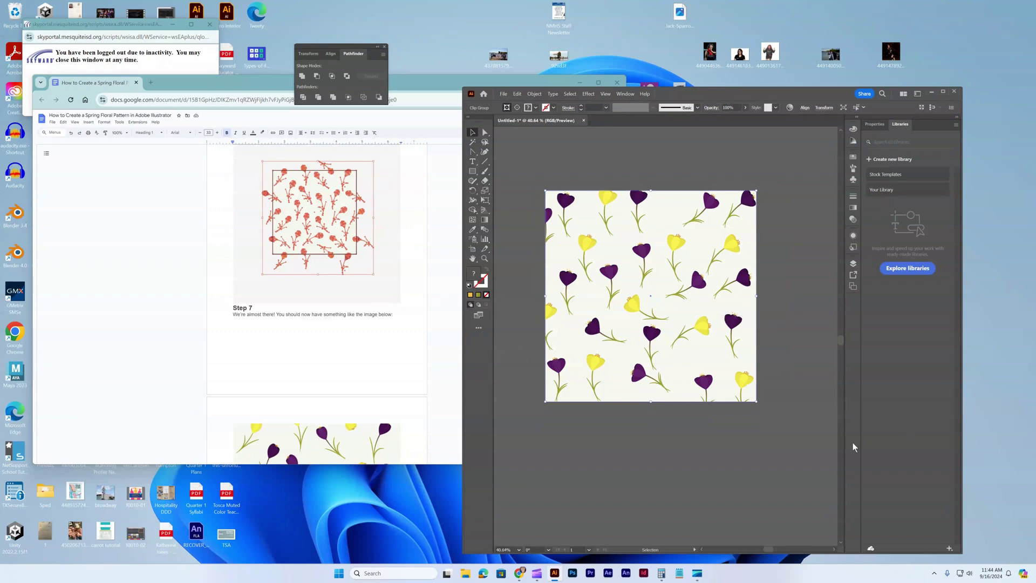
pyautogui.click(792, 460)
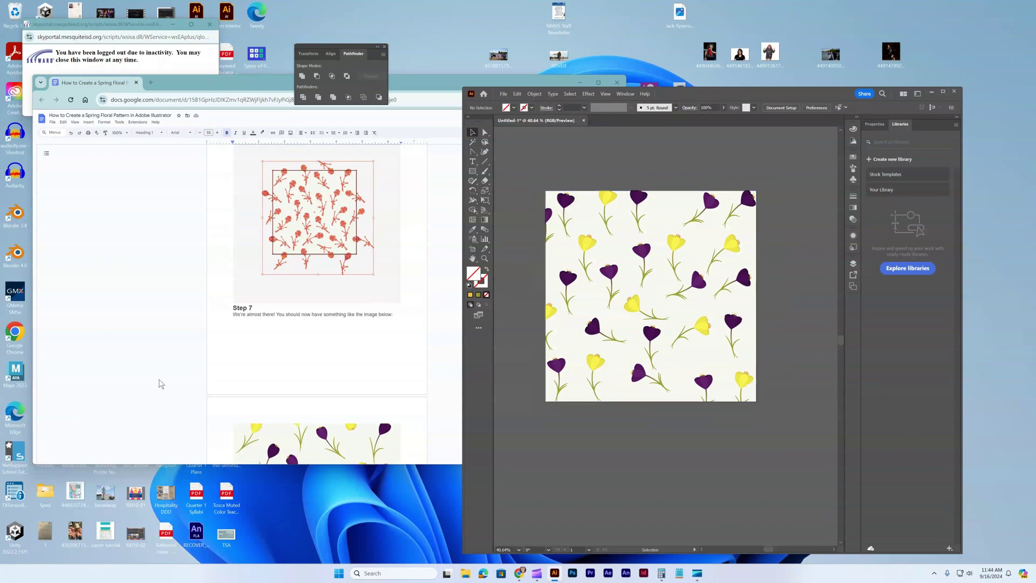
# Scroll the tutorial back up to Step 5 about ungrouping the flowers.
pyautogui.scroll(-4, 241, 340)
pyautogui.scroll(7, 254, 339)
pyautogui.scroll(7, 257, 339)
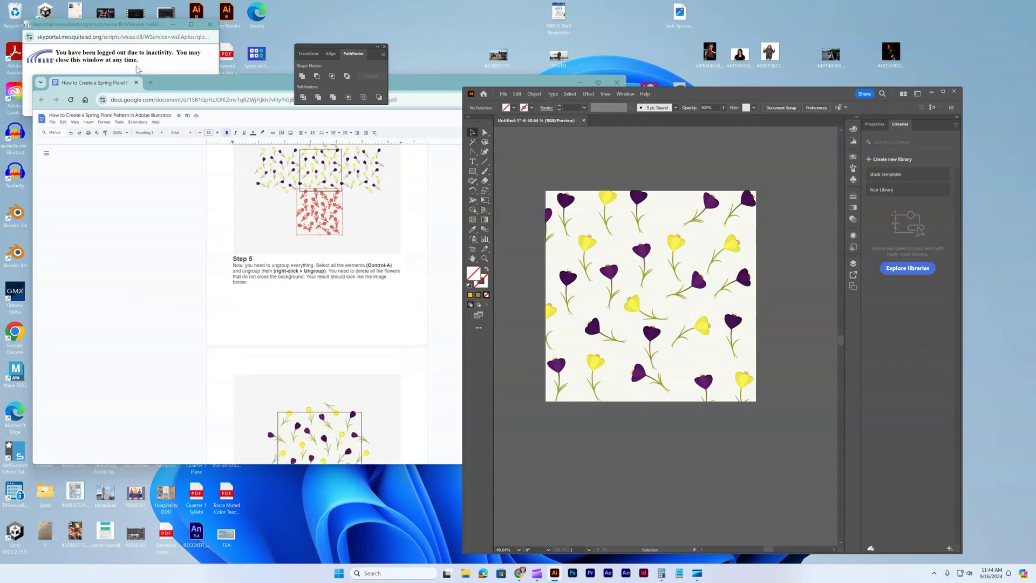